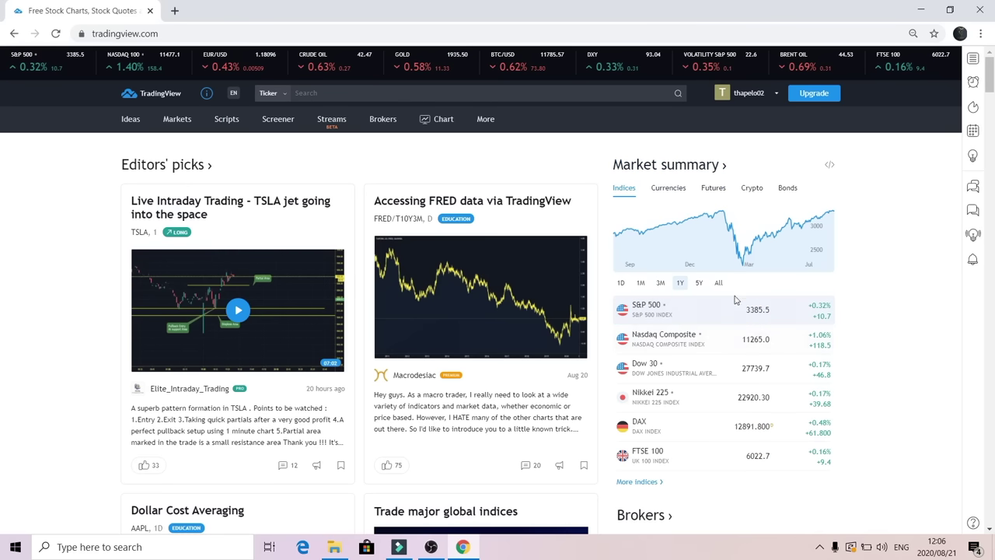
Show the currencies in the market summary and look over the stocks and calendar sections of the home page
click(668, 191)
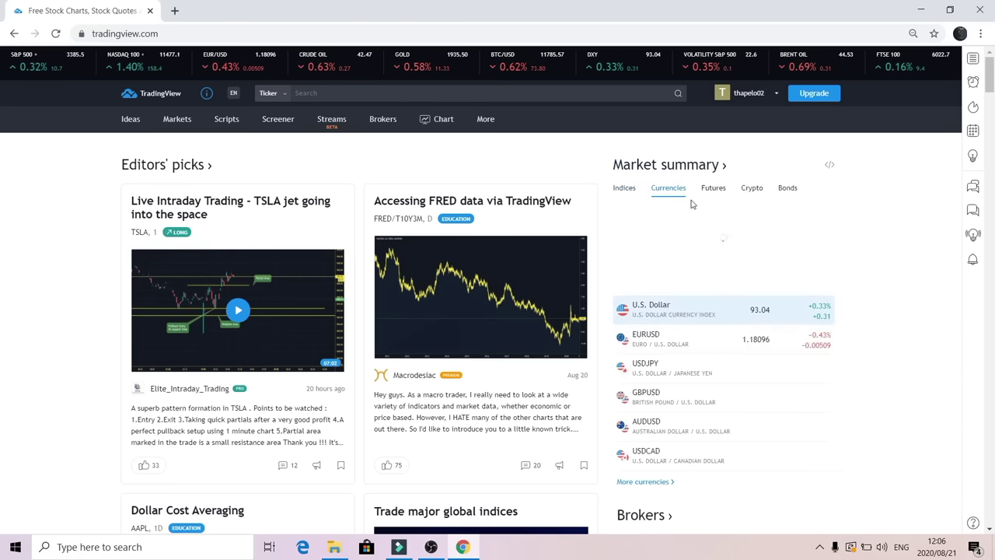
scroll(713, 379, down, 1)
scroll(713, 380, down, 1)
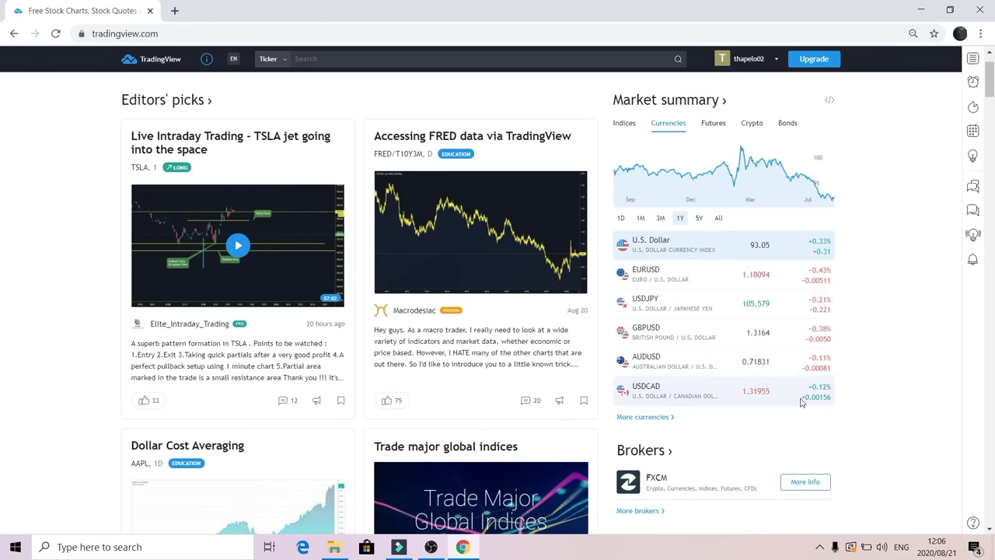
scroll(739, 415, down, 6)
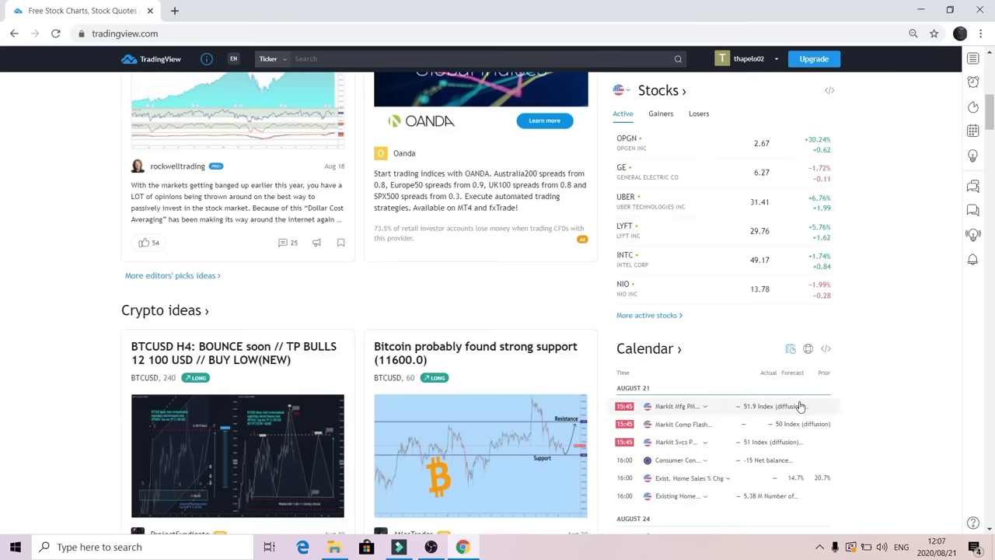
scroll(805, 400, up, 7)
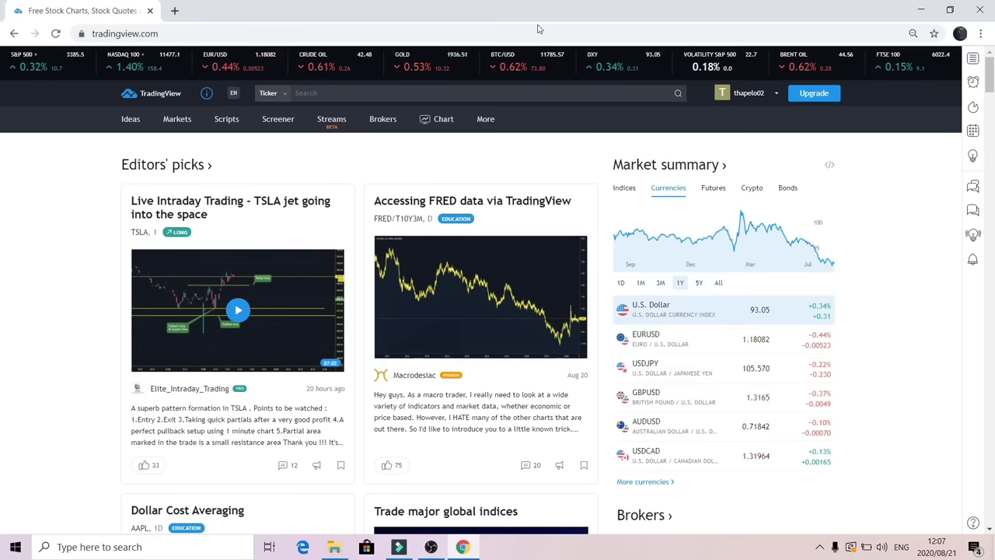
Open the upgrade plans page and examine the Basic plan's monthly price
click(805, 95)
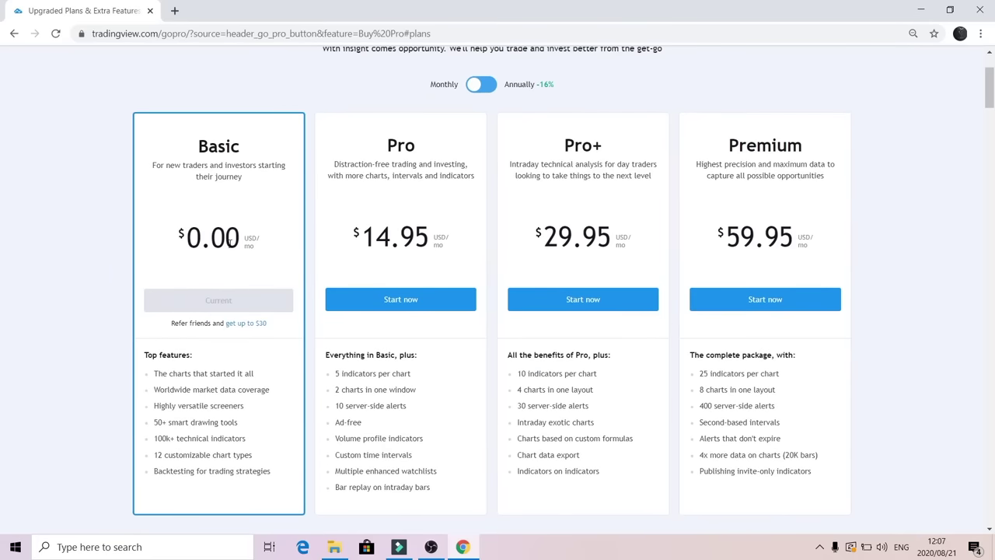
double_click(232, 238)
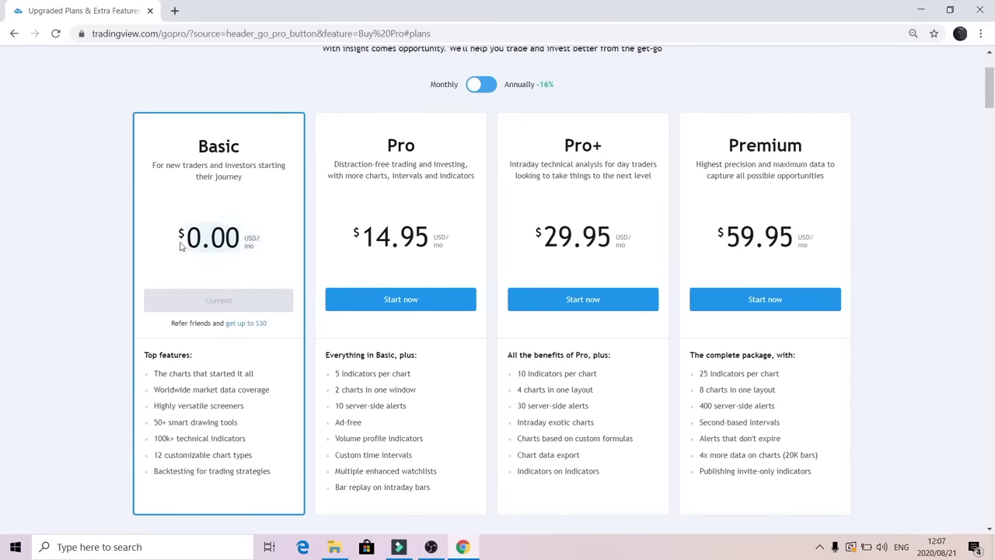
click(175, 248)
scroll(258, 341, down, 1)
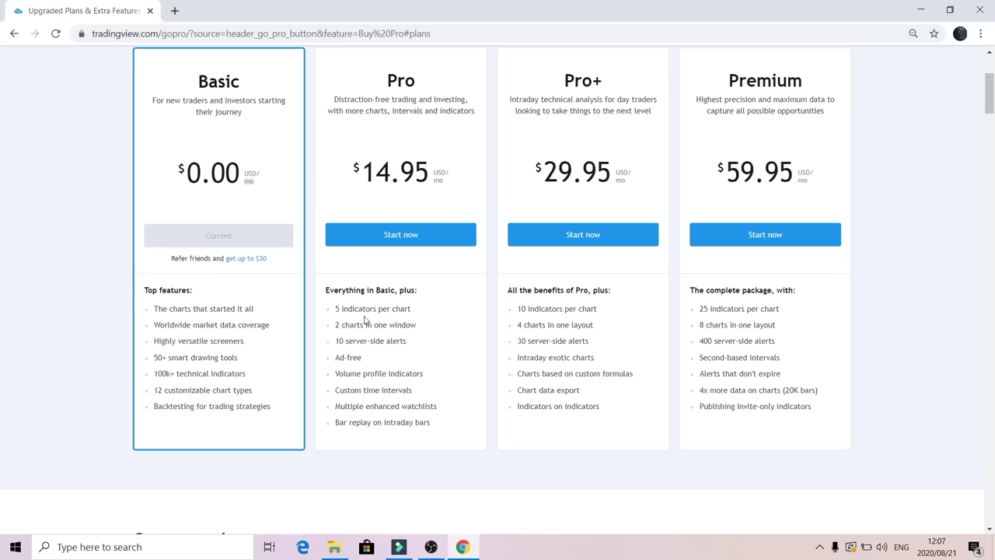
Highlight and compare the feature lists of the Pro and Basic plans
mouse_move(342, 308)
mouse_down()
mouse_move(384, 307)
mouse_move(349, 322)
mouse_move(334, 308)
mouse_up()
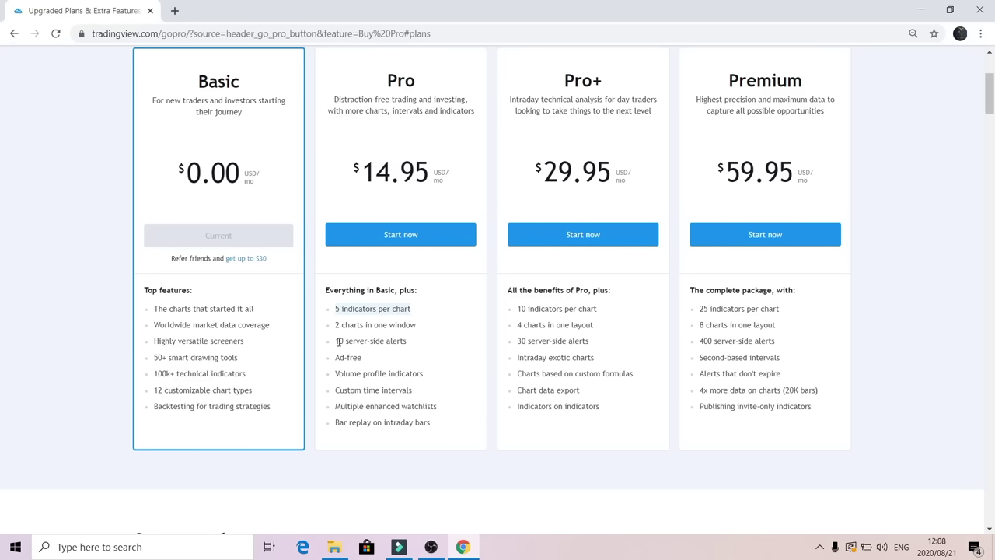
drag(338, 342, 404, 344)
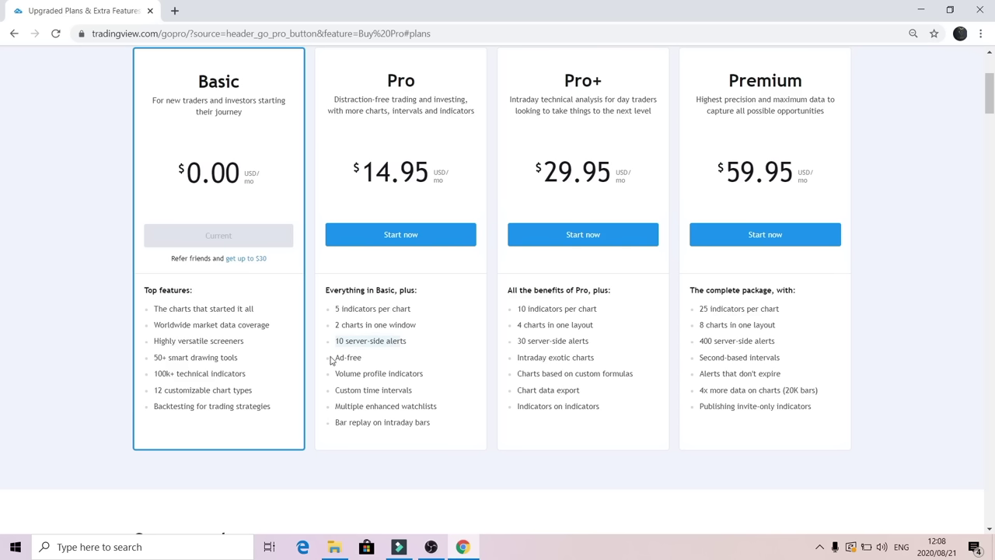
drag(331, 360, 361, 355)
click(349, 375)
drag(337, 401, 411, 390)
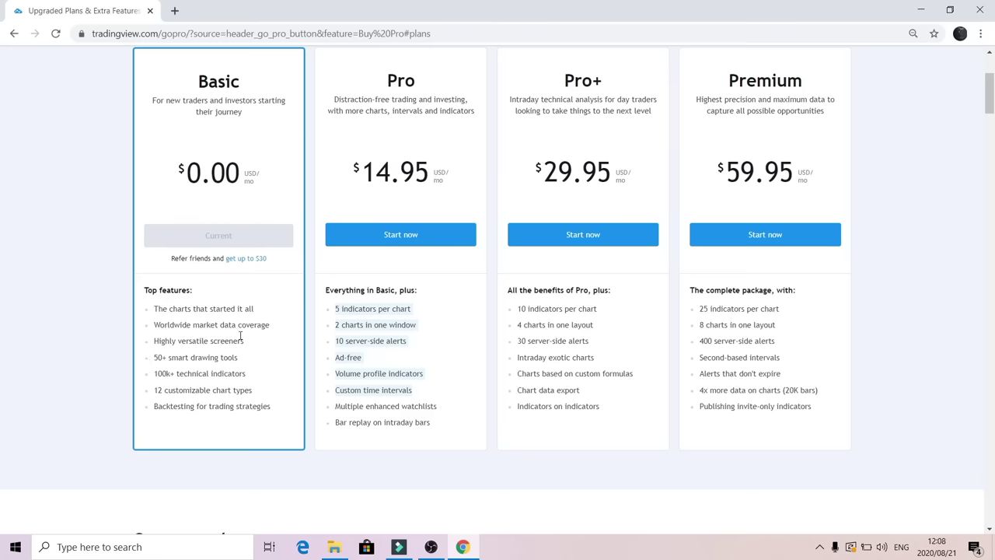
drag(154, 305, 228, 354)
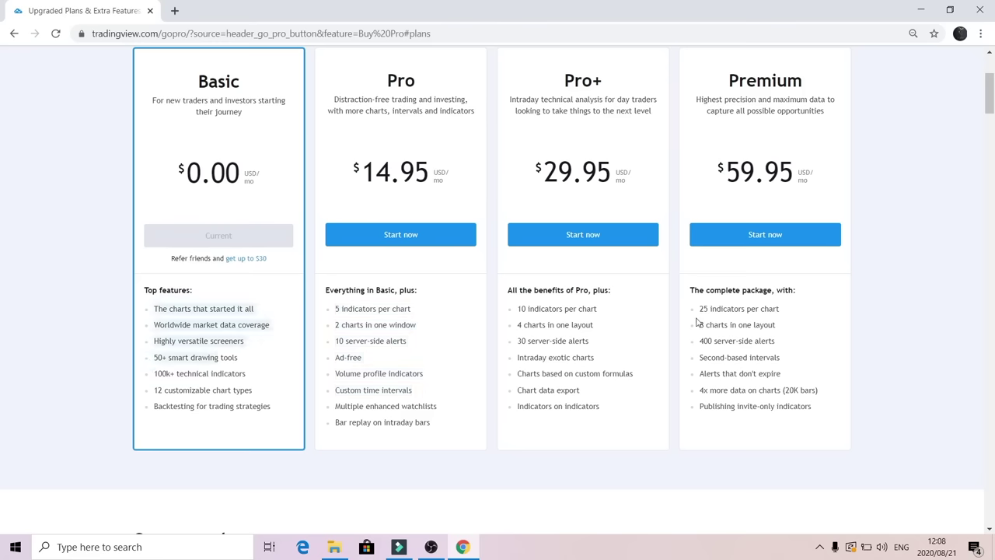
scroll(488, 128, up, 1)
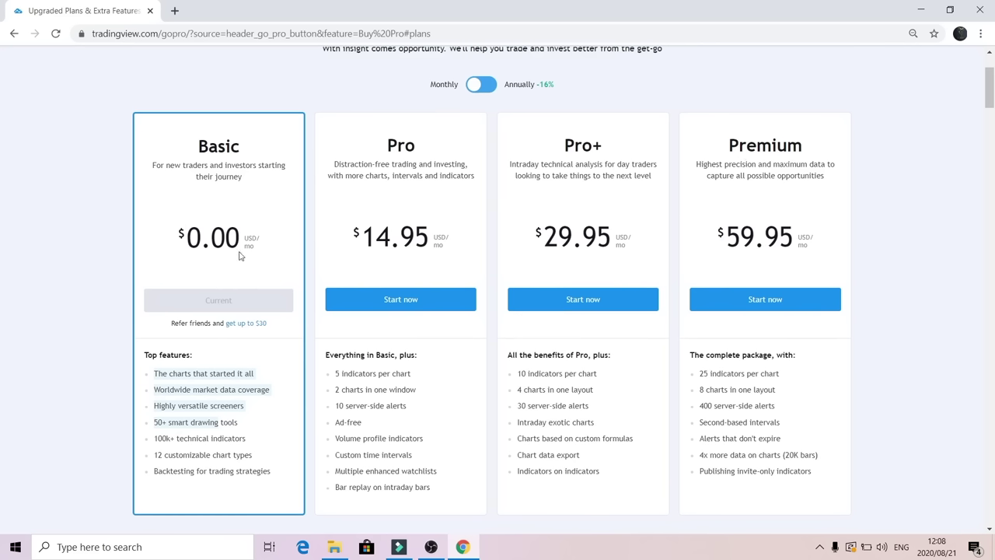
Switch the plan prices to annual billing and compare the yearly costs of Pro, Pro+ and Premium
click(482, 85)
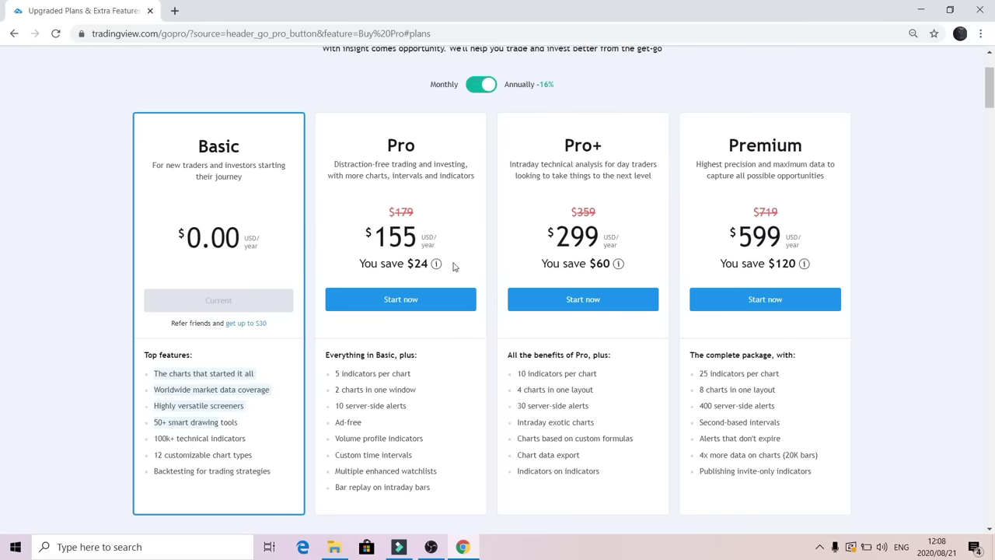
drag(371, 250, 426, 247)
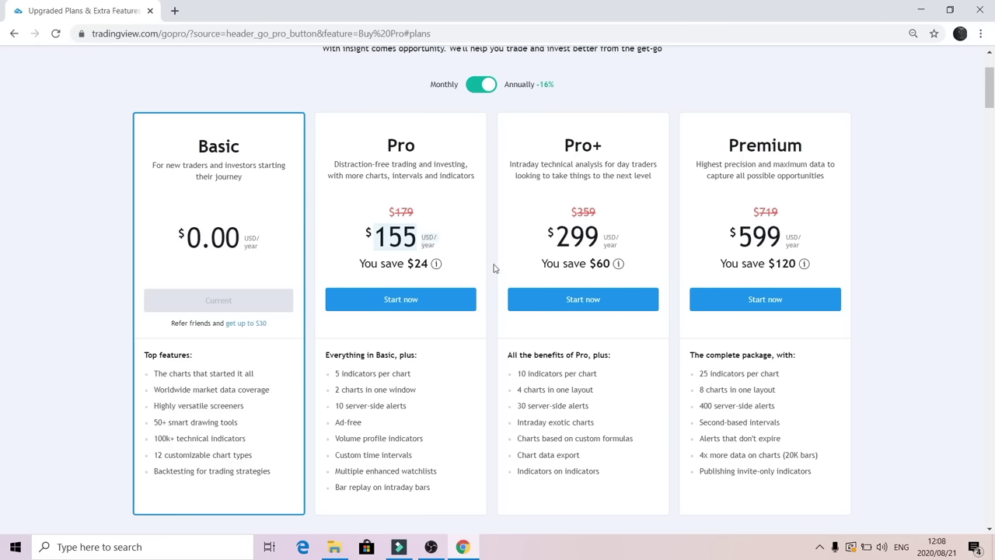
click(380, 156)
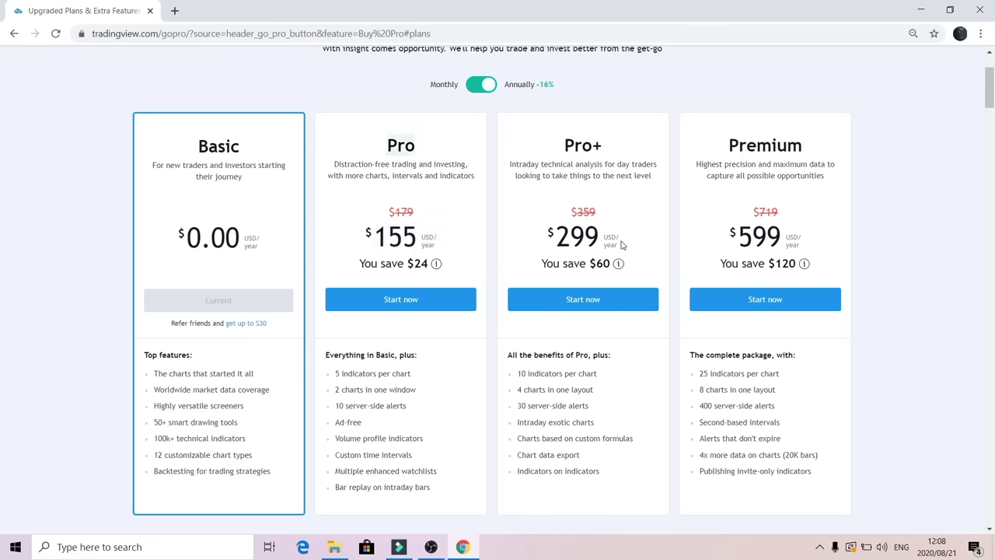
drag(547, 247, 596, 247)
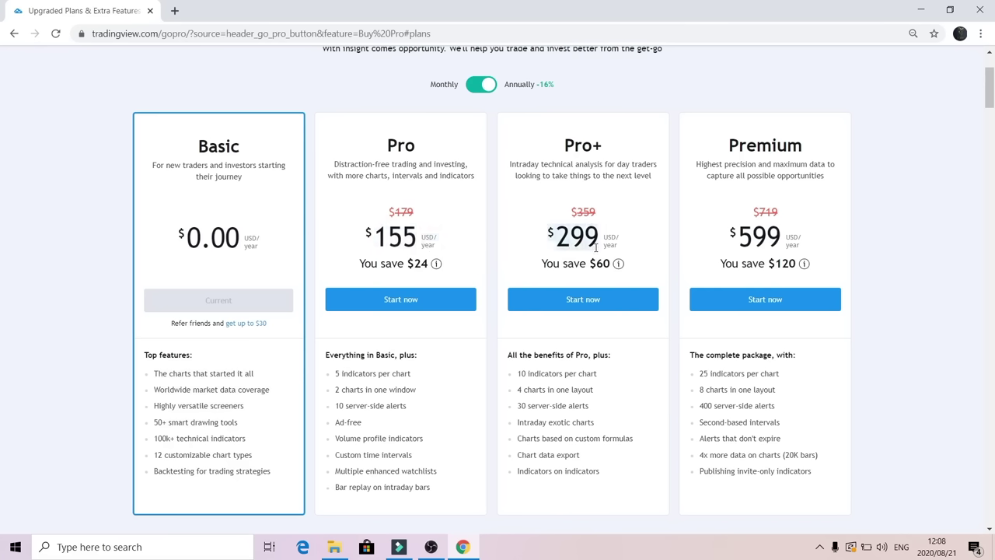
click(620, 265)
drag(731, 153, 803, 160)
click(787, 240)
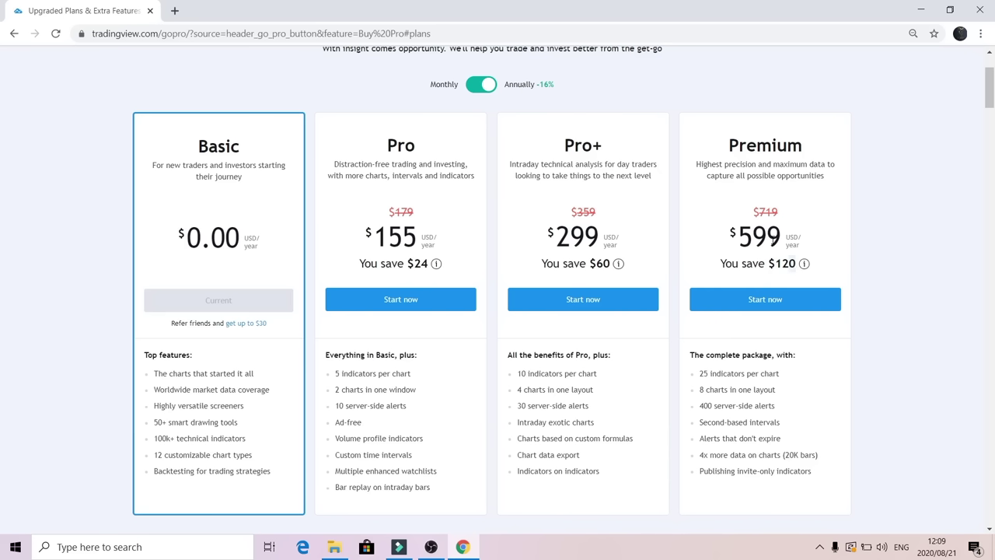
drag(783, 243, 744, 240)
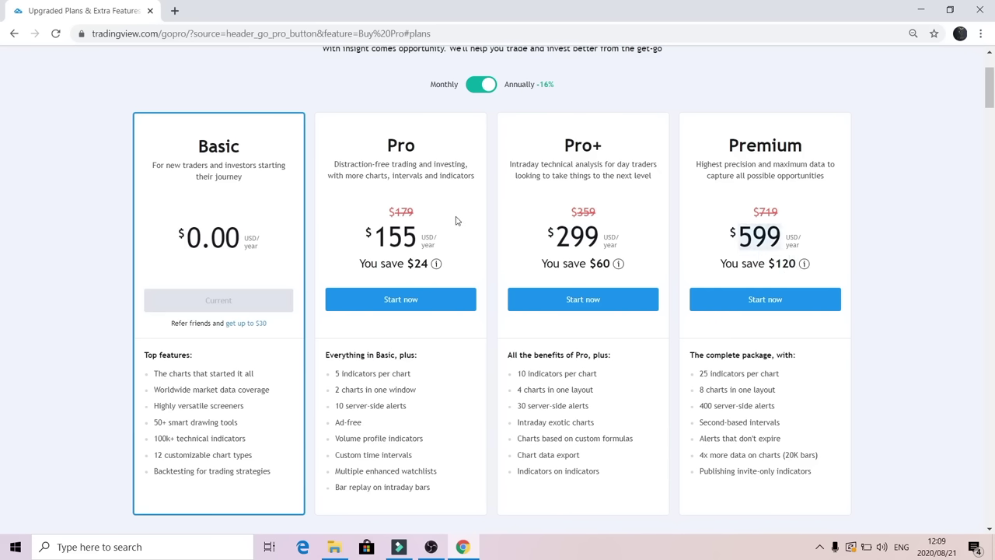
Examine the Pro plan's yearly price and its complete description and feature list
drag(455, 219, 360, 238)
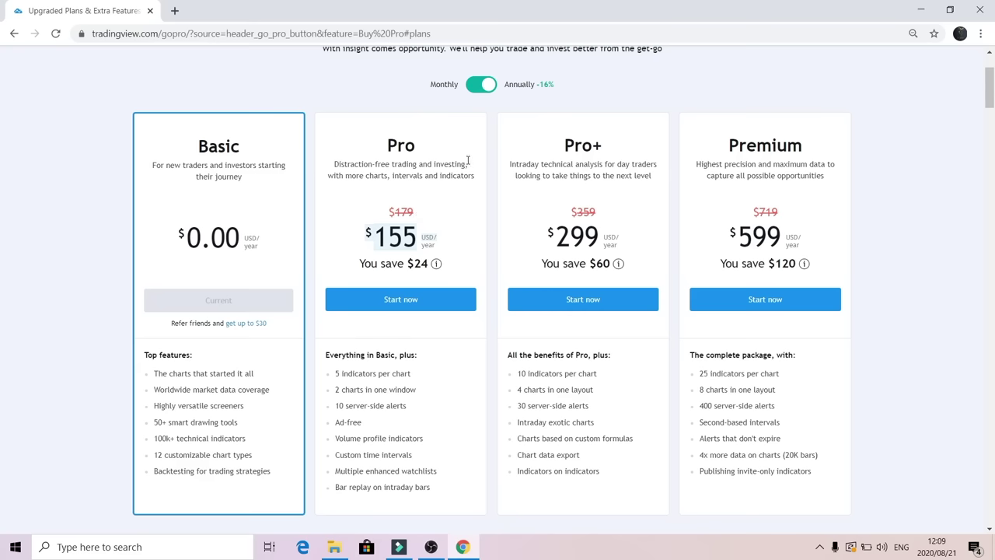
drag(328, 140, 472, 493)
click(459, 468)
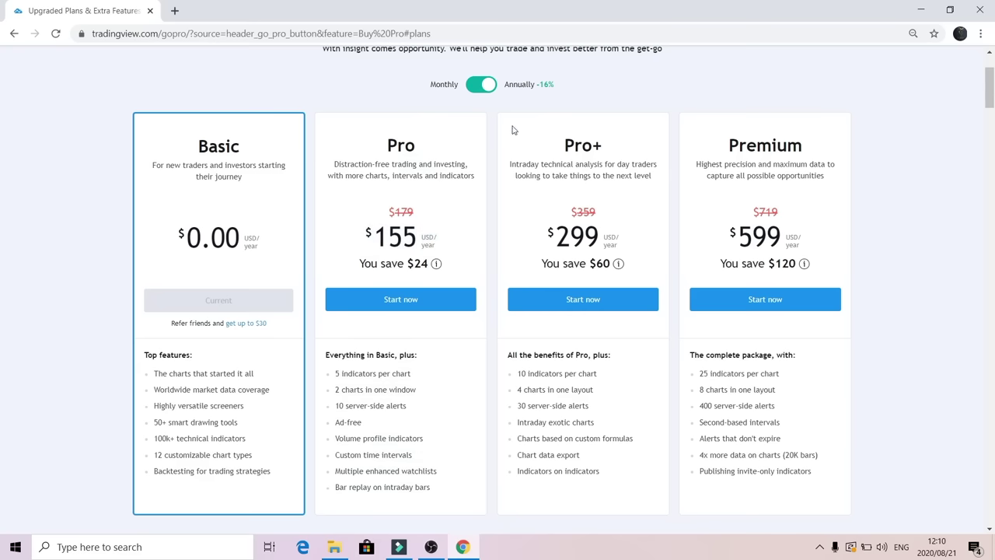
Switch the prices to monthly billing to check the Pro plan's price, and return to annual billing
click(499, 89)
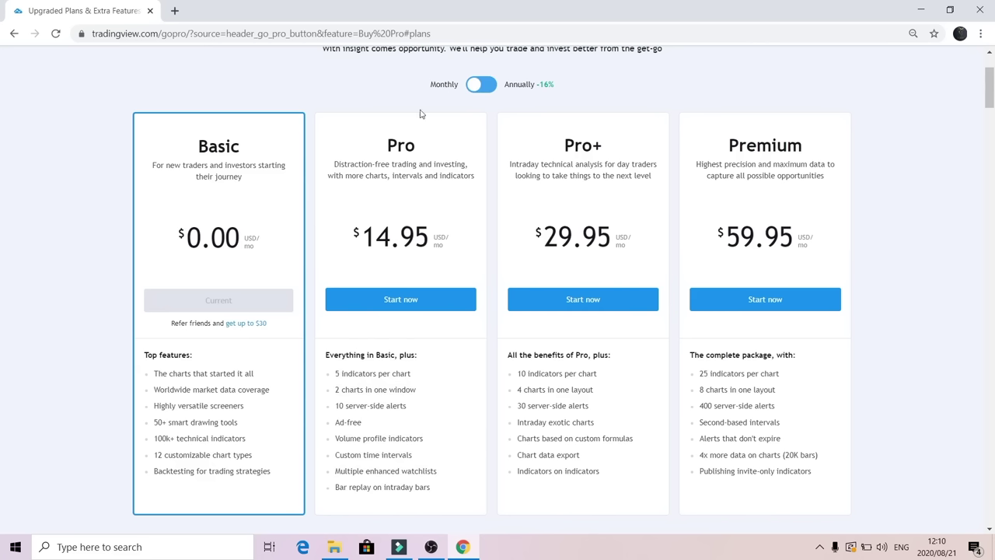
drag(363, 237, 436, 240)
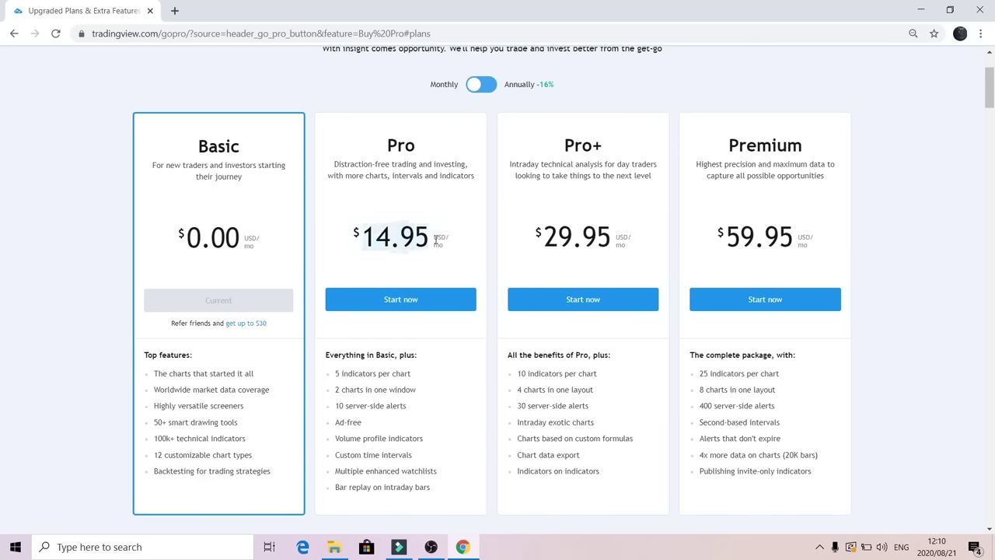
click(497, 89)
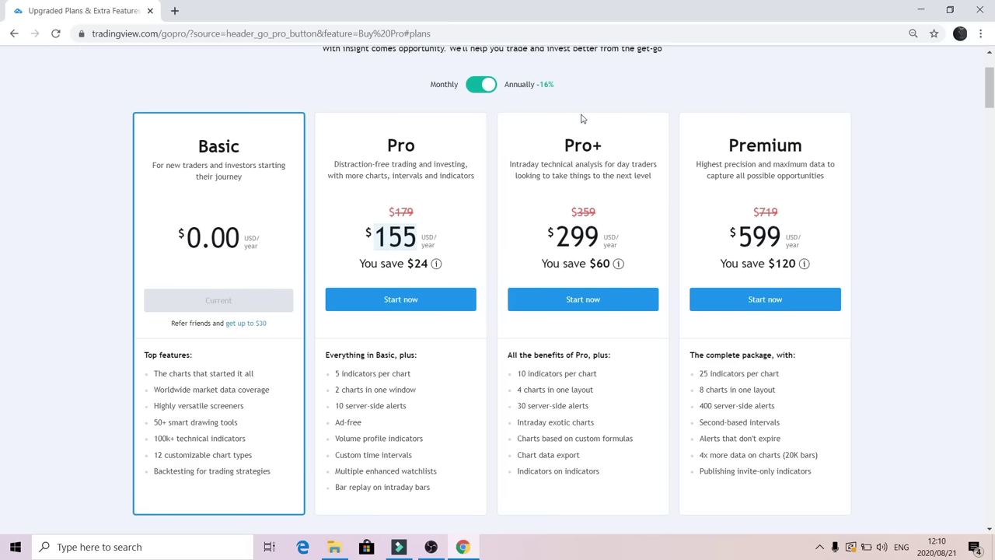
scroll(781, 69, up, 2)
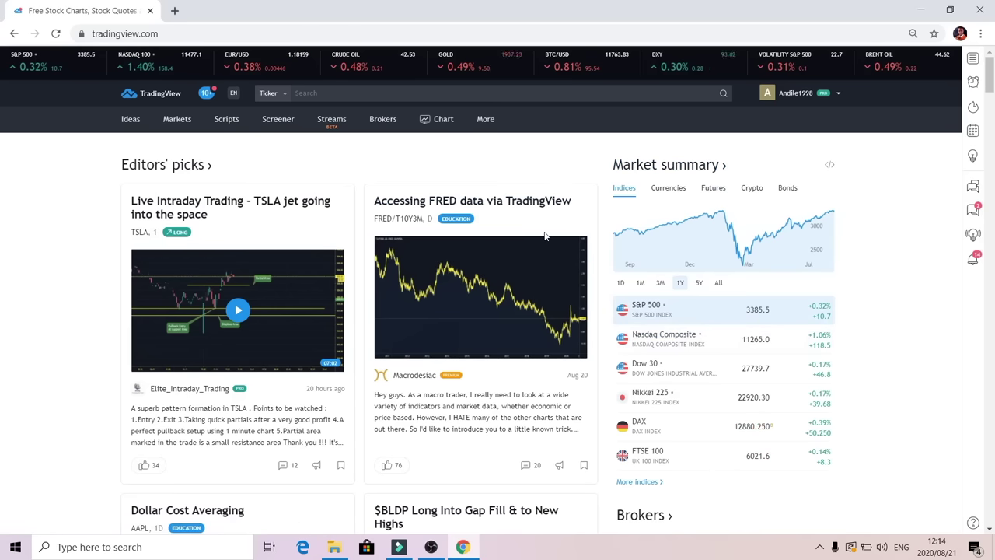
Open the Pro account's profile page from the home page and look through its published ideas
click(831, 98)
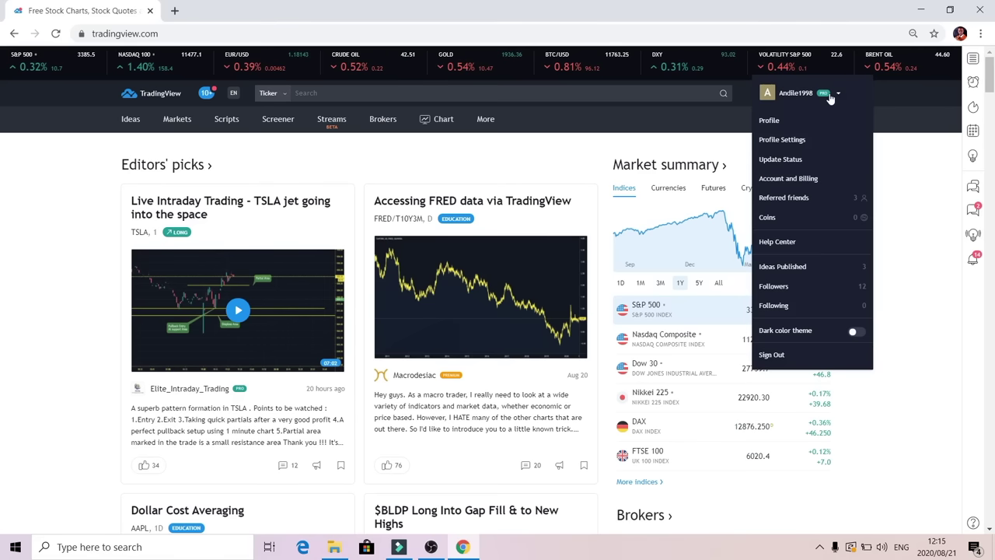
click(844, 124)
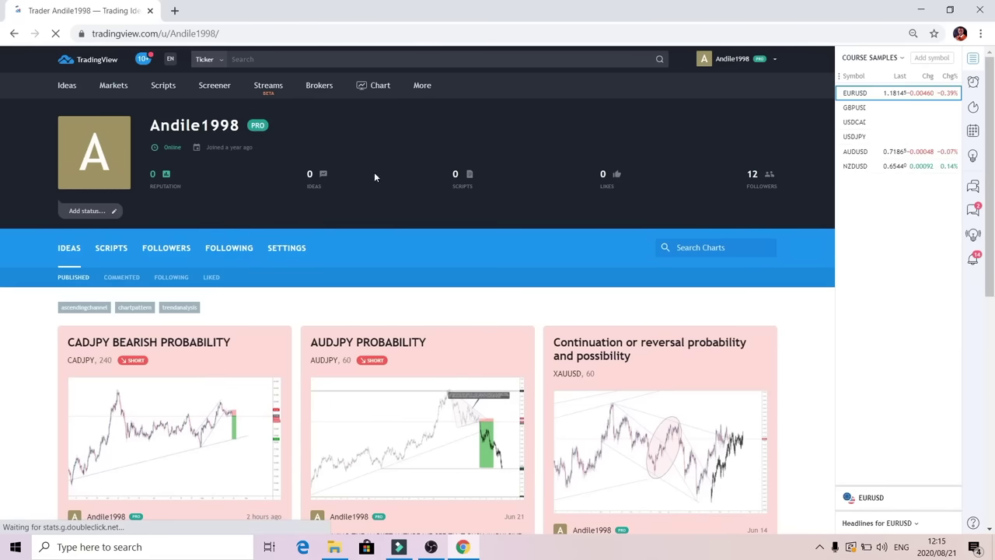
scroll(390, 247, down, 2)
scroll(390, 247, down, 4)
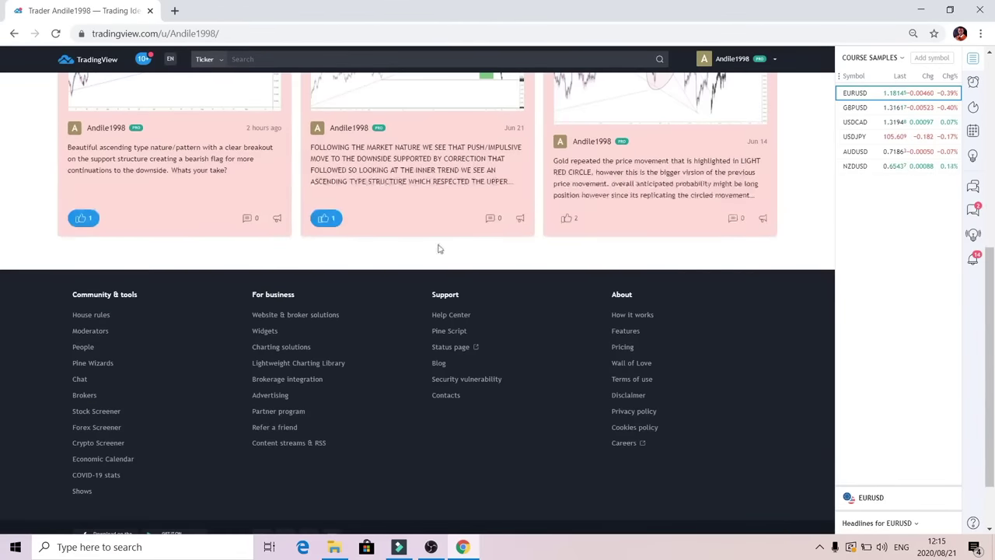
scroll(295, 290, up, 6)
scroll(295, 289, up, 1)
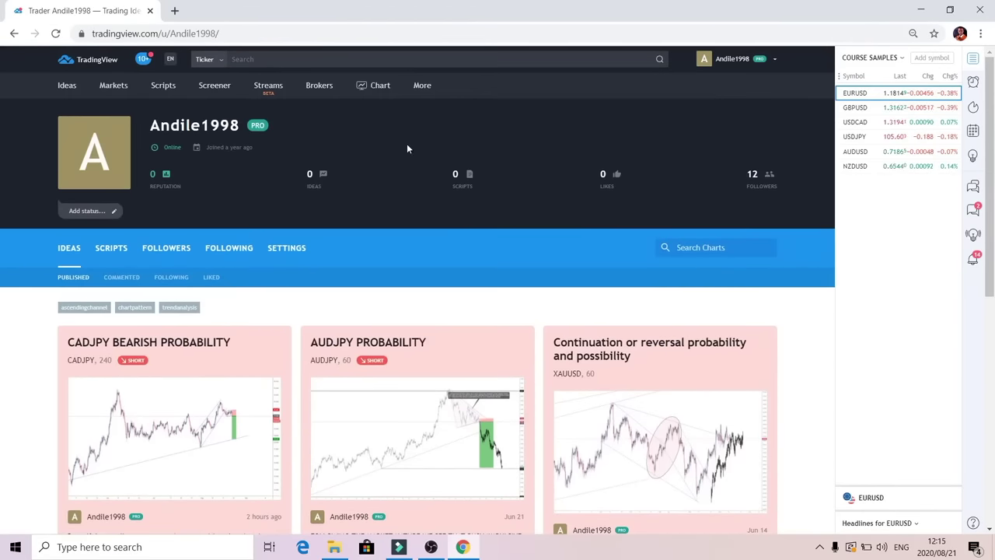
Open the account and billing settings and review the payment method, current plan and data subscriptions
click(761, 69)
click(757, 146)
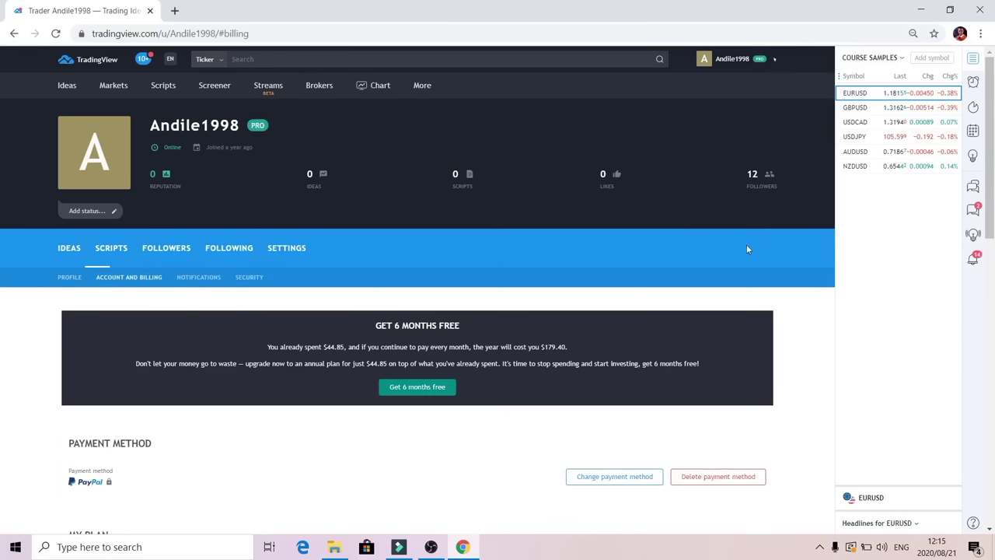
scroll(502, 288, down, 3)
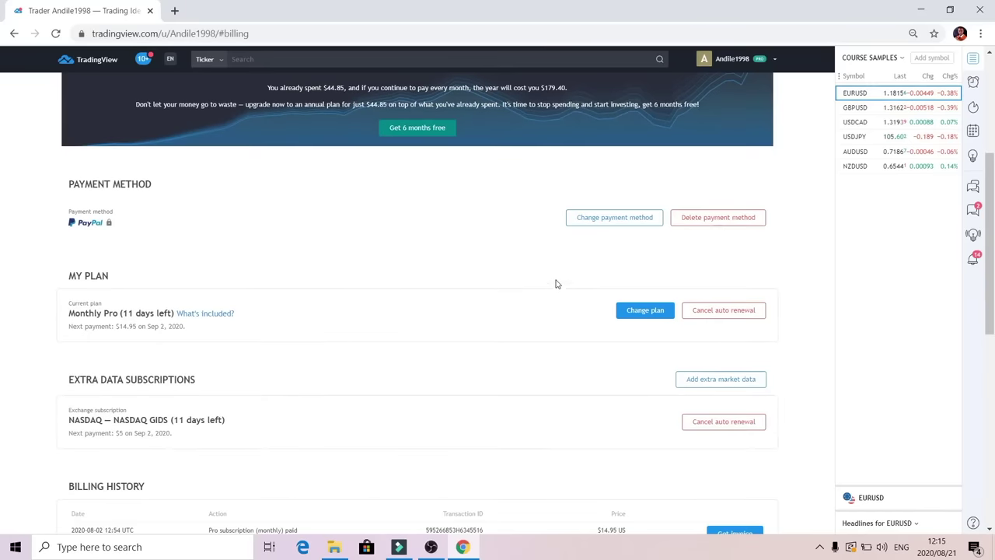
scroll(556, 282, up, 3)
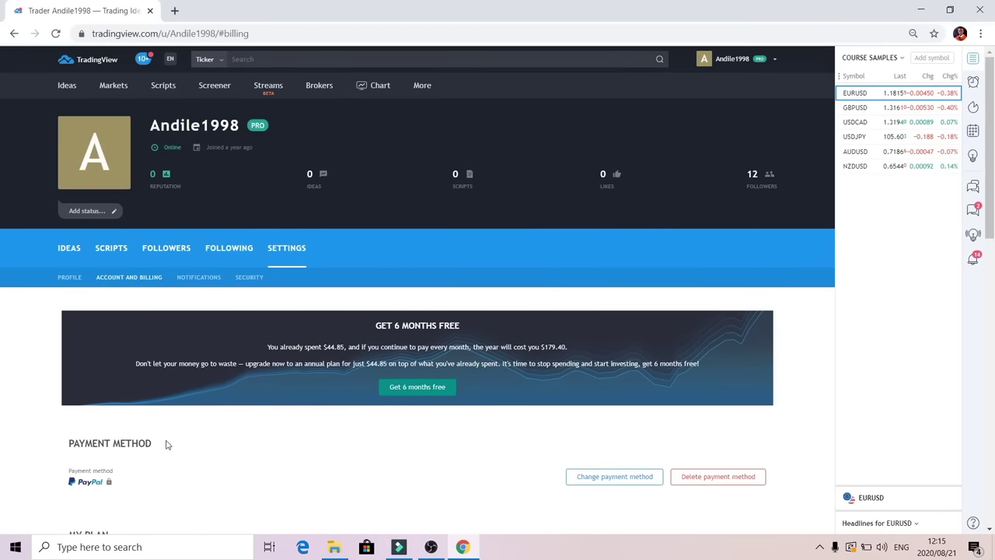
Open the plan change options for the current Monthly Pro plan and decline the 6 months free offer
scroll(166, 444, down, 1)
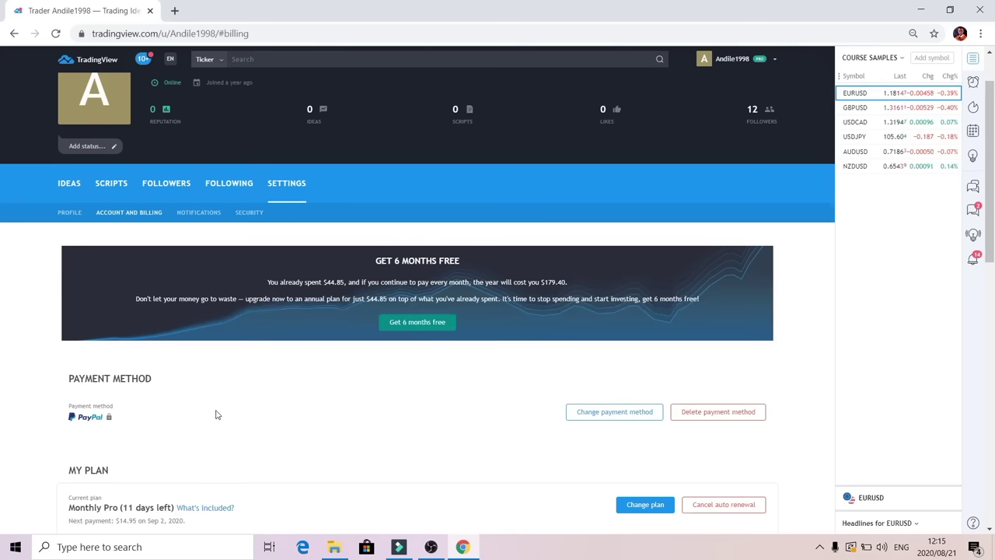
scroll(239, 416, down, 1)
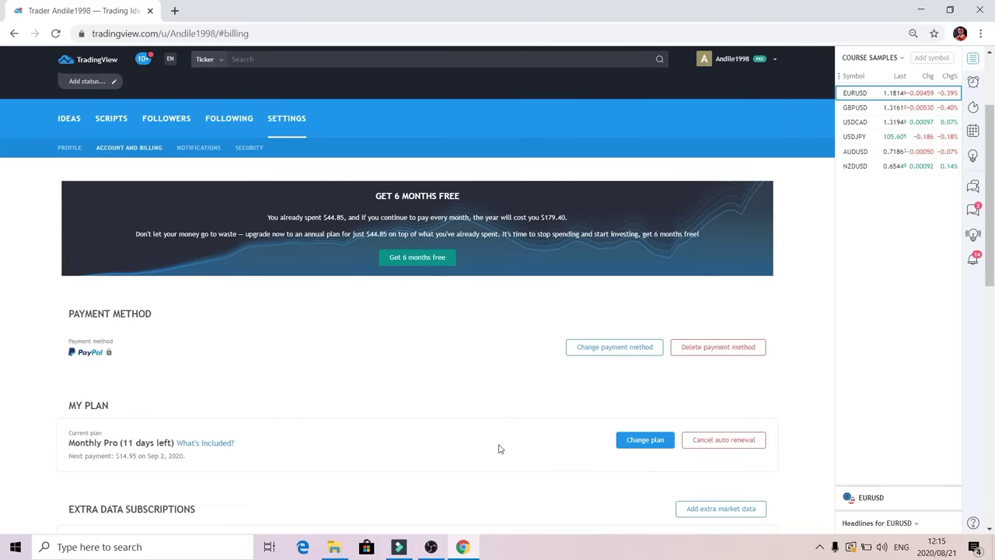
click(665, 446)
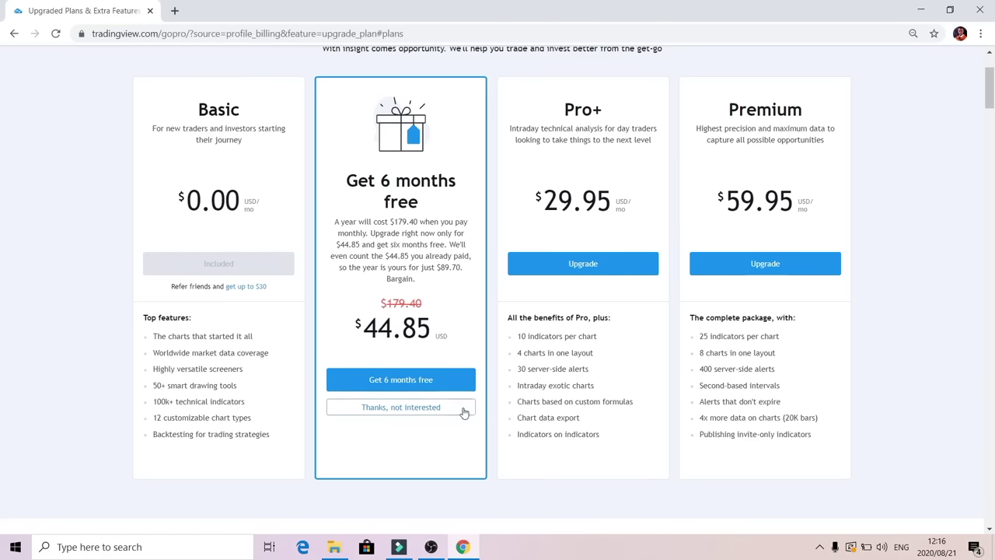
click(415, 409)
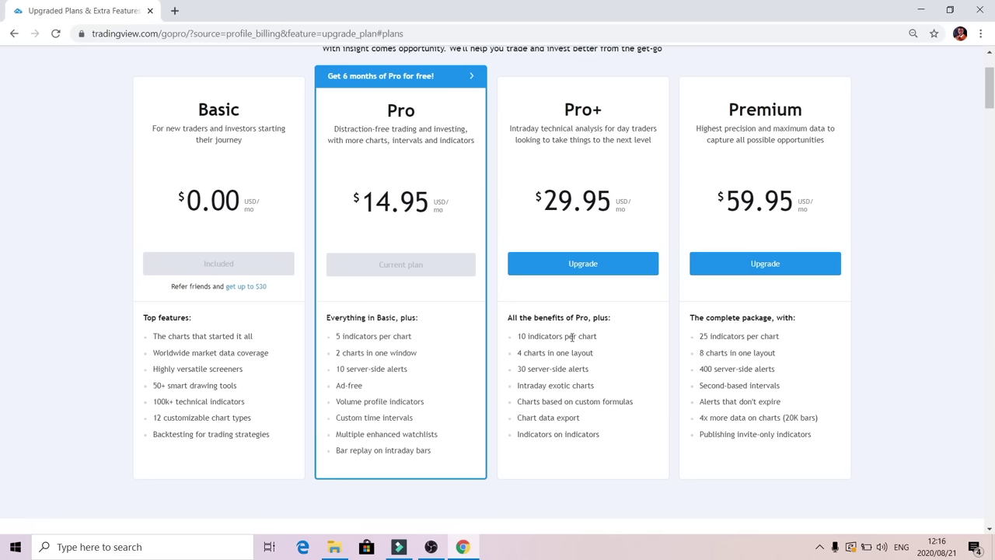
Leave the plans page, open the USDCHF chart from the home page and switch it to the daily interval
key(alt+Left)
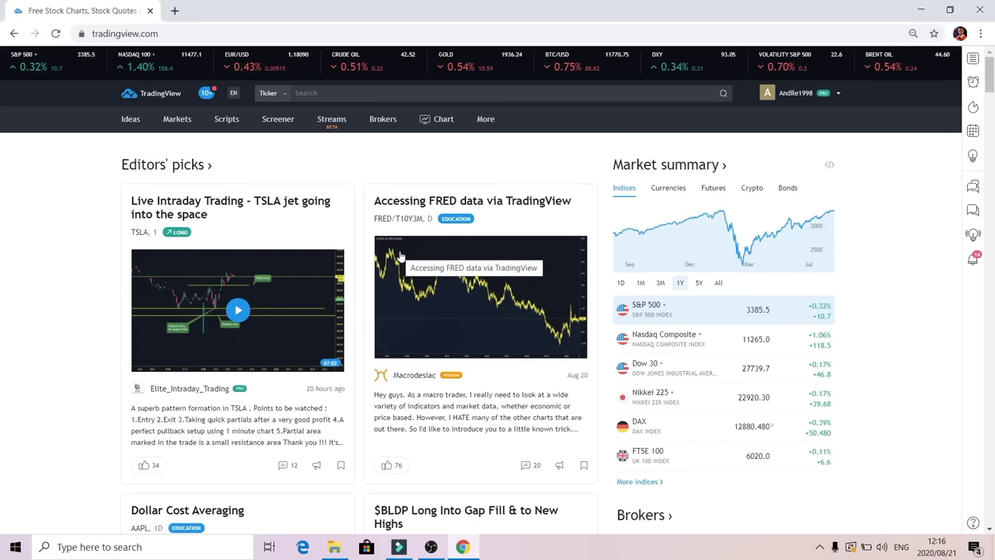
click(441, 120)
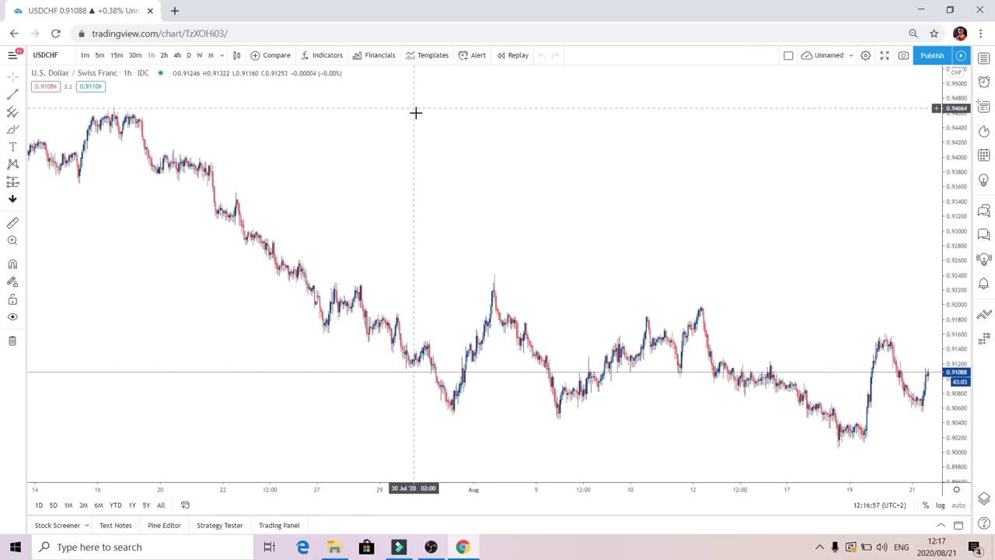
drag(676, 137, 566, 187)
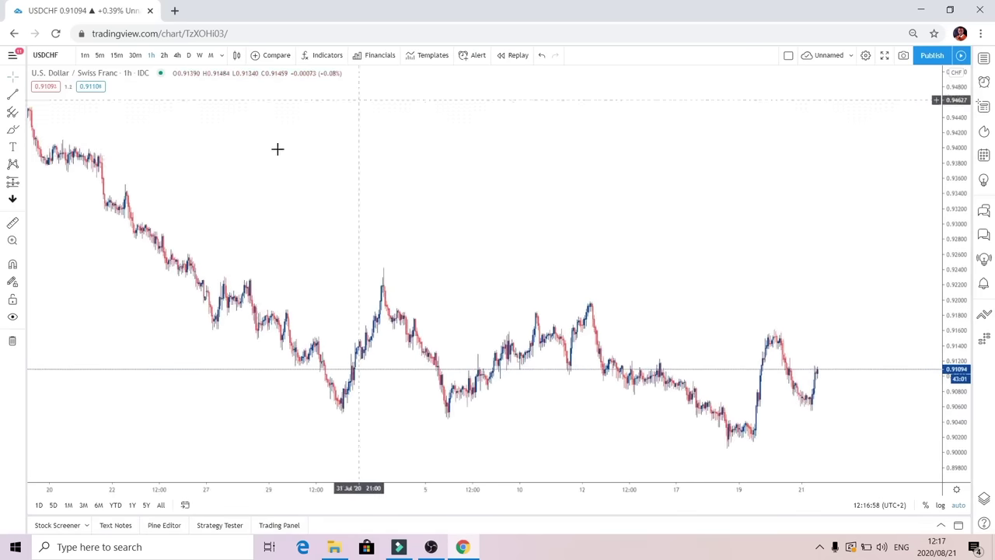
click(189, 55)
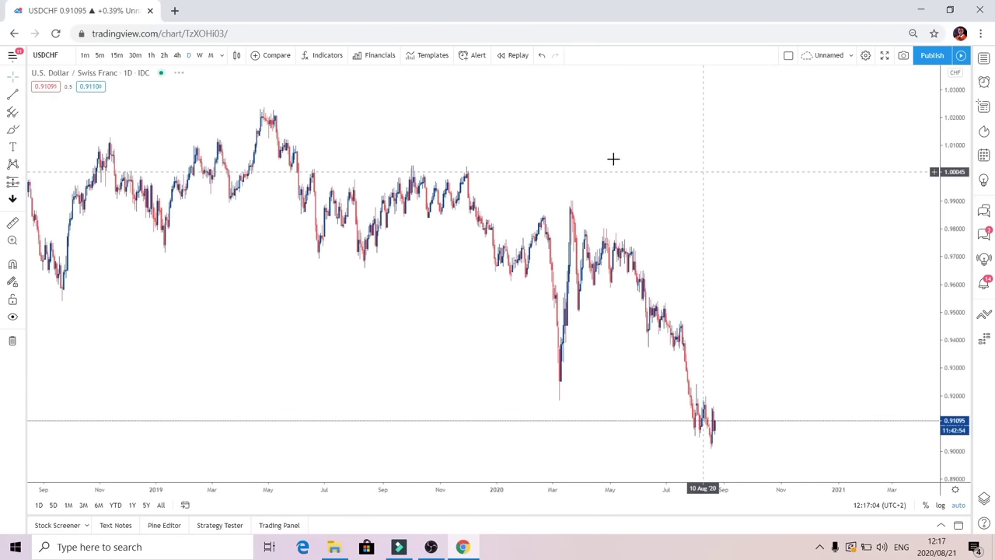
Remove all starred time intervals from the favorites, covering the minute, hour, day, week and month entries
click(222, 56)
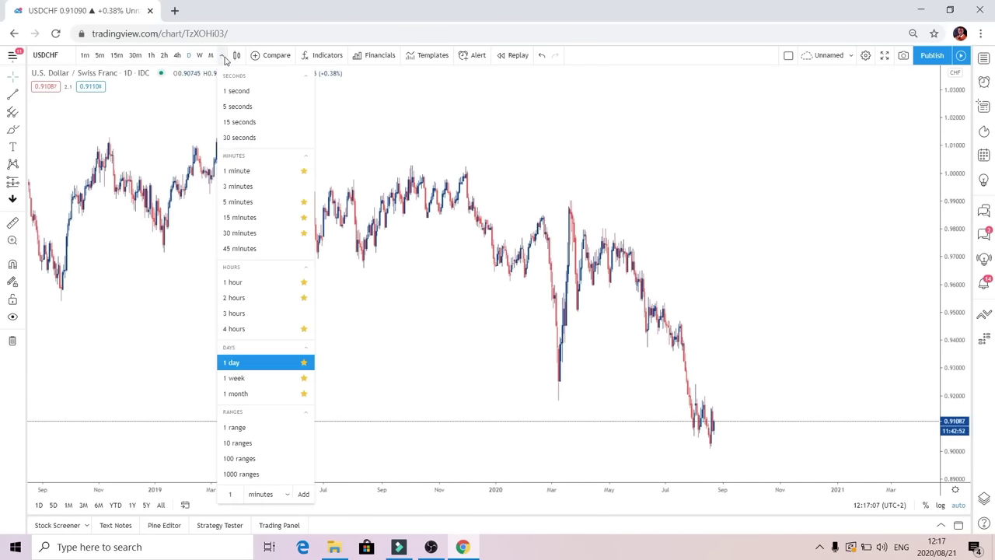
click(224, 59)
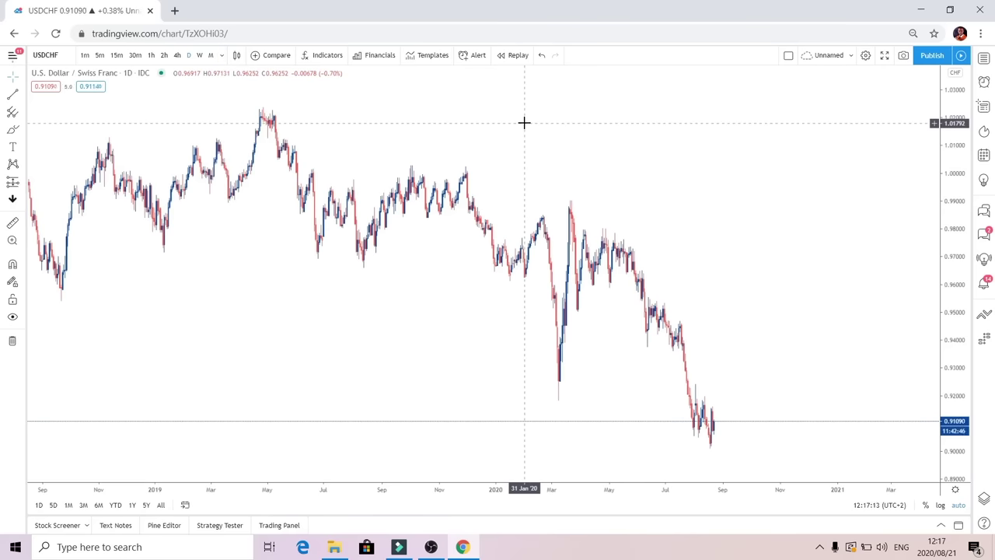
click(222, 58)
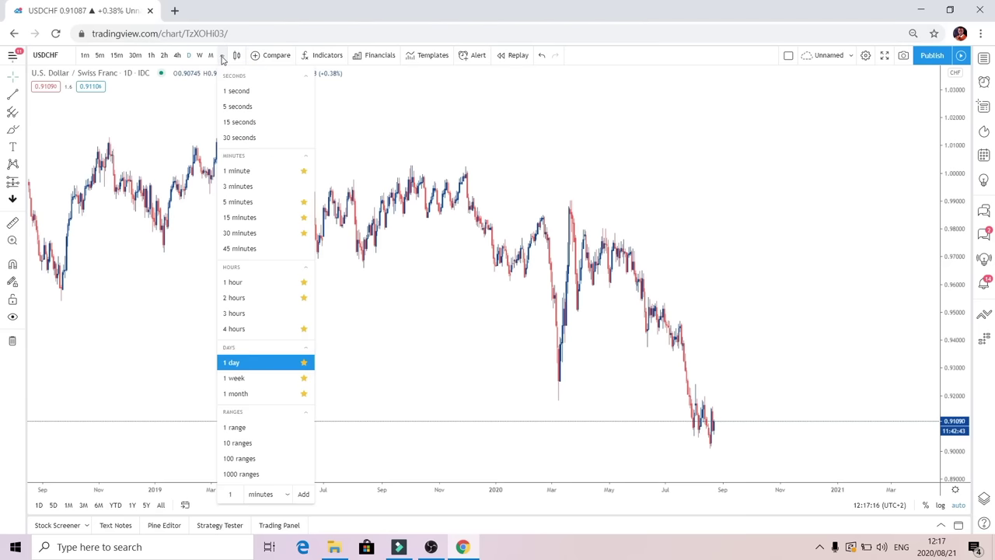
click(303, 171)
click(304, 202)
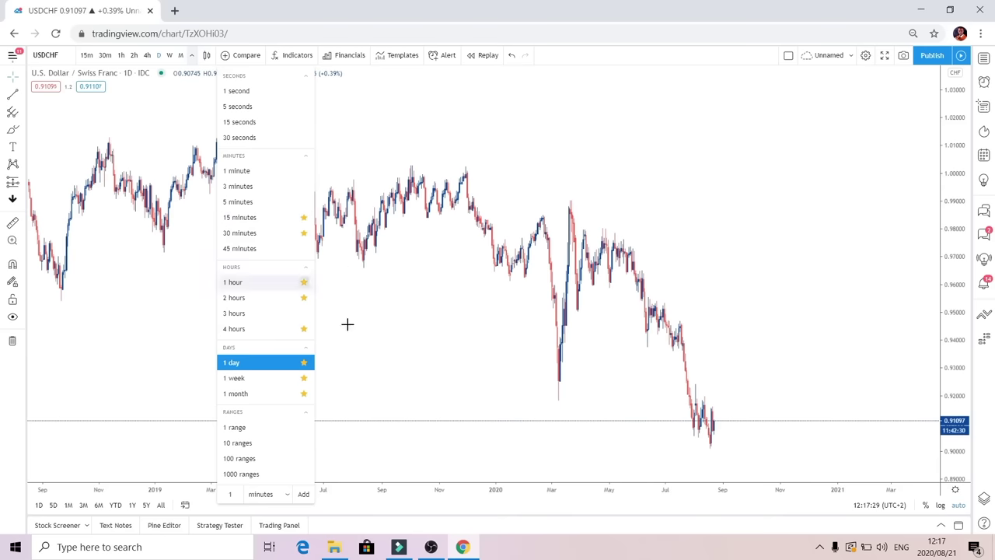
click(303, 394)
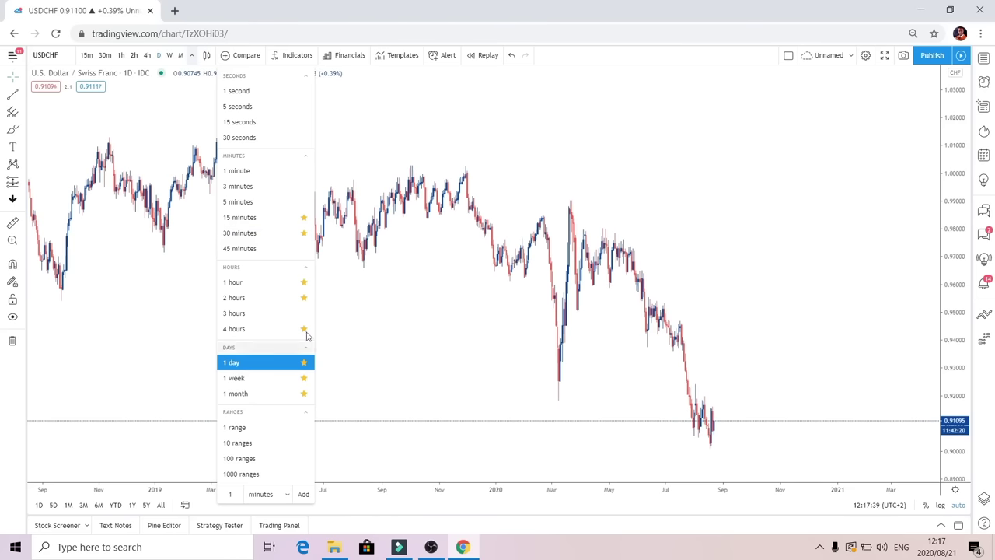
click(304, 217)
click(304, 233)
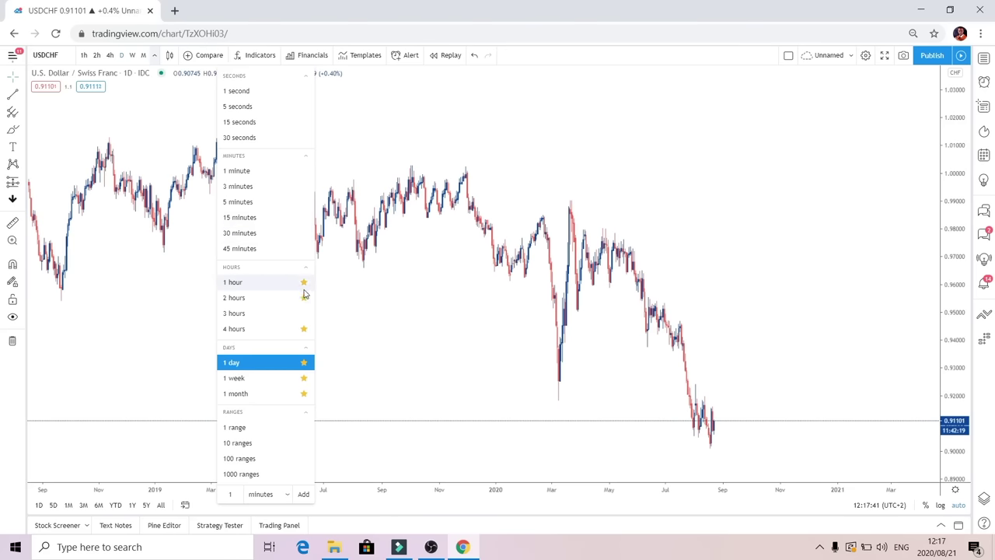
click(303, 281)
click(304, 297)
click(304, 328)
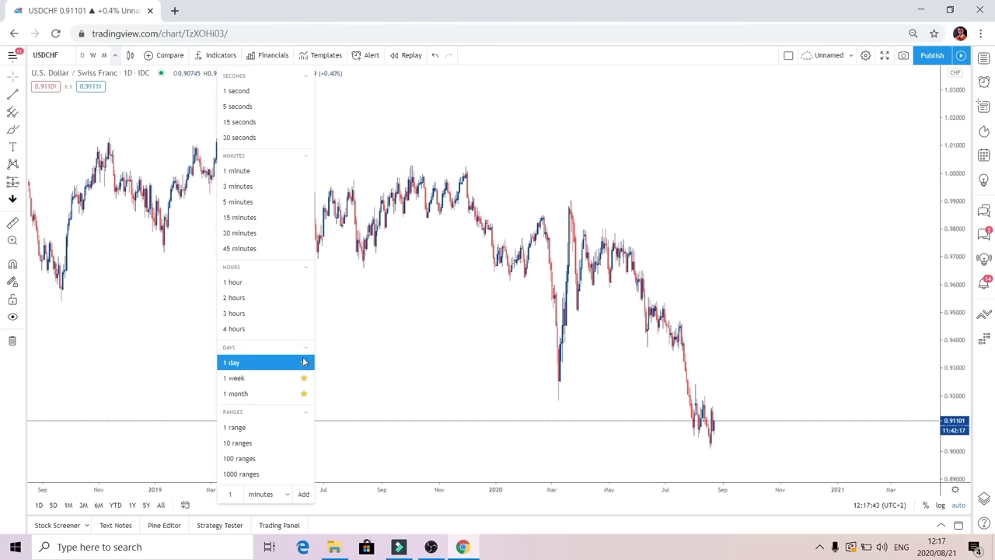
click(304, 378)
click(304, 393)
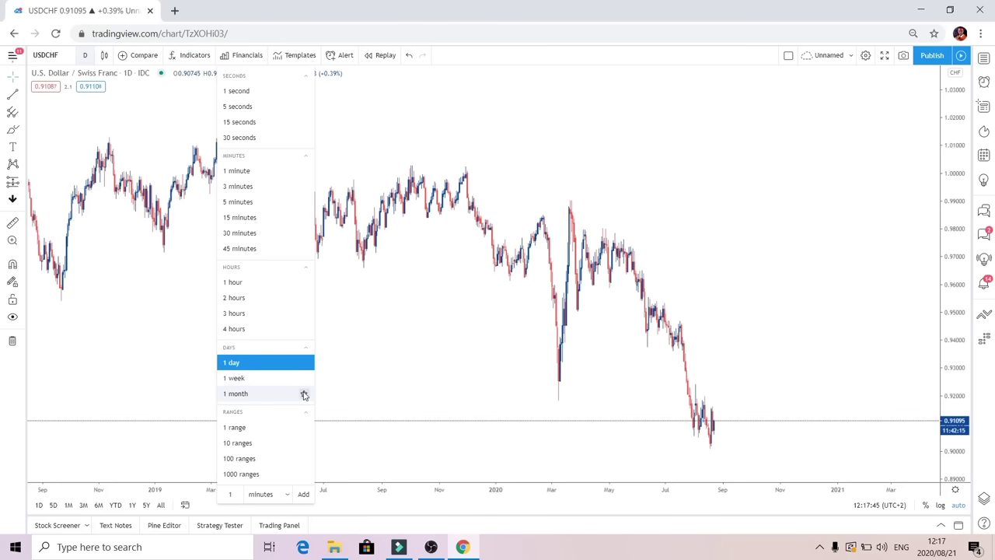
click(344, 329)
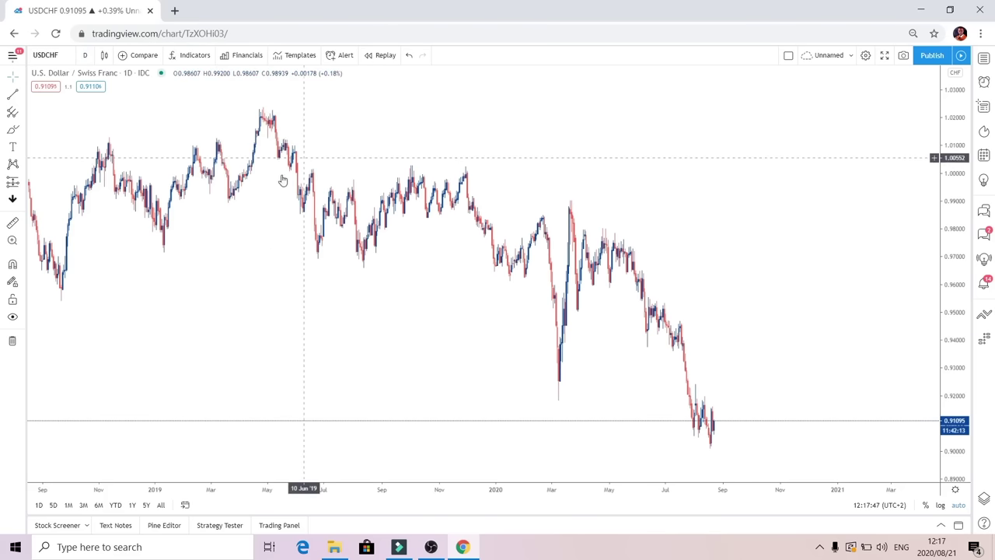
Add 15 minutes, 30 minutes, 1 hour, 2 hours, 4 hours, 1 day, 1 week and 1 month to the favorite intervals
click(91, 57)
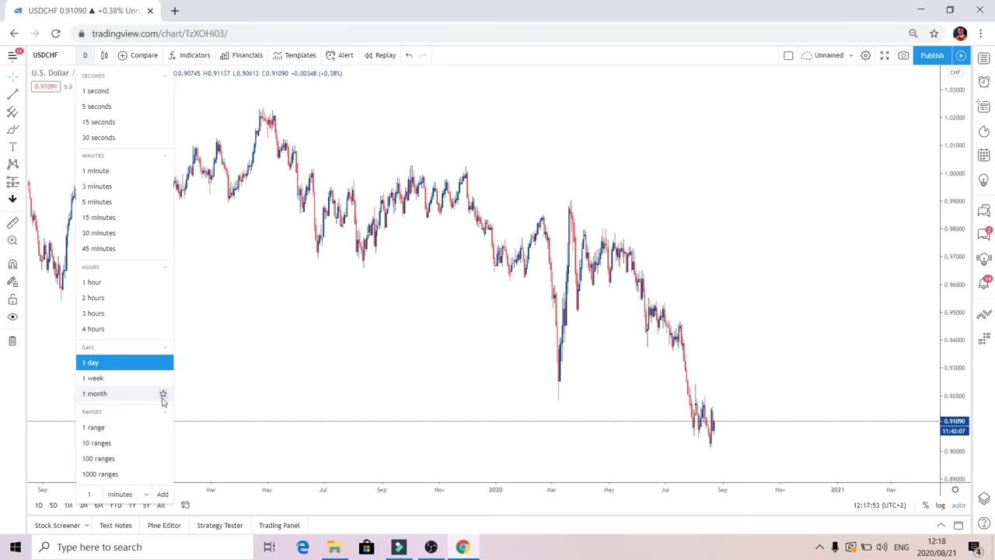
click(163, 379)
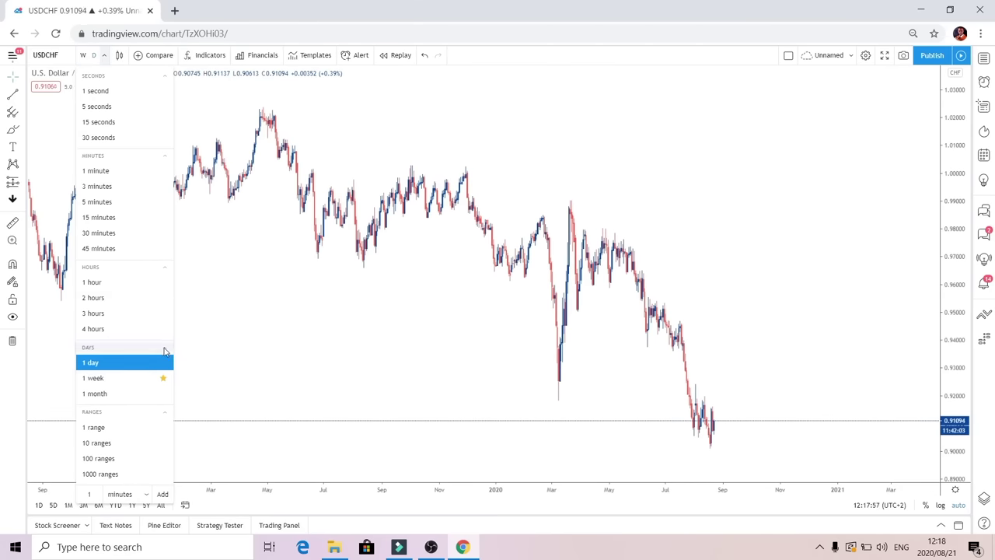
click(163, 363)
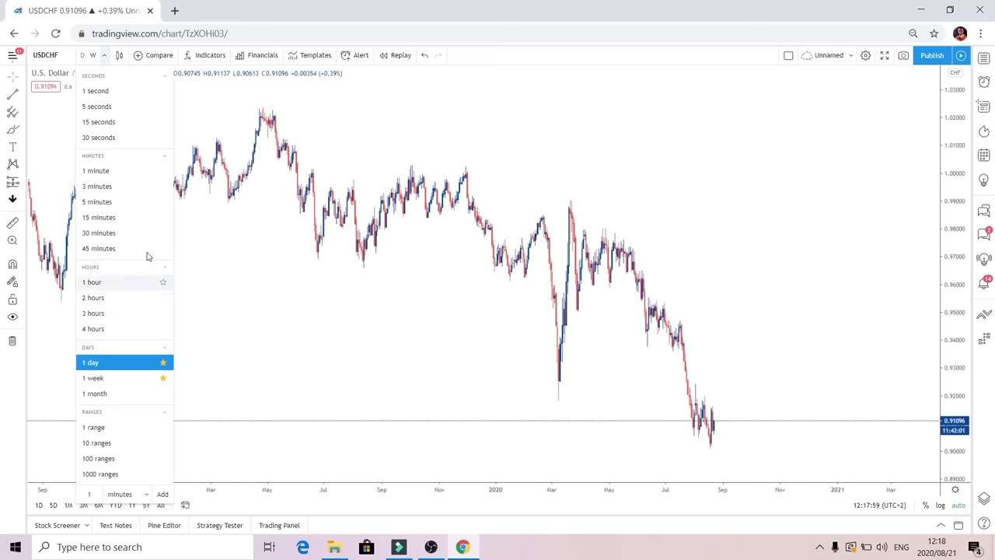
click(164, 330)
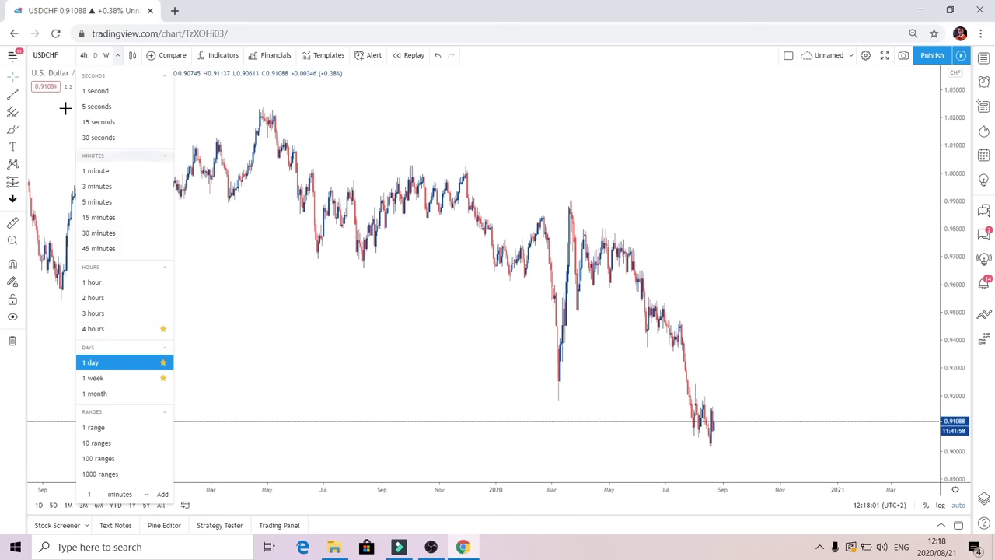
click(163, 297)
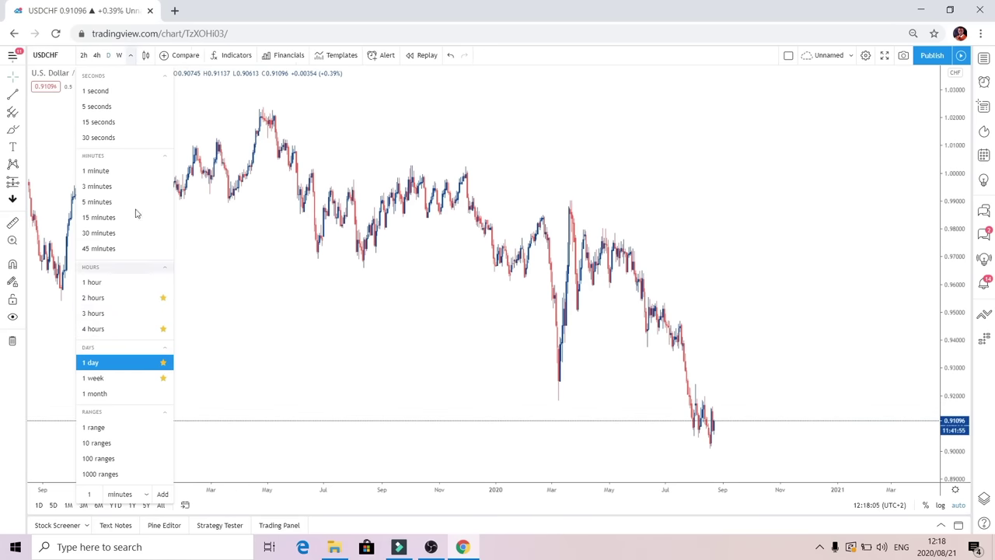
click(163, 283)
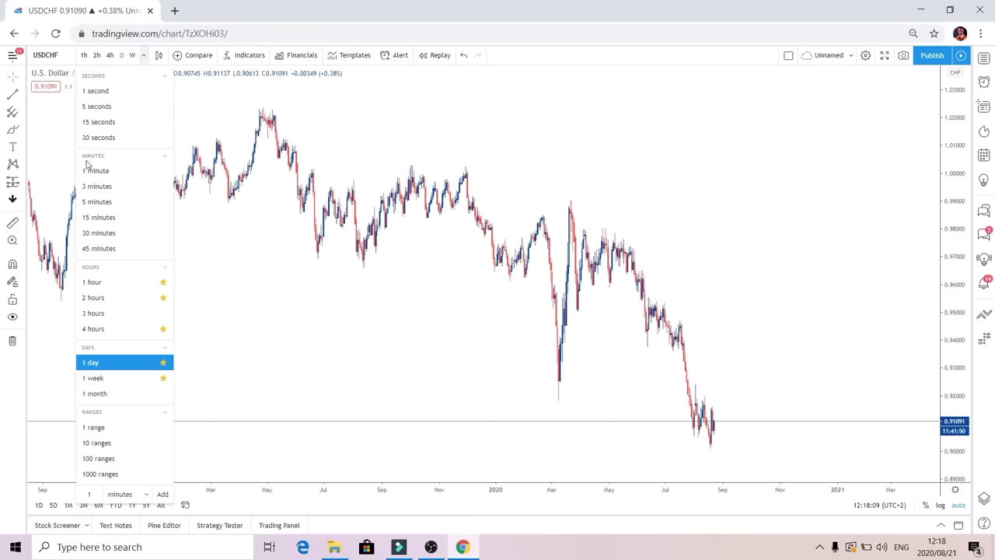
click(163, 234)
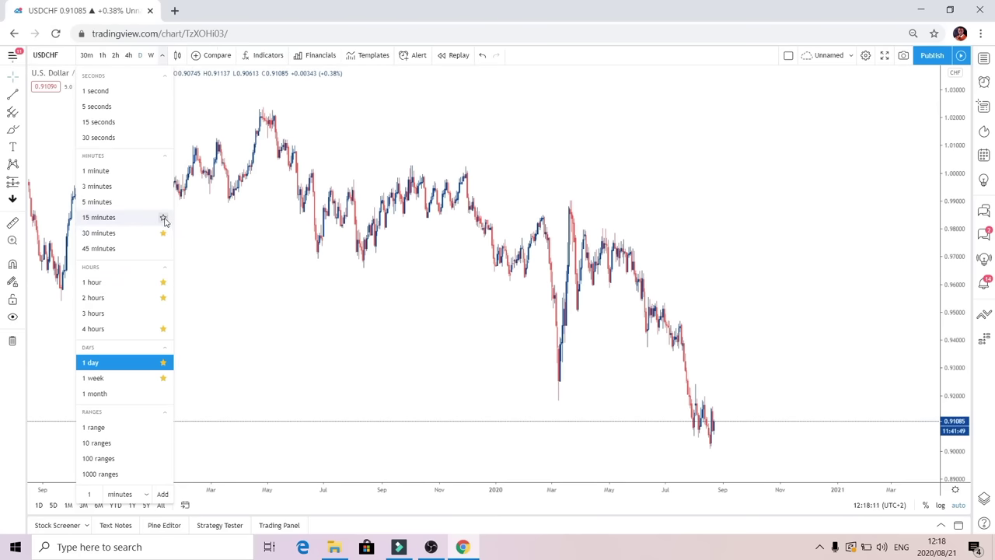
click(163, 218)
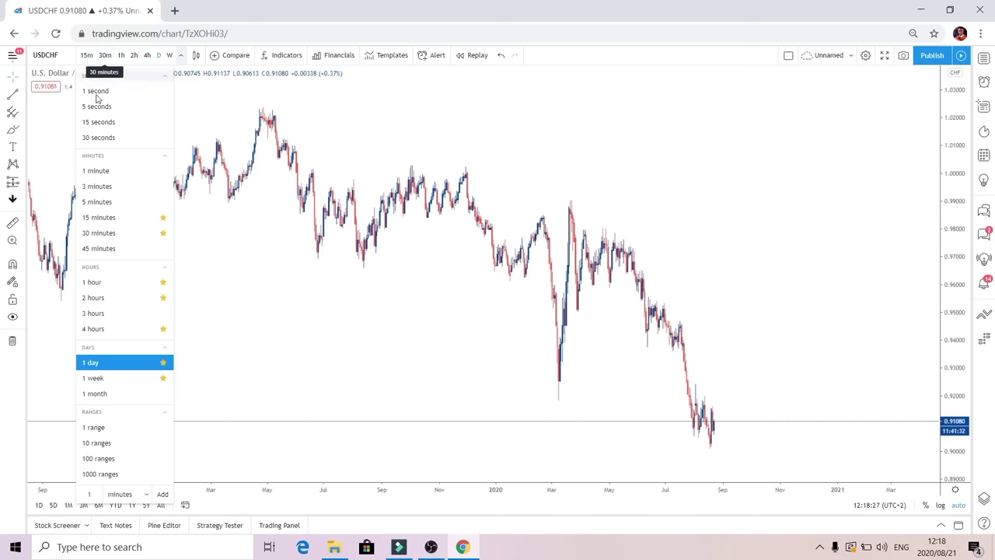
click(162, 394)
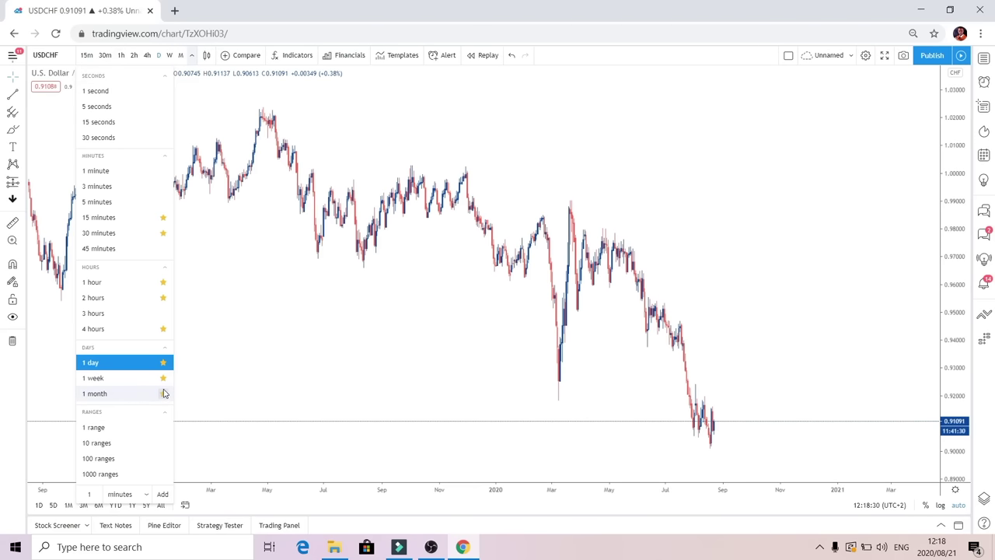
click(264, 278)
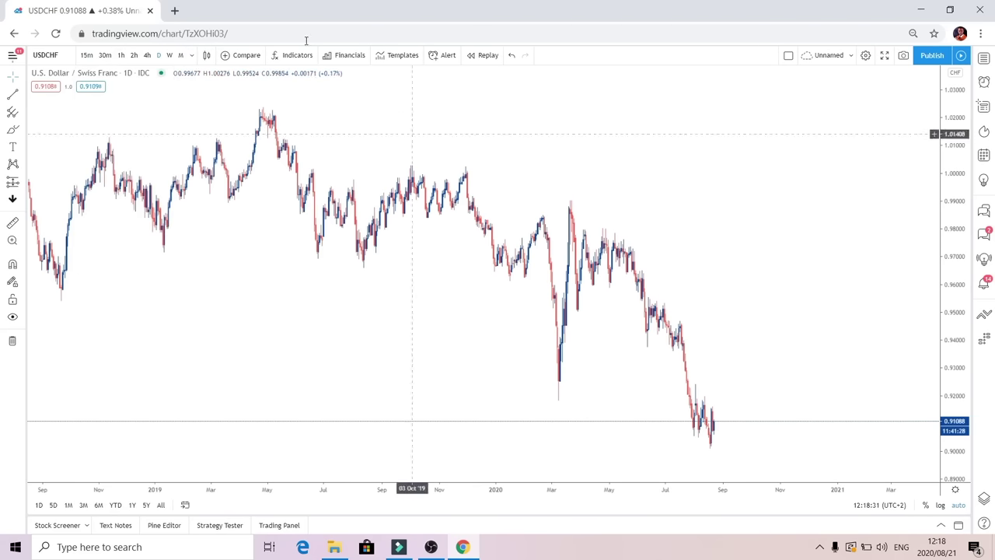
View the USDCHF chart on different favorite intervals, including 4 hours and 1 month
click(147, 55)
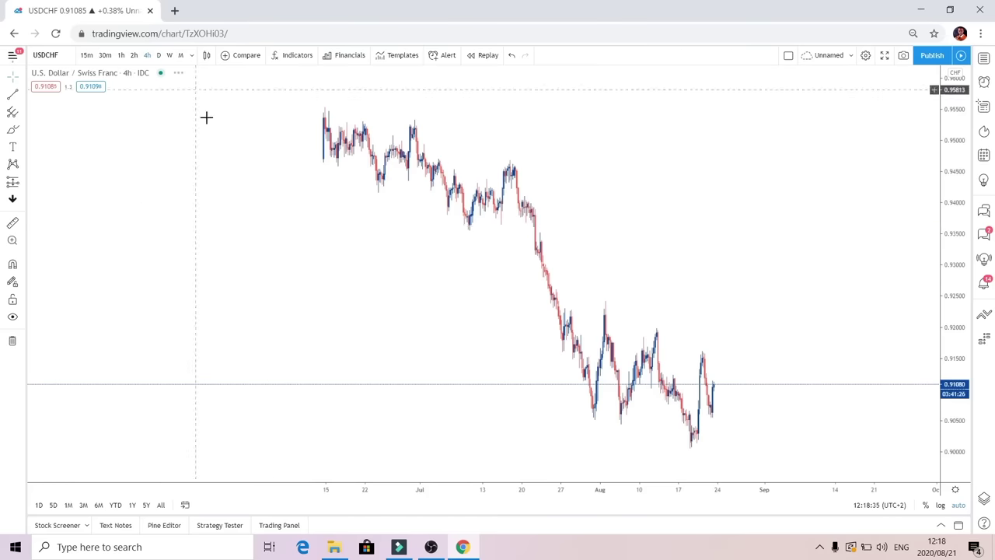
click(125, 56)
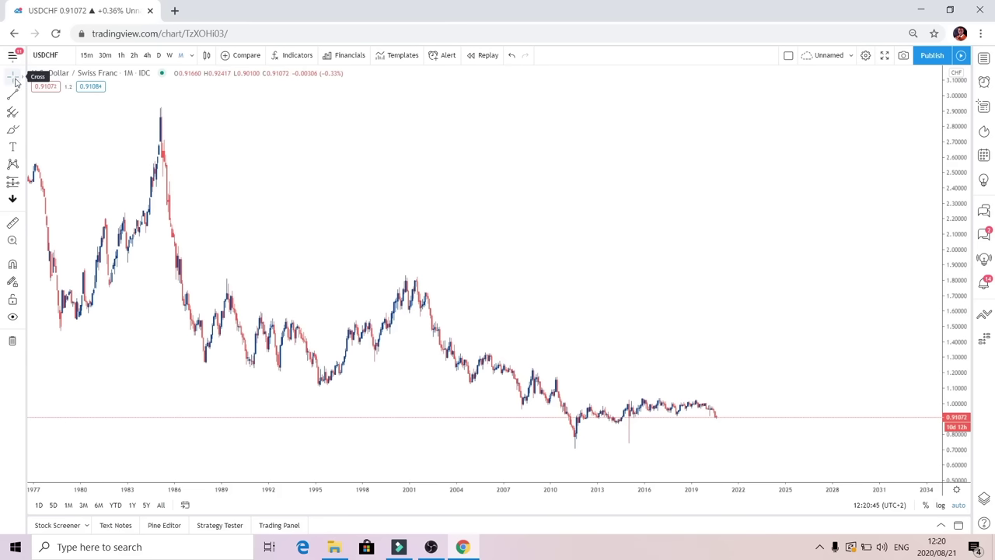
Review the cursor types, select Cross and set the chart to the daily interval
click(24, 78)
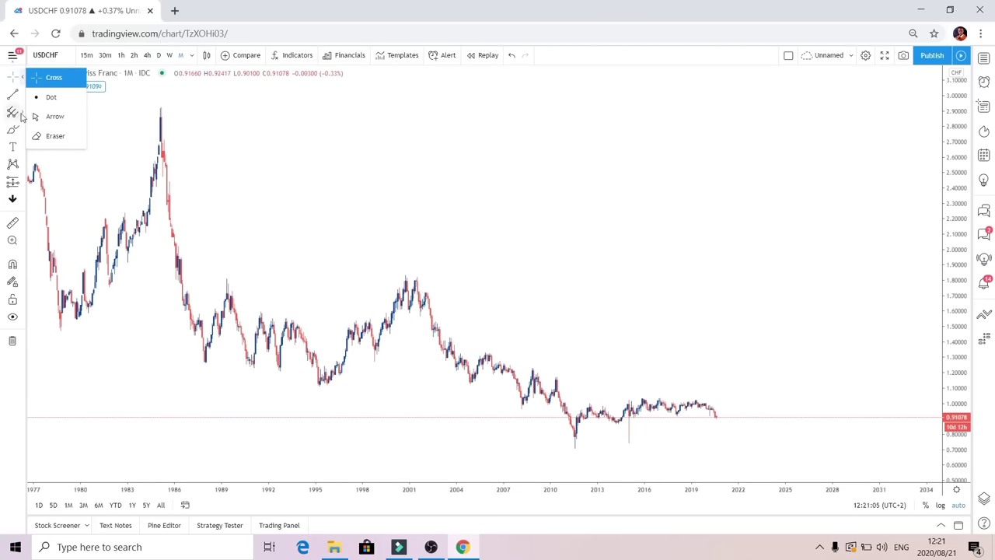
click(56, 78)
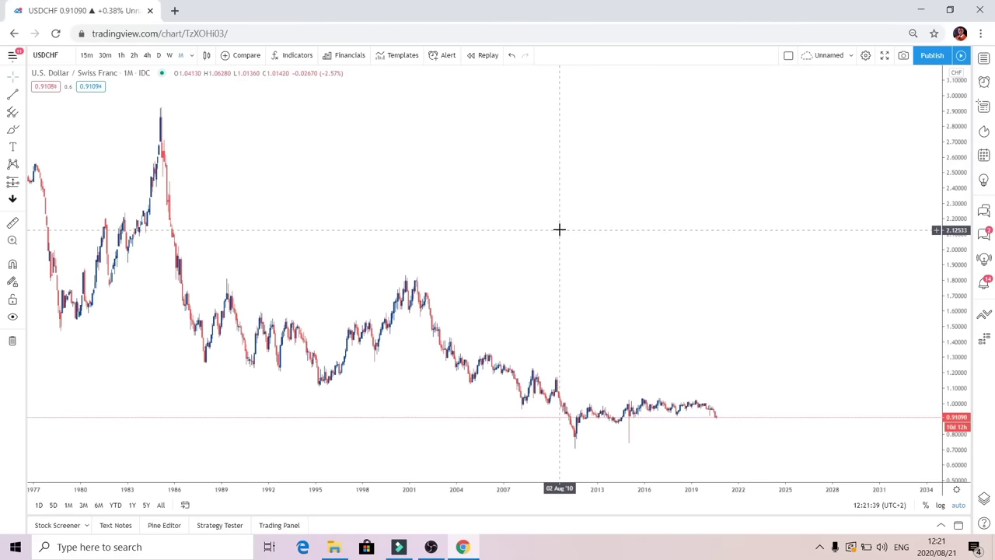
click(162, 55)
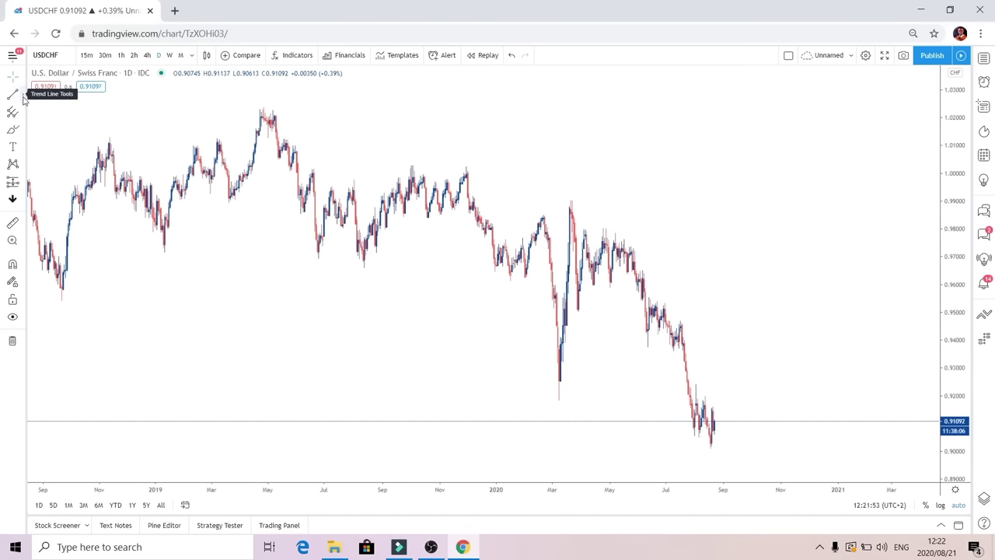
Add Trend Line, Horizontal Ray and Arrow to the favorite drawing tools and move their floating toolbar onto the chart area
click(24, 96)
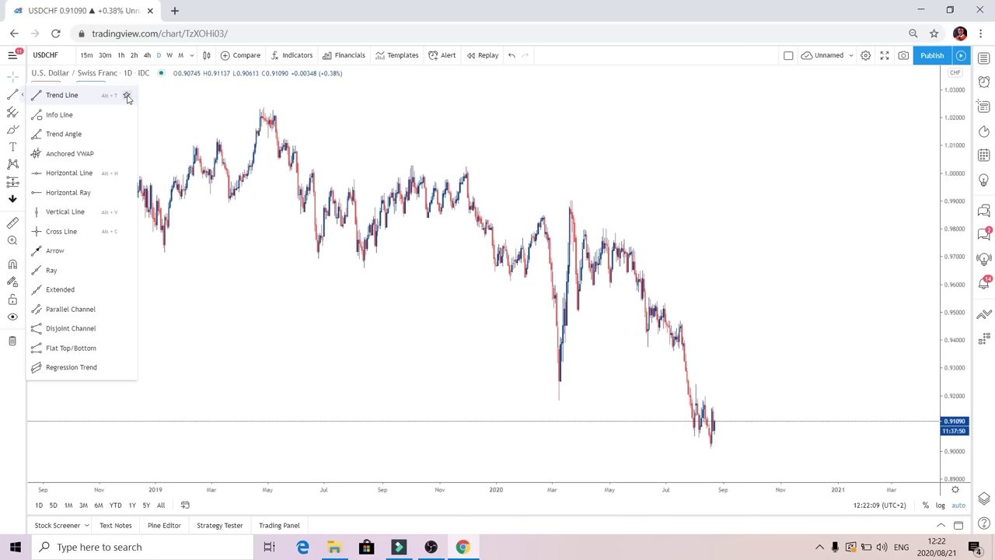
click(127, 95)
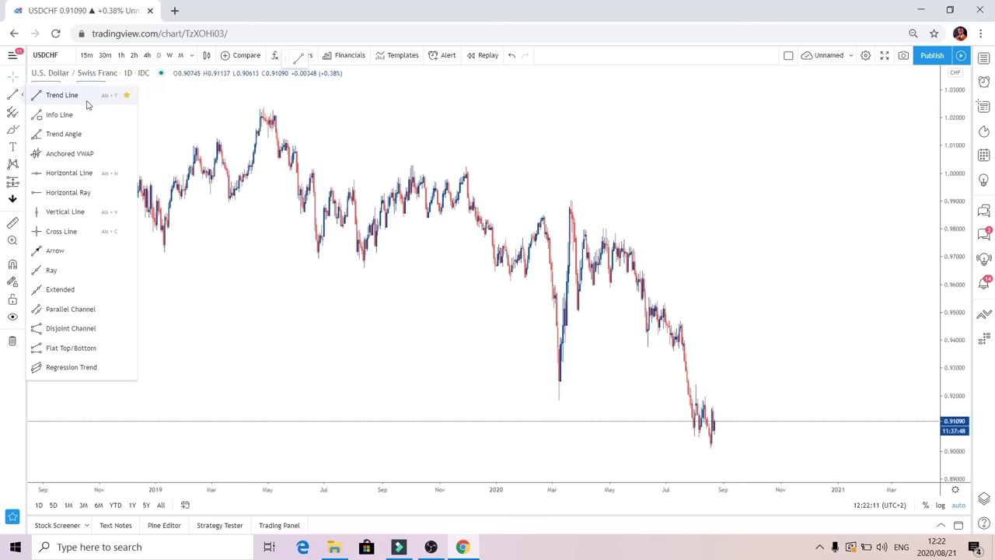
click(126, 193)
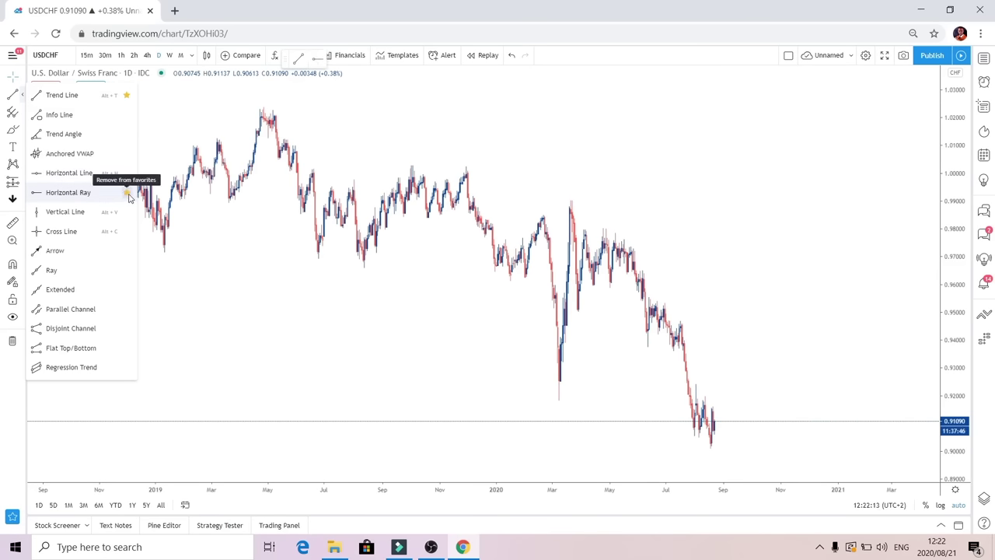
click(126, 252)
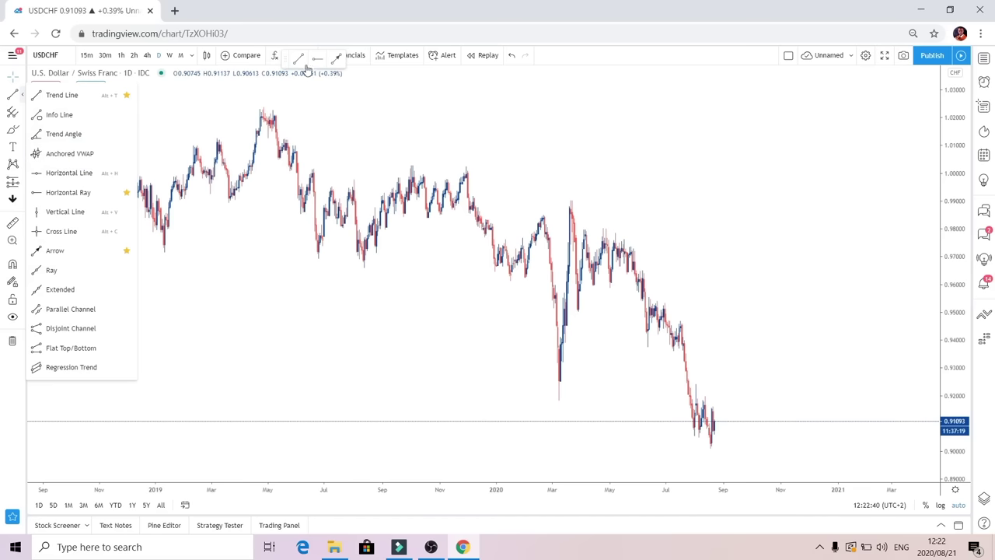
drag(287, 59, 378, 99)
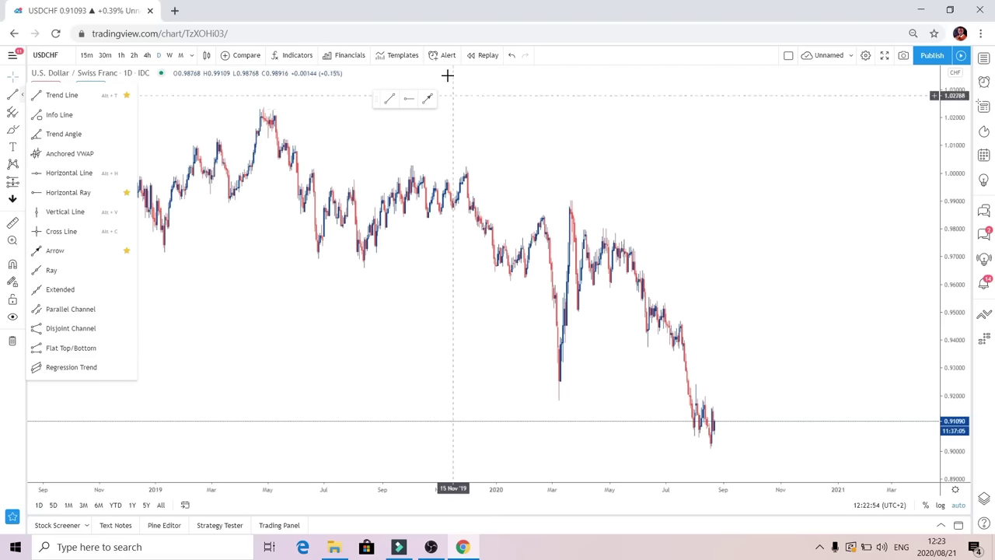
click(233, 115)
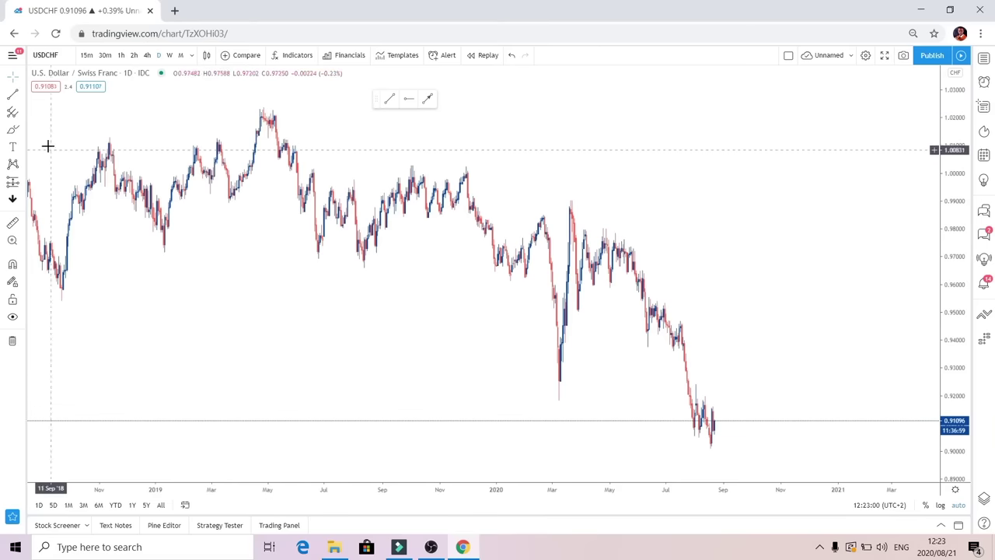
Draw a horizontal ray from July 2019 at about 0.9683 and delete it
click(24, 97)
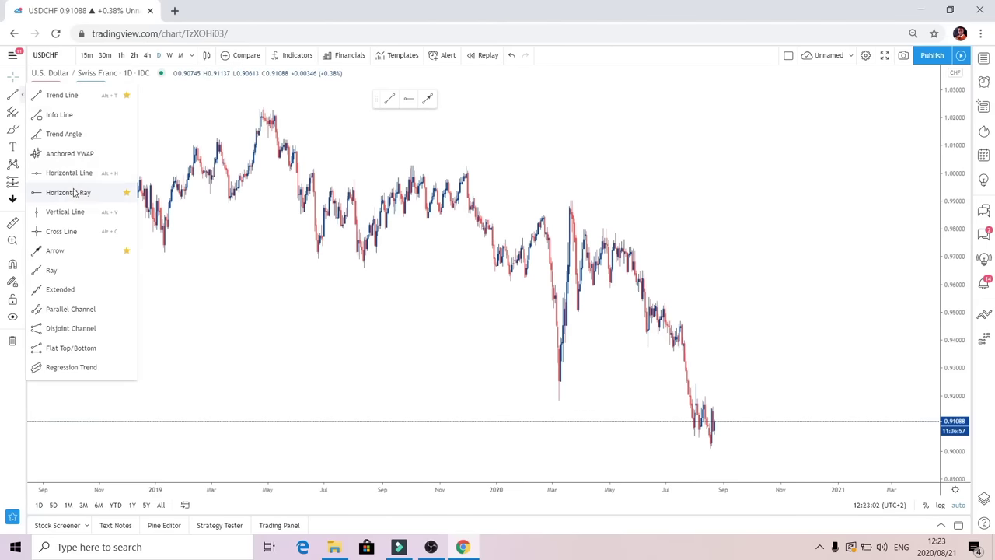
click(54, 199)
click(332, 261)
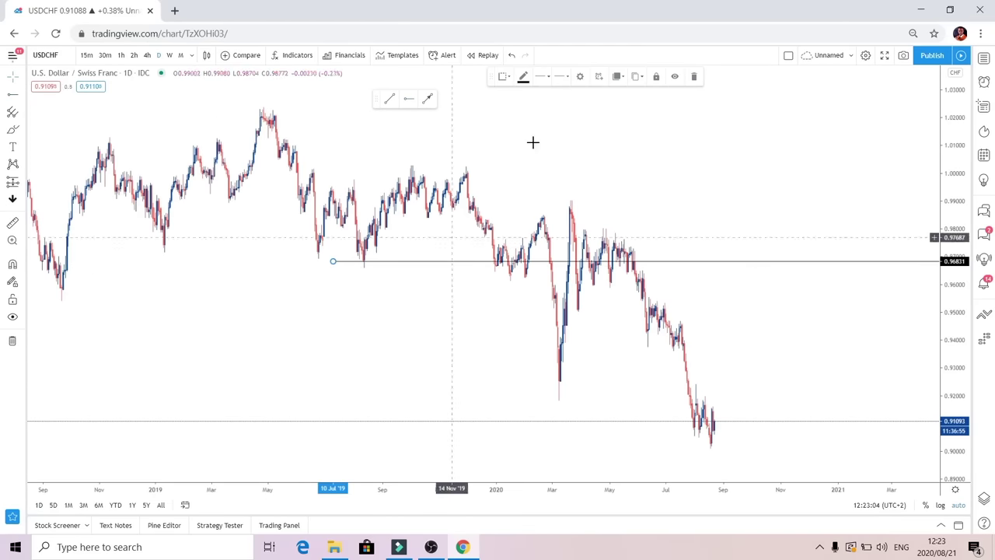
click(692, 76)
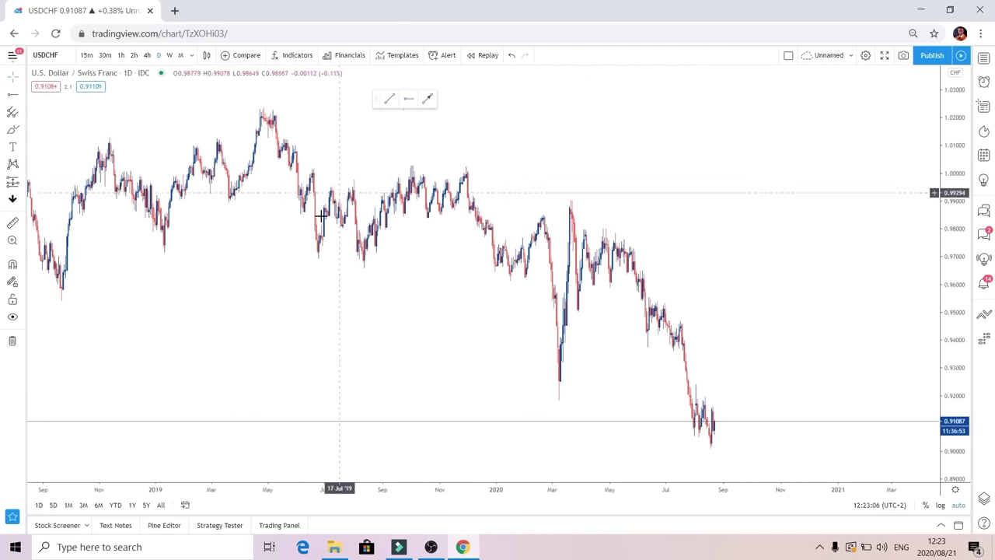
Draw horizontal rays at about 0.9690 and 1.0008 from mid-2019, plus a descending trend line through the late-2019 and March 2020 highs
click(402, 101)
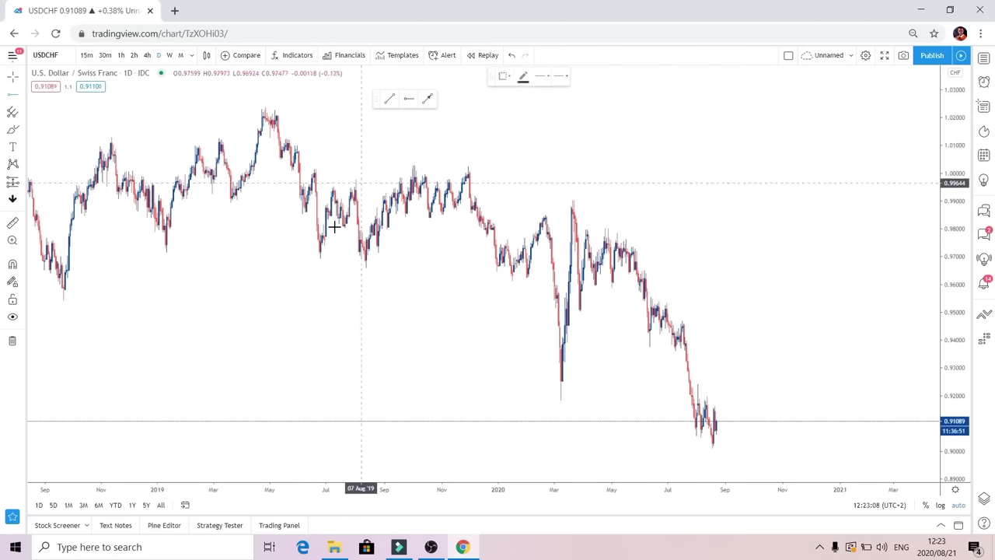
click(318, 258)
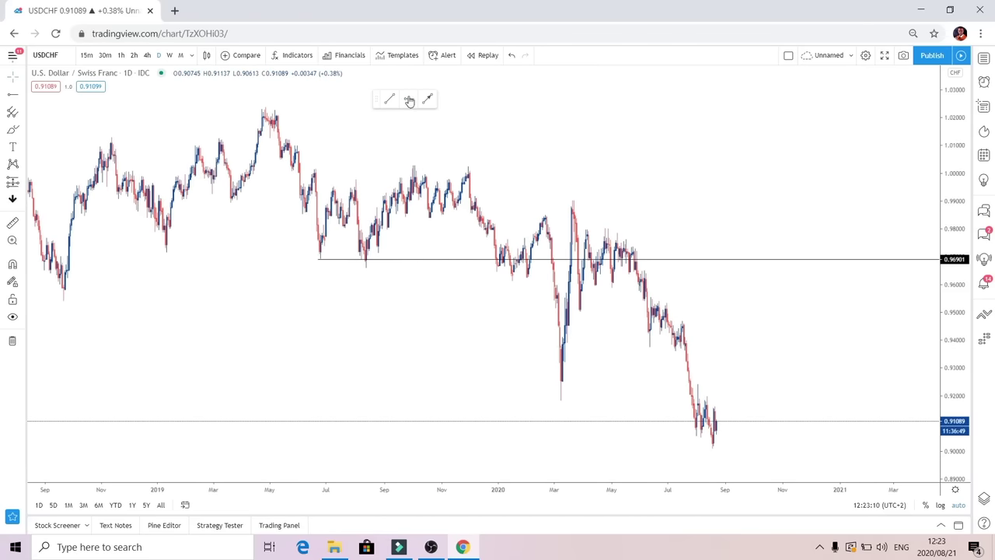
click(314, 170)
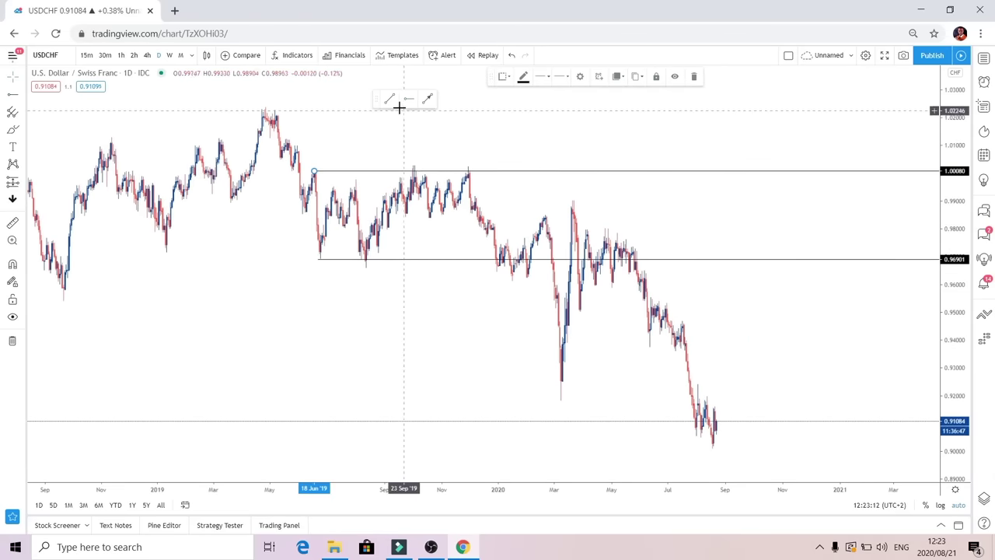
click(466, 169)
click(781, 264)
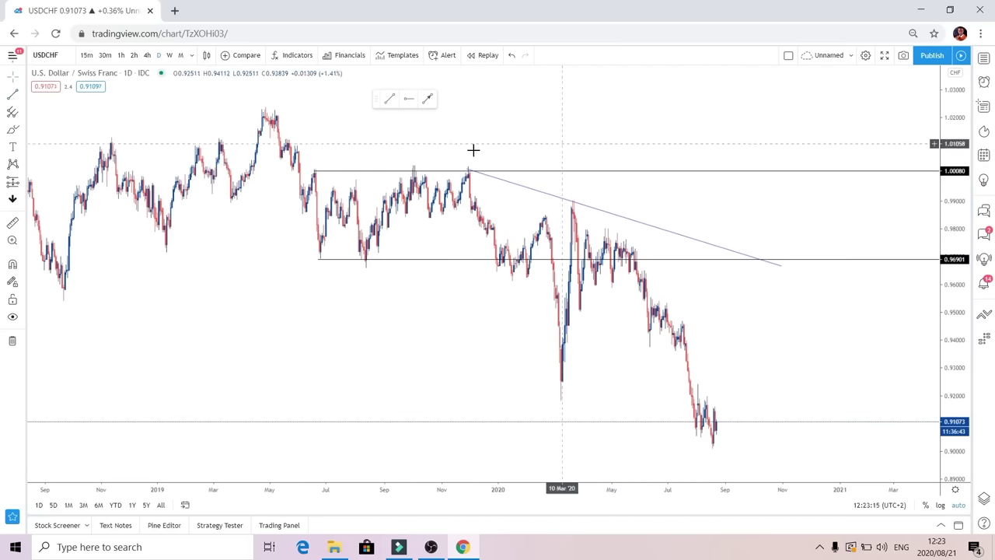
Draw a downward arrow alongside the mid-2020 decline and remove all drawings from the chart
drag(680, 264, 700, 262)
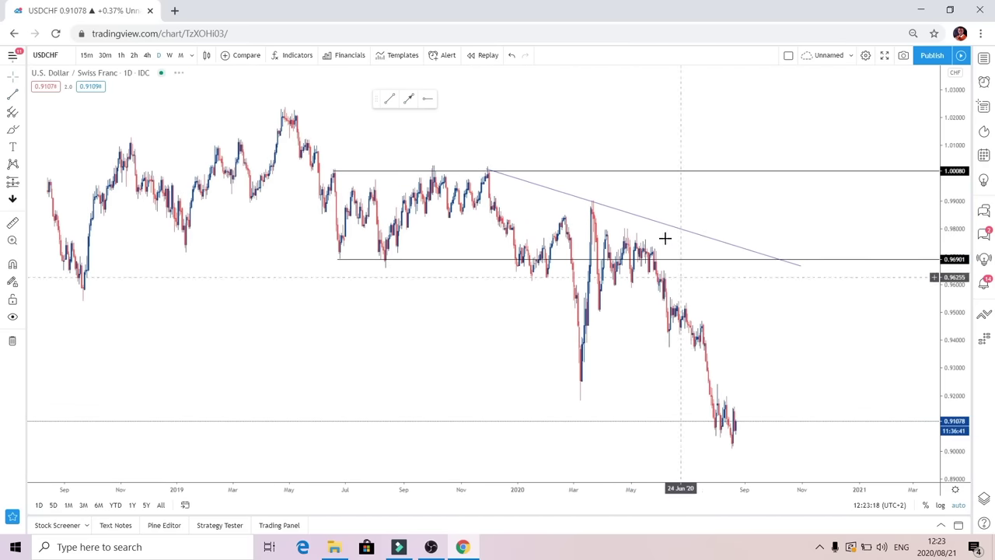
click(409, 99)
click(710, 266)
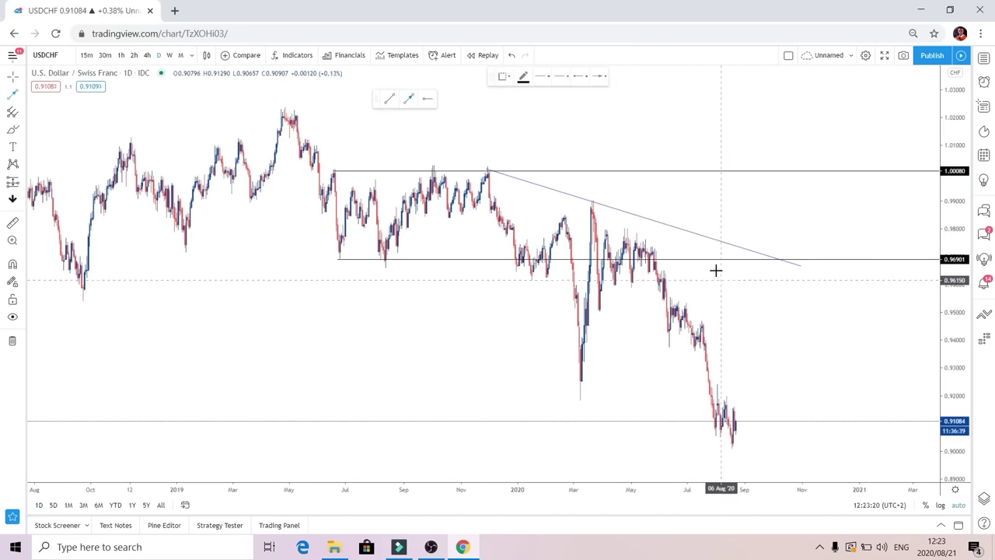
click(786, 471)
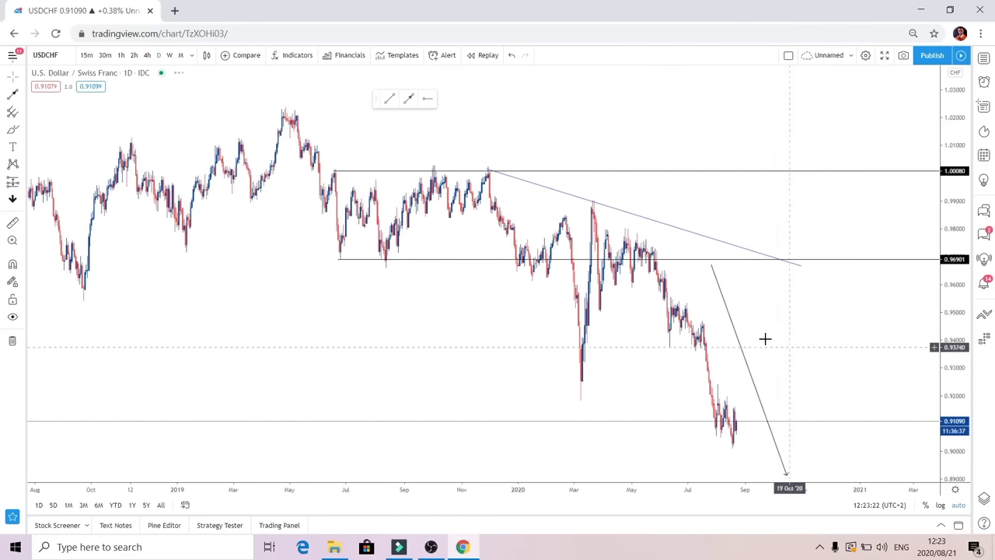
click(12, 341)
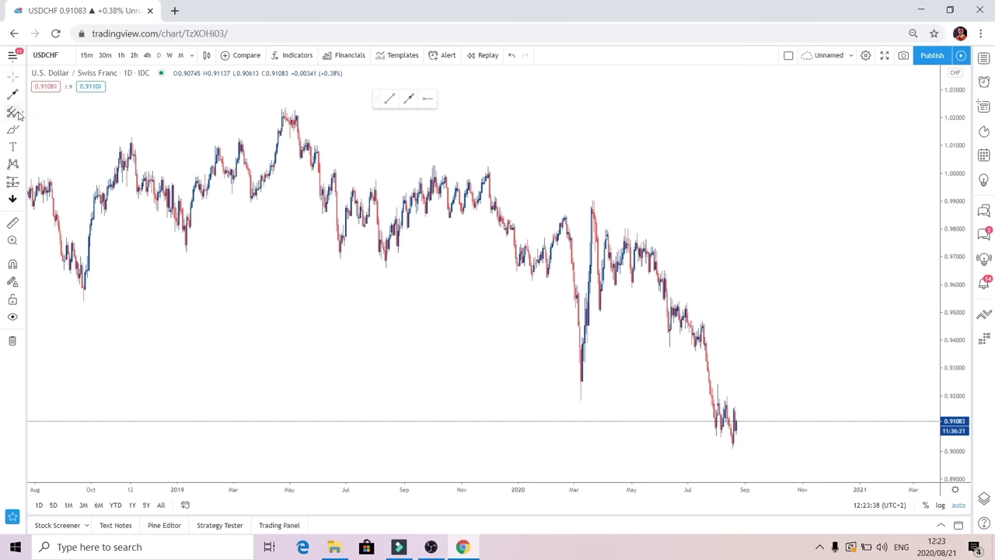
Add Fib Retracement to the favorite drawing tools
click(21, 113)
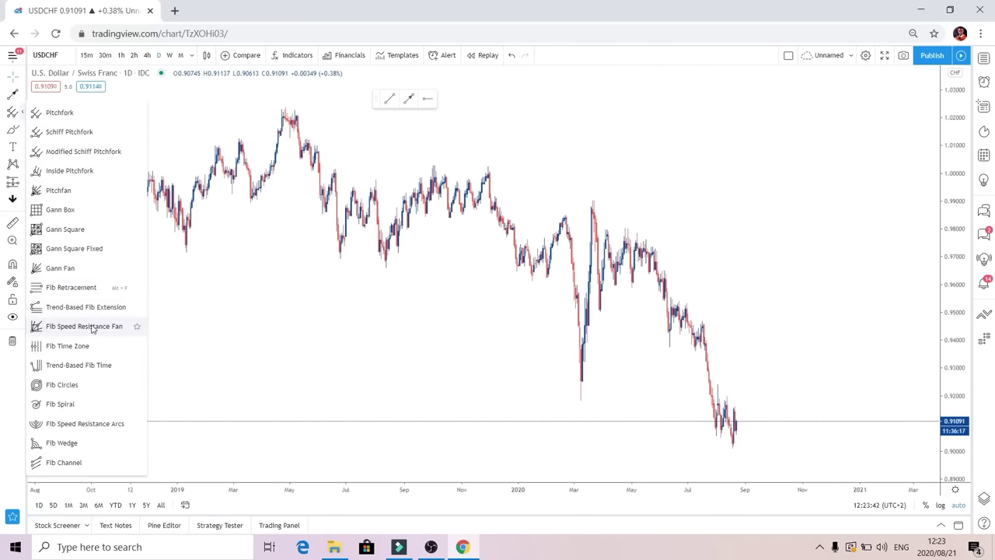
click(136, 289)
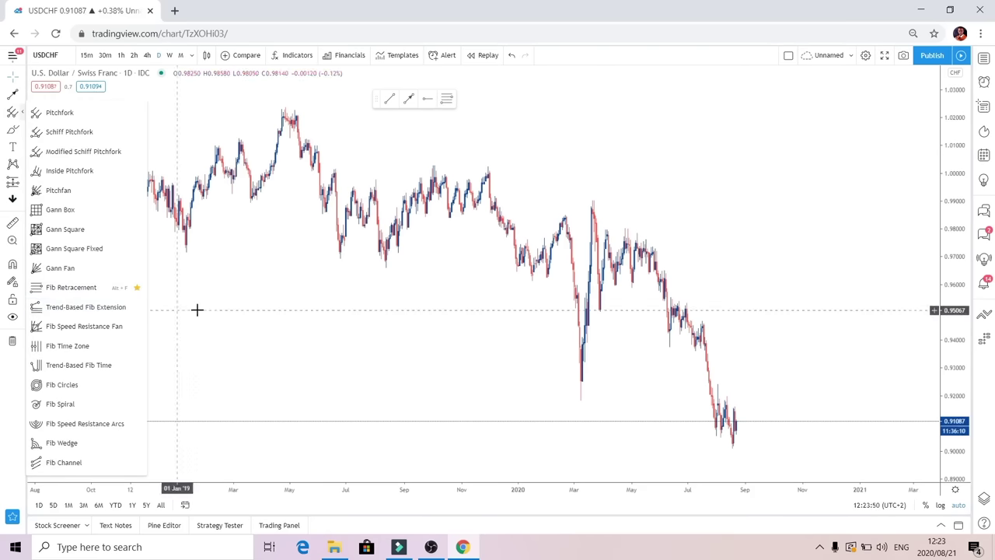
click(347, 262)
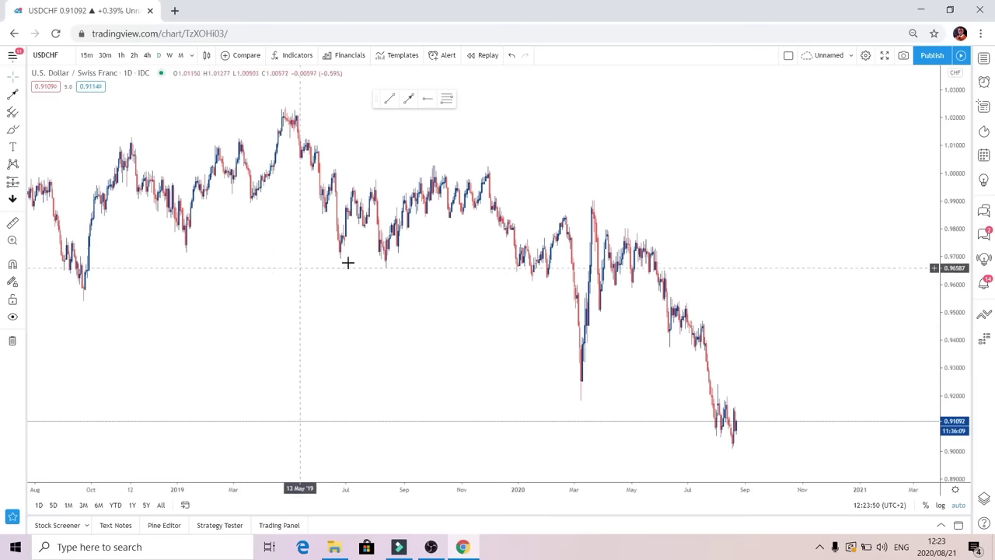
Draw a Fib Retracement from the March 2020 high at about 0.9902 down to about 0.9014, and delete it
click(446, 99)
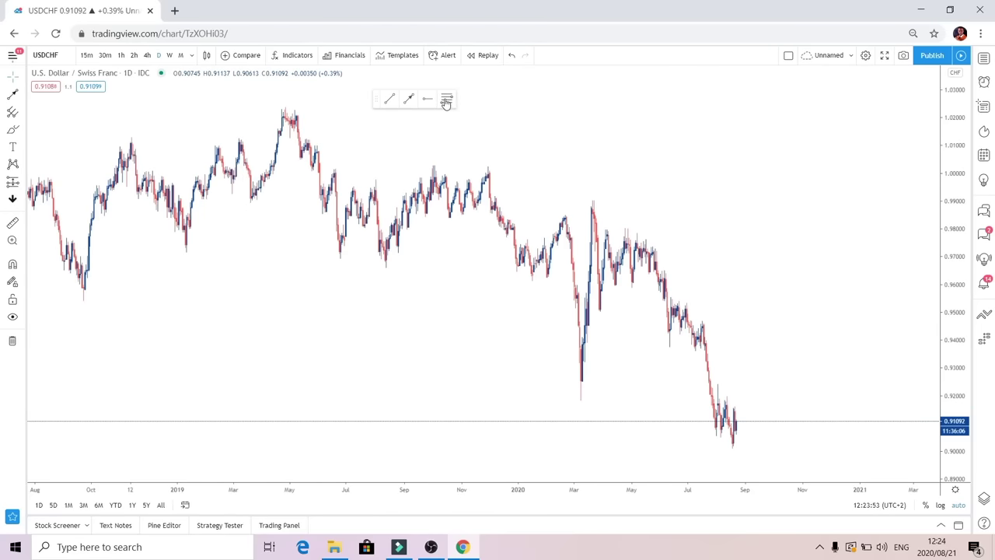
click(591, 200)
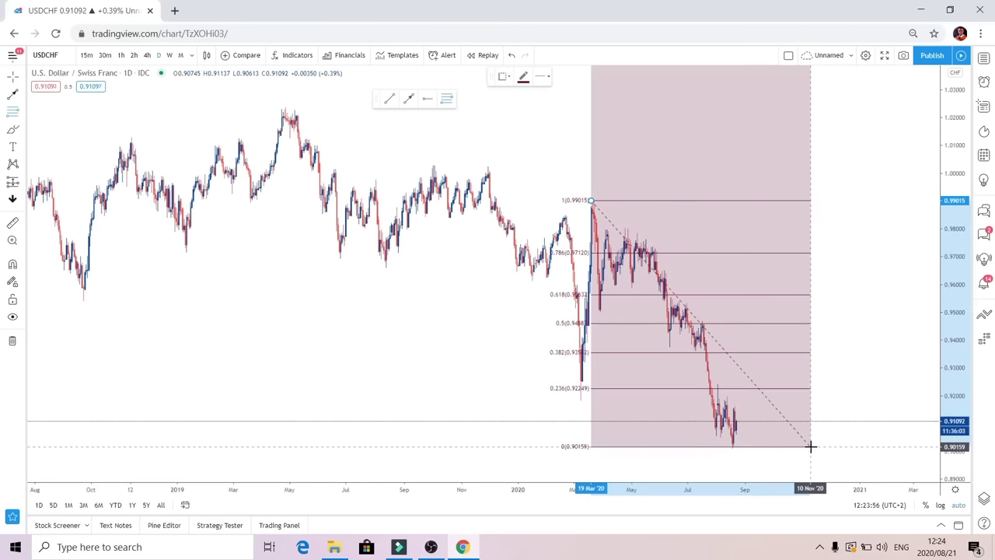
click(811, 446)
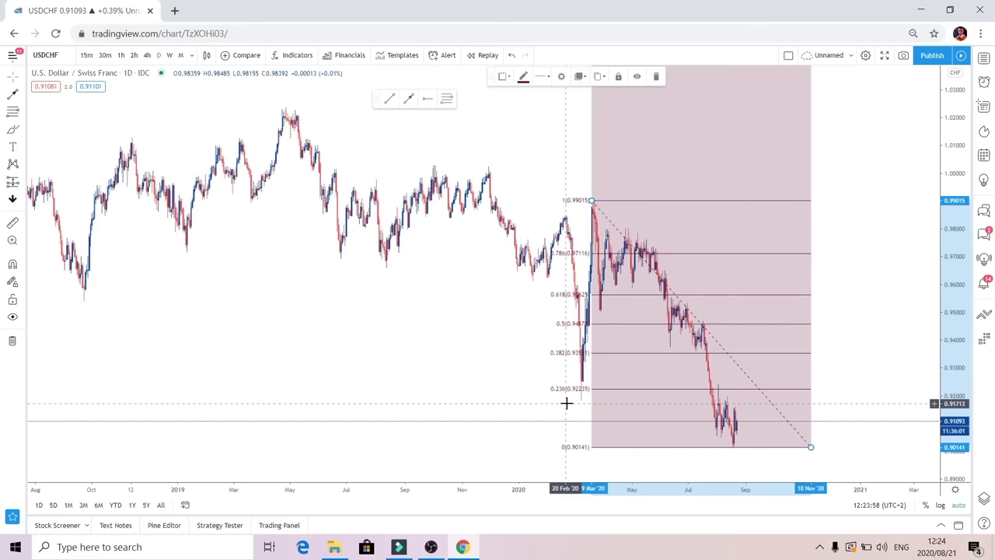
click(656, 77)
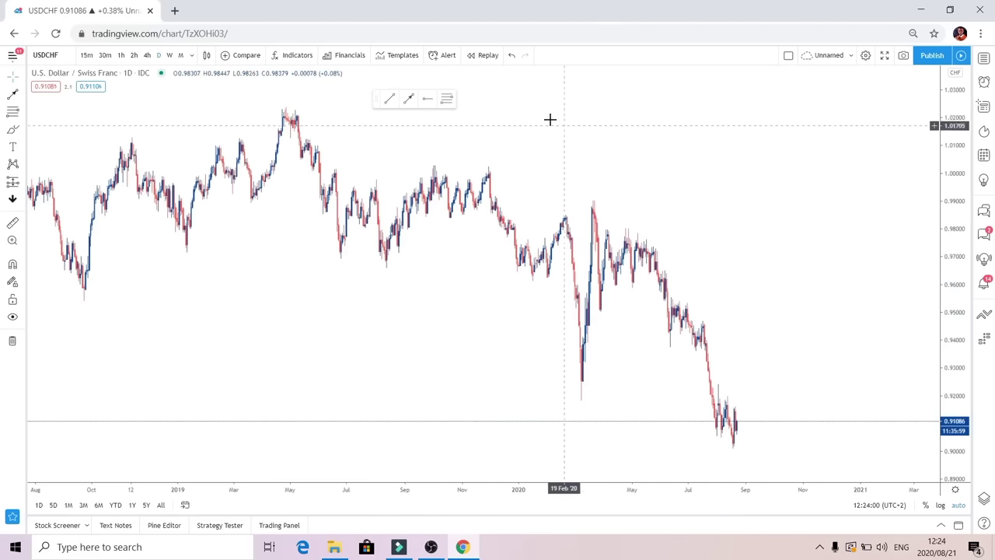
Add Brush to the favorite drawing tools
click(24, 133)
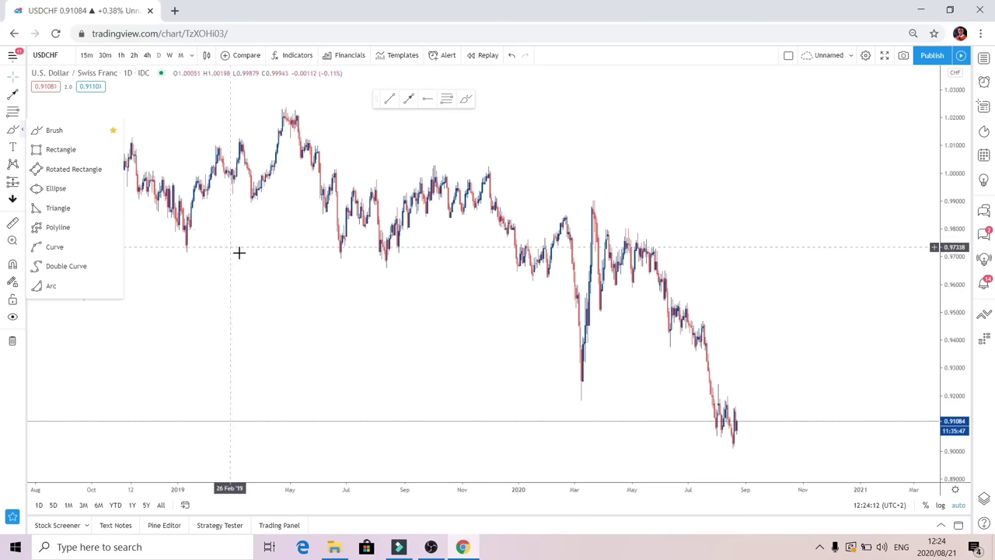
drag(225, 227, 241, 275)
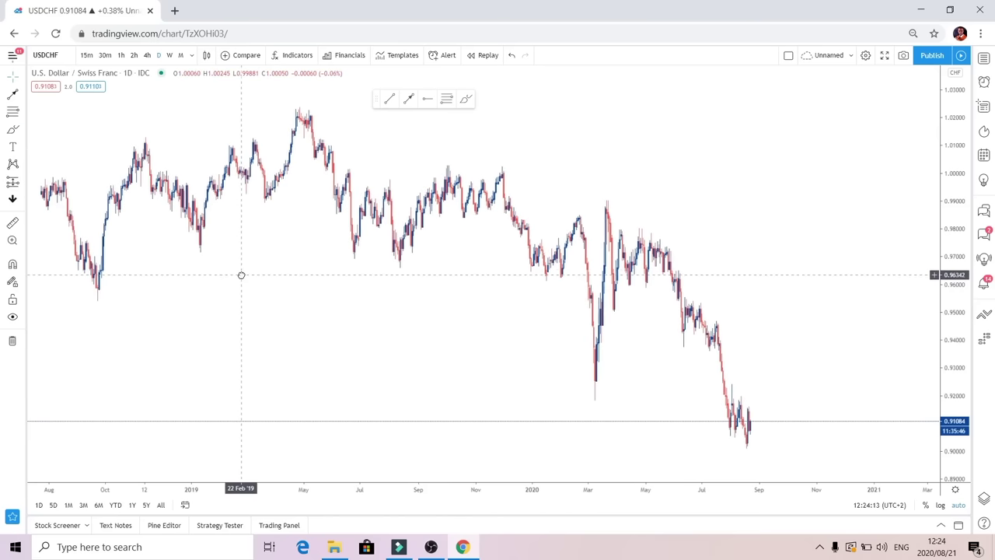
Sketch a falling price pattern with a small consolidation using the Brush below the early-2019 candles, and clear the drawings
click(465, 98)
mouse_move(229, 241)
mouse_down()
mouse_move(251, 297)
mouse_move(285, 269)
mouse_move(246, 293)
mouse_move(285, 291)
mouse_move(277, 275)
mouse_move(305, 354)
mouse_up()
drag(324, 406, 319, 420)
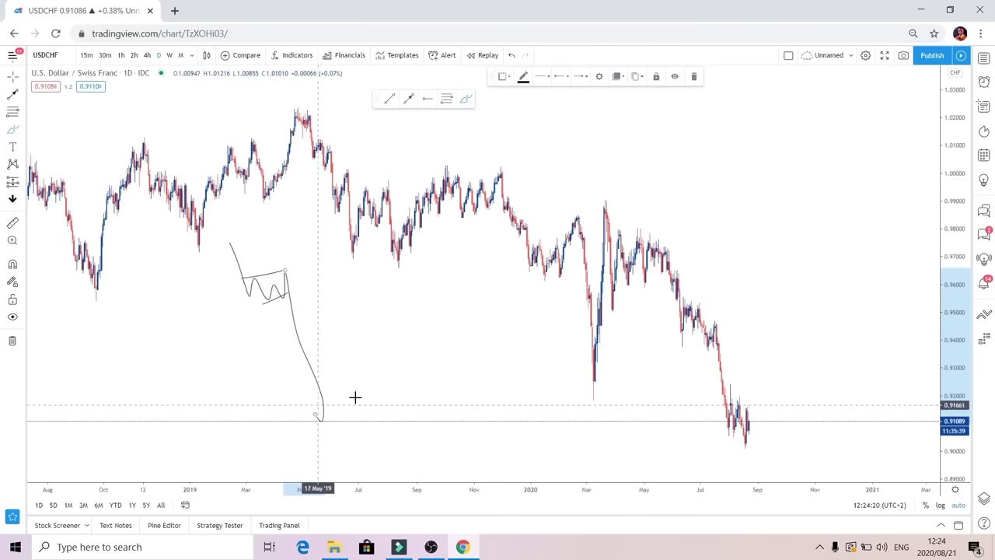
click(11, 343)
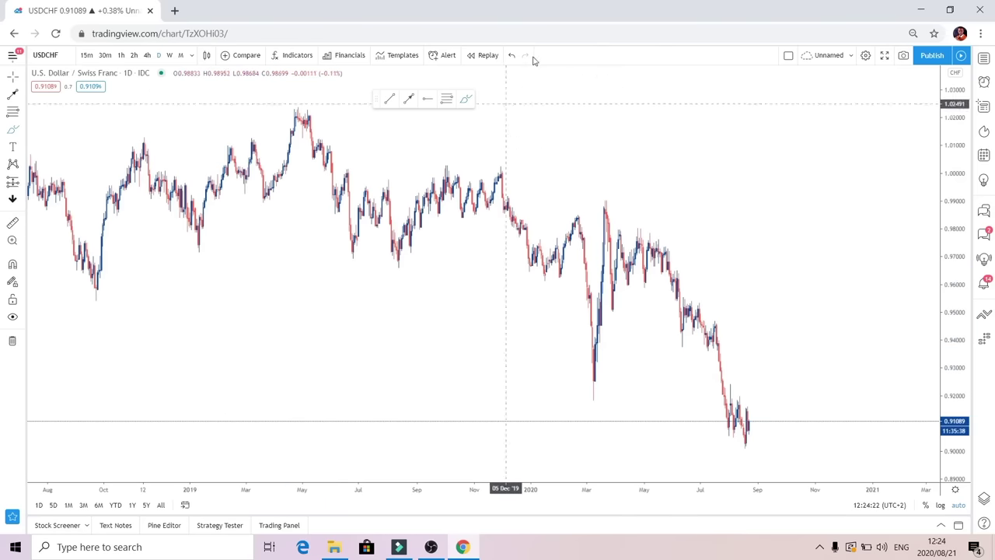
Add Rectangle and Triangle to the favorite drawing tools and delete the stray brush mark on the chart
click(23, 132)
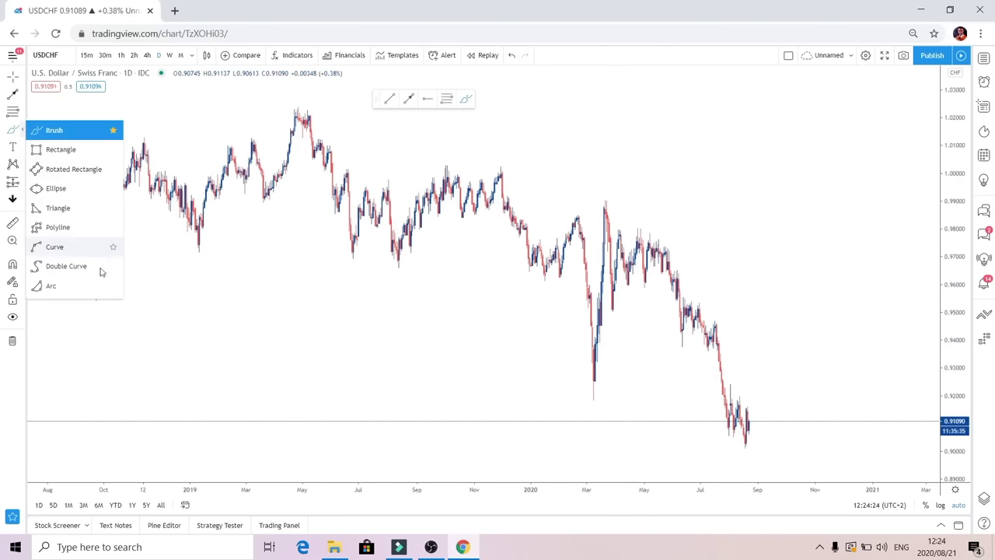
click(112, 149)
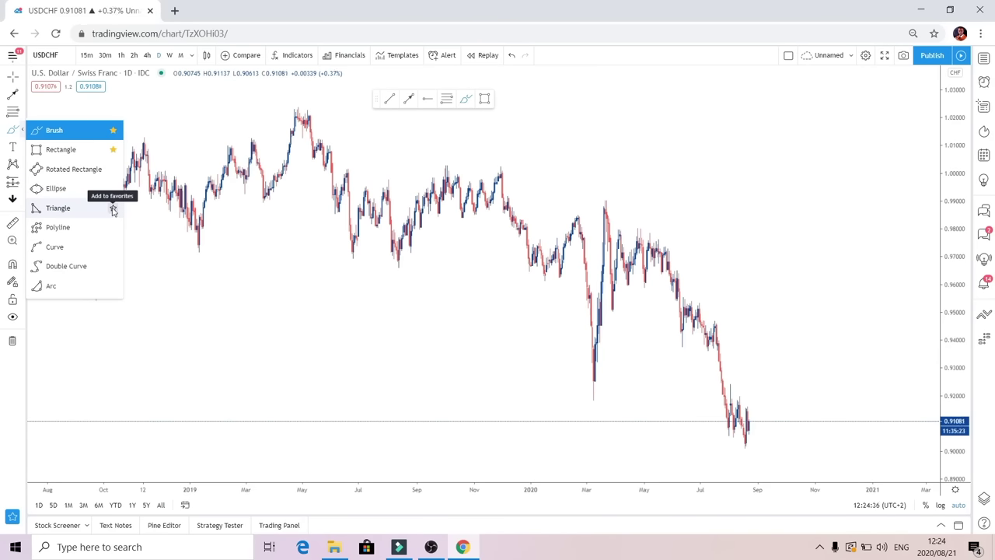
click(113, 208)
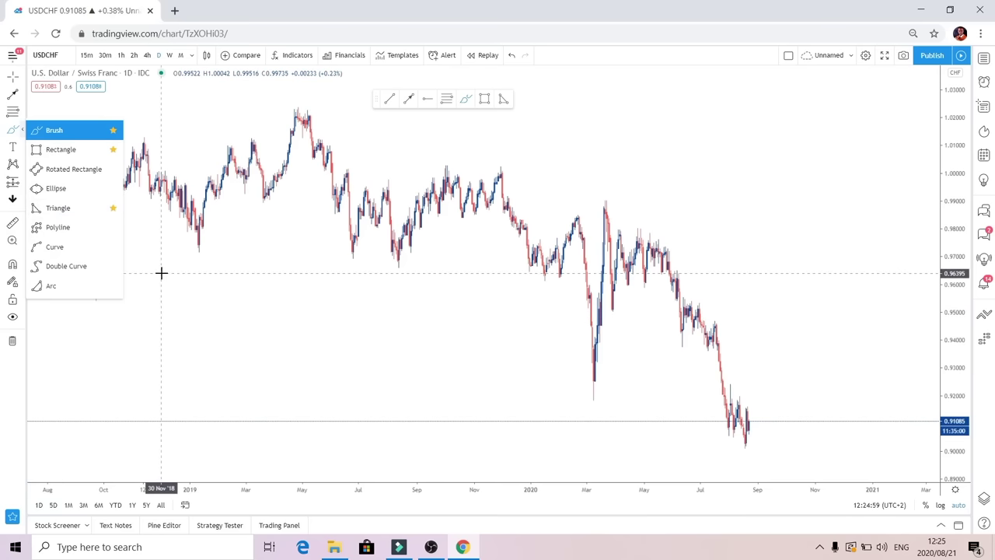
drag(161, 272, 165, 272)
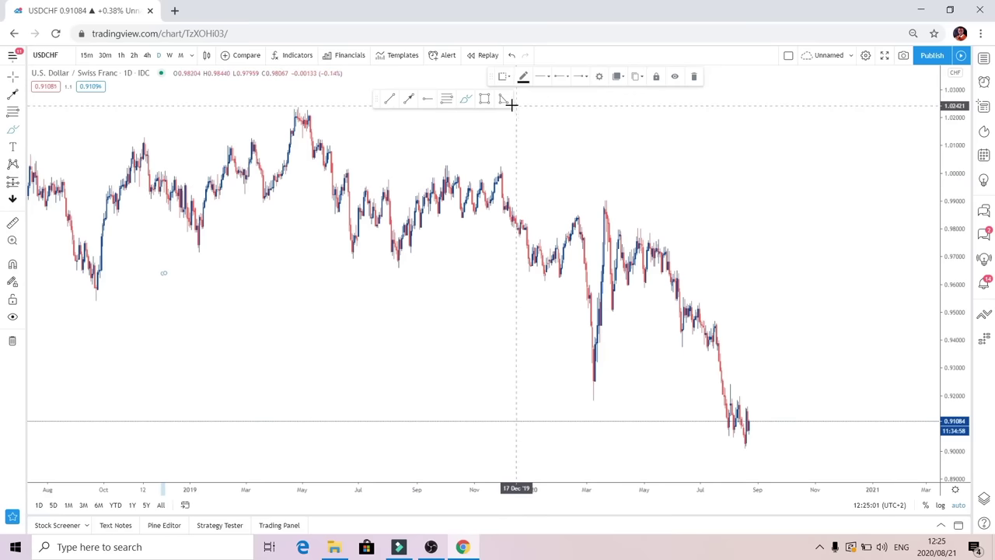
click(700, 76)
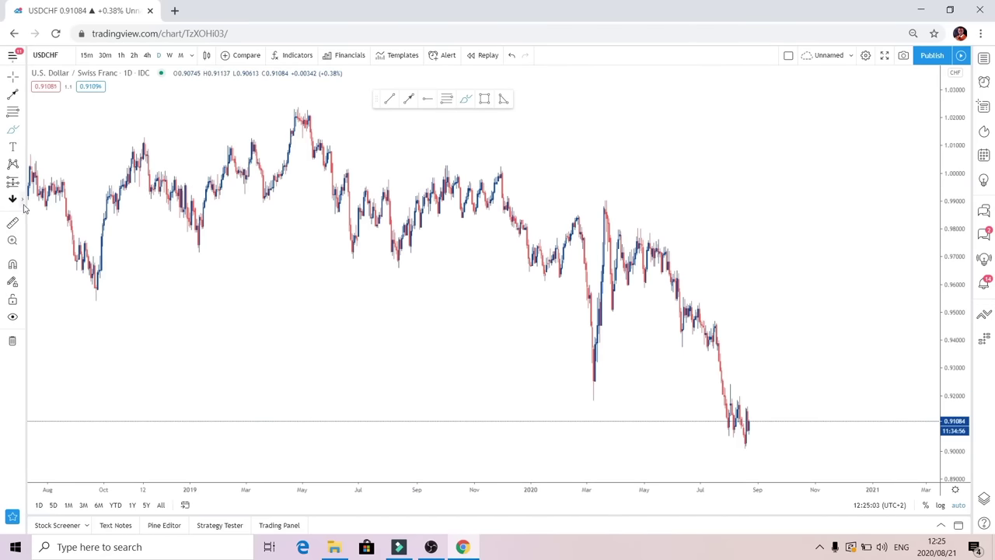
Add Callout to the favorite drawing tools and delete the stray brush stroke below the August 2019 low
click(23, 148)
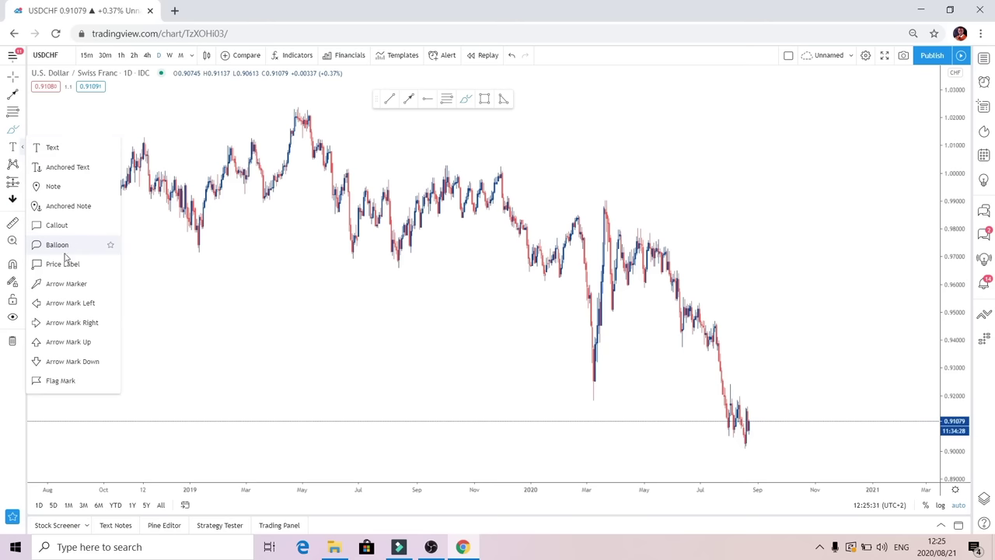
click(110, 227)
click(406, 287)
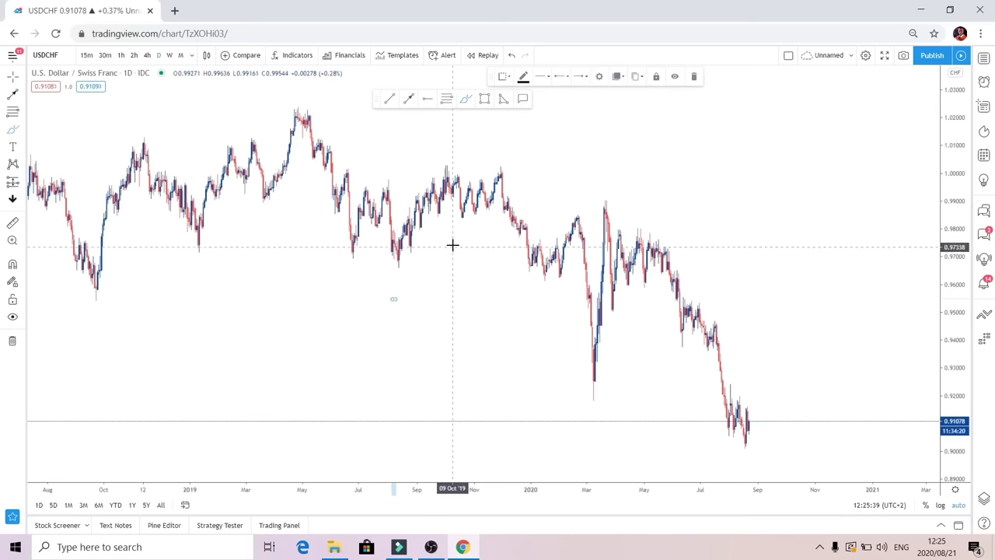
drag(393, 303, 449, 245)
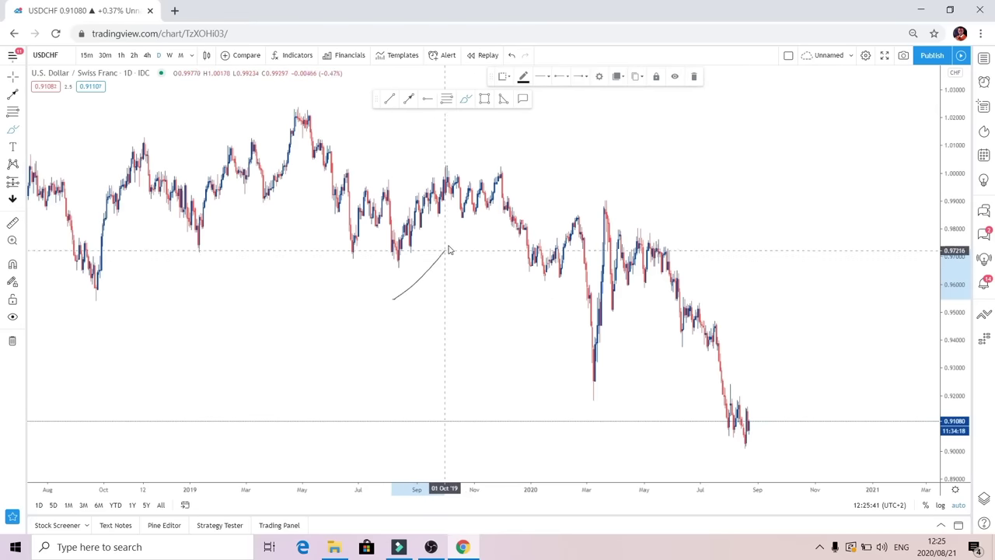
click(696, 79)
Place a callout pointing at about 0.9496 in September 2019, set its text to "bullish market" and reposition its label near the January 2020 candles
click(523, 101)
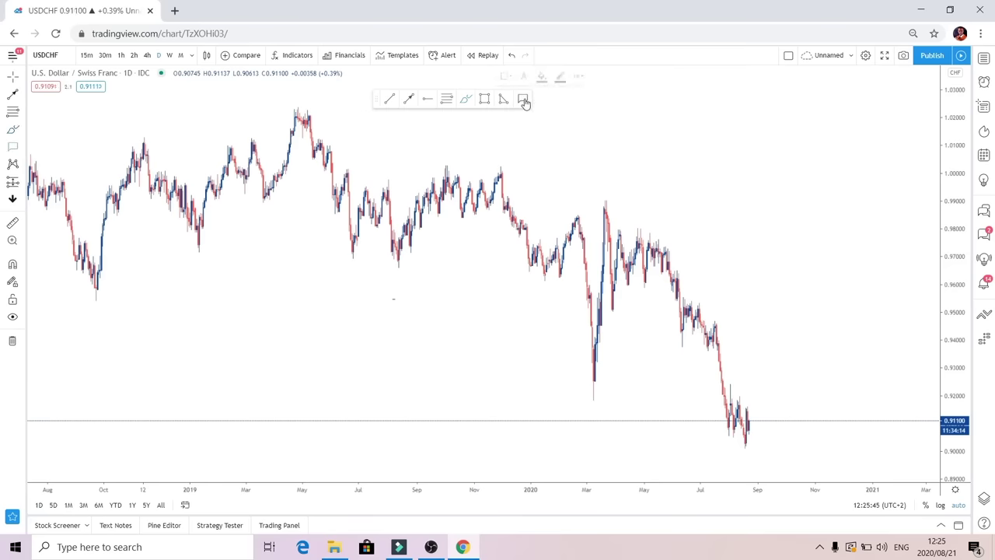
drag(420, 312, 546, 184)
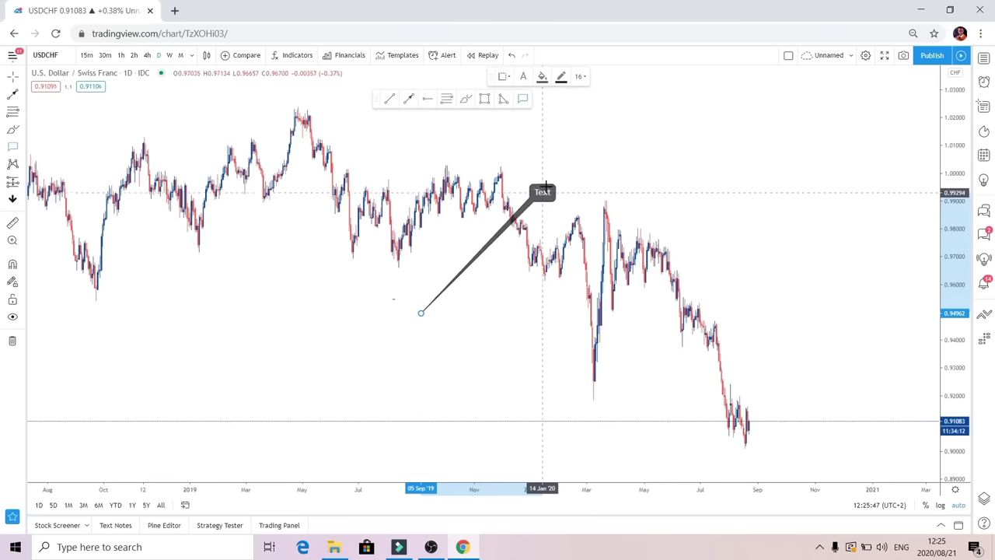
double_click(553, 189)
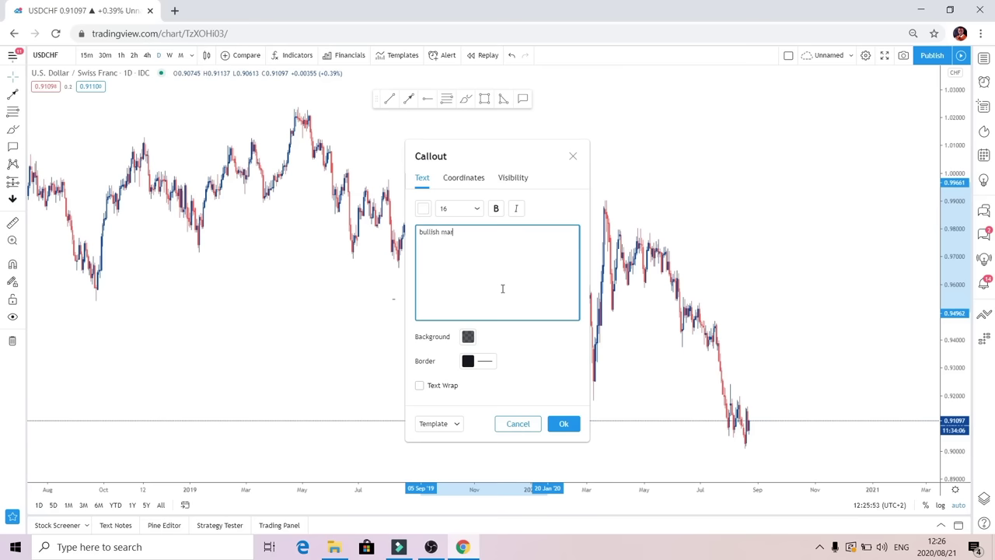
text(bullish market)
key(Return)
click(563, 423)
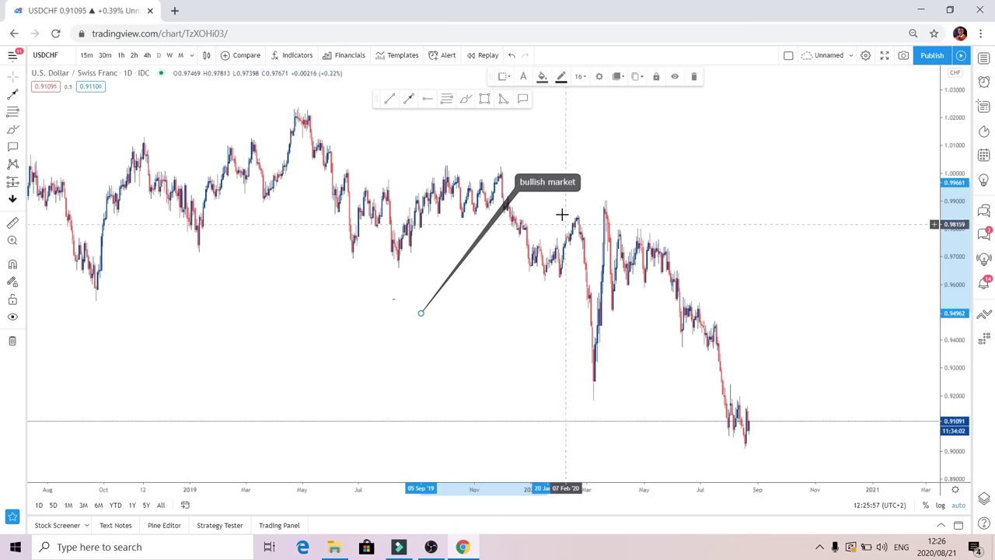
drag(548, 184, 561, 190)
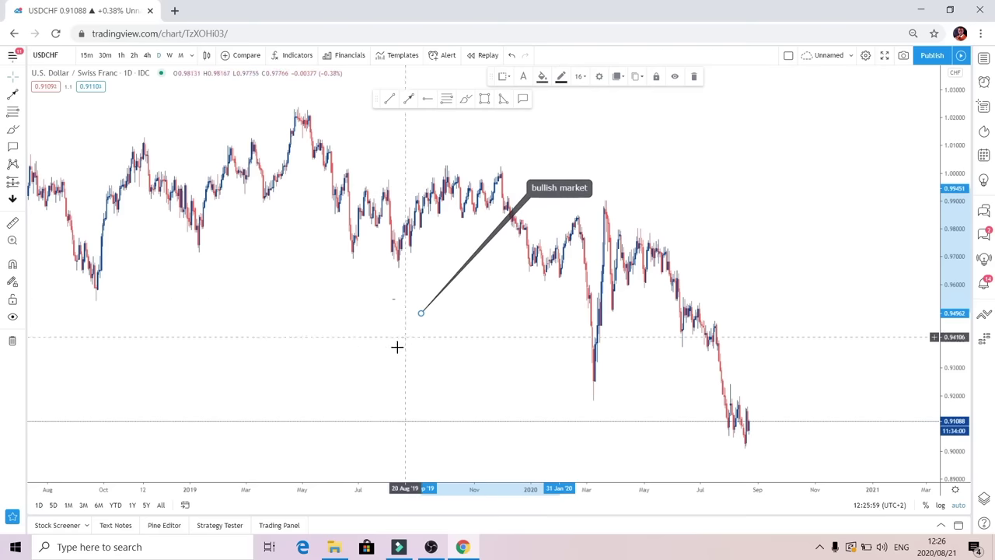
Re-anchor the callout at the March 2020 low with its label near 0.9898 in August 2020, and delete the callout
drag(421, 314, 596, 397)
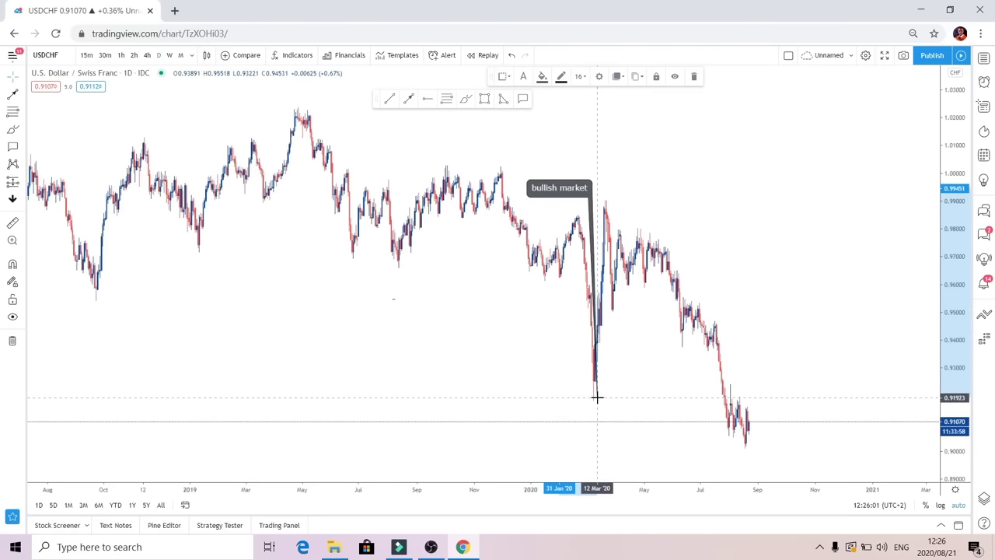
drag(568, 188, 756, 199)
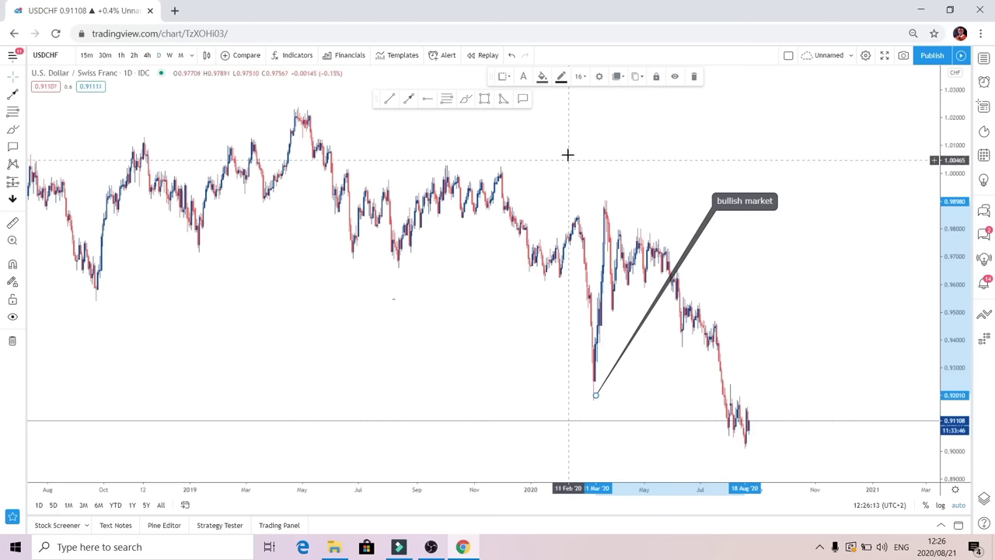
click(696, 77)
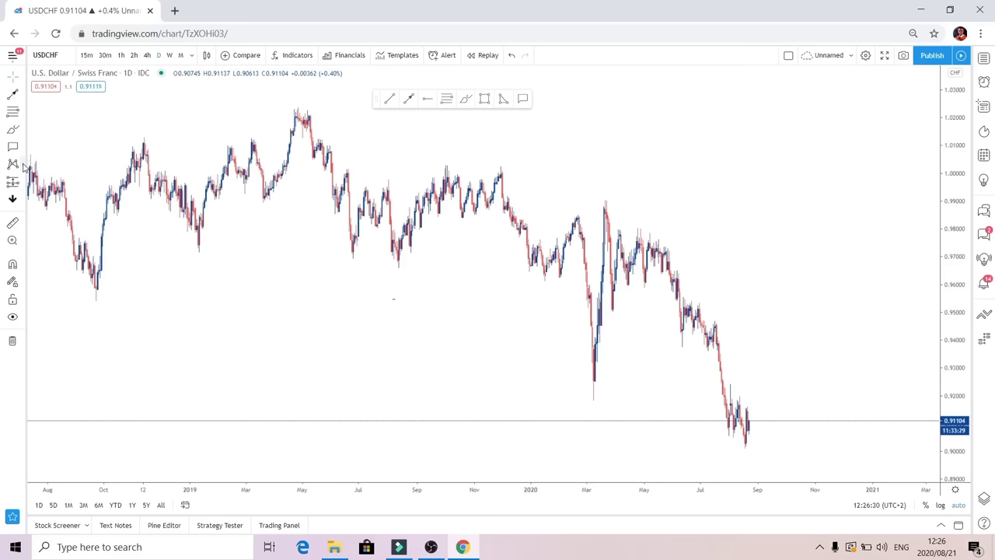
Add Head and Shoulders and Elliott Correction Wave (ABC) to the favorite drawing tools
click(23, 166)
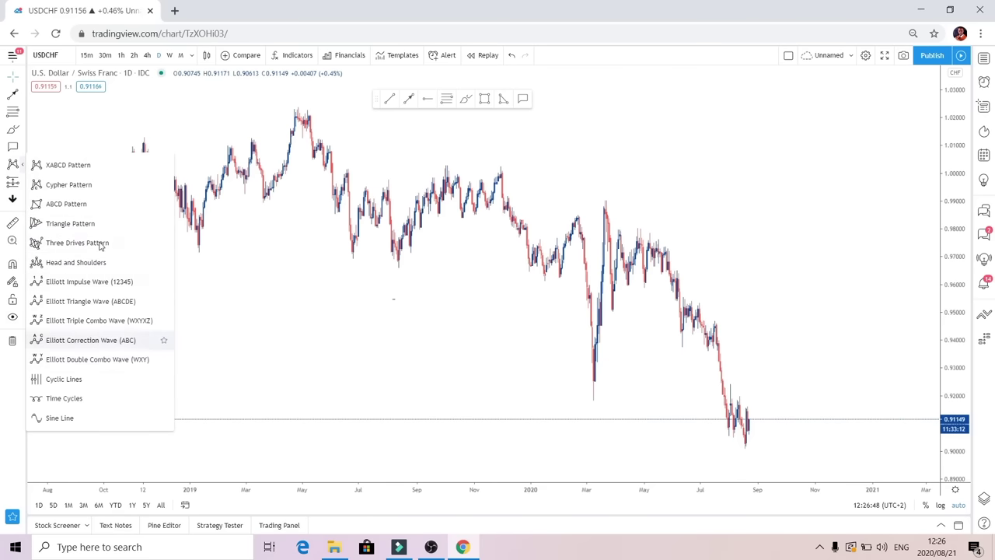
click(164, 264)
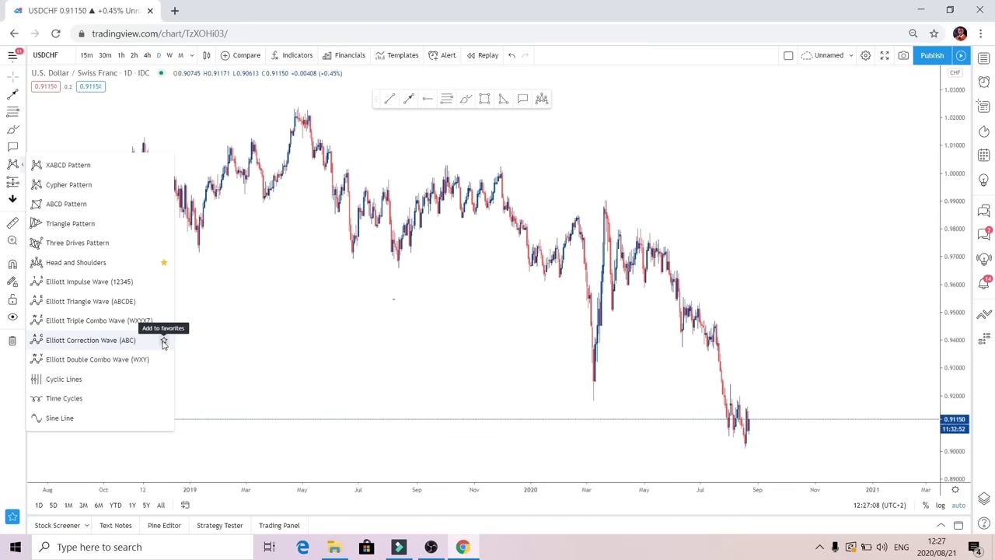
click(163, 342)
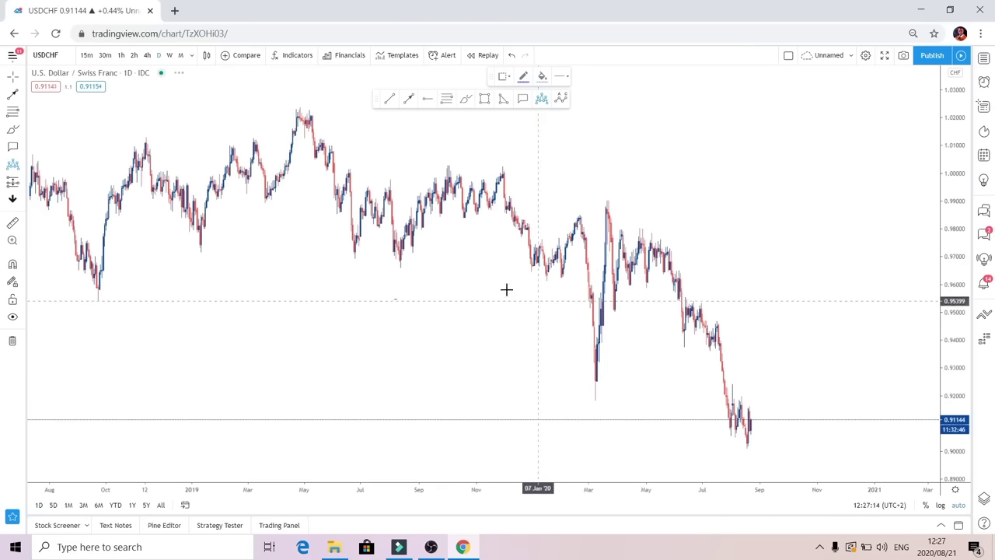
Draw a Head and Shoulders pattern from the January 2019 low through the April 2019 peak as head to the late-June 2019 low
click(200, 251)
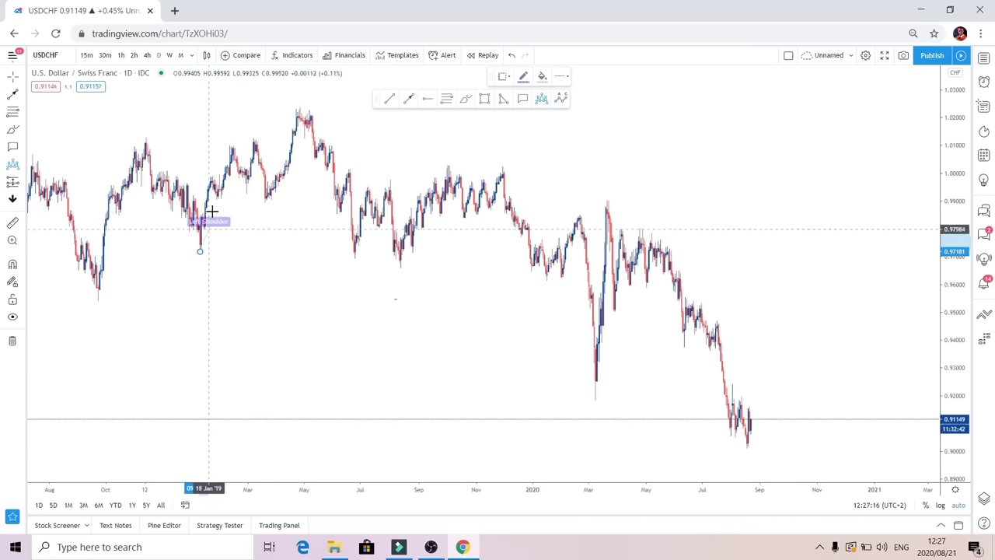
click(254, 142)
click(268, 203)
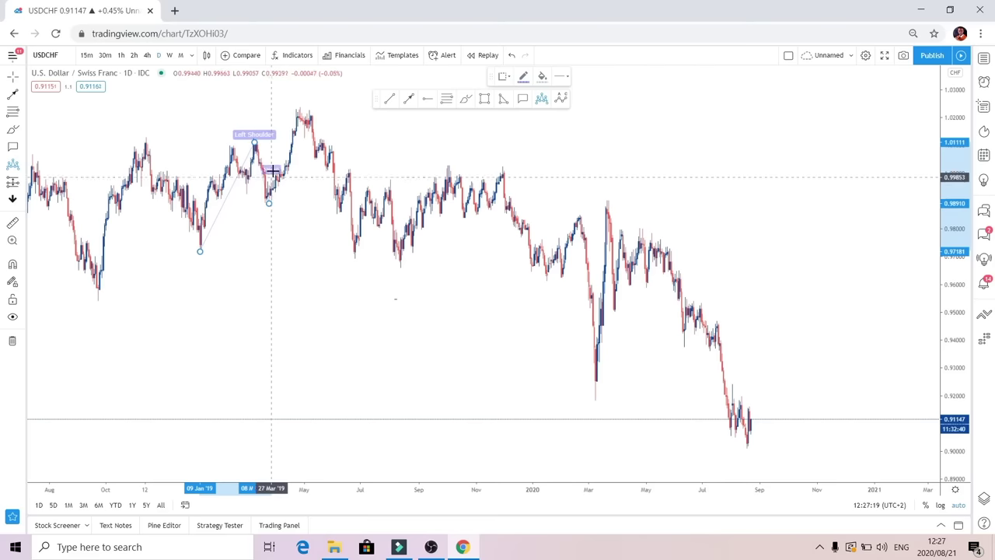
click(300, 110)
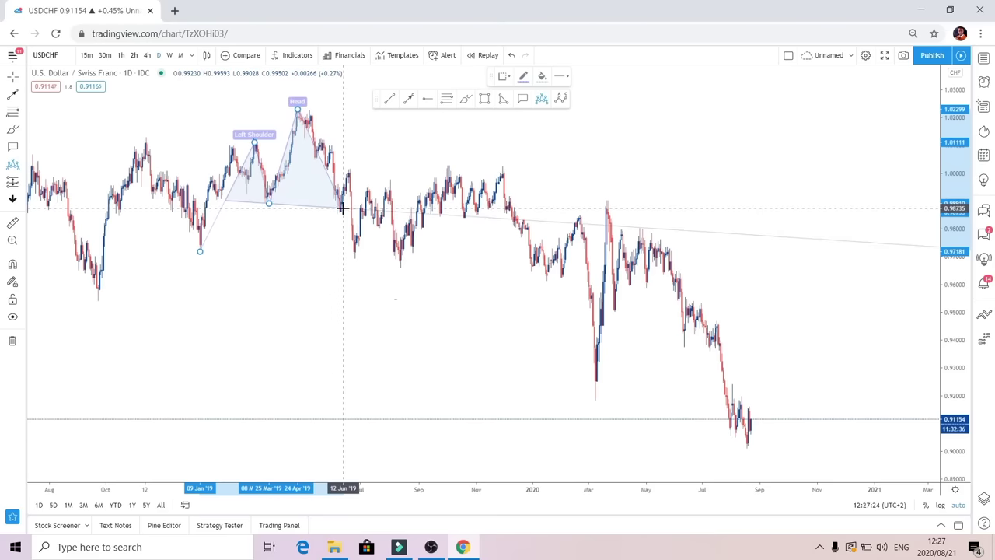
click(341, 208)
click(350, 169)
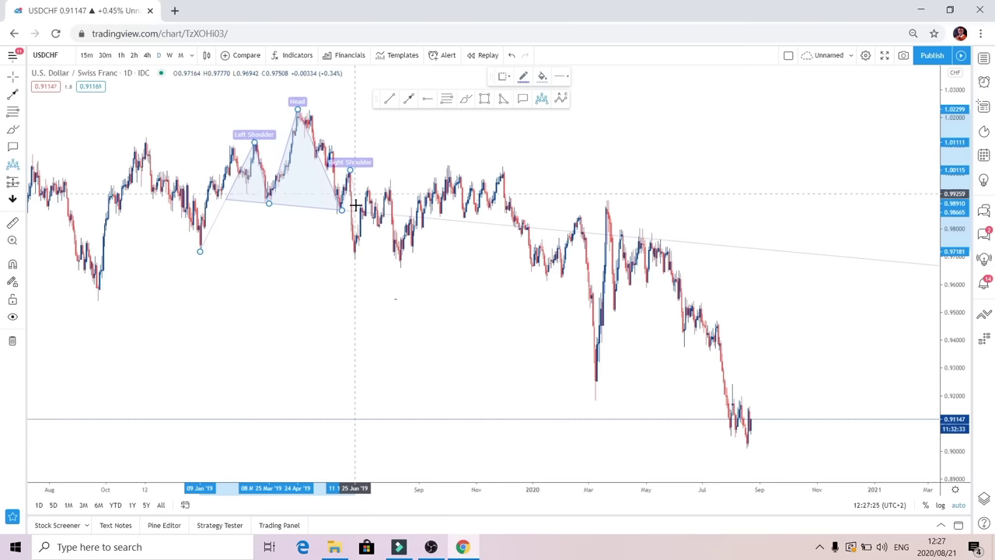
click(356, 255)
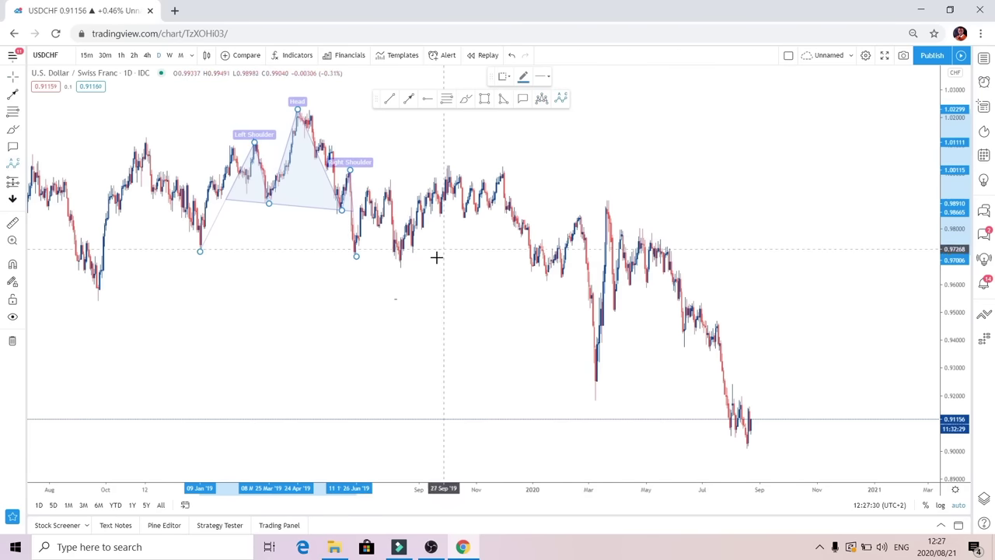
Draw an Elliott Correction Wave (ABC) from the August 2019 low to the February 2020 high, and delete it
click(400, 266)
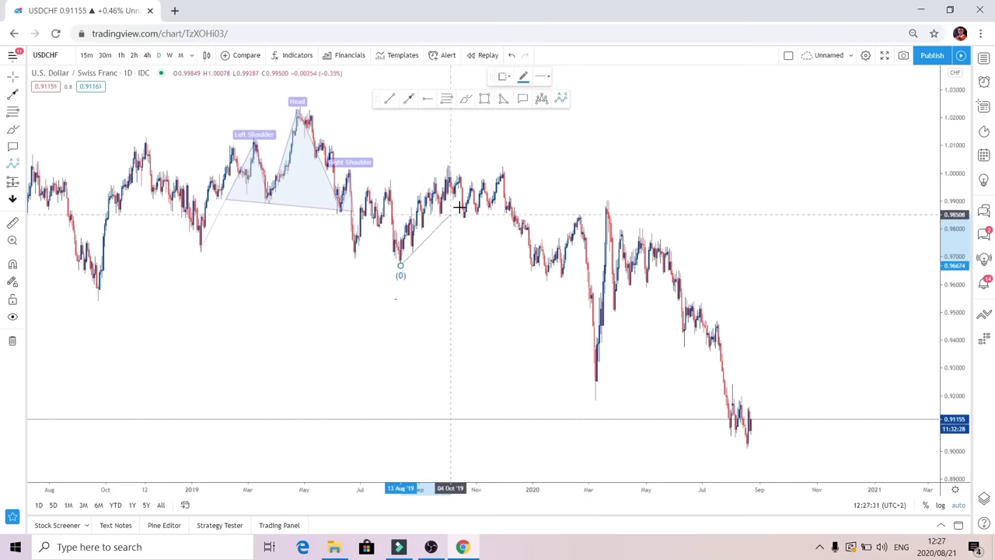
click(502, 170)
click(546, 281)
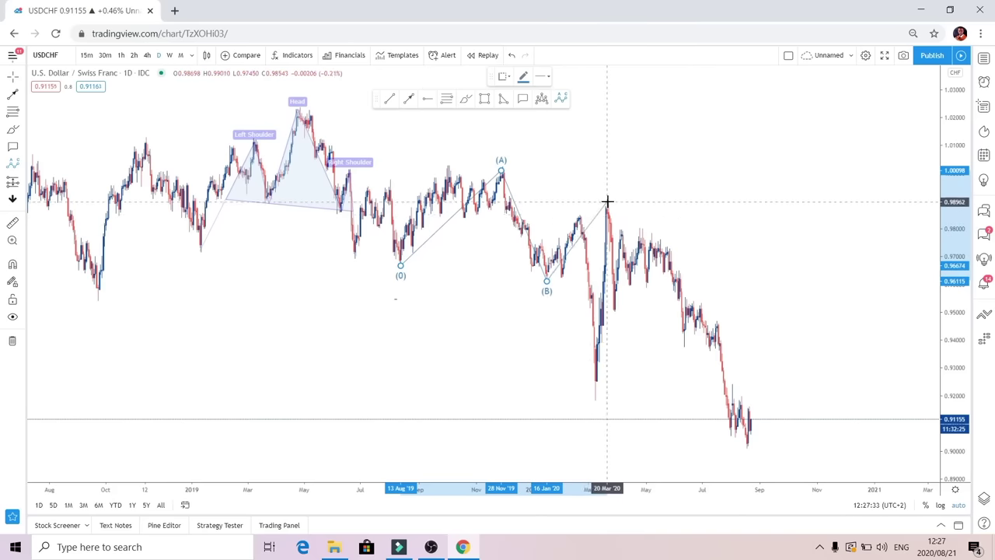
click(581, 216)
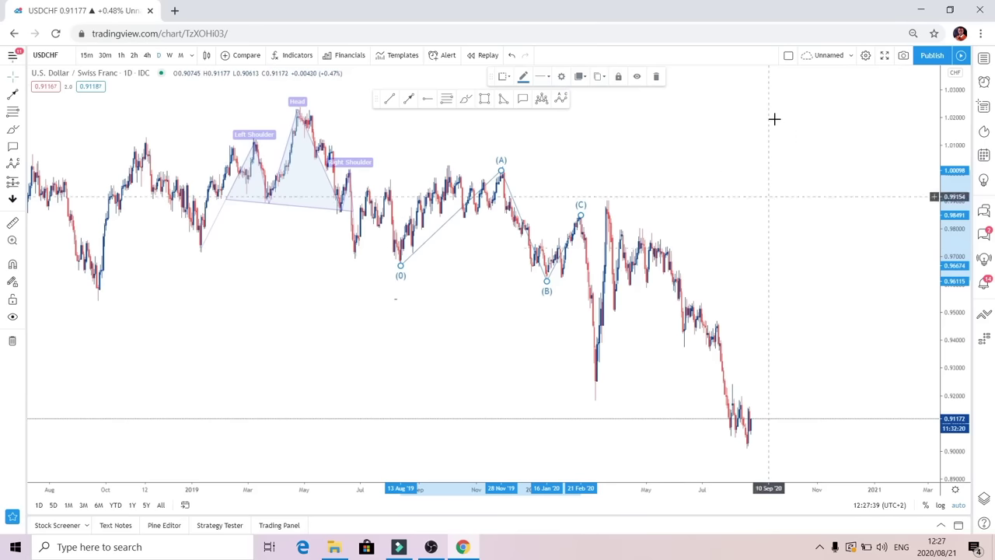
click(655, 77)
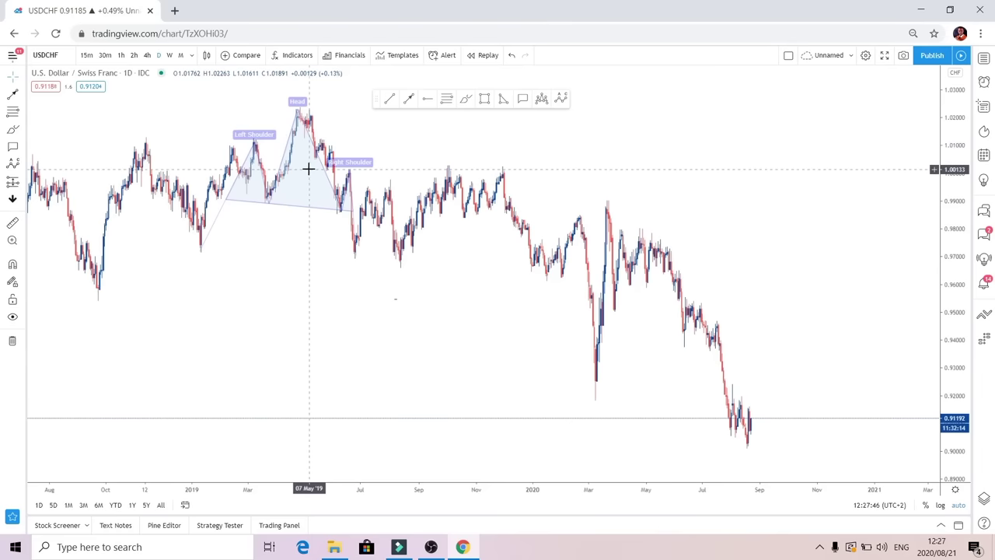
Erase the Head and Shoulders pattern from the chart with the Eraser
click(23, 83)
click(48, 135)
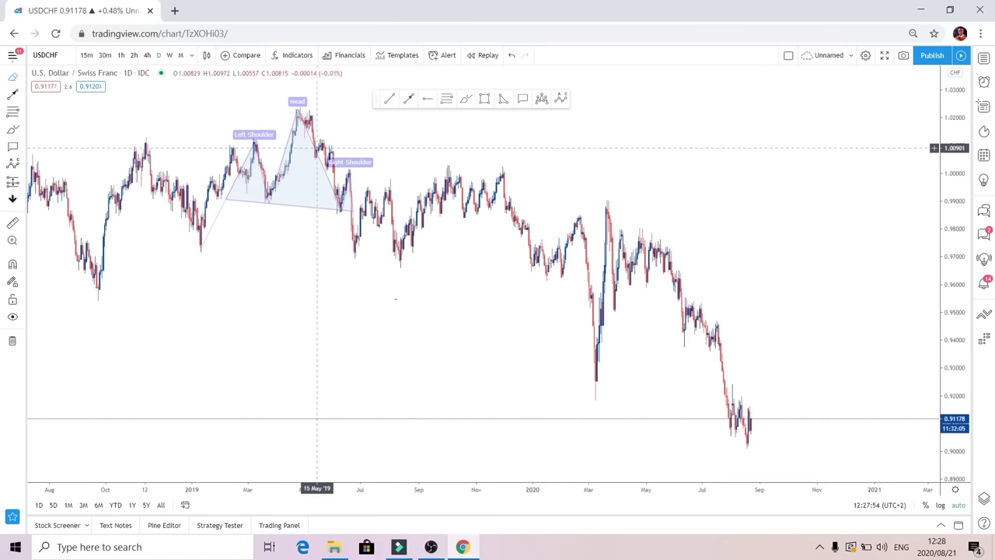
click(315, 147)
click(318, 152)
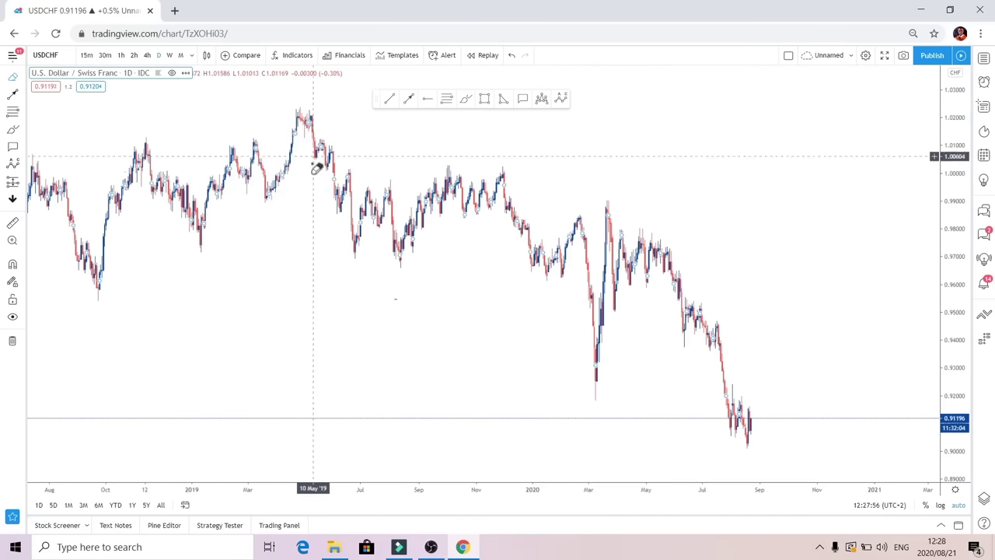
Add Eraser and Cross to the favorite tools and switch the cursor back to Cross
click(23, 78)
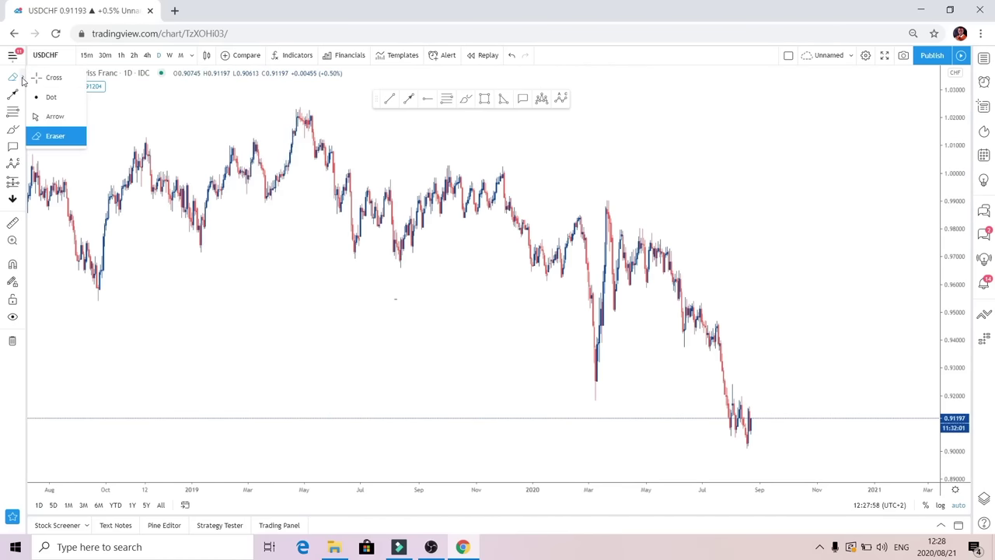
click(76, 137)
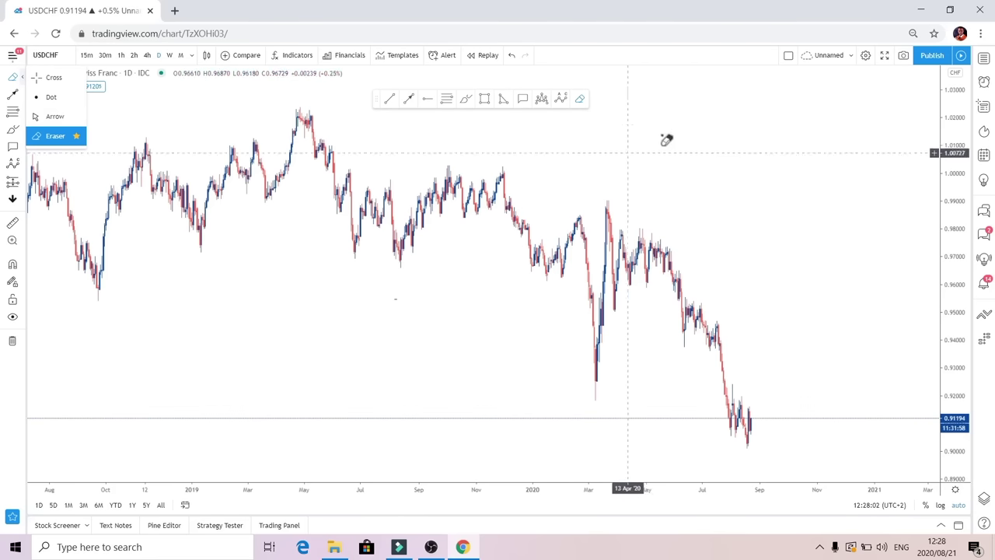
click(174, 128)
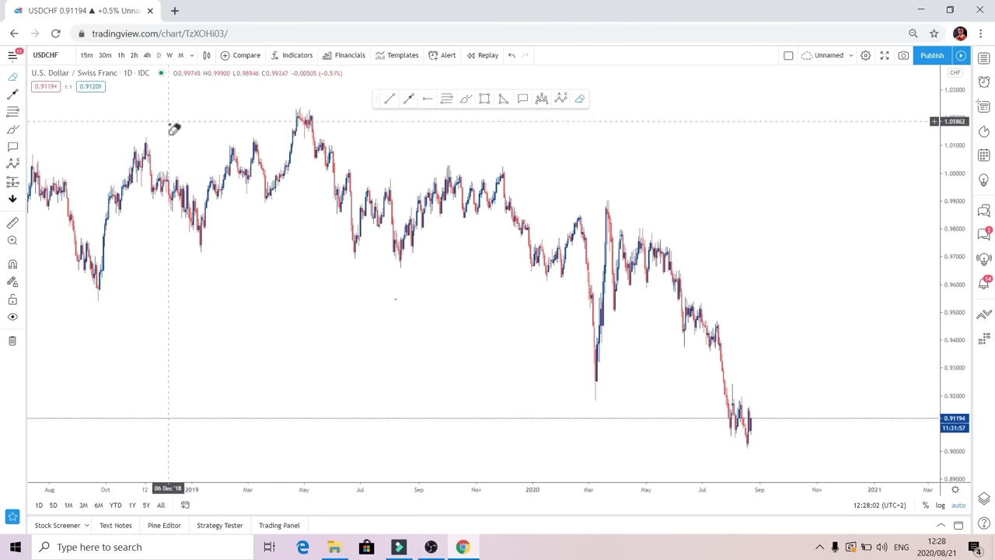
click(22, 76)
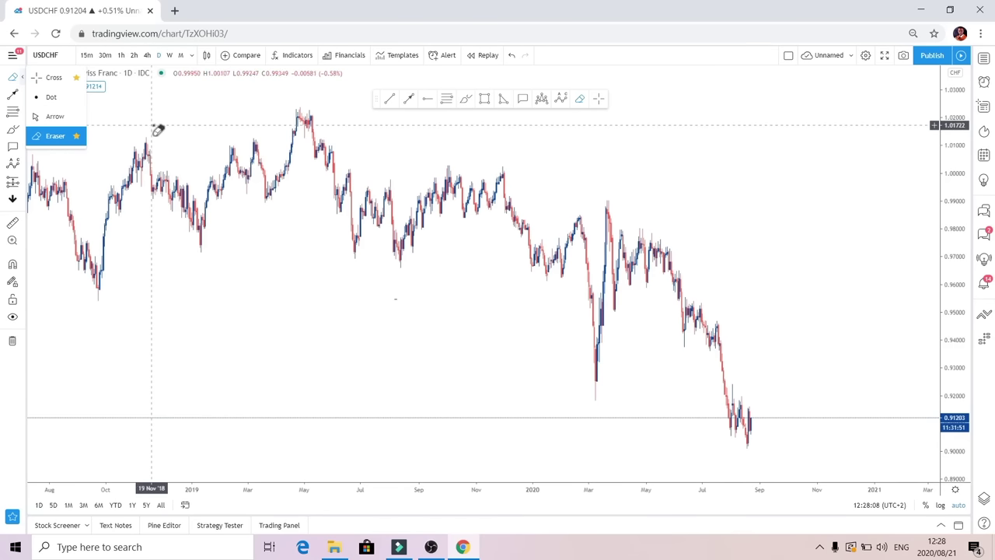
click(179, 123)
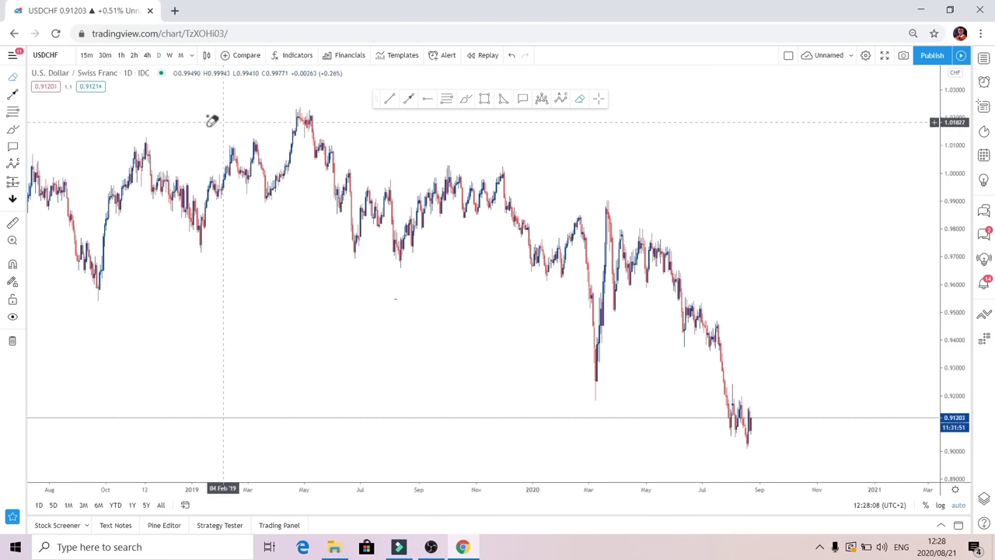
click(598, 98)
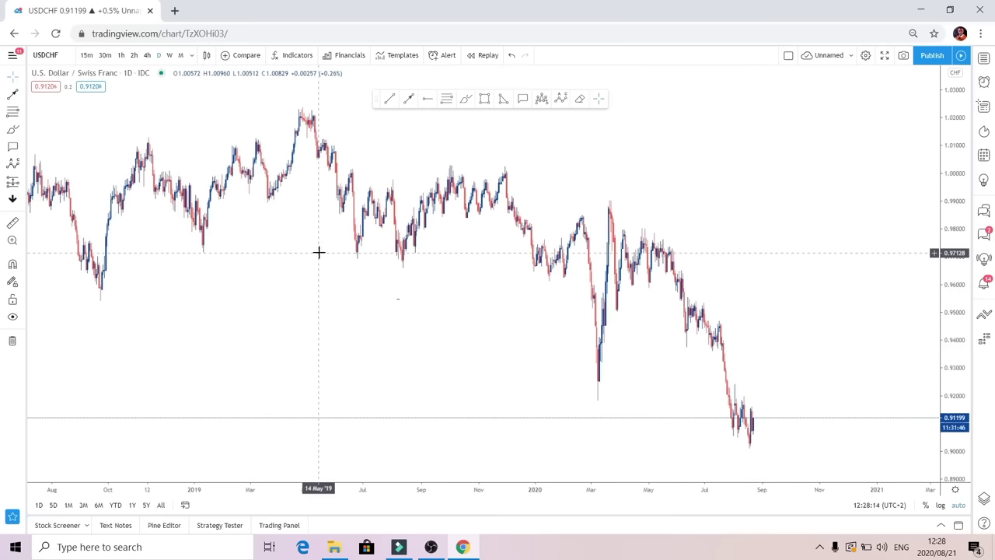
Add Long Position, Short Position, Bars Pattern and Forecast to the favorite drawing tools
click(24, 184)
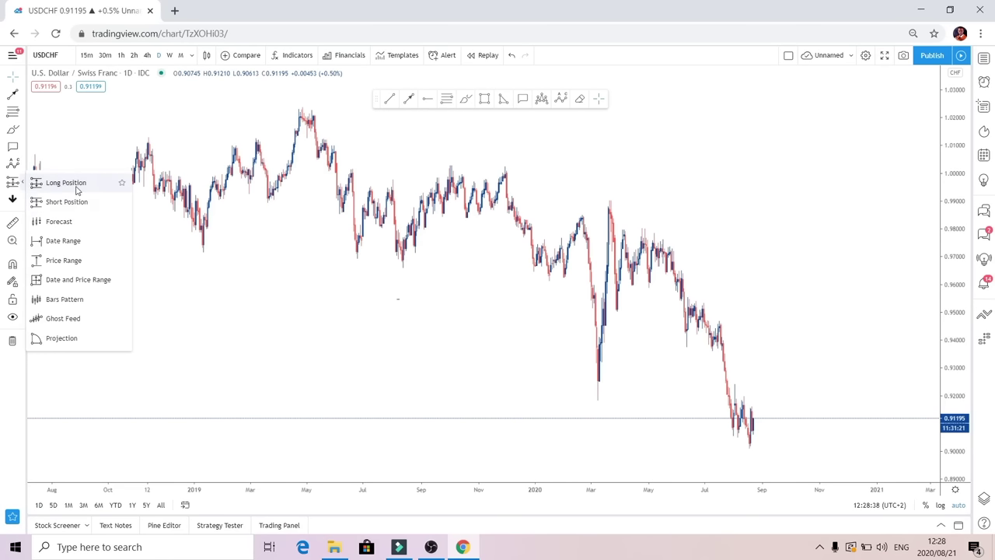
click(121, 184)
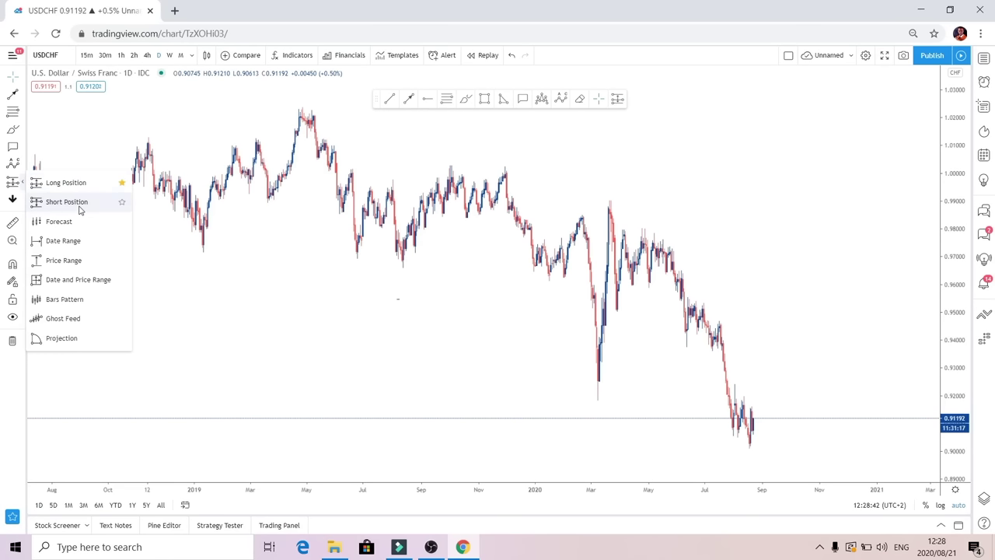
click(121, 202)
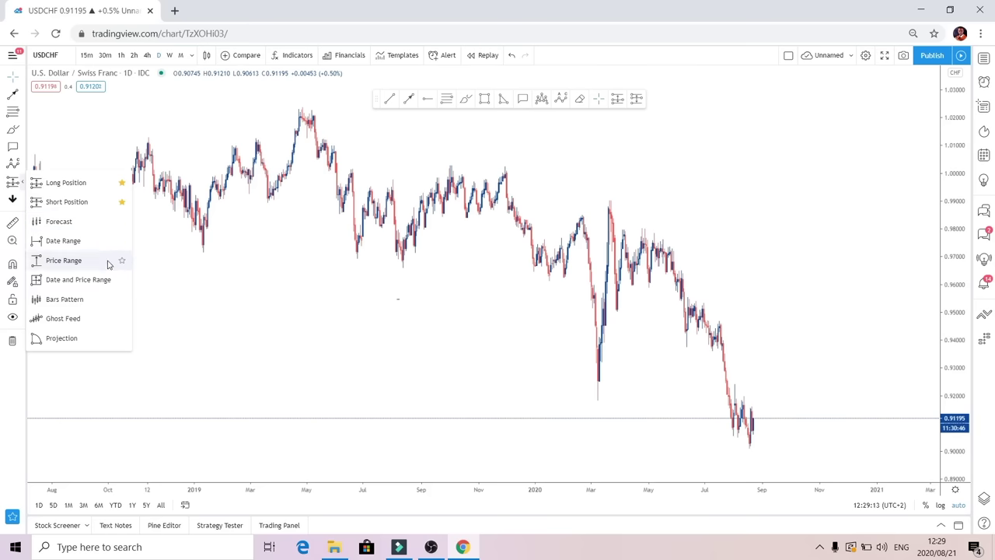
click(122, 300)
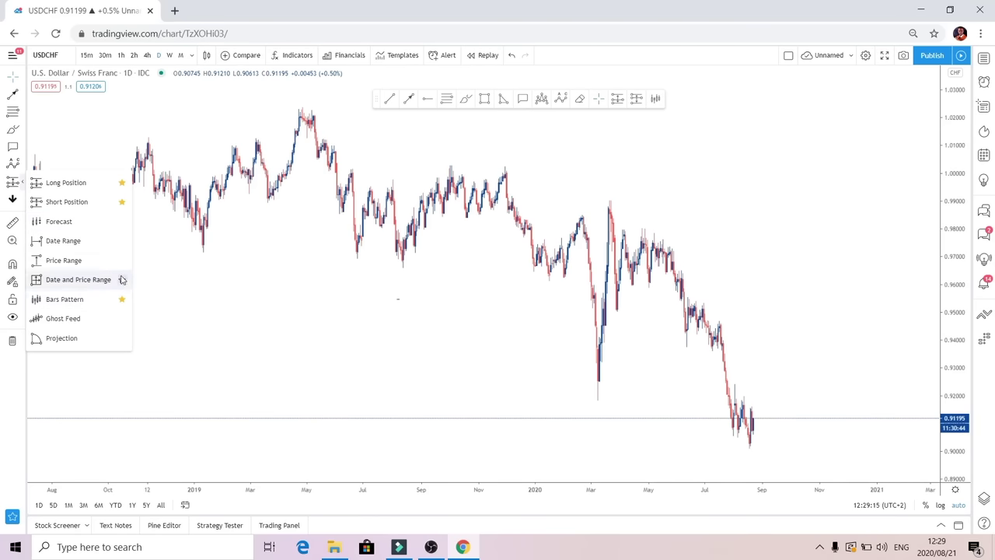
click(122, 224)
Draw a forecast from about 0.9957 on 24 March 2020 to about 0.9751 on 7 May 2020, and delete it
click(673, 99)
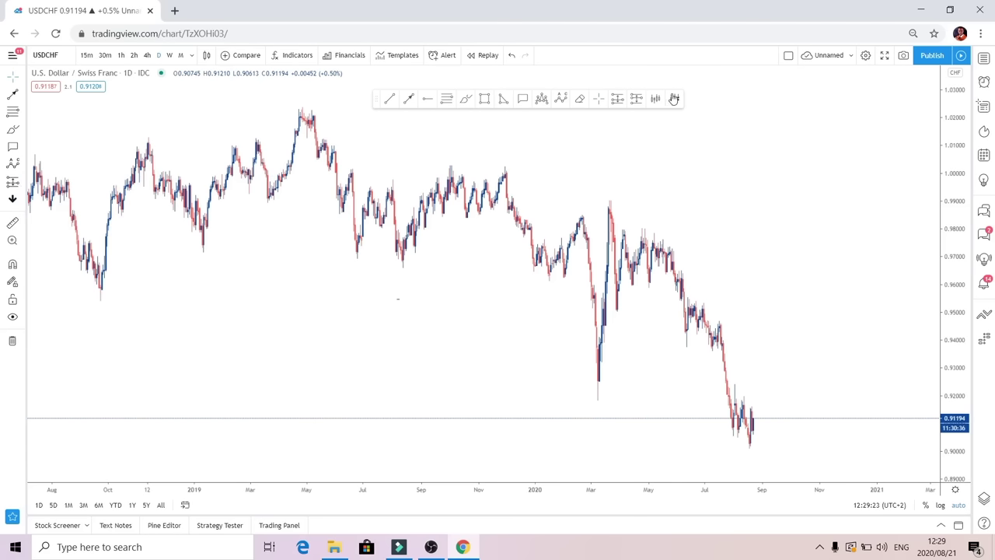
click(611, 184)
click(654, 241)
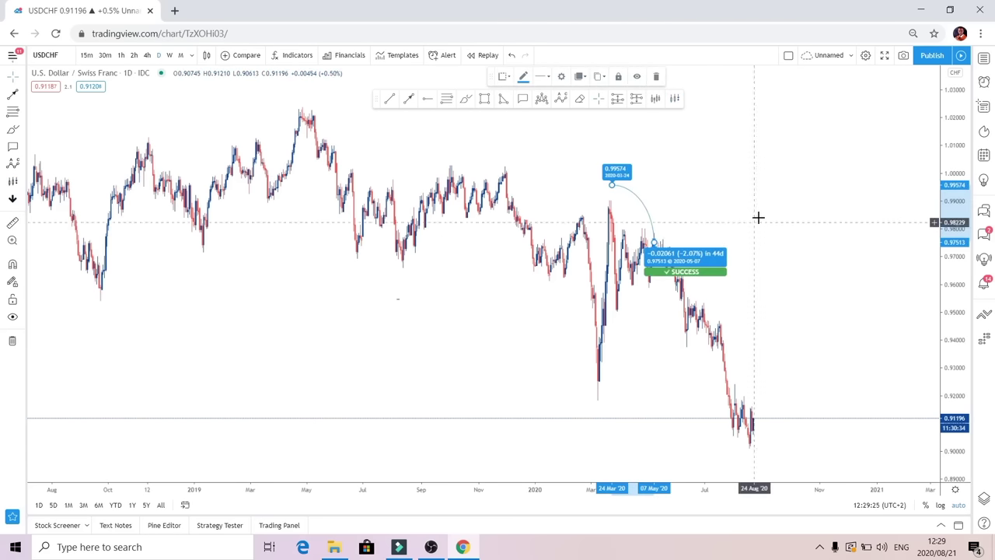
click(655, 76)
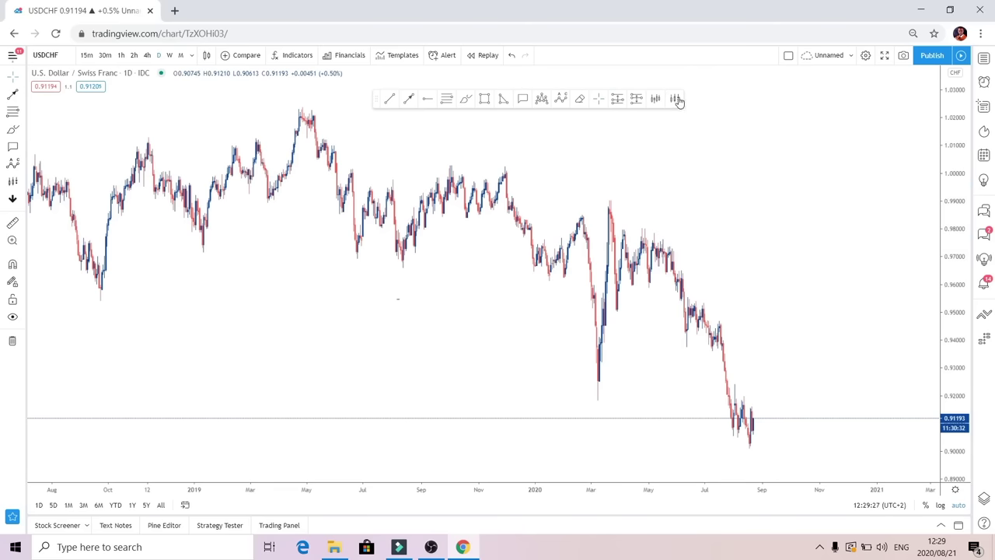
Remove Forecast from the favorite drawing tools
click(23, 184)
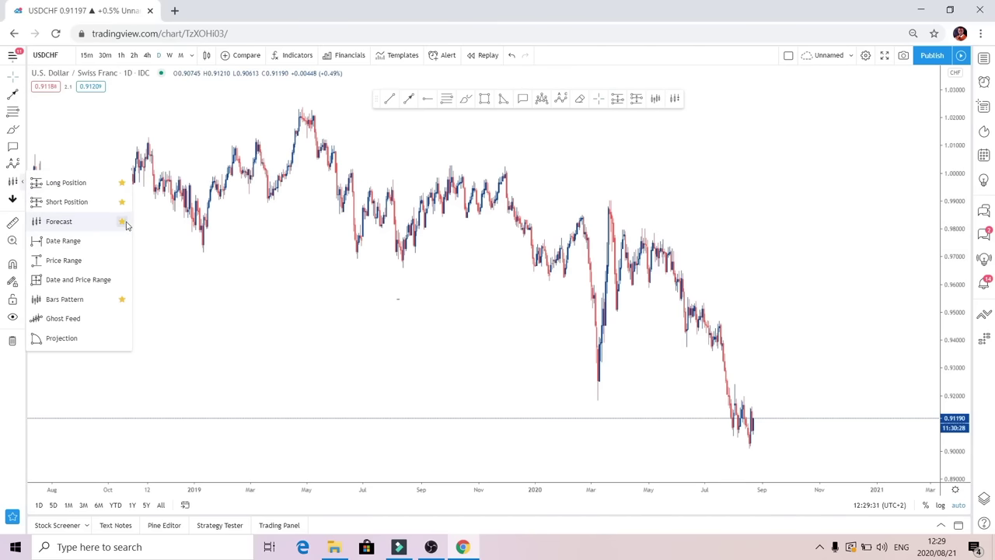
click(166, 251)
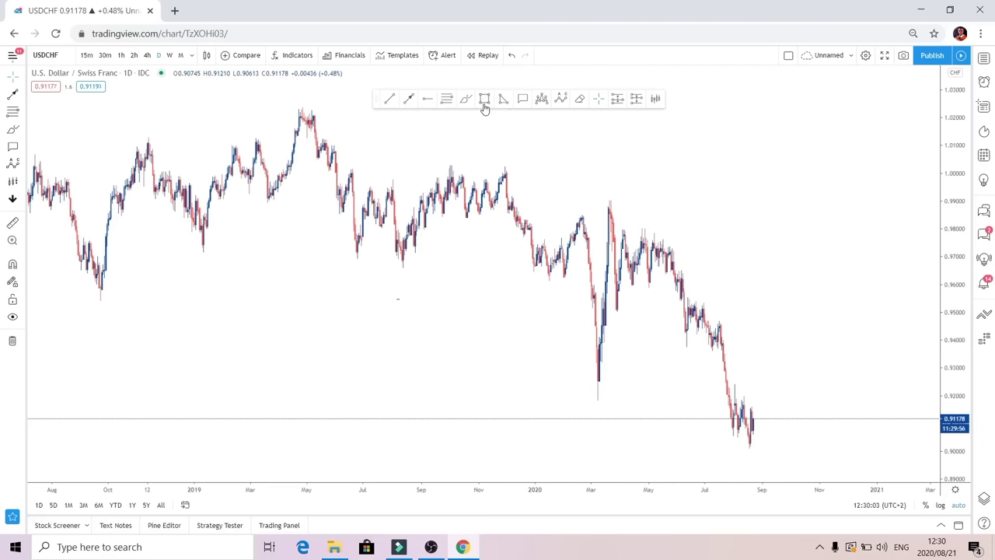
Reorder the favorite drawing tools to start with Rectangle, horizontal line, trend line, Brush and arrow, followed by Long Position and Short Position
drag(484, 106, 388, 116)
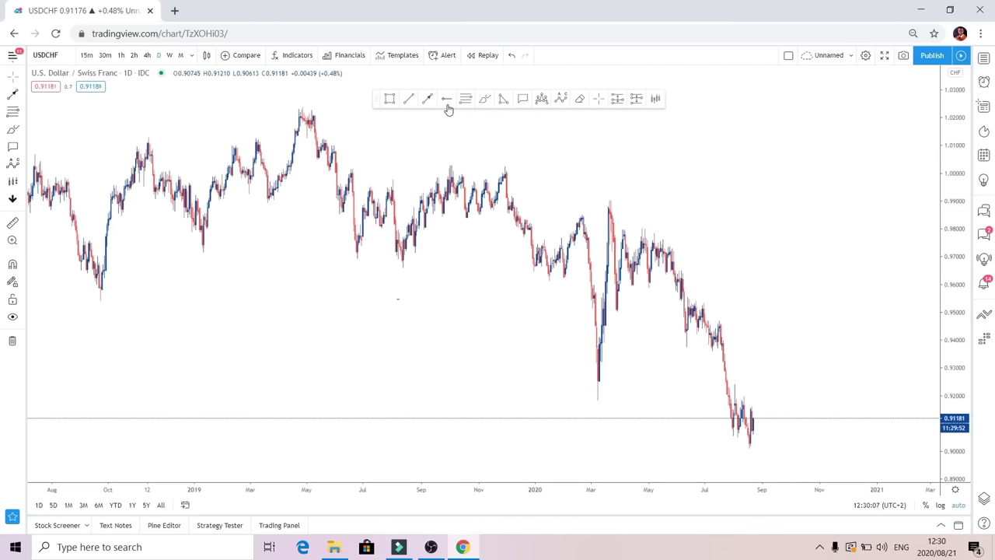
drag(448, 107, 421, 111)
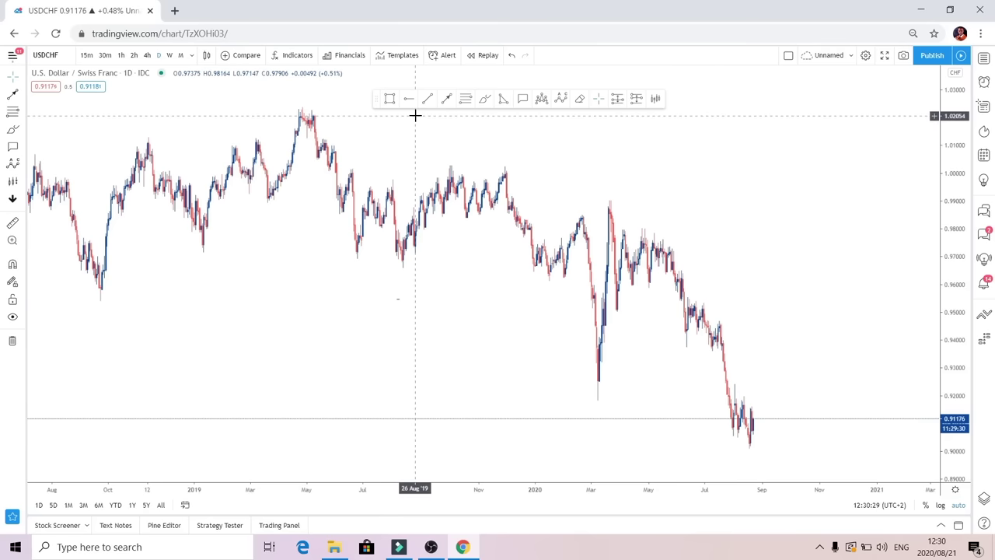
drag(483, 99, 444, 111)
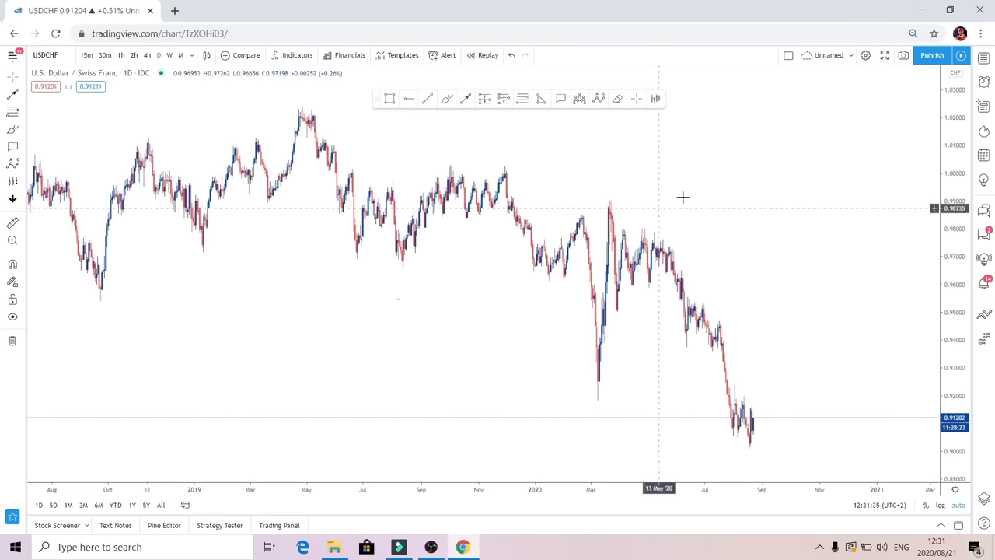
Move the favorite drawing tools toolbar up to the chart's upper edge
drag(377, 101, 407, 73)
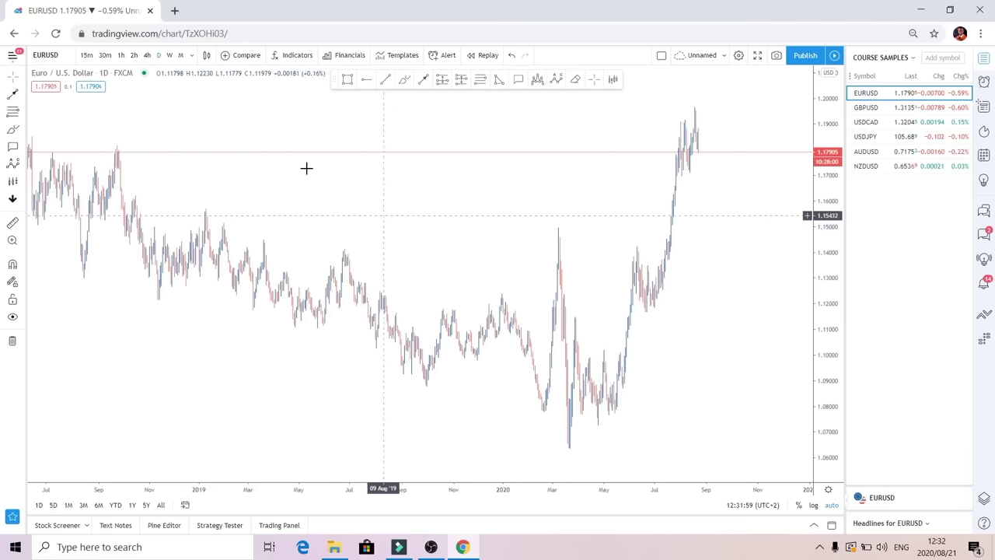
On the weekly EURUSD chart, draw two horizontal rays from mid-2017, at about 1.2510 and about 1.0617
click(169, 56)
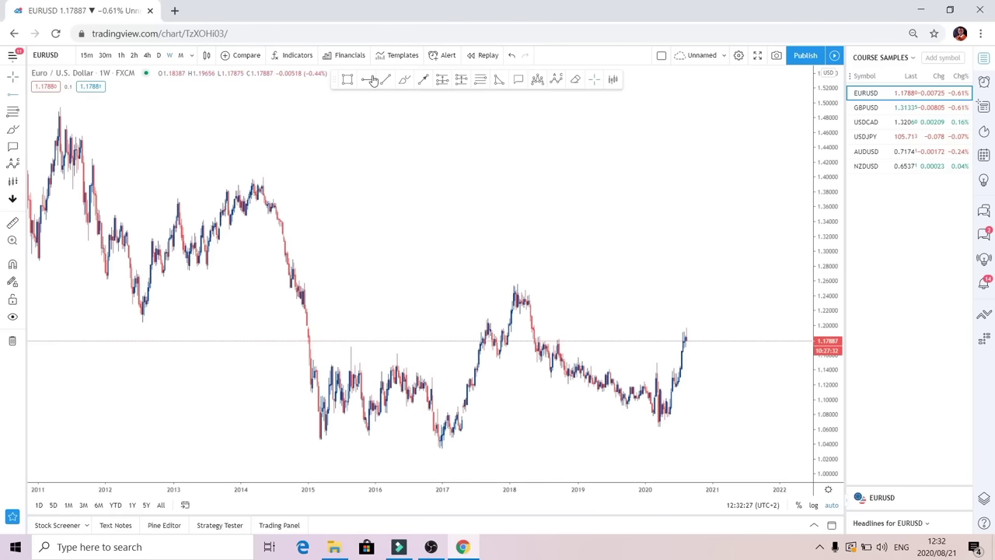
click(474, 289)
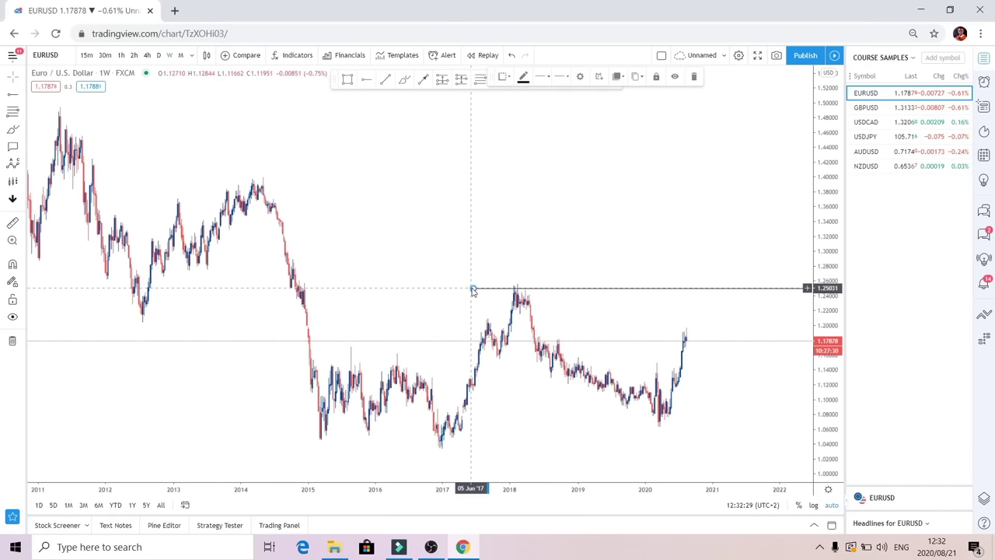
drag(477, 287, 493, 288)
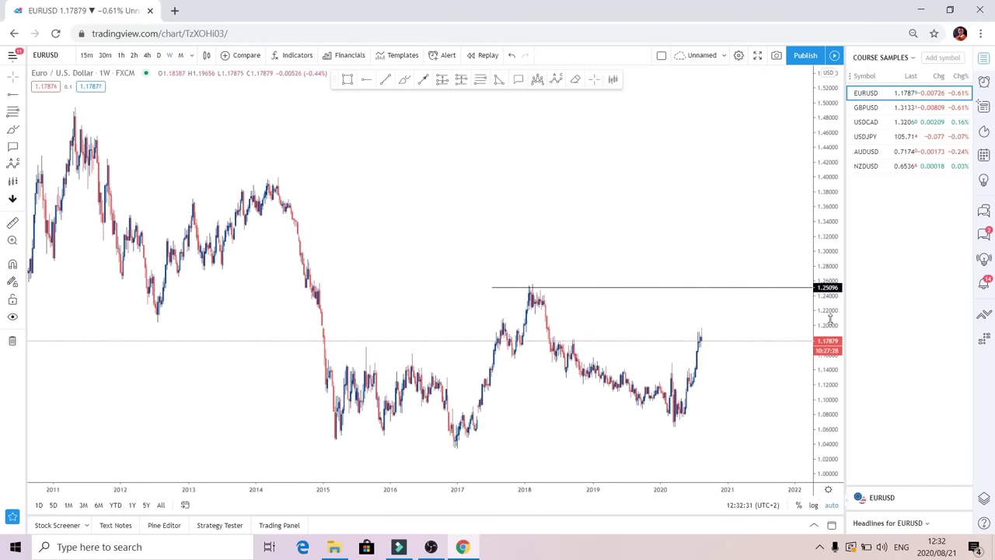
click(363, 81)
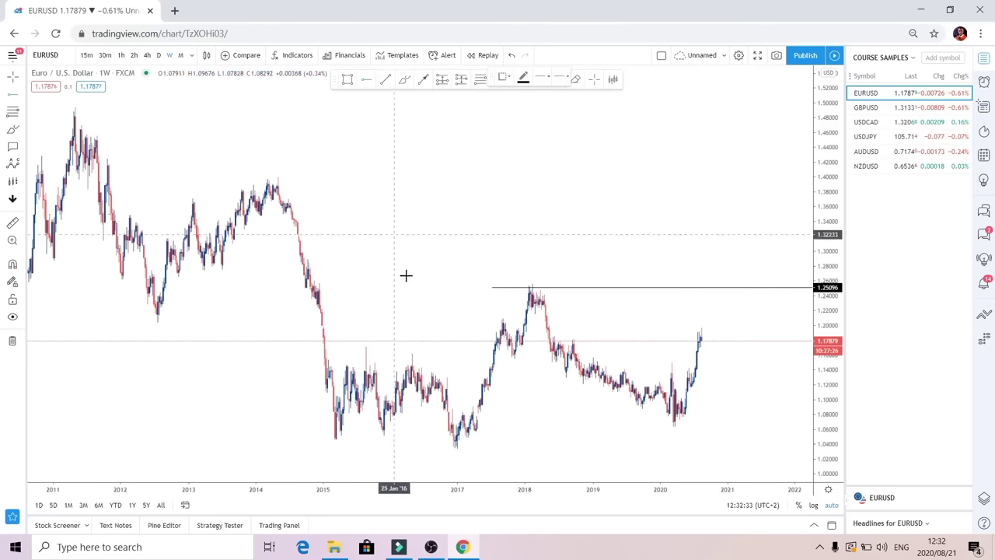
click(486, 428)
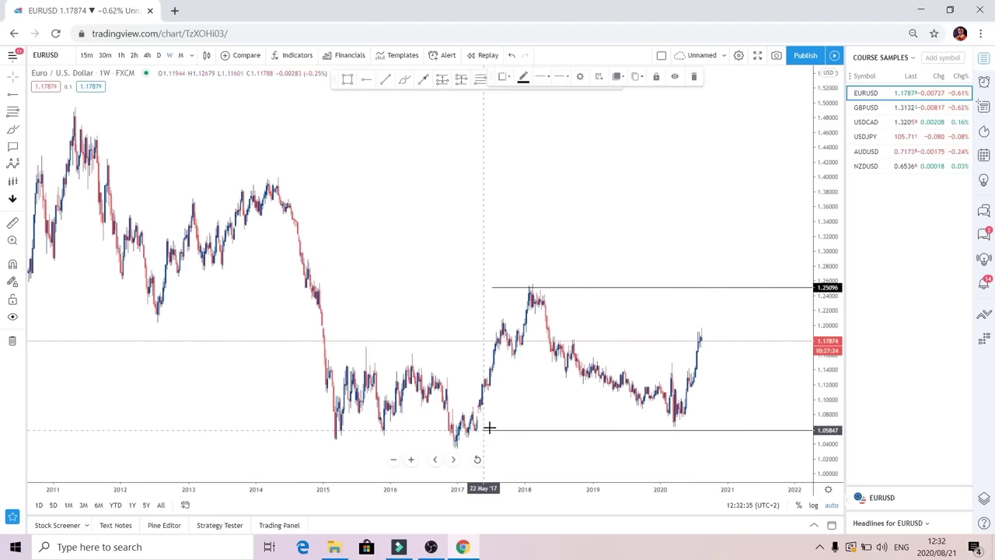
drag(553, 393, 498, 272)
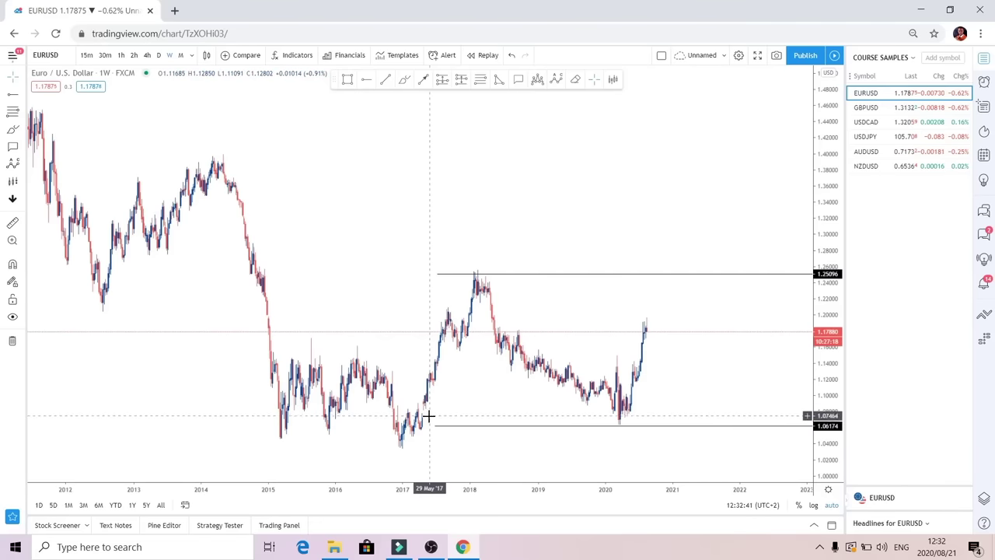
Move the lower ray's start to 9 March 2015 at about 1.0511 and the upper ray's start to late 2014 at about 1.2532
drag(435, 426, 280, 435)
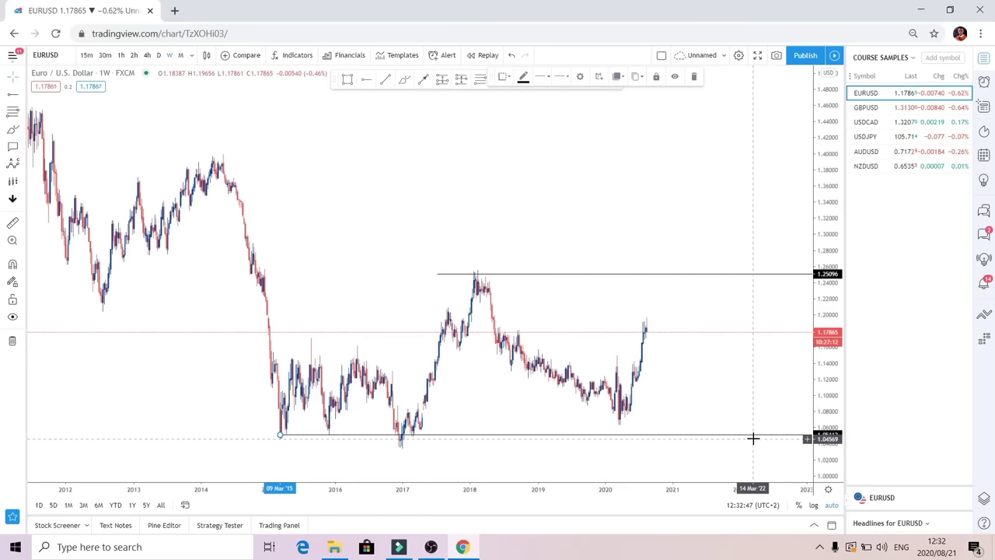
click(638, 165)
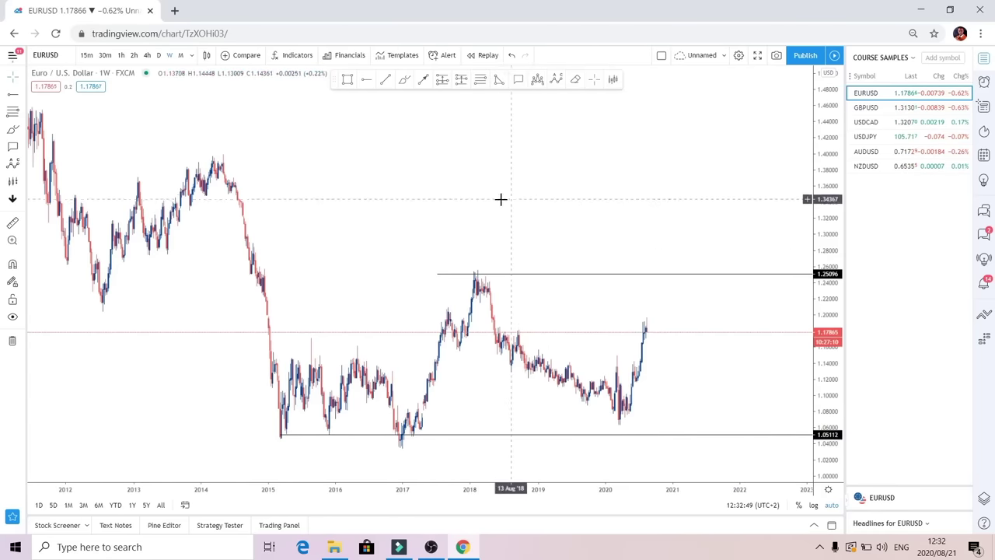
drag(438, 274, 259, 269)
drag(529, 244, 506, 231)
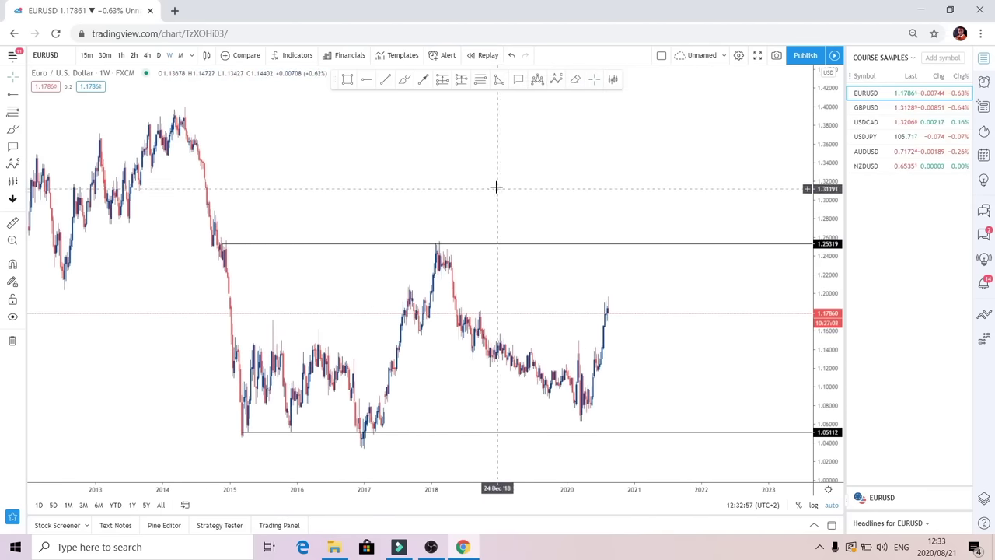
On the daily chart, draw a trend line under the rally from about 1.0763 on 14 May 2020 to about 1.1888 in late September 2020
click(159, 55)
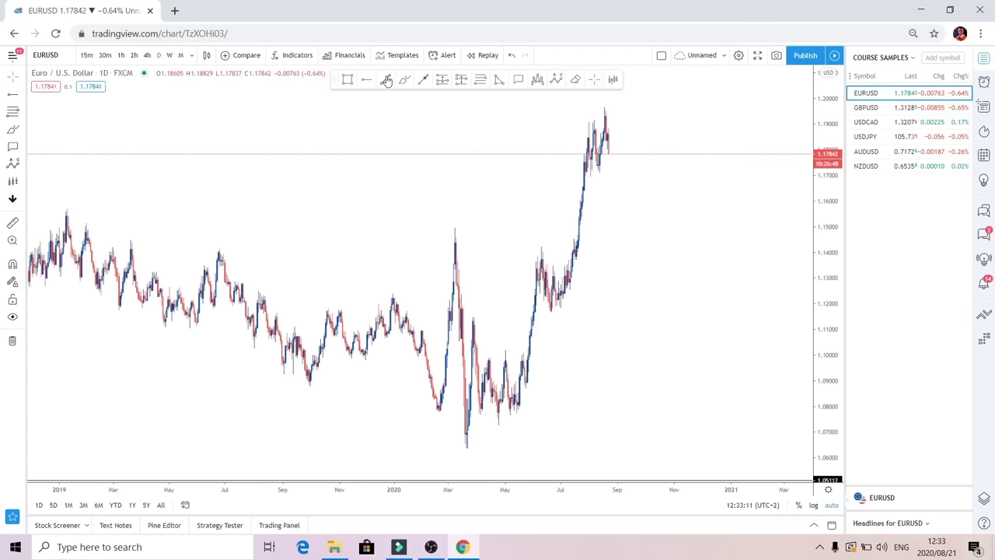
click(386, 80)
click(516, 415)
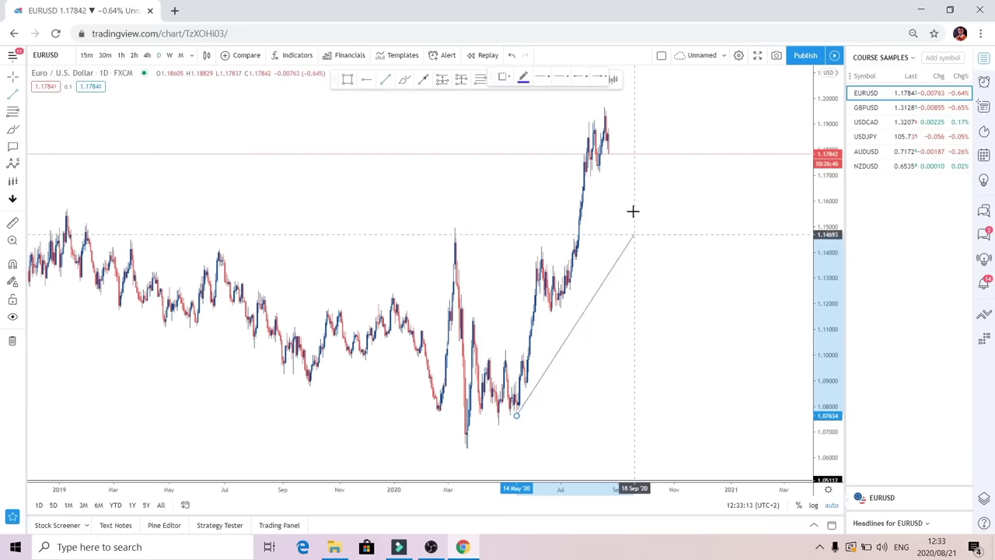
click(642, 127)
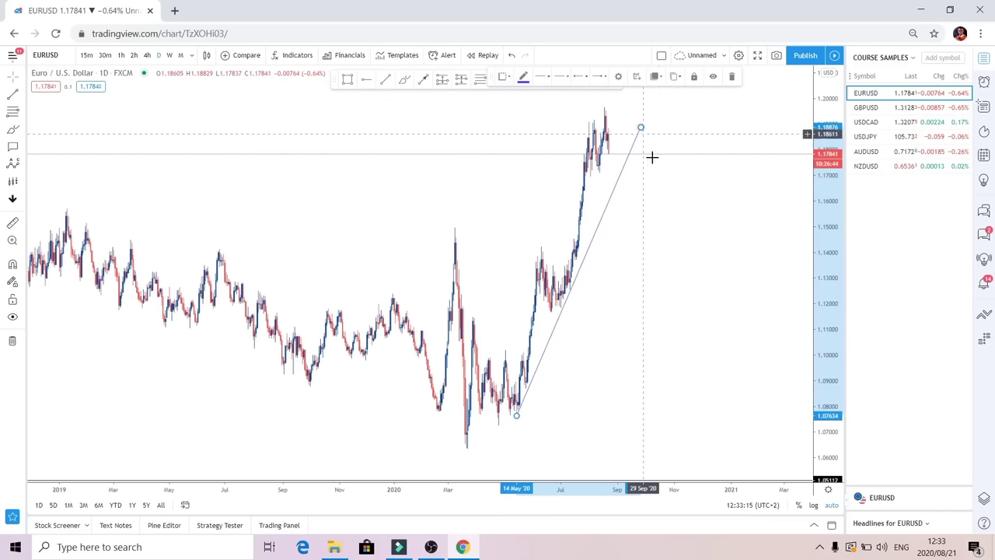
Draw a second trend line above the rally, from about 1.1023 on 29 April 2020 to the early August high
click(392, 82)
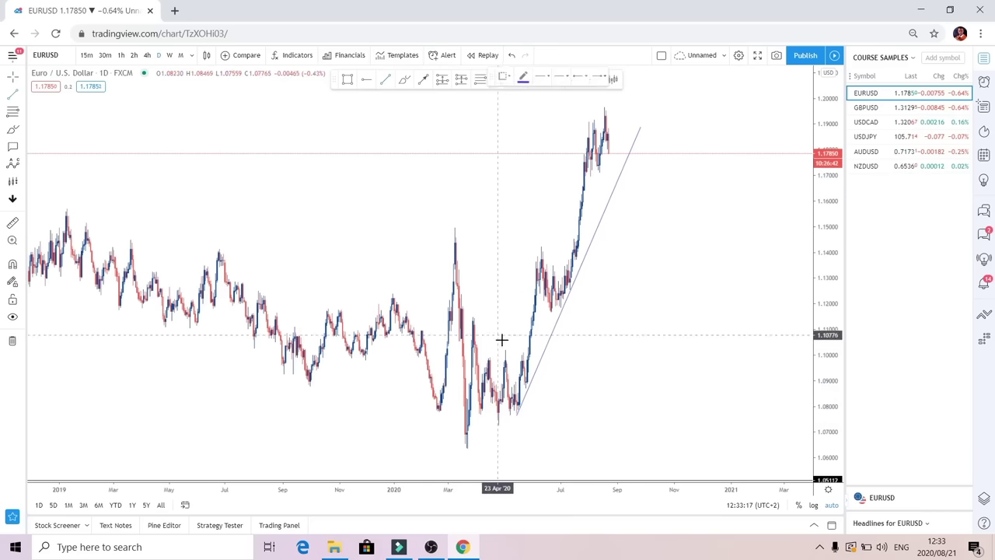
click(503, 349)
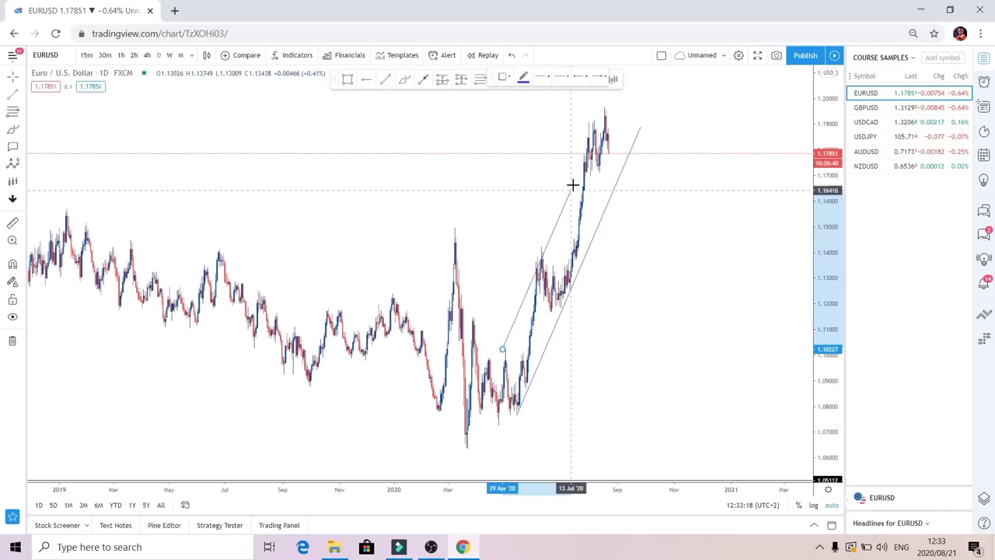
click(594, 109)
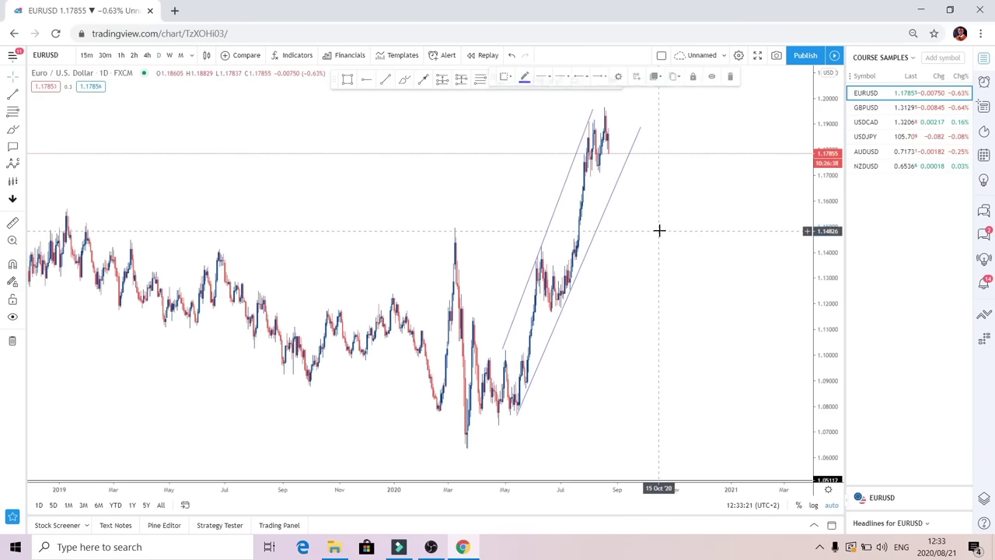
Adjust the upper trend line to run from about 1.0943 on 7 April 2020 to about 1.1999 on 12 August 2020
drag(485, 359, 481, 370)
drag(592, 111, 599, 99)
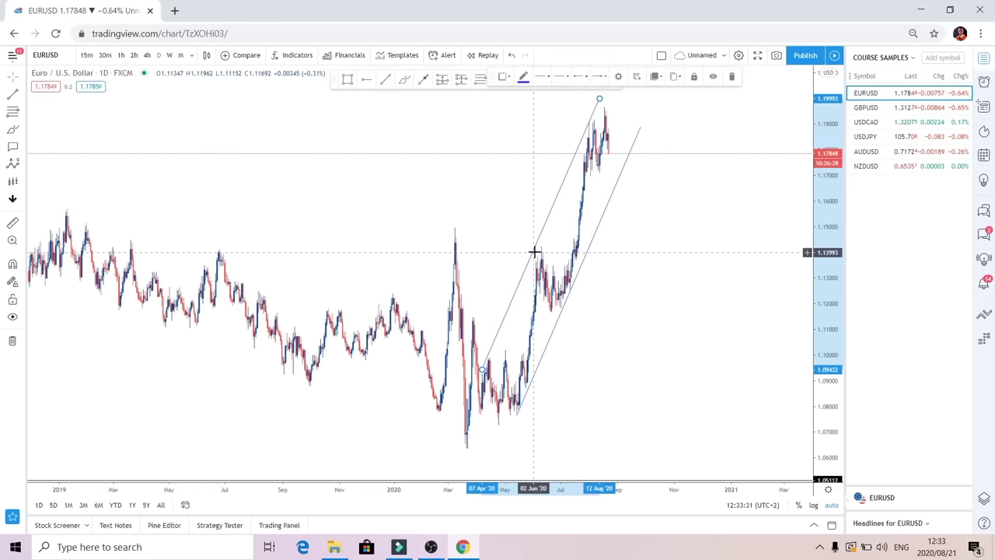
click(713, 244)
drag(762, 253, 750, 253)
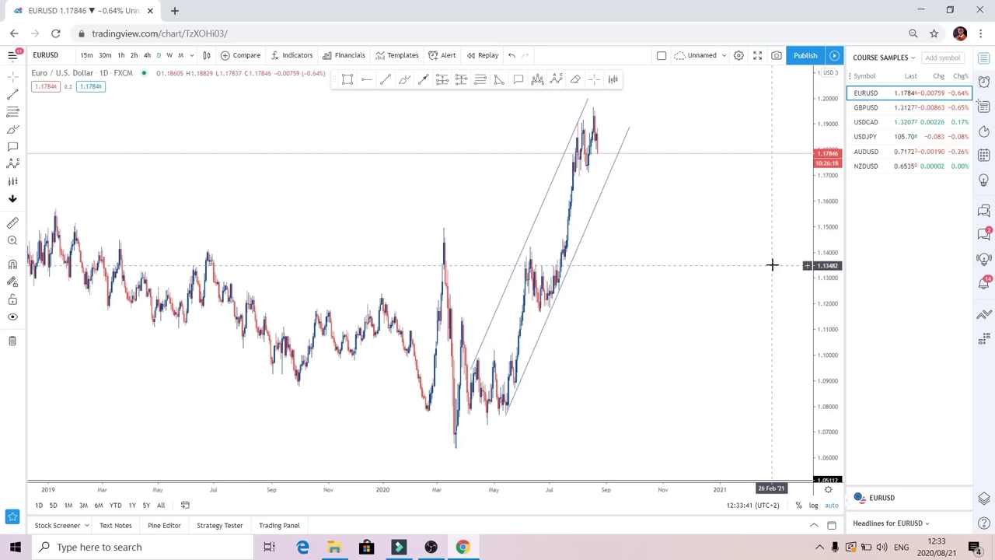
On the 4-hour chart, draw a trend line along the recent highs from about 1.1904 on 31 July 2020 to about 1.1964 on 19 August
click(147, 56)
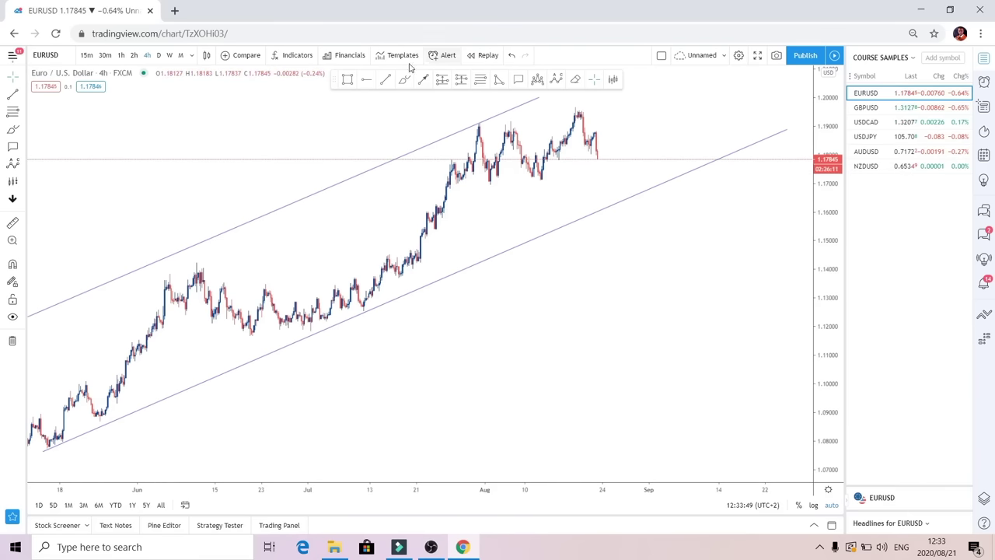
click(385, 79)
click(479, 125)
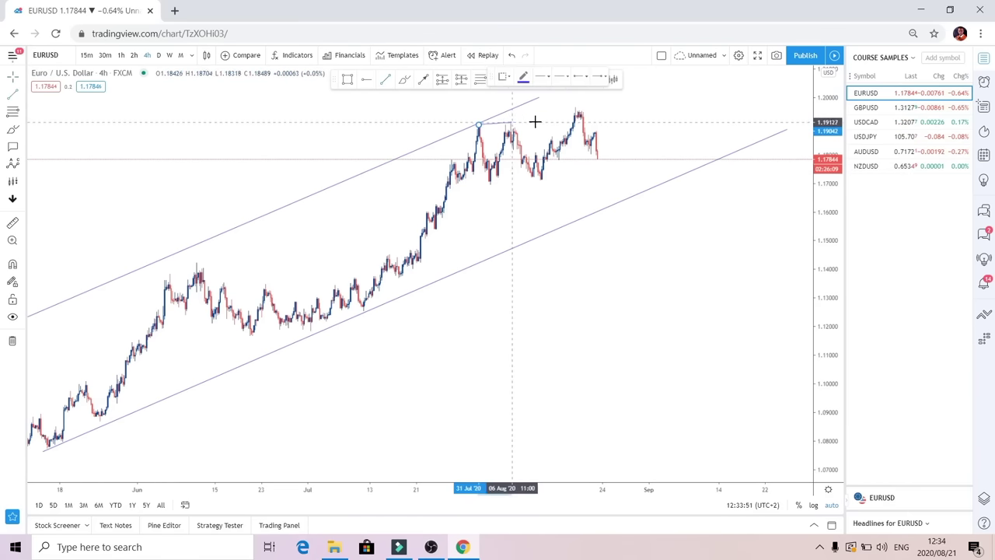
click(576, 108)
click(583, 106)
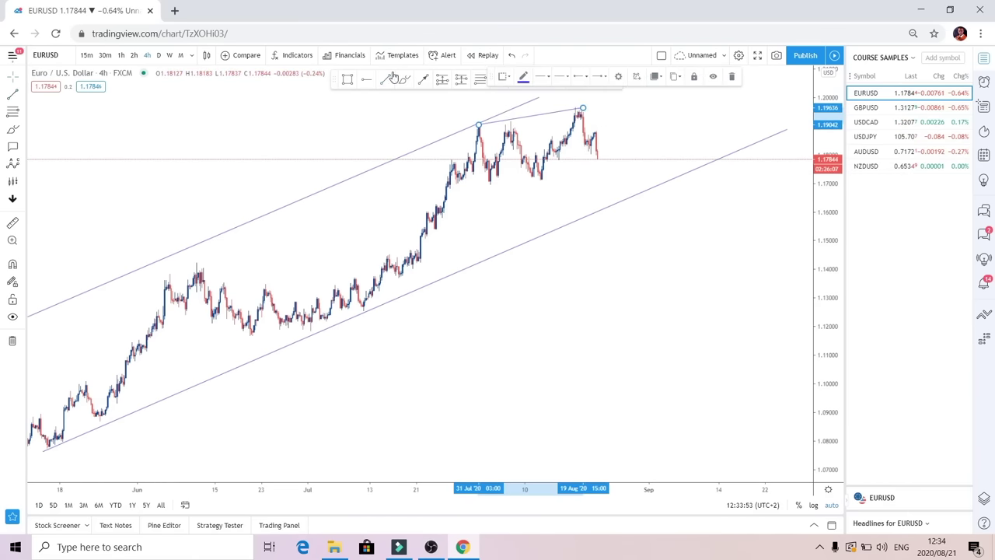
Draw a trend line along the recent lows from about 1.1669 on 27 July 2020 to just past the latest candle
click(391, 79)
click(449, 188)
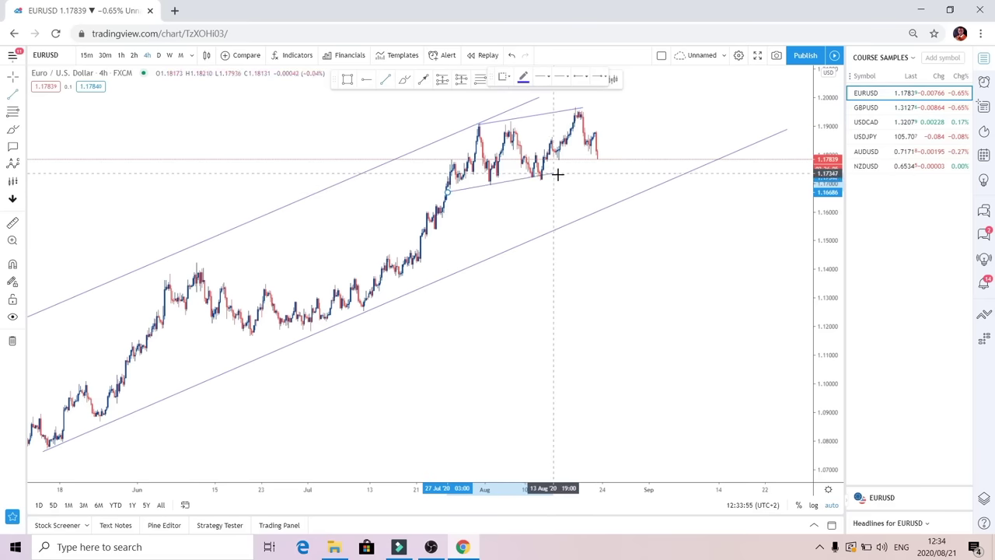
click(609, 172)
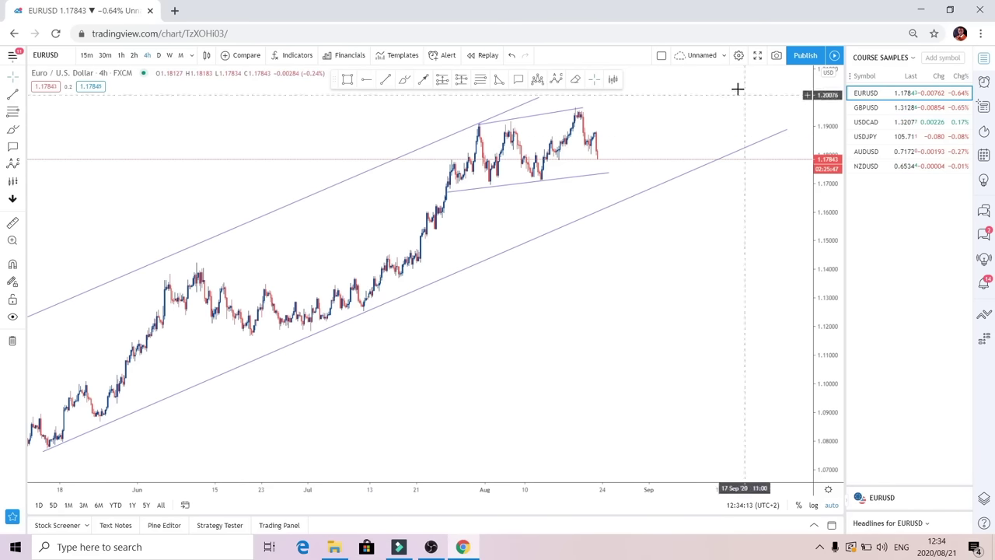
Brush a projected price drop to the lower channel line followed by a zigzag, with boundary strokes above and below it
click(404, 82)
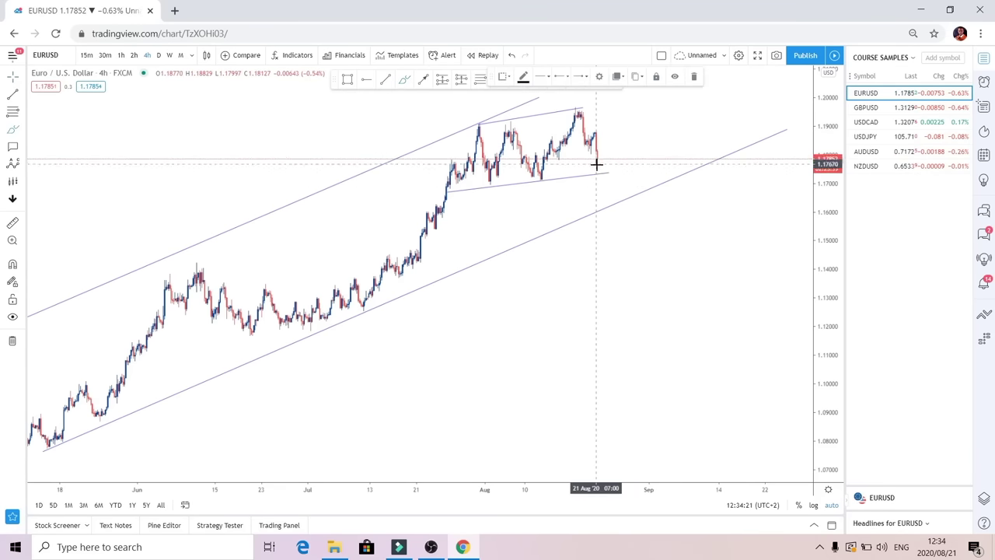
mouse_move(596, 163)
mouse_down()
mouse_move(602, 211)
mouse_move(606, 199)
mouse_move(644, 205)
mouse_move(648, 181)
mouse_up()
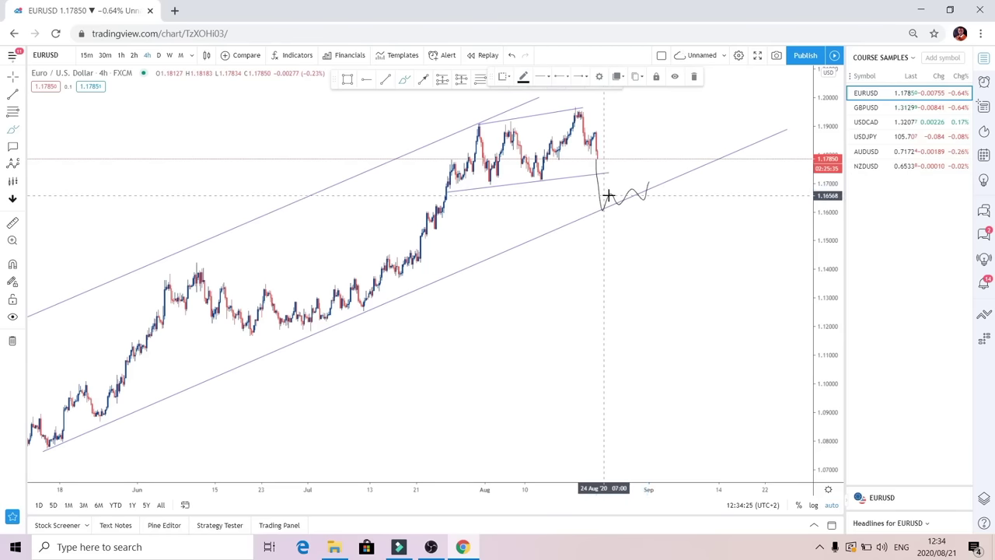
drag(609, 211, 650, 200)
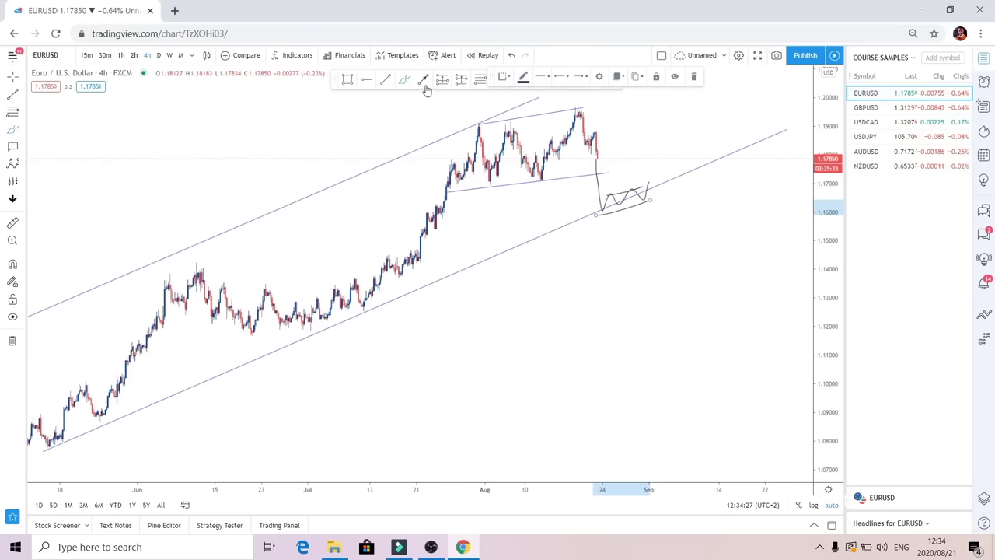
Draw an arrow from about 1.169 on 31 August 2020 down to about 1.075, and shorten the lower channel line to end at about 1.1701
click(422, 80)
click(645, 187)
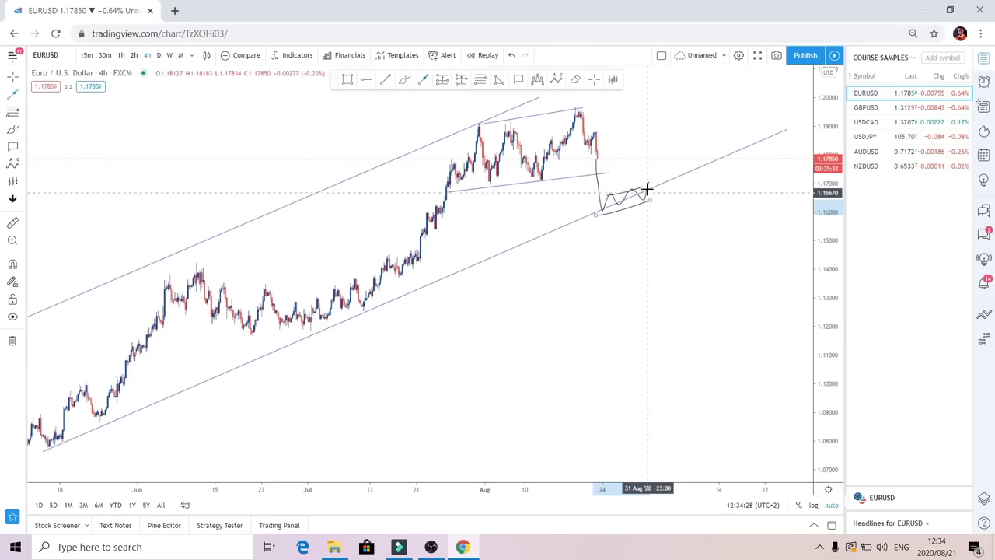
click(697, 456)
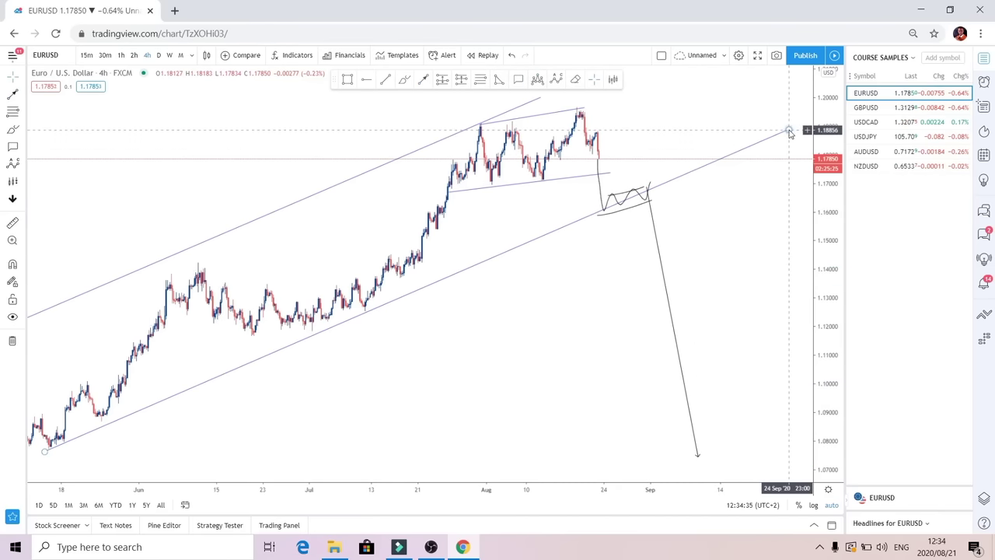
drag(789, 132, 646, 183)
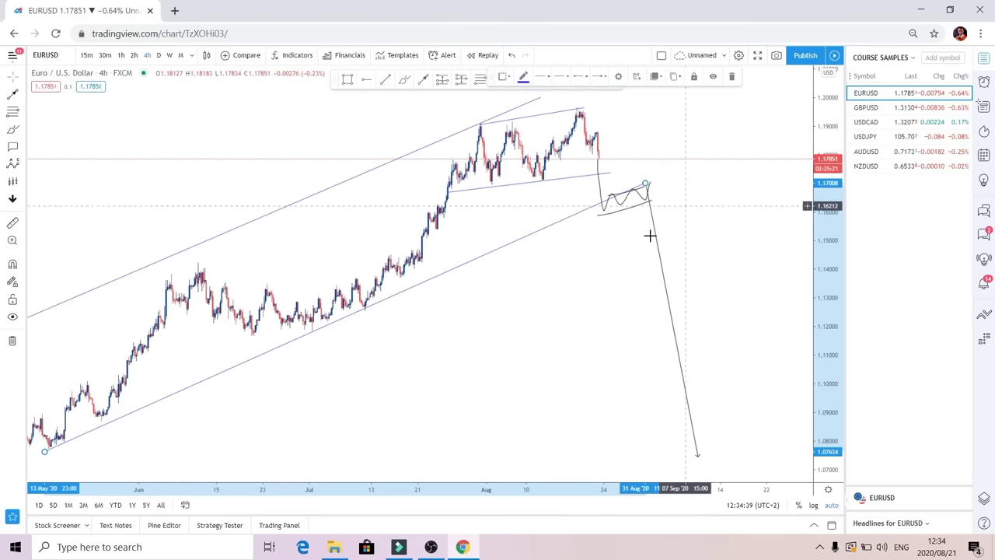
Delete the brushed zigzag and its two boundary strokes, keeping the arrow
click(643, 199)
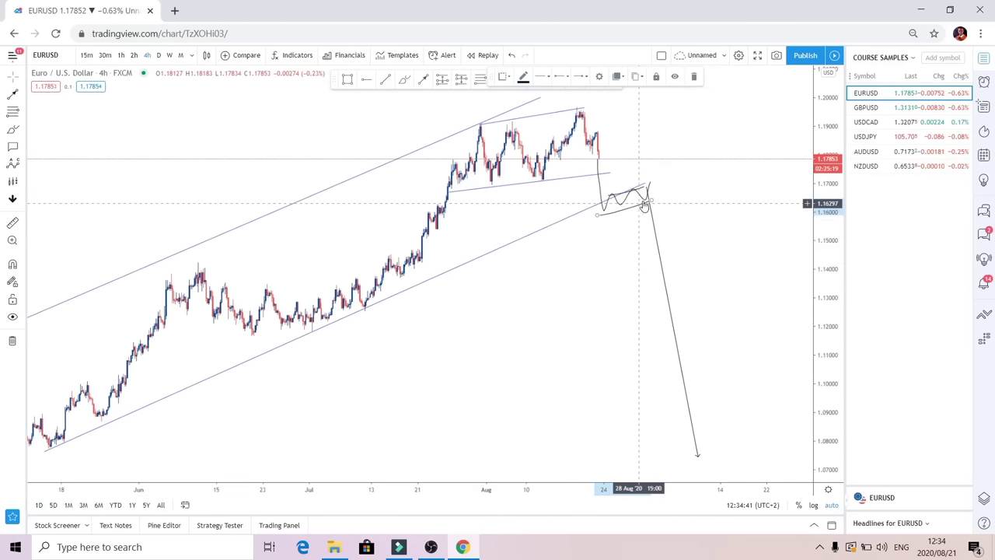
click(693, 77)
click(644, 201)
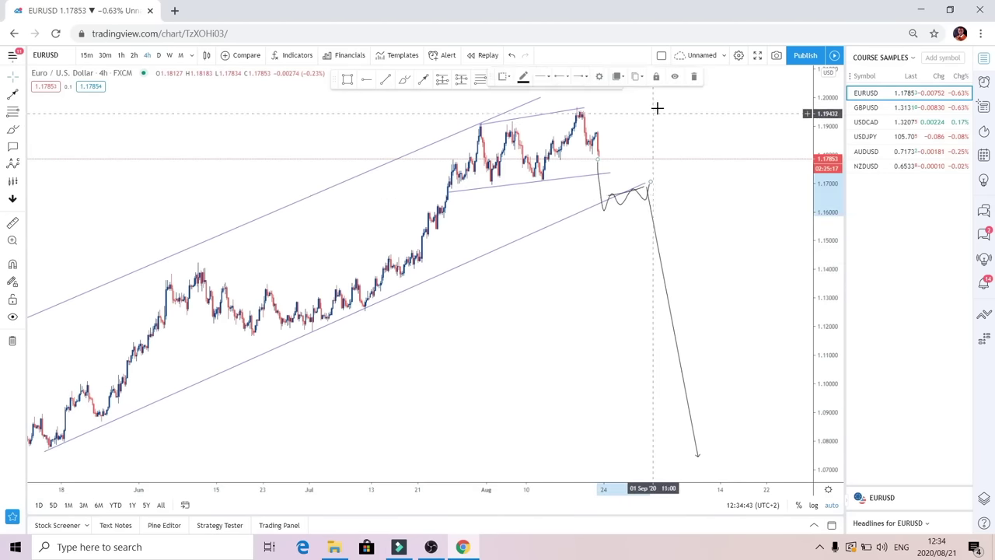
click(693, 77)
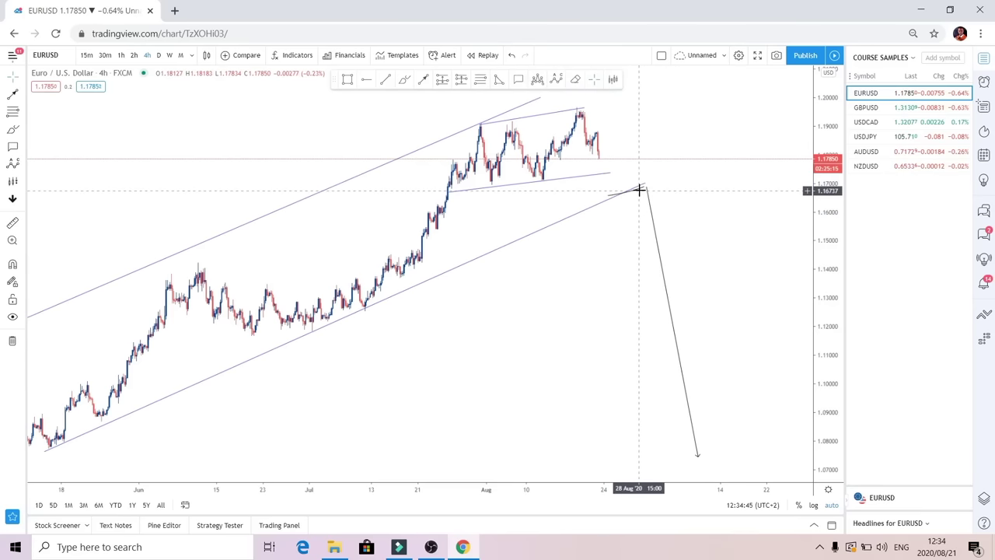
click(640, 194)
click(693, 78)
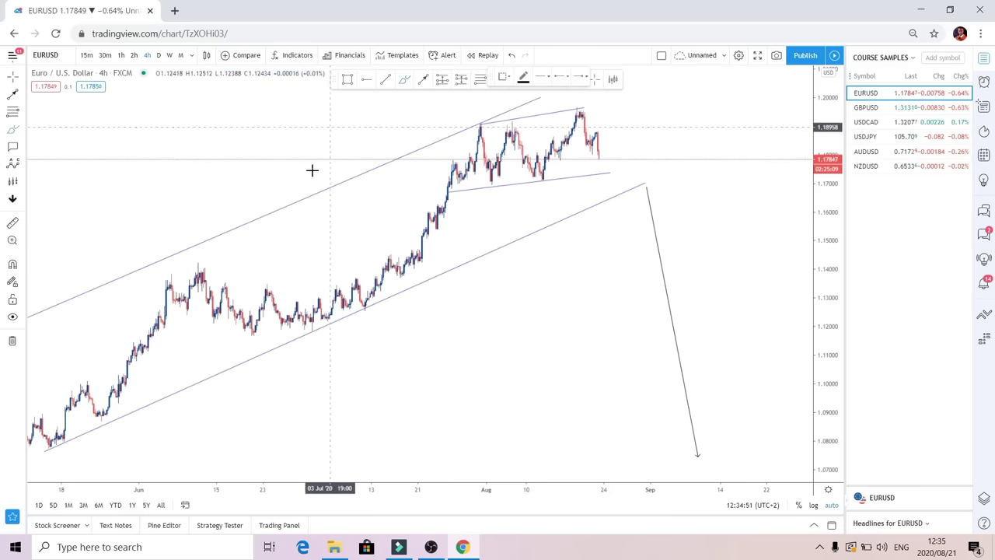
Brush a new projected path from the latest candle down through the lower channel line, ending in a zigzag near the arrow's start
click(599, 155)
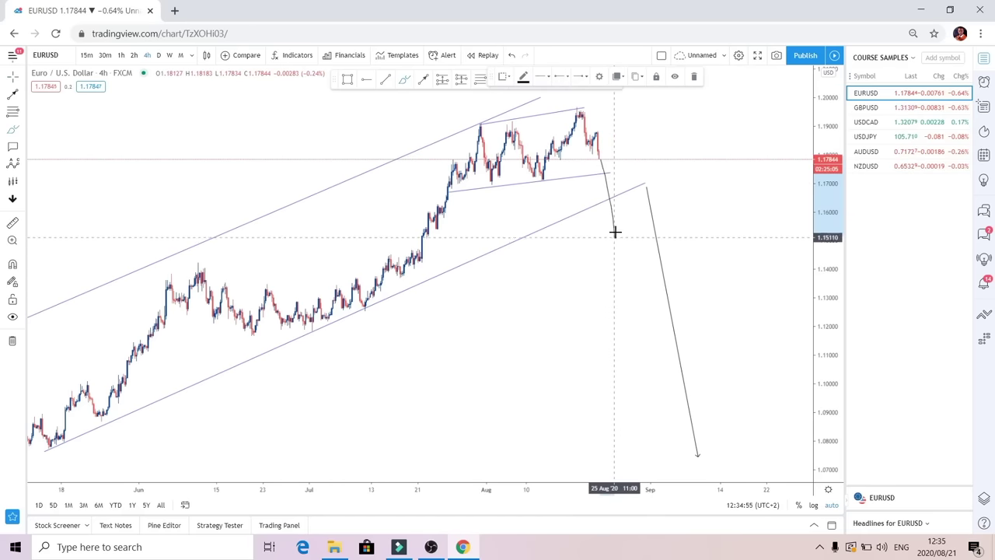
mouse_move(624, 204)
mouse_down()
mouse_move(640, 193)
mouse_move(659, 220)
mouse_move(662, 188)
mouse_up()
Draw parallel trend lines from about 1.1613 to 1.1696 above the zigzag and 1.1518 to 1.1587 below it, and shift the arrow to the zigzag's end
click(386, 80)
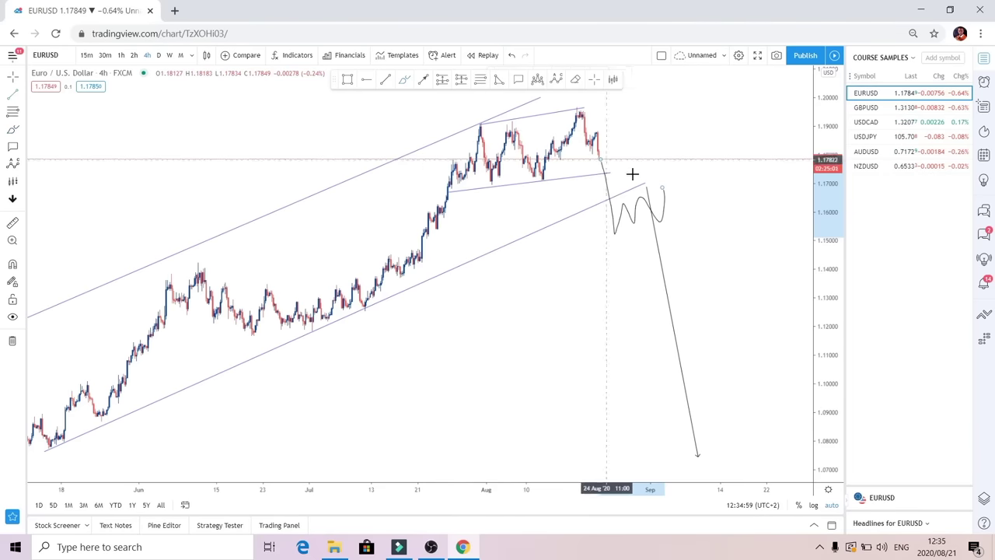
click(601, 208)
click(667, 185)
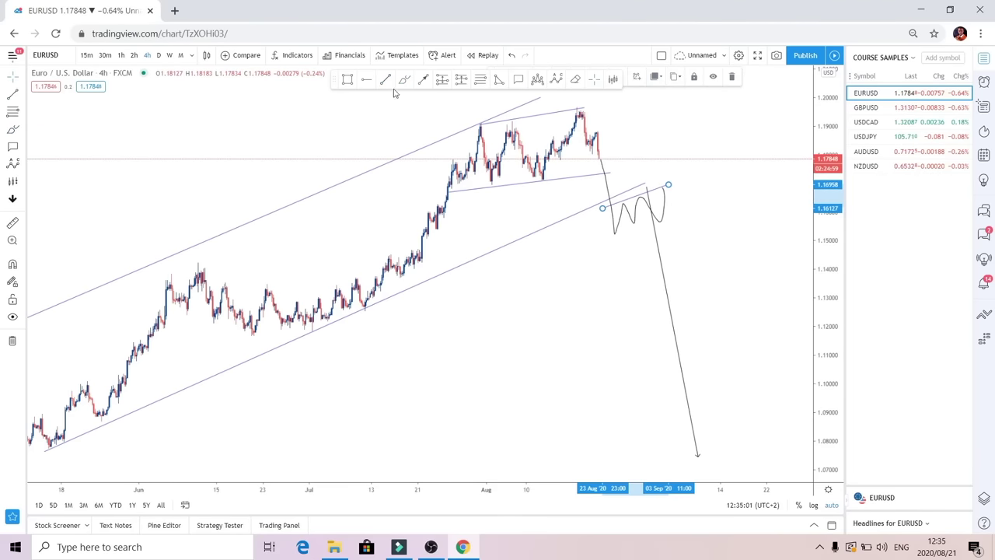
click(612, 235)
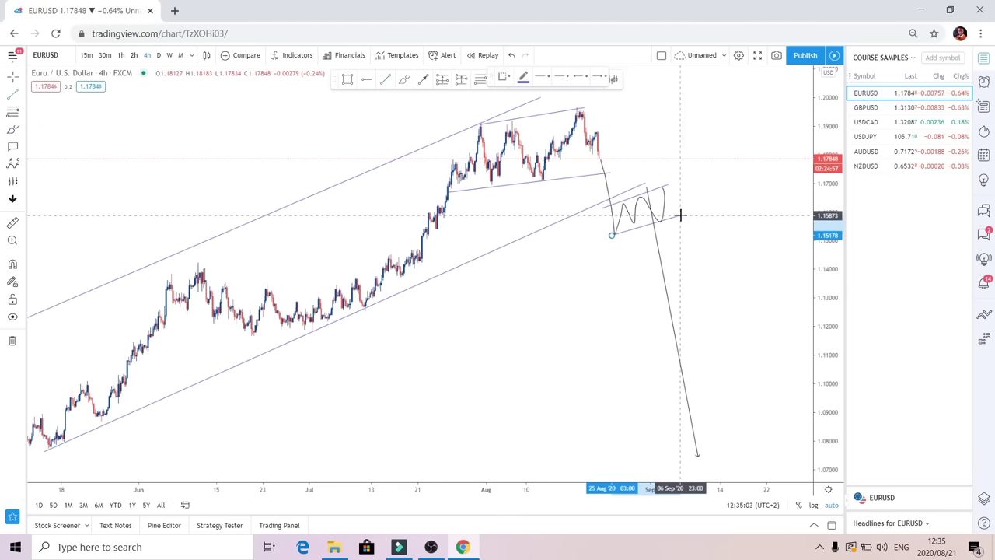
click(679, 215)
drag(663, 270, 711, 272)
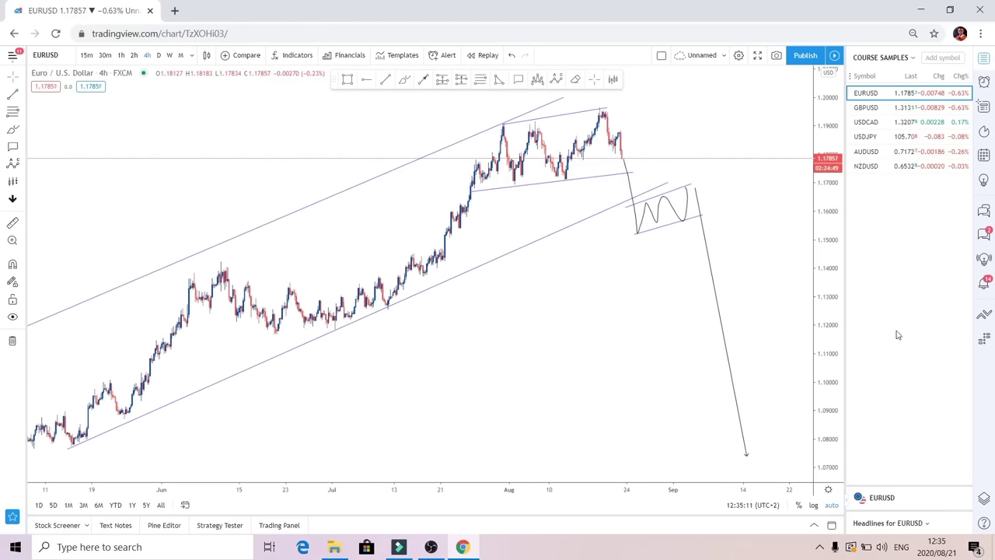
Brush a circle at the break of the inner channel's lower line, a zigzag rise to the recent high, and level strokes at both prices
click(402, 81)
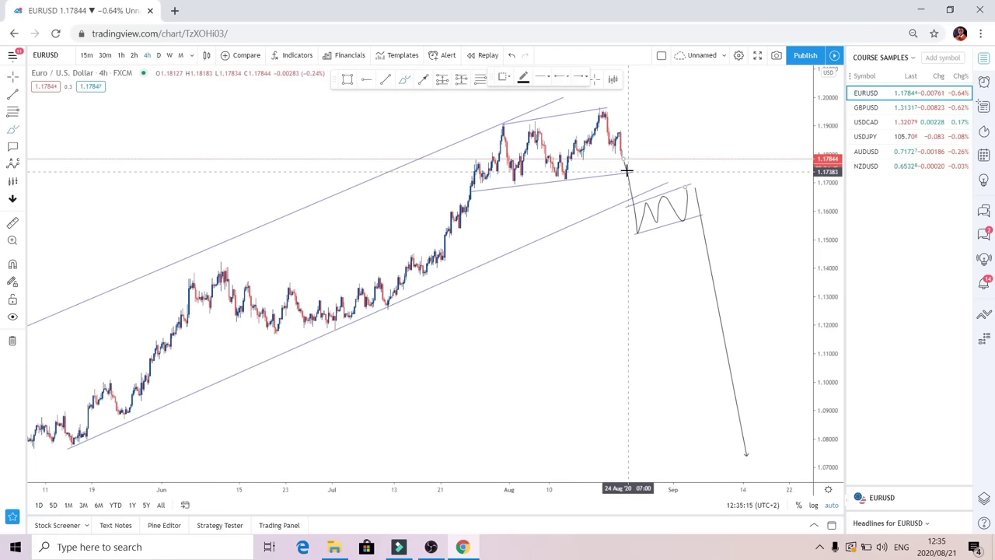
mouse_move(624, 172)
mouse_down()
mouse_move(618, 154)
mouse_move(640, 161)
mouse_up()
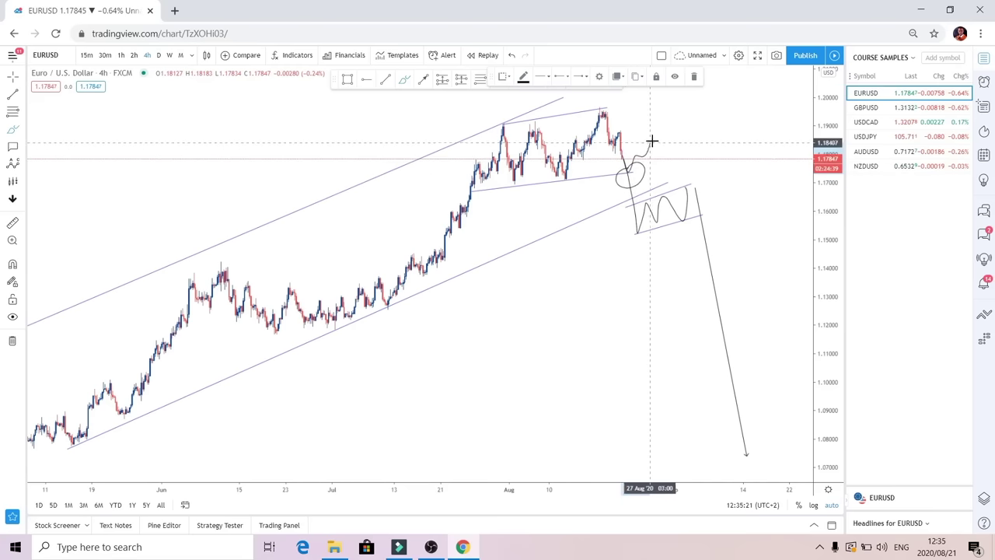
drag(676, 117, 681, 102)
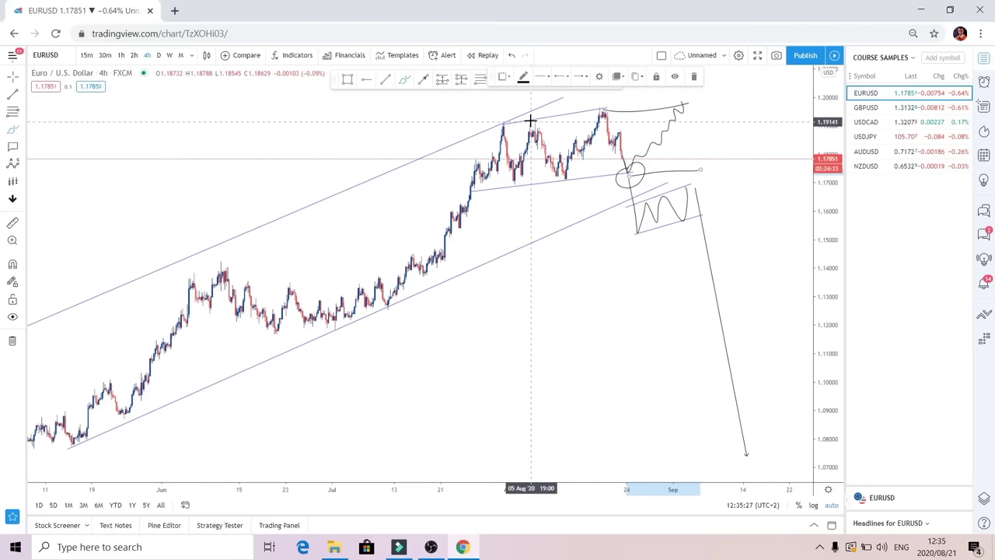
Brush circles around the two swing highs and the end of the projected rise, and loops around the rise and the lower zigzag
drag(492, 112, 506, 127)
drag(604, 109, 615, 100)
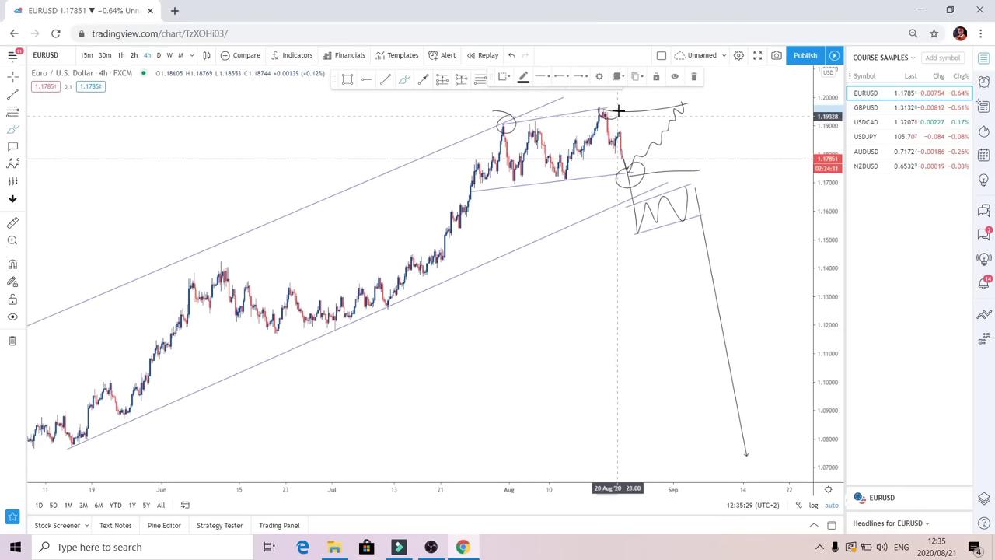
drag(677, 98, 683, 97)
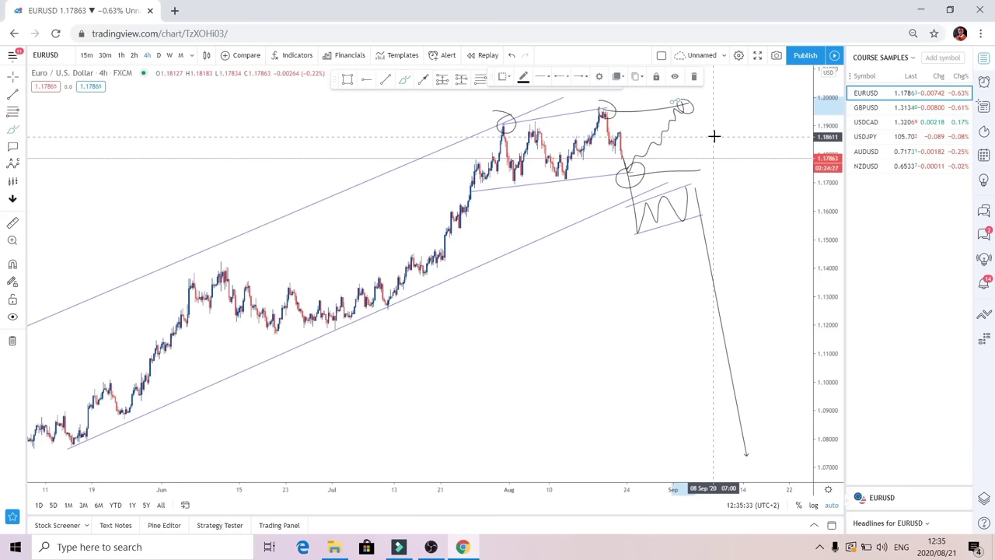
mouse_move(706, 138)
mouse_down()
mouse_move(688, 101)
mouse_move(631, 148)
mouse_move(690, 125)
mouse_up()
mouse_move(677, 165)
mouse_down()
mouse_move(649, 201)
mouse_move(716, 196)
mouse_up()
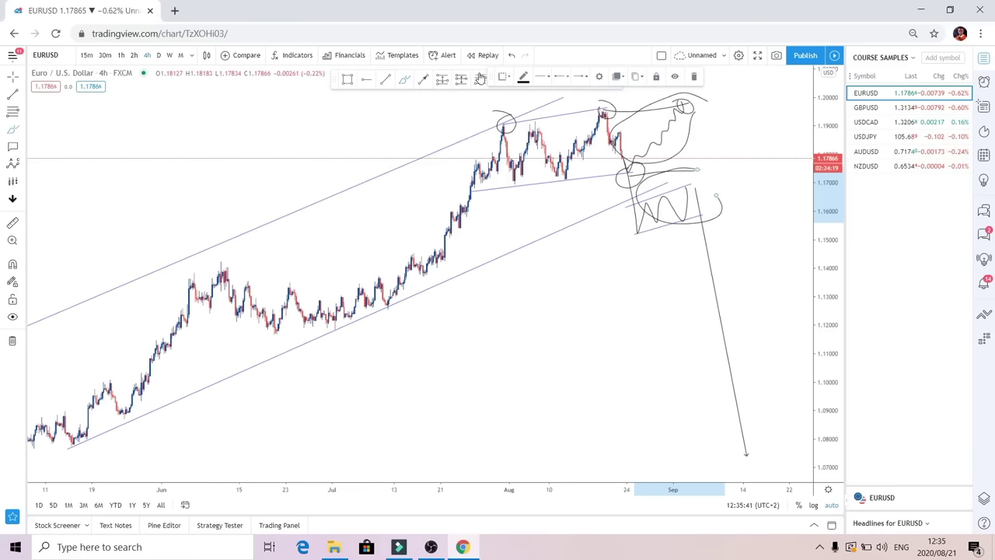
Erase all brush strokes, the two short trend lines around the zigzag and the arrow, keeping only the four channel lines
mouse_move(491, 72)
mouse_down()
mouse_move(419, 106)
mouse_move(233, 151)
mouse_move(209, 130)
mouse_up()
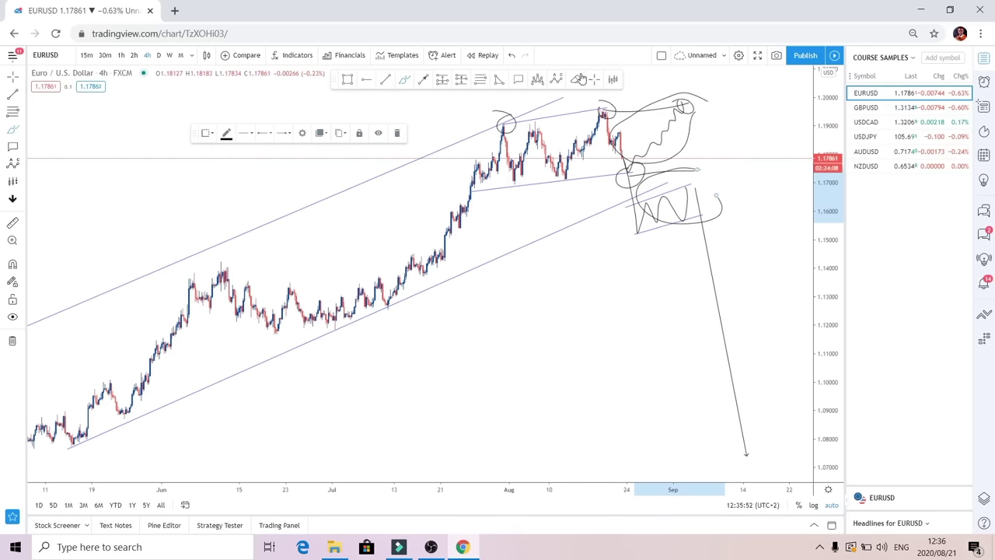
click(636, 115)
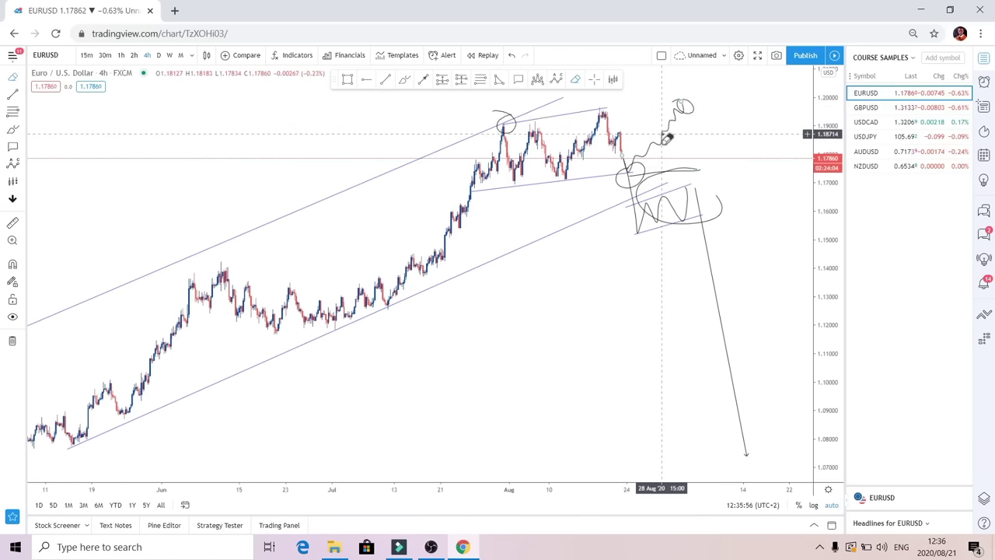
click(661, 140)
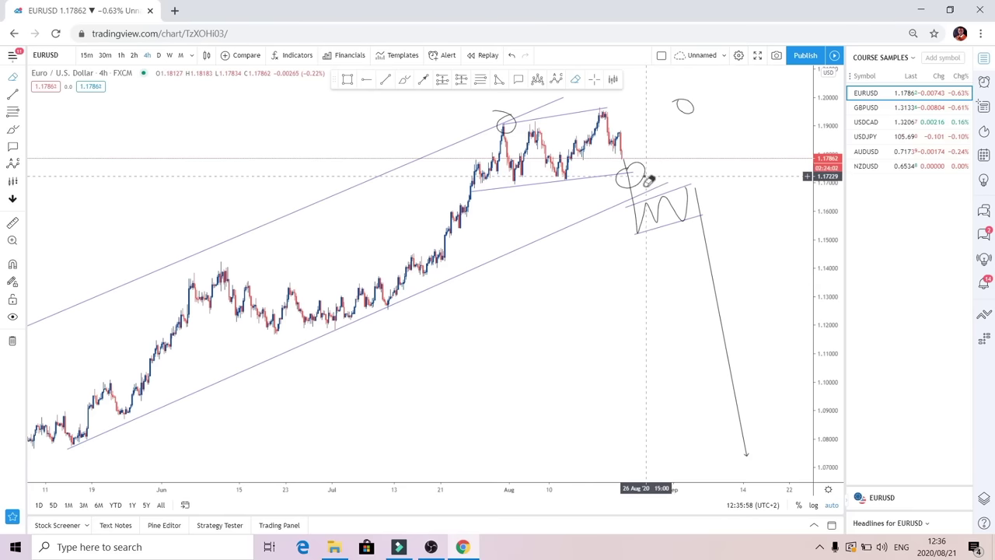
click(645, 181)
click(662, 202)
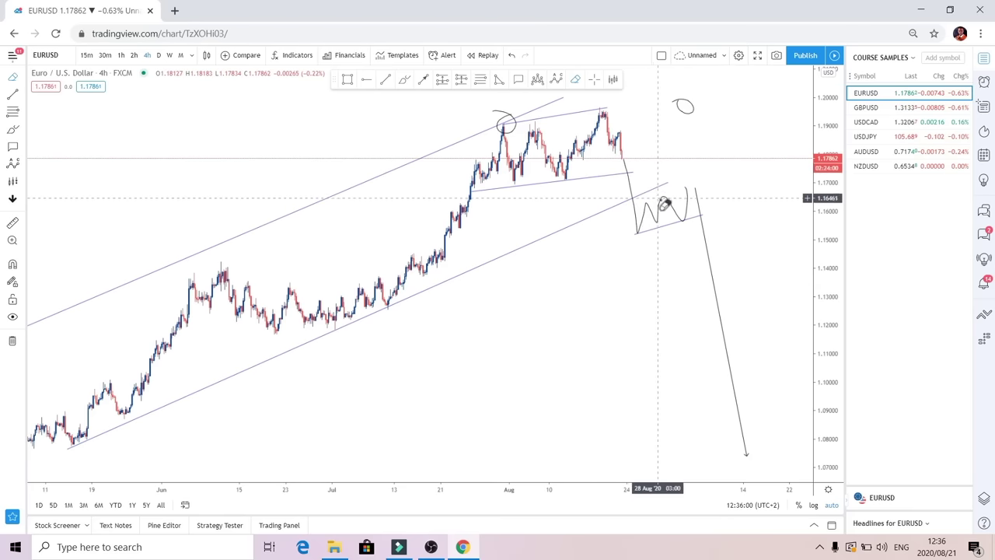
click(665, 204)
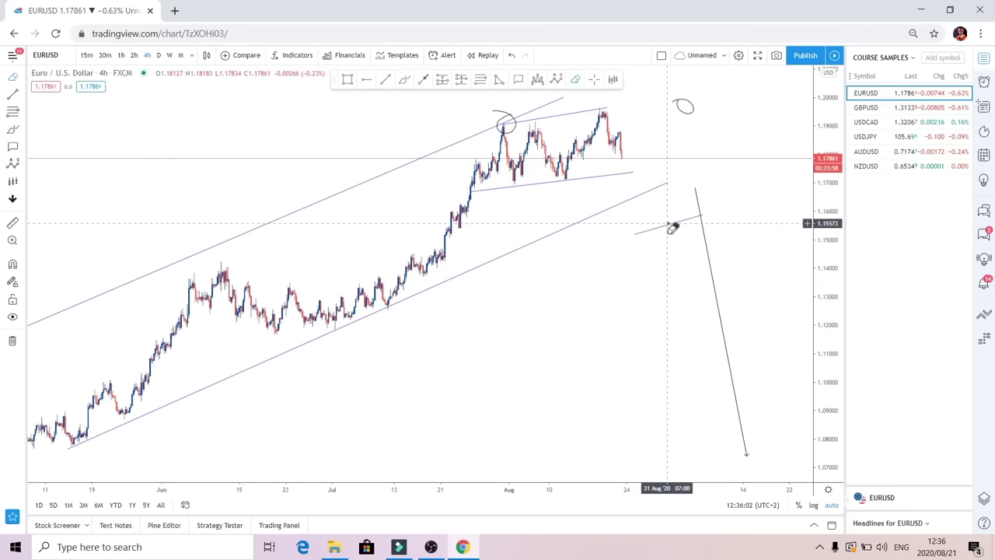
click(509, 131)
click(690, 116)
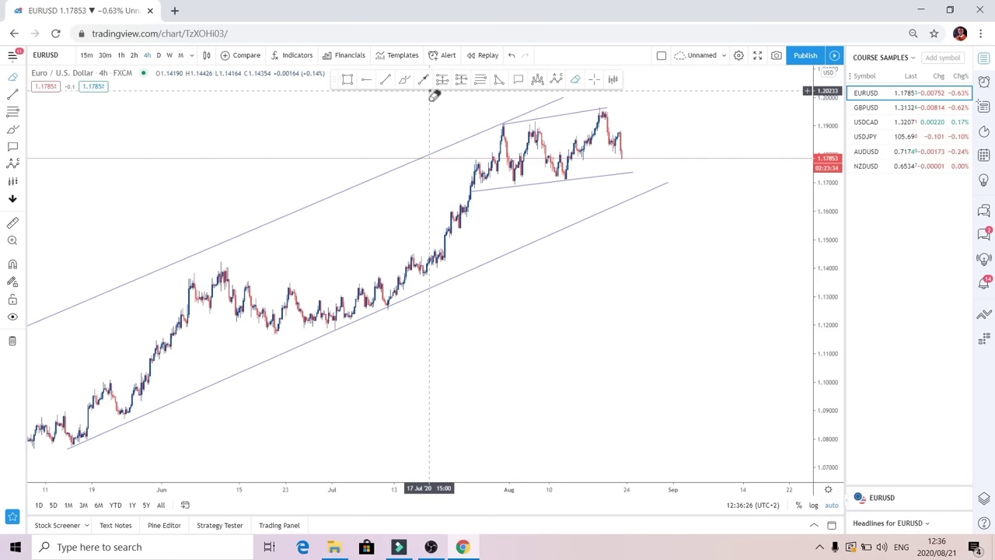
Place a short position with its entry at 1.15147, and brush a projected drop ending in a bounded zigzag beside it
scroll(526, 207, down, 2)
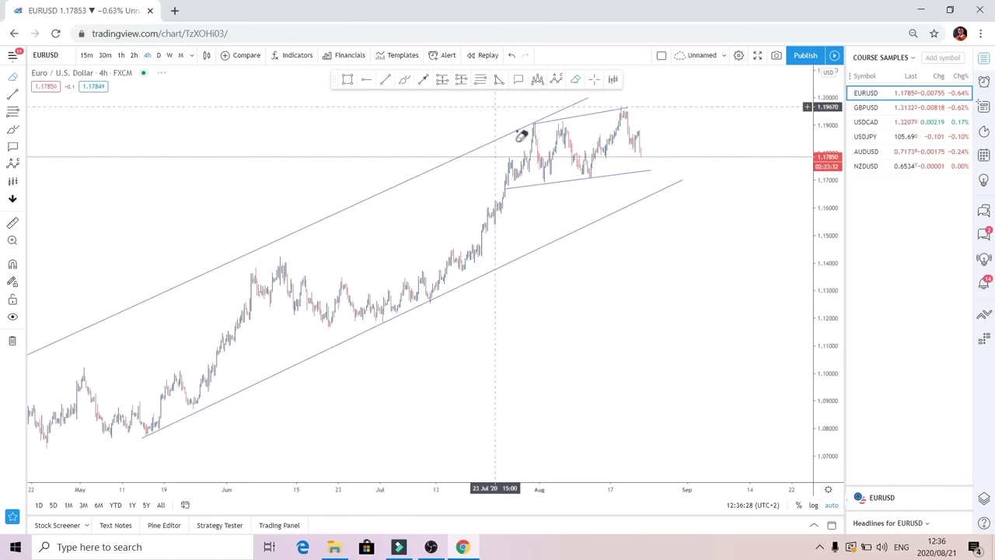
scroll(529, 148, up, 1)
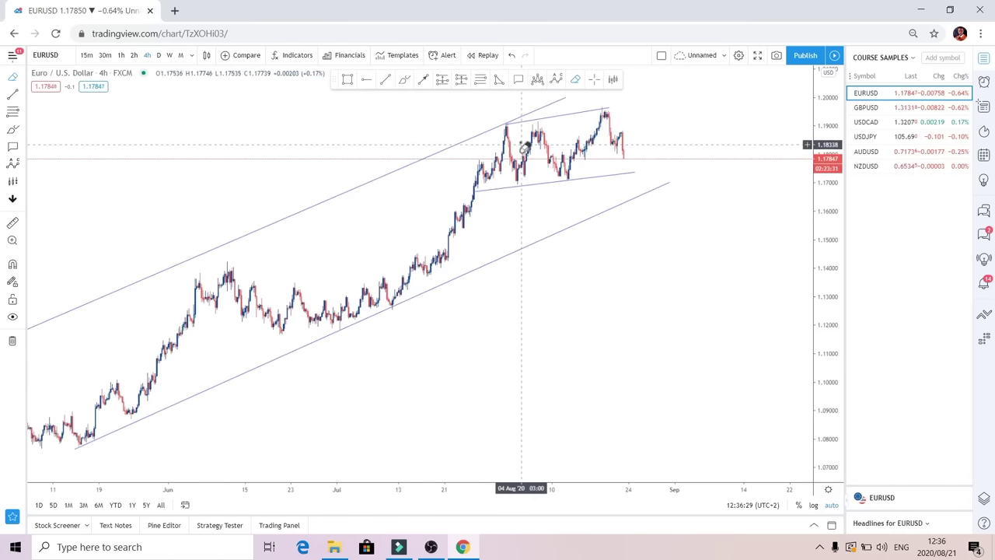
click(464, 84)
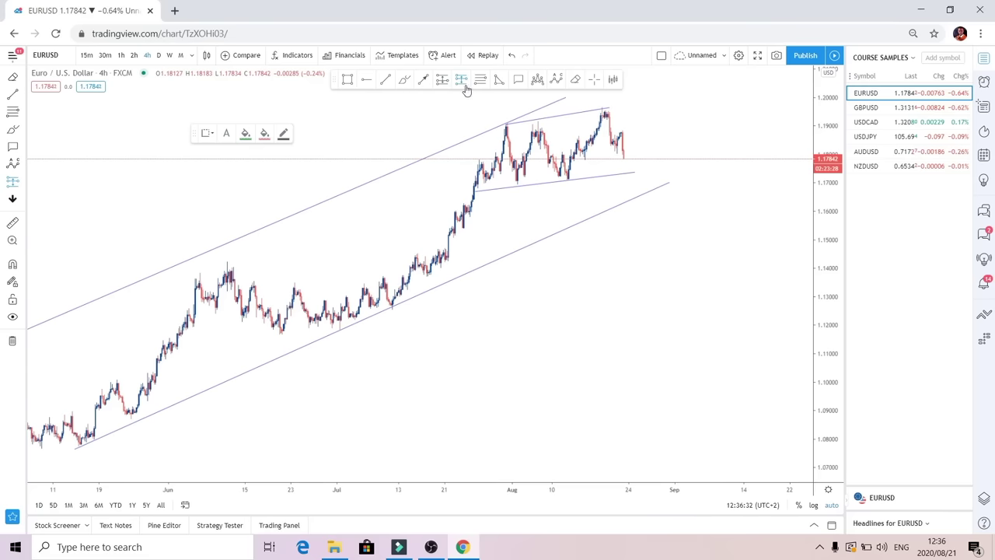
click(660, 235)
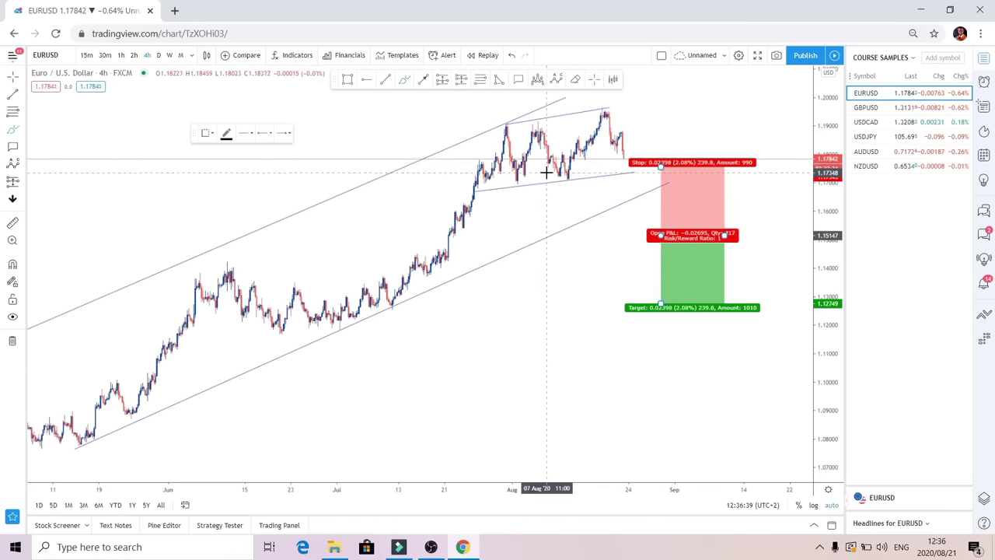
click(625, 158)
mouse_move(625, 159)
mouse_down()
mouse_move(634, 236)
mouse_move(661, 219)
mouse_up()
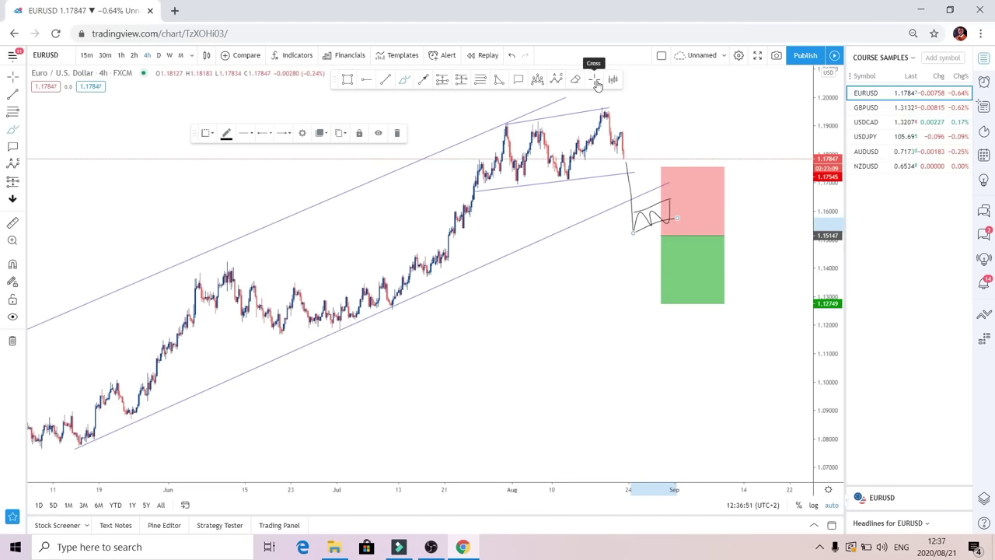
Adjust the short position's stop to 1.16649 and its target to 1.07774
click(662, 168)
drag(662, 168, 666, 193)
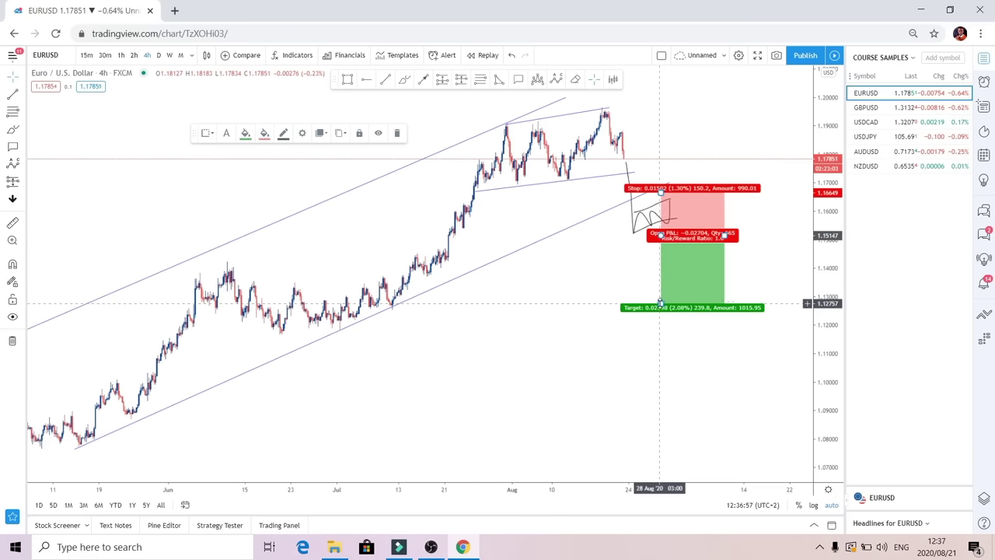
drag(660, 303, 678, 445)
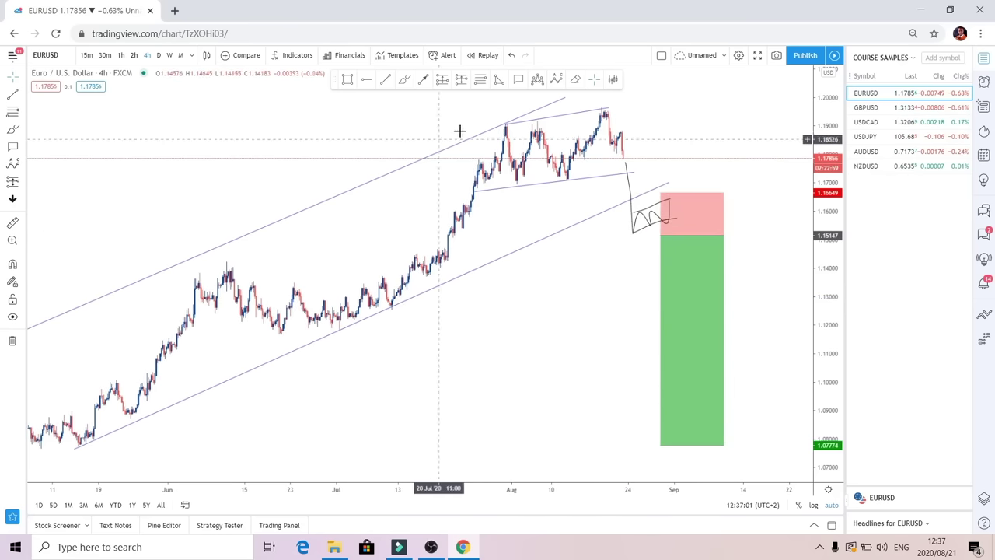
Draw an arrow from about 1.1636 on 31 August 2020 down to the short position's target level
click(676, 209)
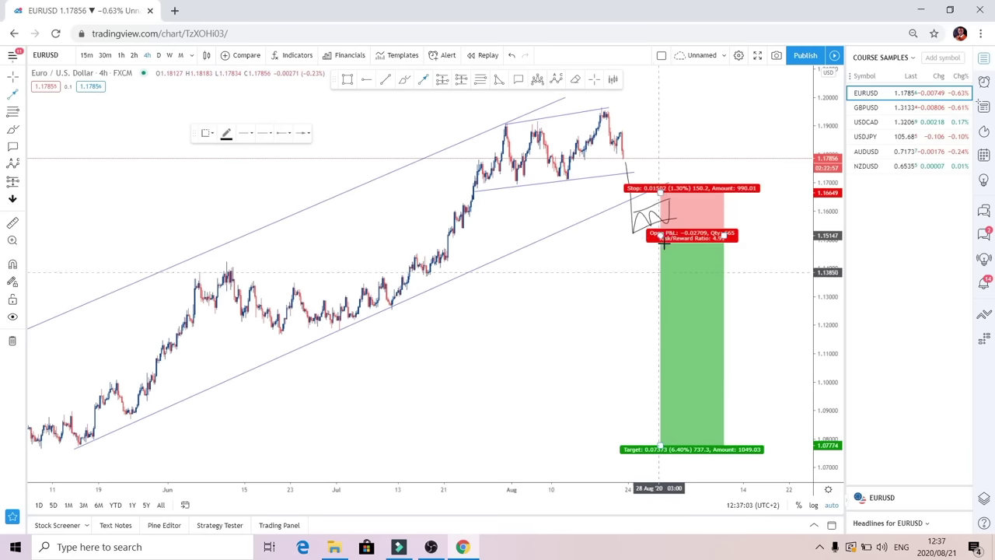
click(668, 201)
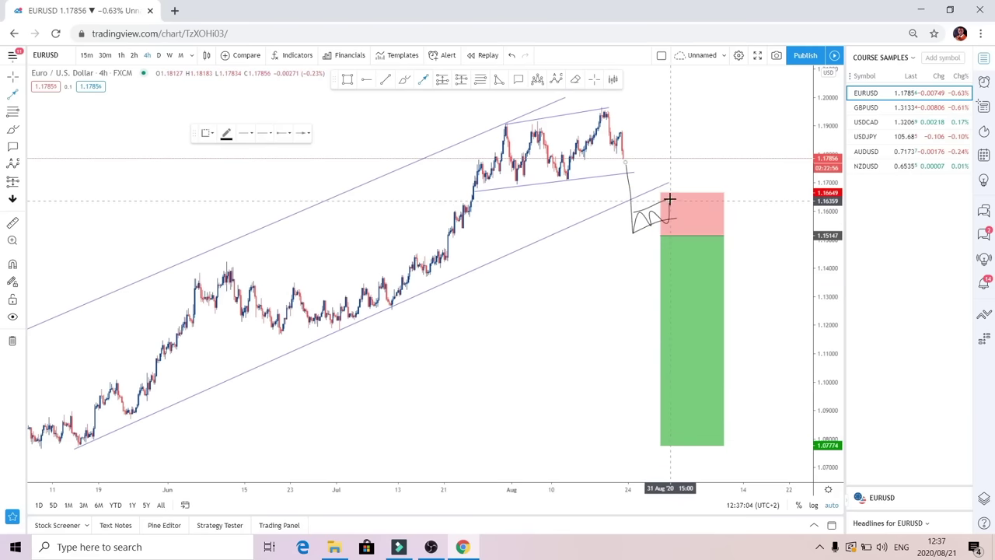
click(710, 446)
drag(768, 337, 756, 332)
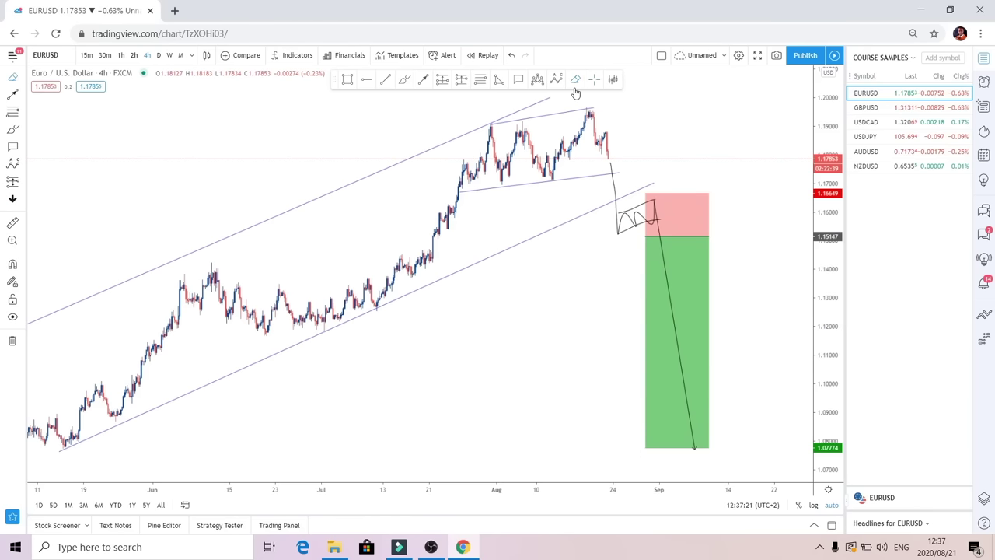
Erase the short position, the arrow and the brushed zigzag with its boundary strokes
click(642, 225)
click(665, 240)
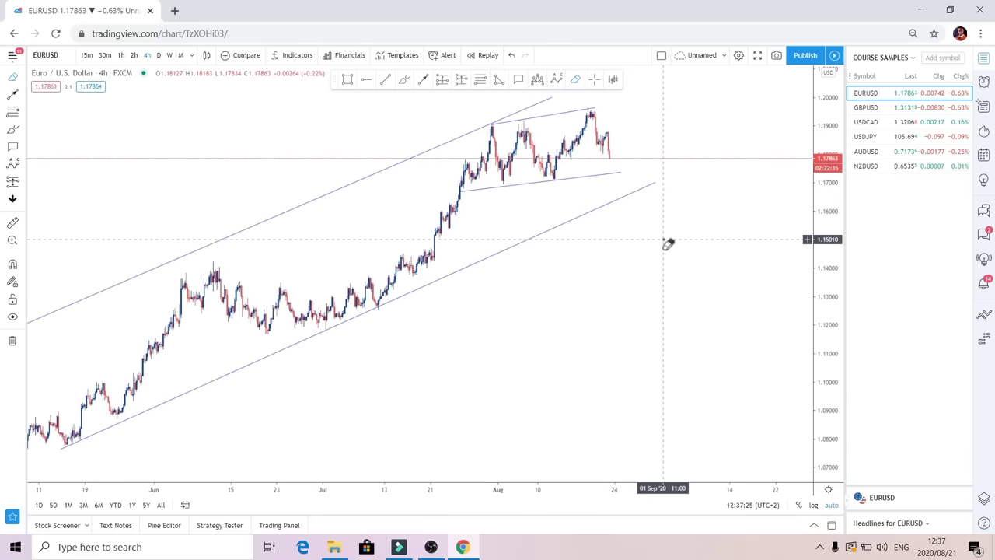
Start a bars pattern at the 14 May 2020 low, where the lower channel line begins
scroll(651, 249, left, 2)
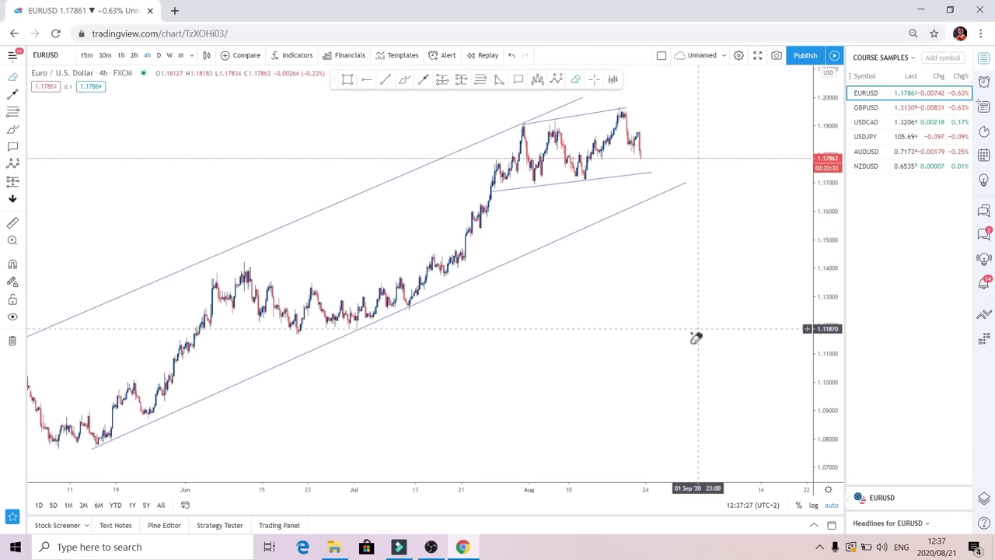
scroll(693, 338, left, 1)
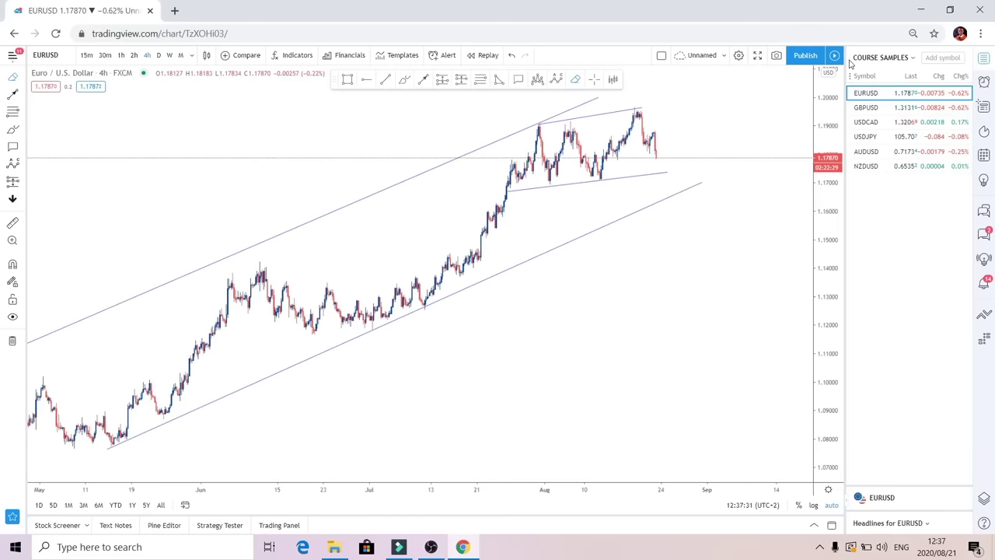
click(614, 81)
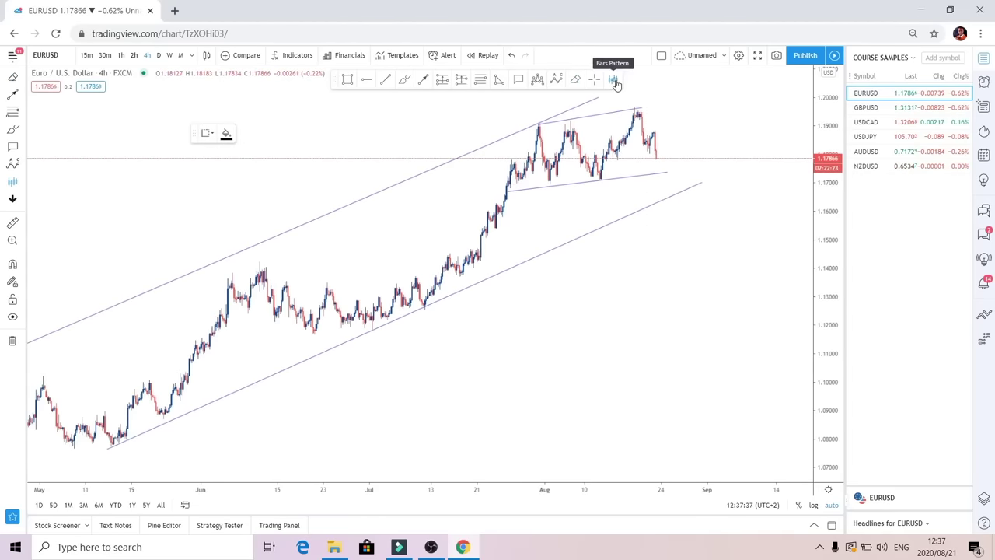
click(113, 435)
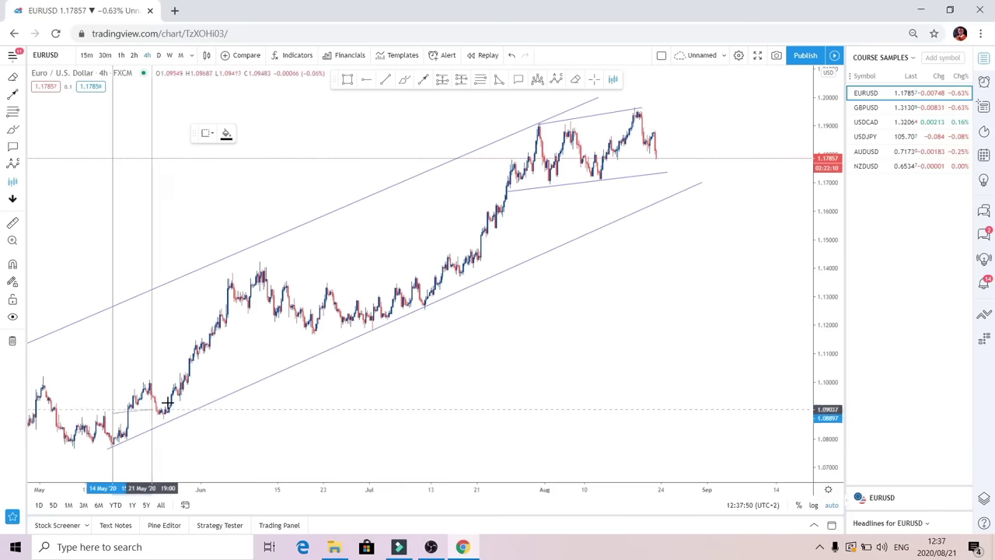
Copy the rally from 14 May to the late-July peak as a bars pattern and place it flipped, falling from the 17 August high
click(521, 178)
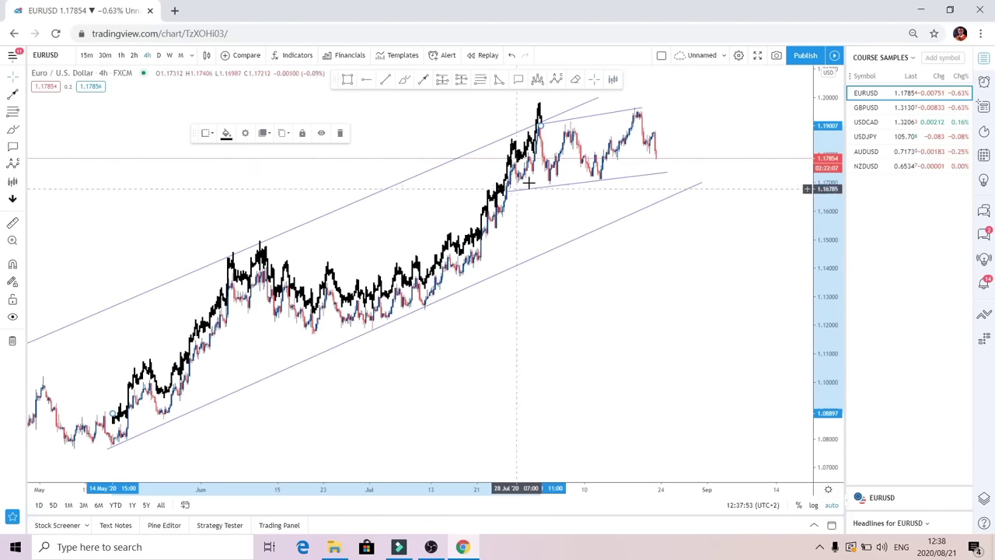
drag(475, 276, 576, 209)
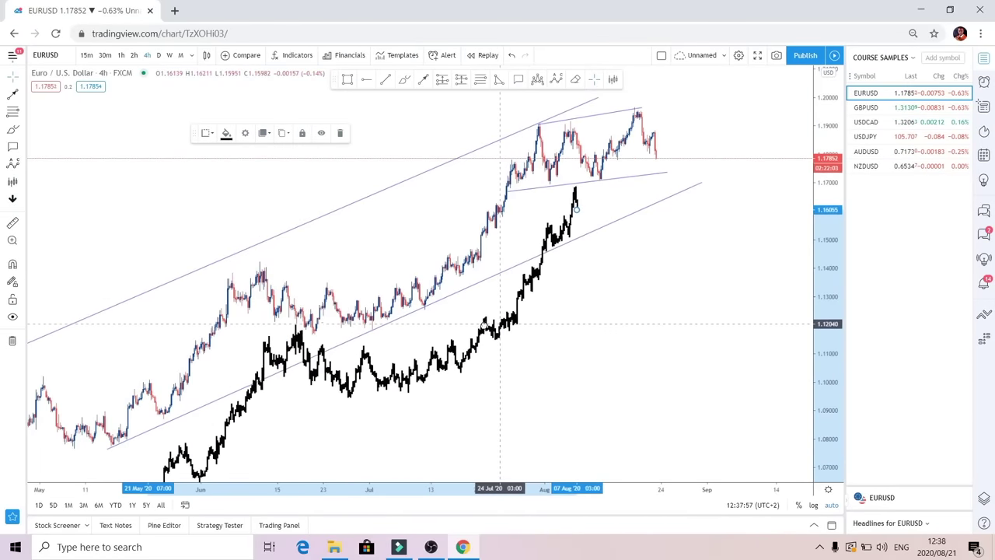
drag(500, 324, 466, 306)
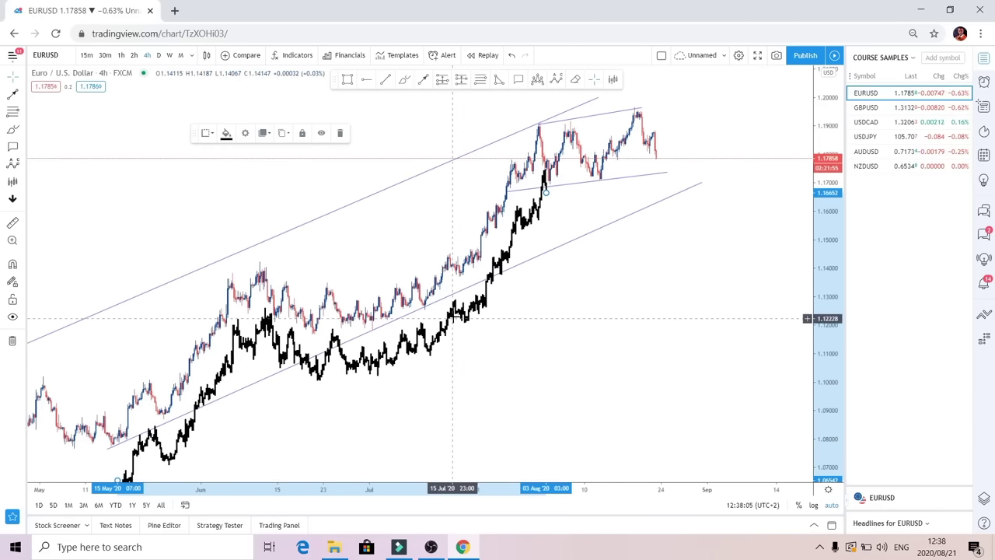
mouse_move(452, 318)
mouse_down()
mouse_move(465, 260)
mouse_move(498, 233)
mouse_move(152, 418)
mouse_move(183, 347)
mouse_move(213, 323)
mouse_move(296, 187)
mouse_up()
drag(372, 299, 663, 272)
mouse_move(617, 313)
mouse_down()
mouse_move(439, 331)
mouse_move(505, 355)
mouse_move(563, 327)
mouse_move(541, 305)
mouse_move(564, 303)
mouse_move(540, 300)
mouse_up()
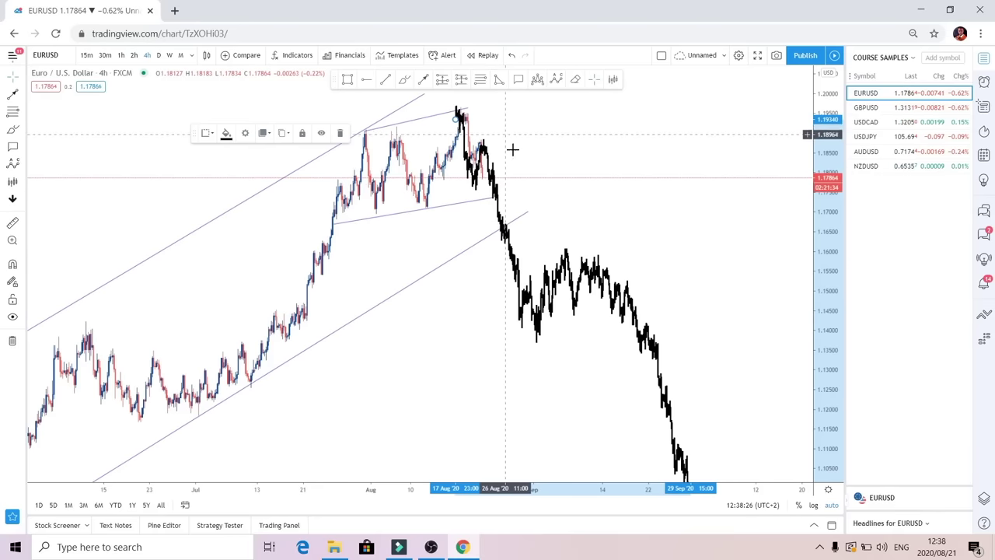
drag(591, 186, 645, 189)
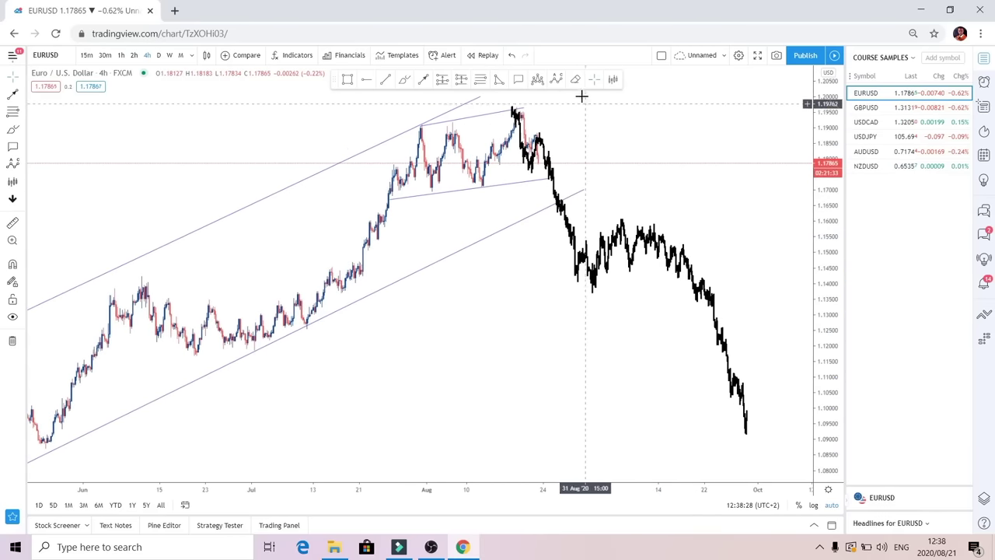
Draw two rising, roughly parallel trend lines below and above the September correction in the projected bars
click(410, 84)
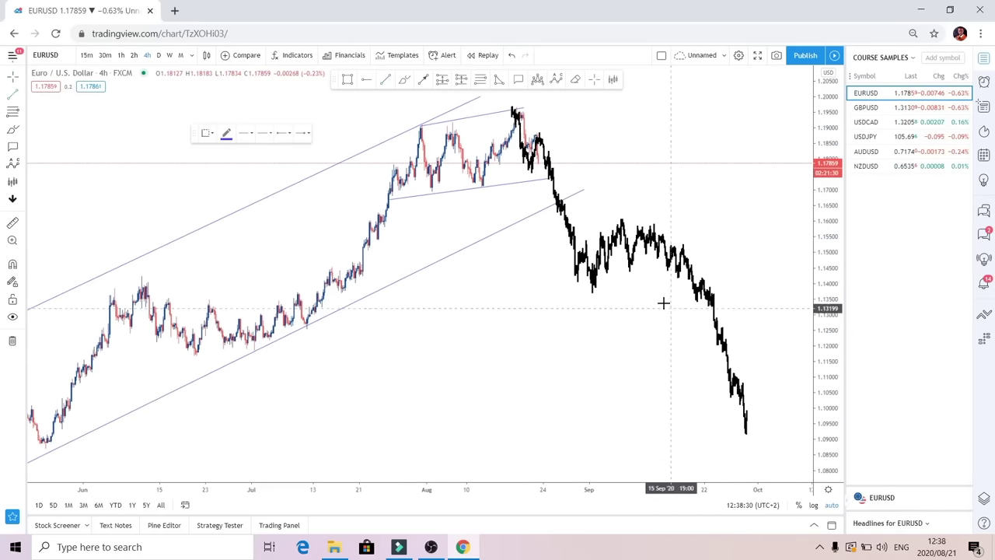
drag(585, 298, 674, 245)
click(584, 326)
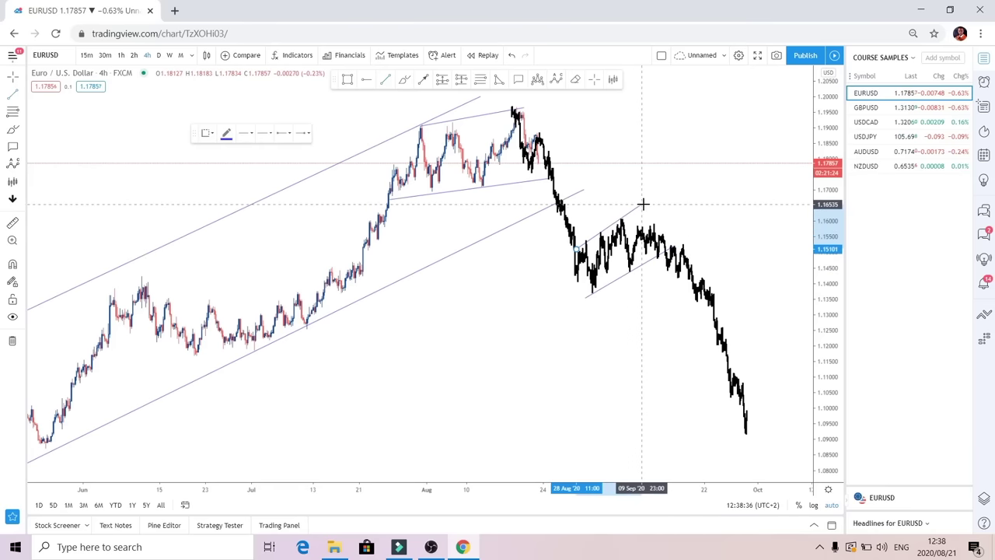
Place a short position below the projected flag with entry at 1.14381 and stop at 1.16481, widened to cover the projected drop
drag(733, 220, 670, 238)
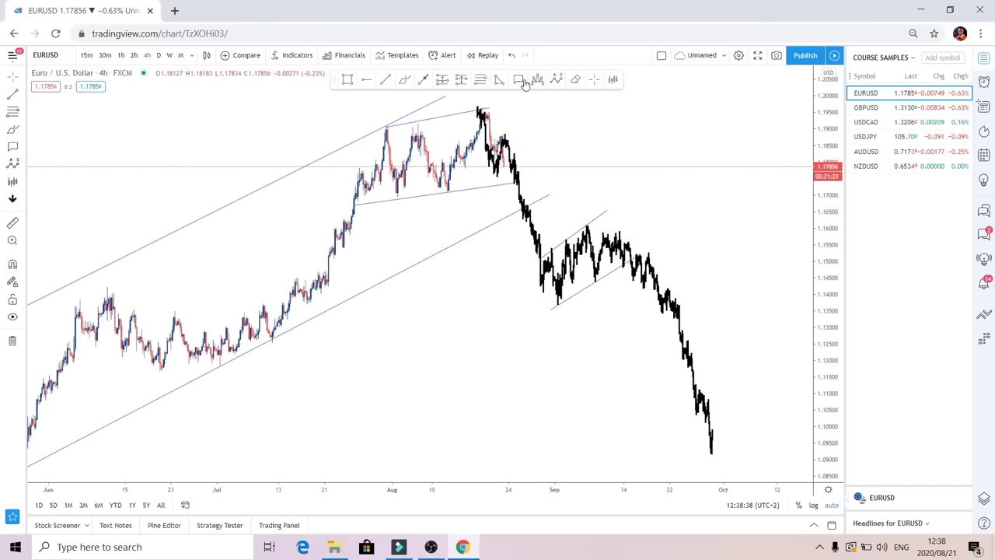
click(639, 253)
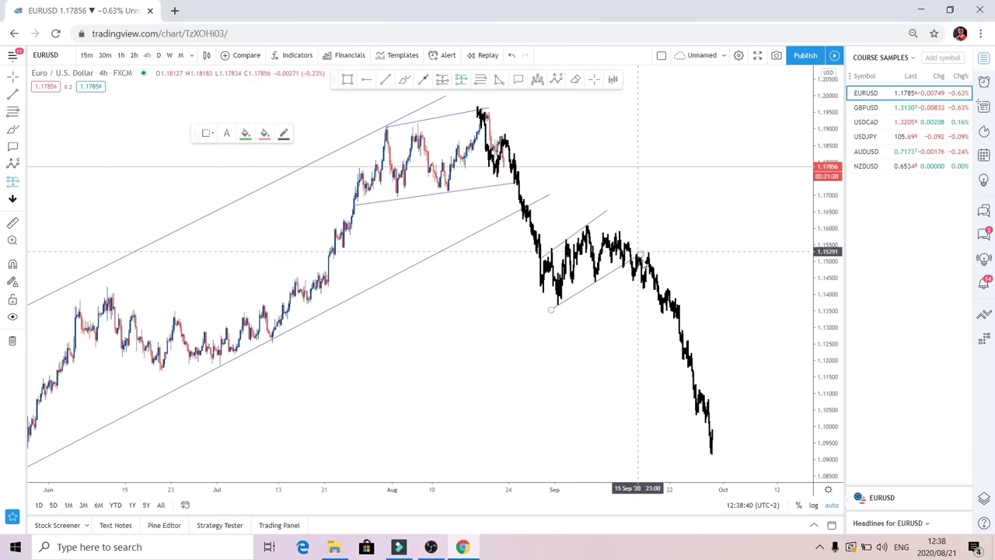
click(612, 281)
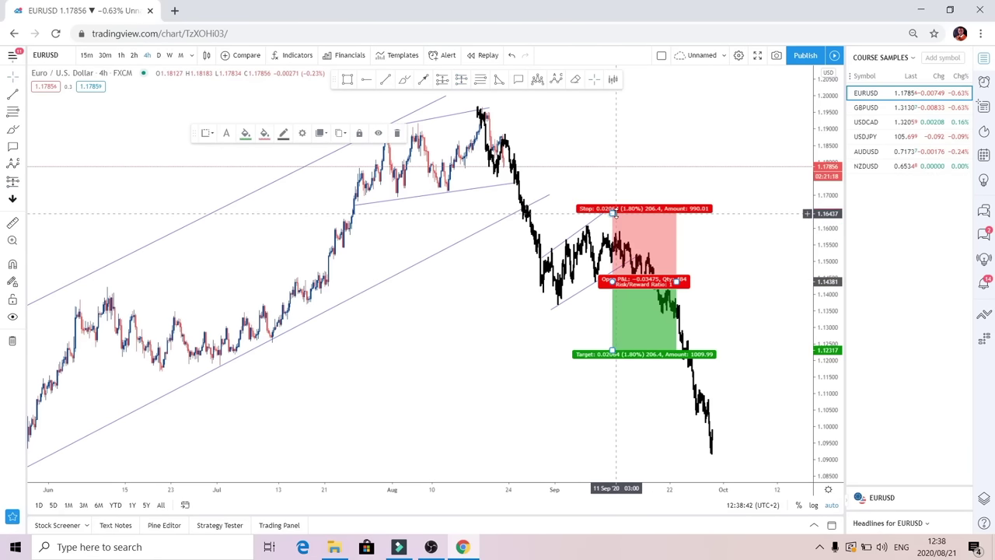
drag(613, 211, 613, 207)
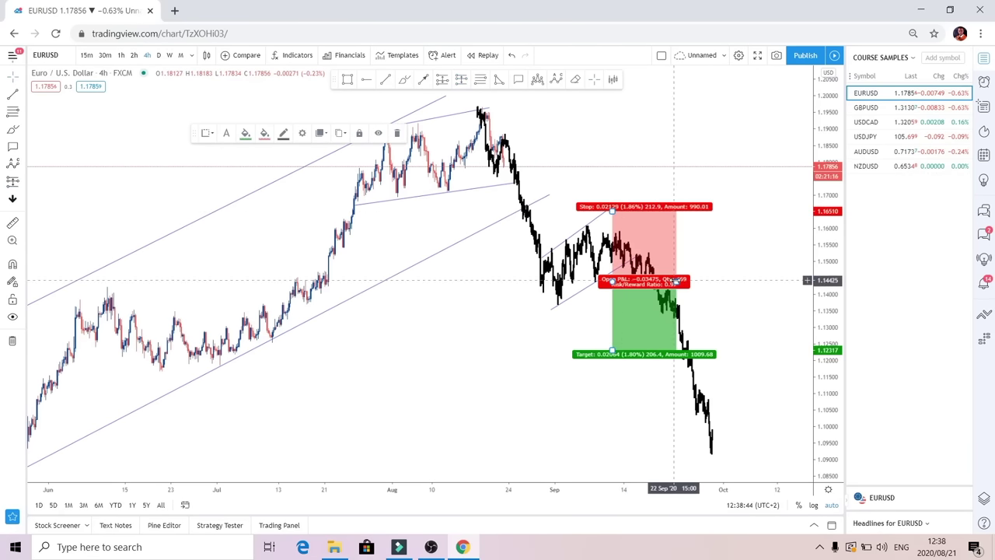
drag(674, 279, 716, 281)
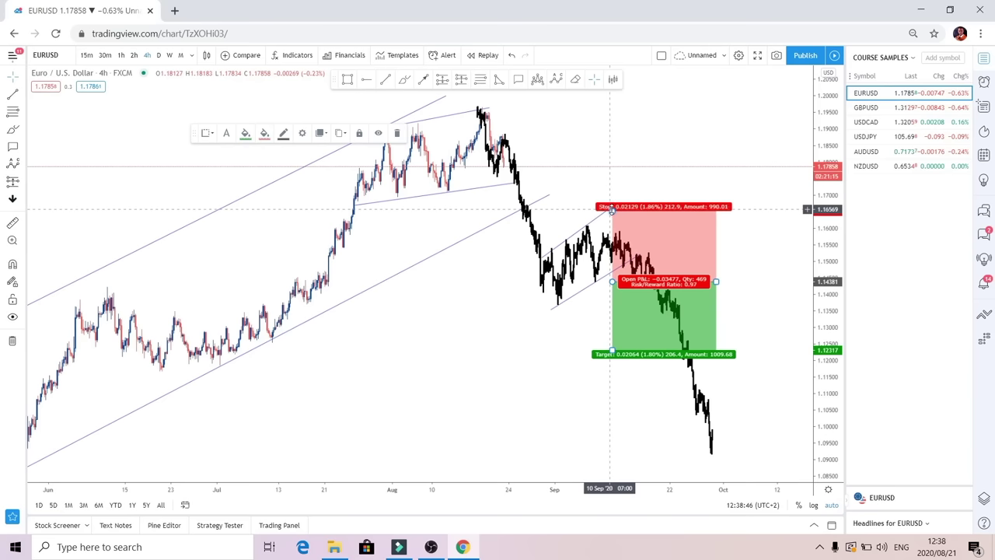
drag(613, 209, 613, 210)
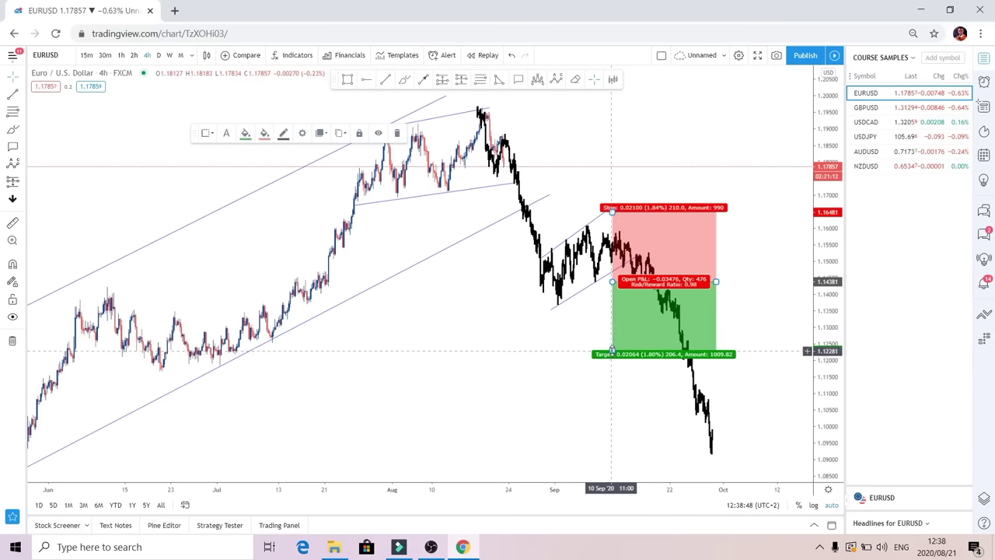
Lower the short position's target past the end of the projected decline, to 1.07858
drag(612, 351, 617, 461)
scroll(490, 316, down, 3)
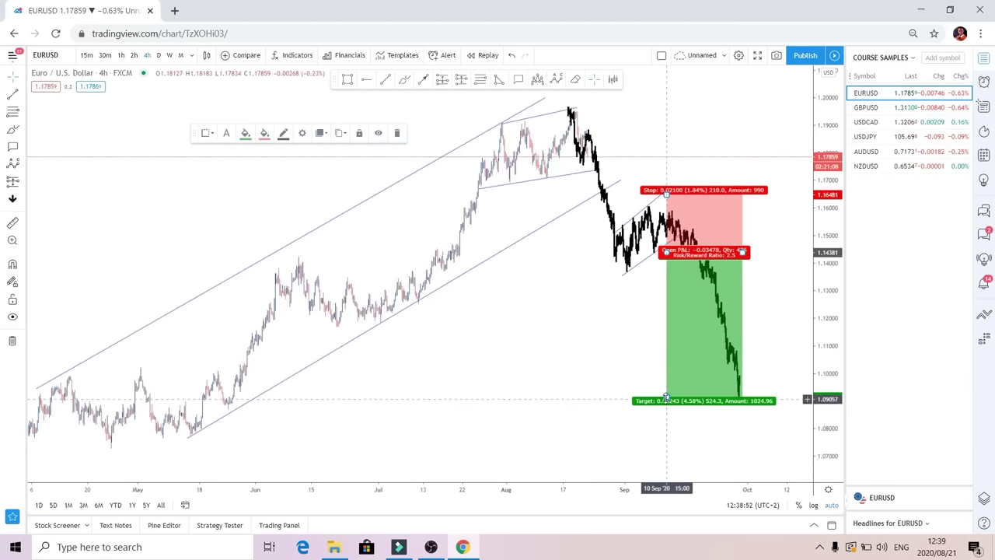
drag(666, 396, 666, 432)
scroll(604, 393, up, 1)
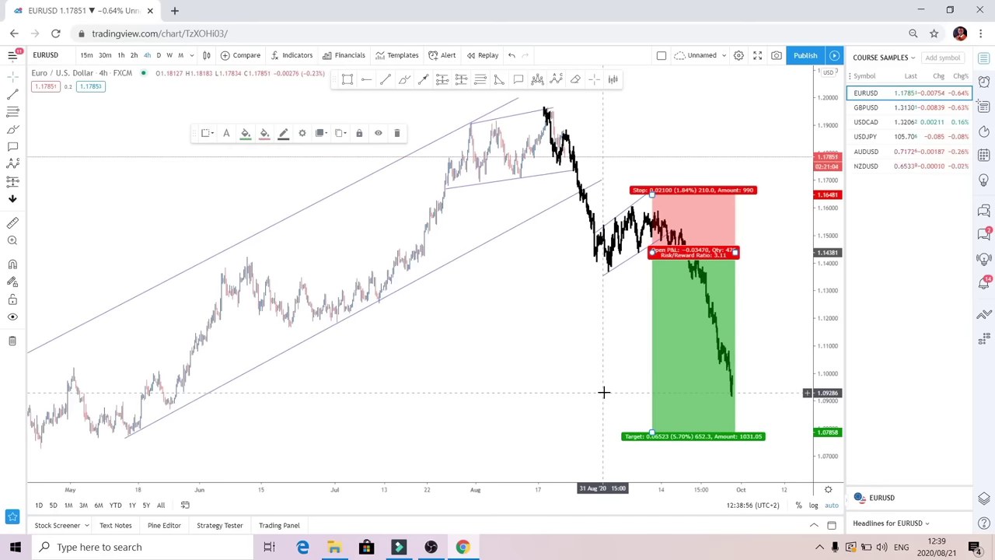
scroll(604, 392, up, 2)
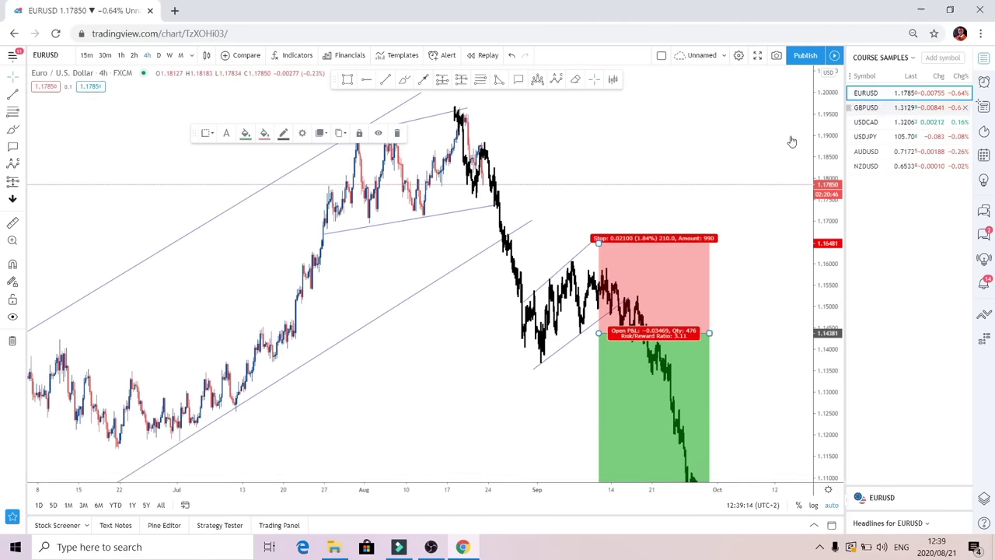
Switch the chart to GBPUSD on the daily timeframe and bring the earlier price history into view
click(894, 107)
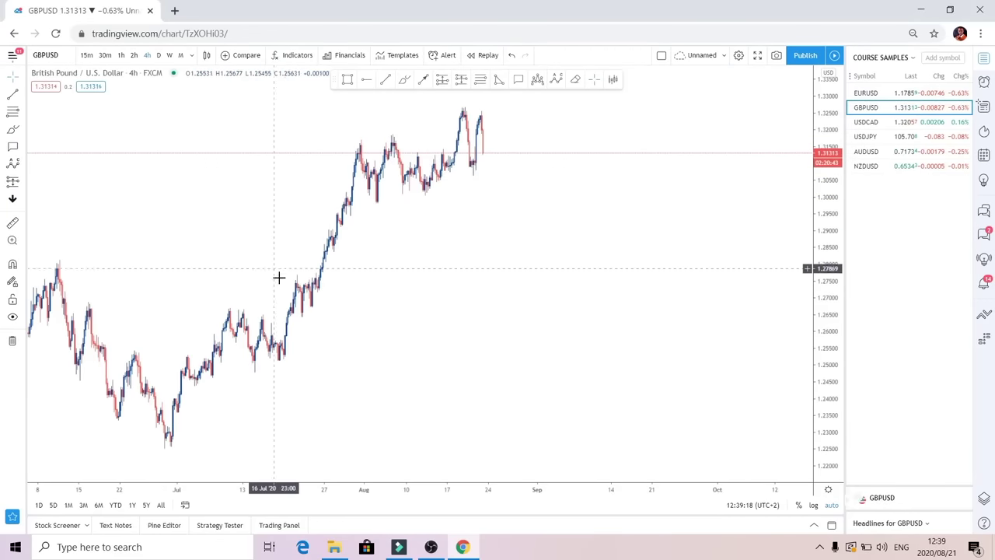
drag(304, 282, 535, 272)
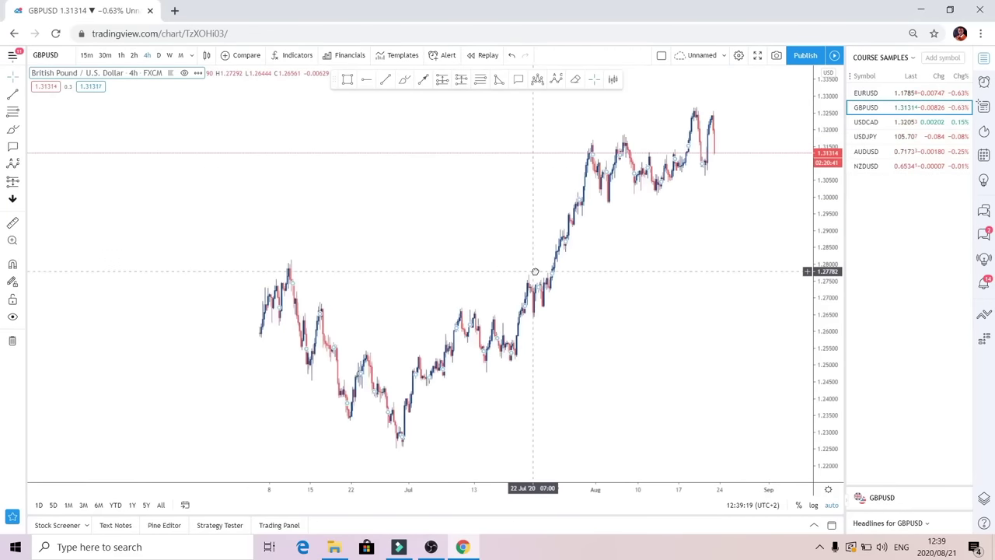
click(160, 55)
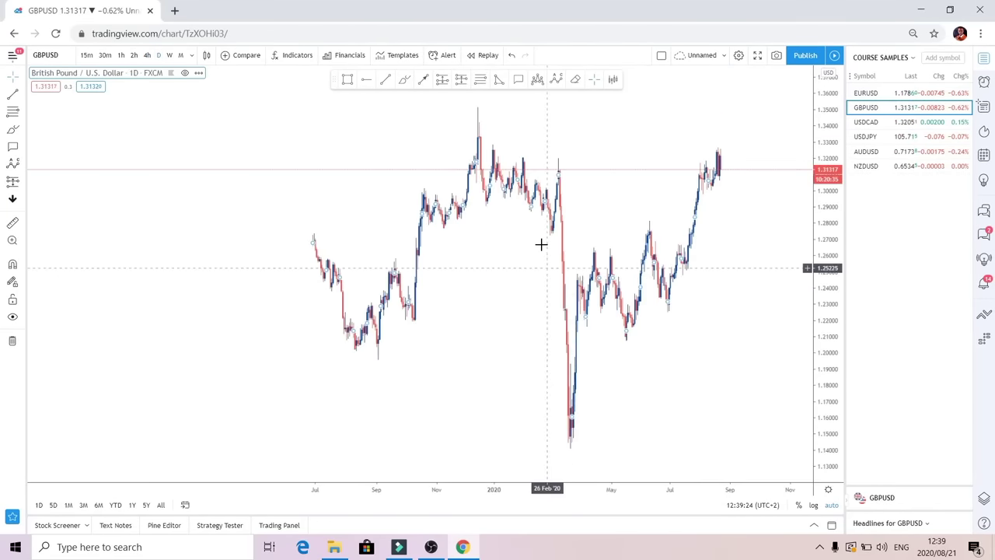
Draw horizontal rays from late February 2019 at the 1.33585 resistance and the 1.20131 support
click(371, 84)
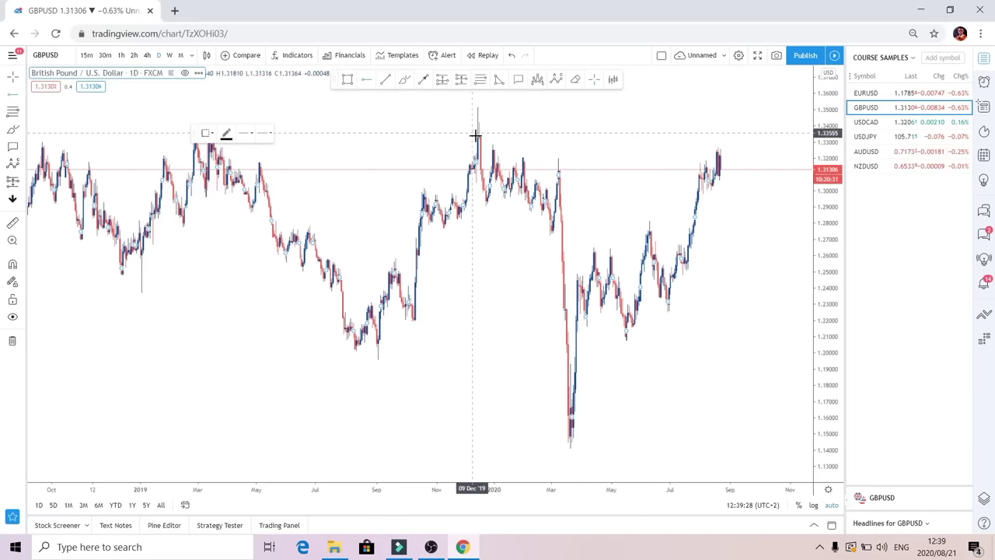
click(190, 132)
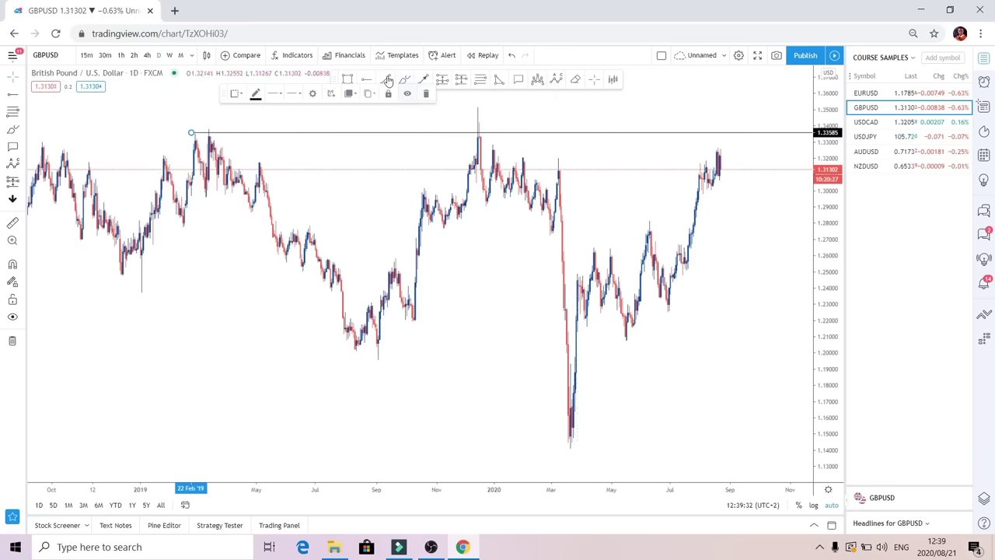
click(363, 82)
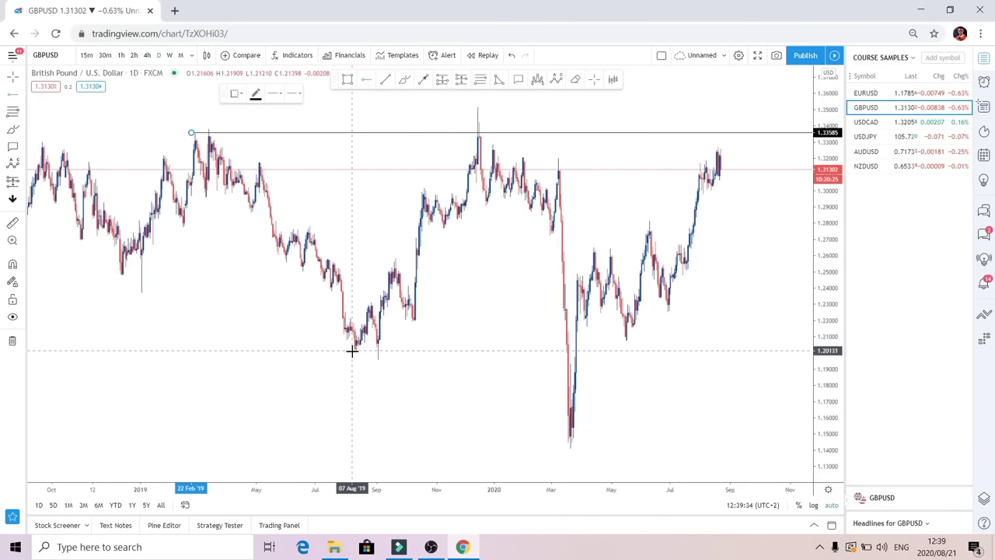
drag(352, 350, 186, 360)
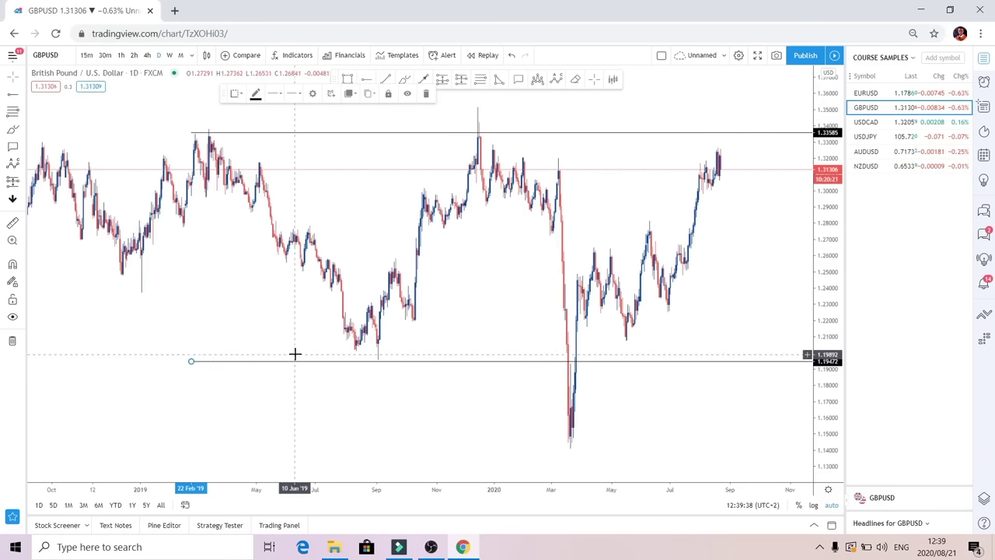
drag(191, 362, 187, 349)
Switch to the 4-hour timeframe and draw a rising trend line under the lows from 29 June at about 1.22346 to about 1.30228
drag(658, 297, 666, 298)
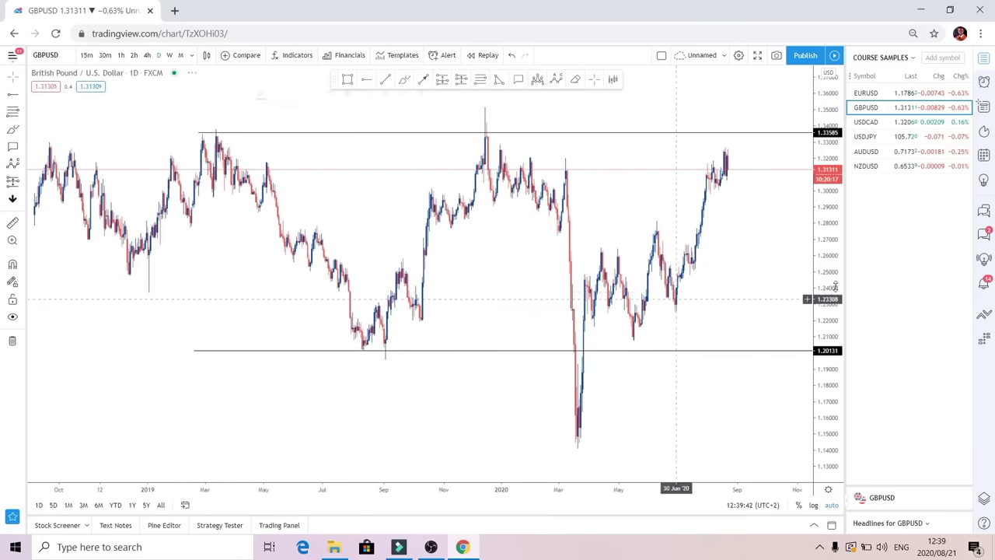
click(148, 55)
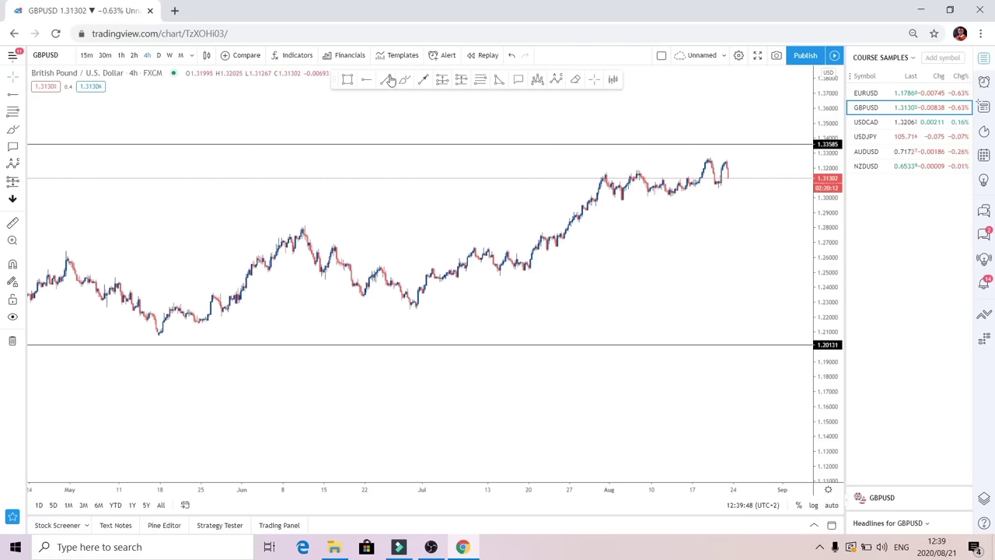
click(412, 311)
click(739, 194)
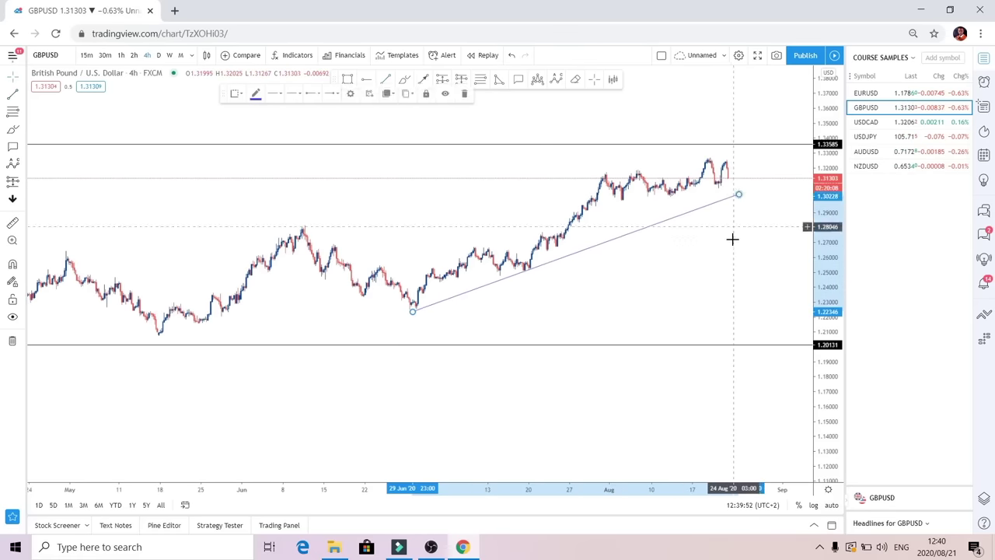
click(732, 239)
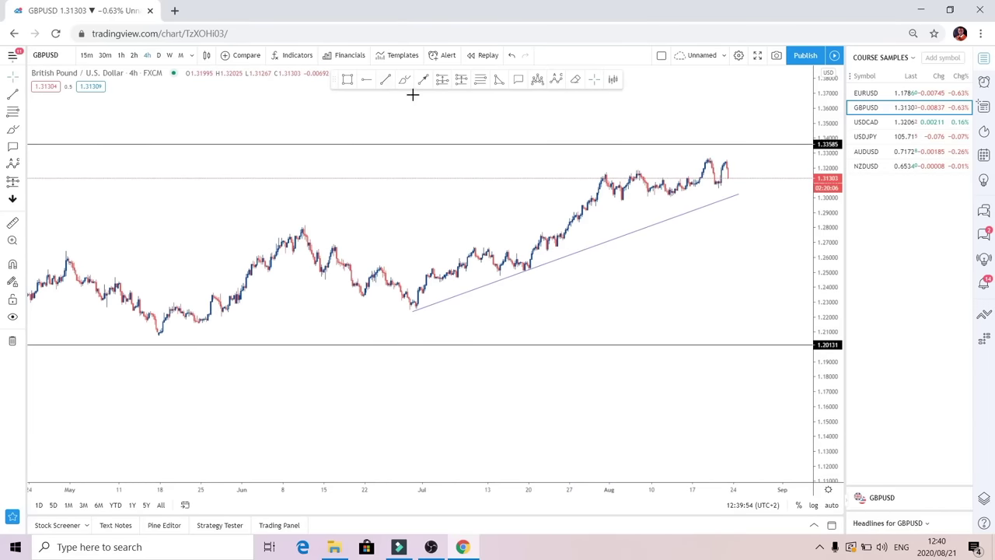
Draw the channel's upper trend line from 23 June at about 1.25440 through the 31 July high, extended to about 1.34300
click(605, 178)
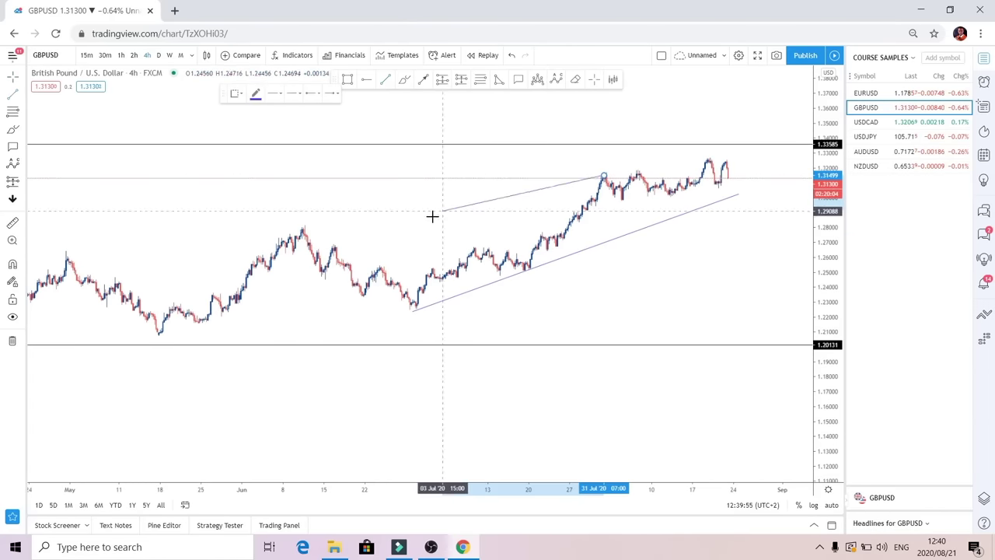
click(375, 265)
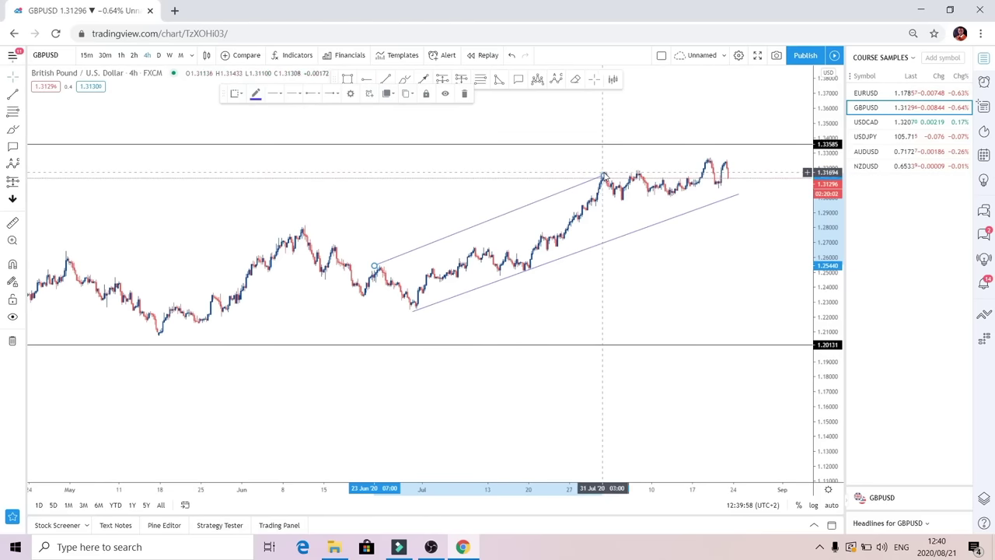
drag(604, 177, 708, 133)
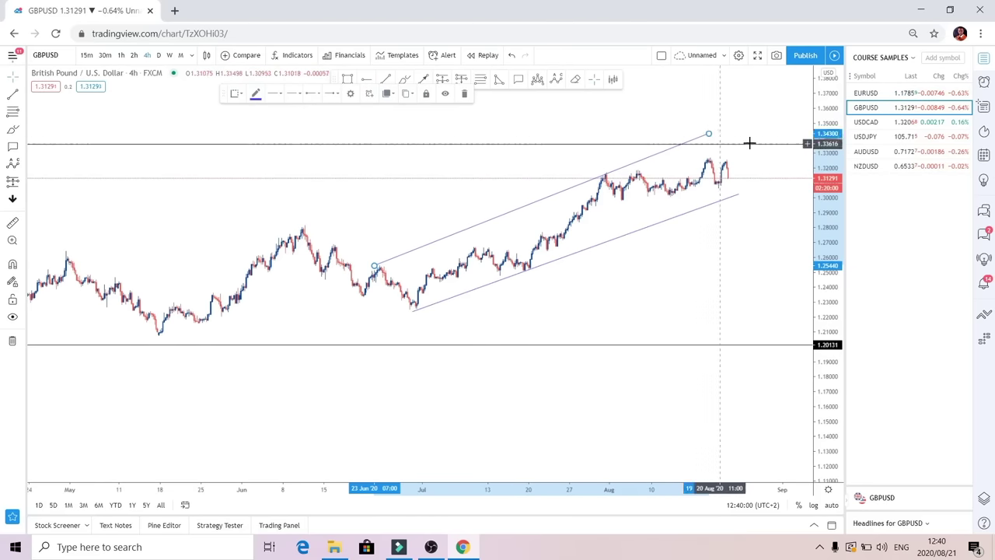
click(482, 111)
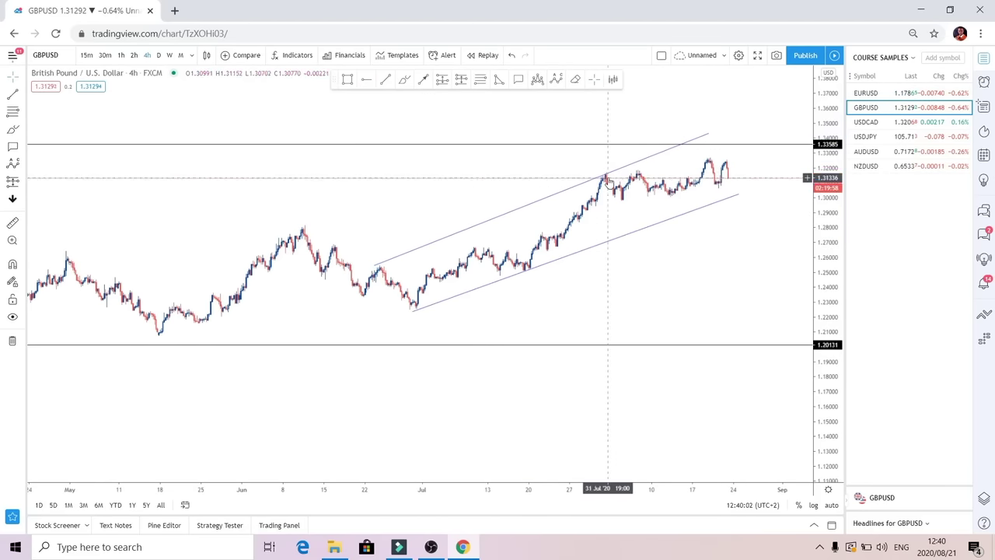
Enclose the August consolidation with an upper trend line to about 1.32899 and a lower one from about 1.29219 to 1.30847
click(384, 79)
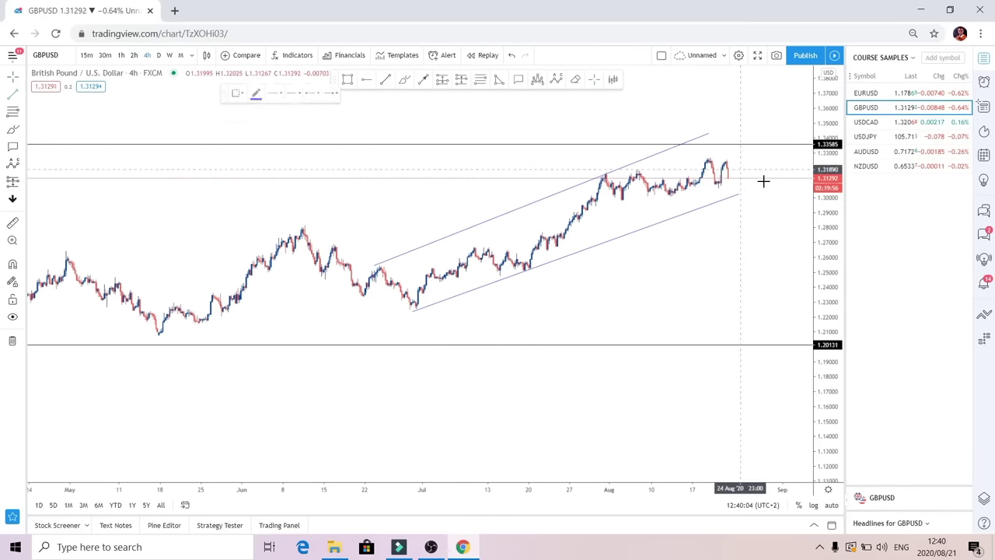
click(602, 178)
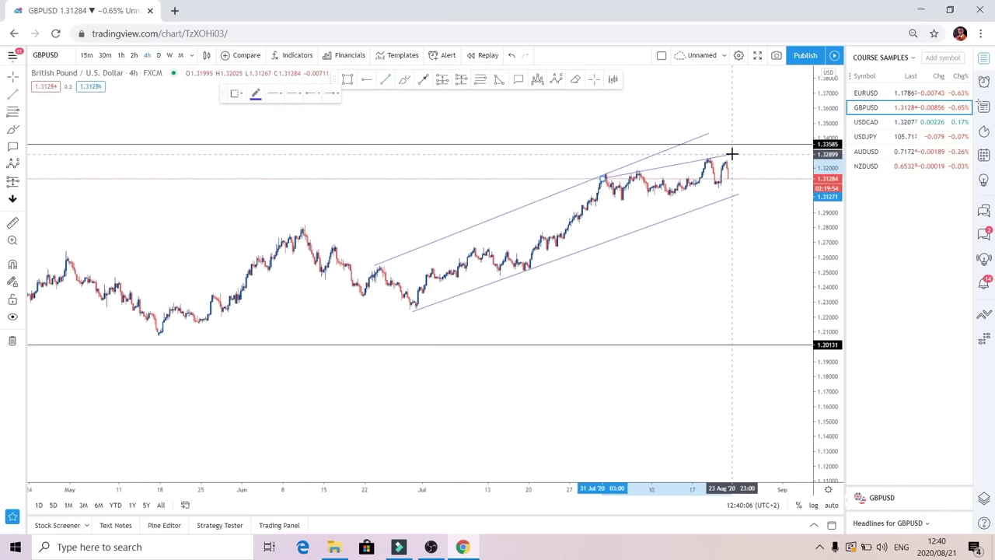
click(731, 153)
click(600, 208)
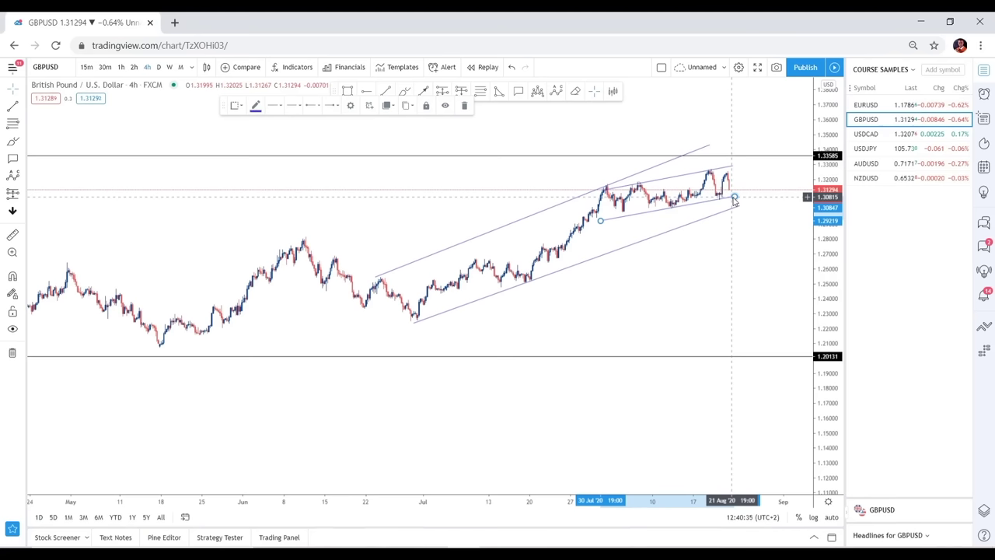
click(734, 197)
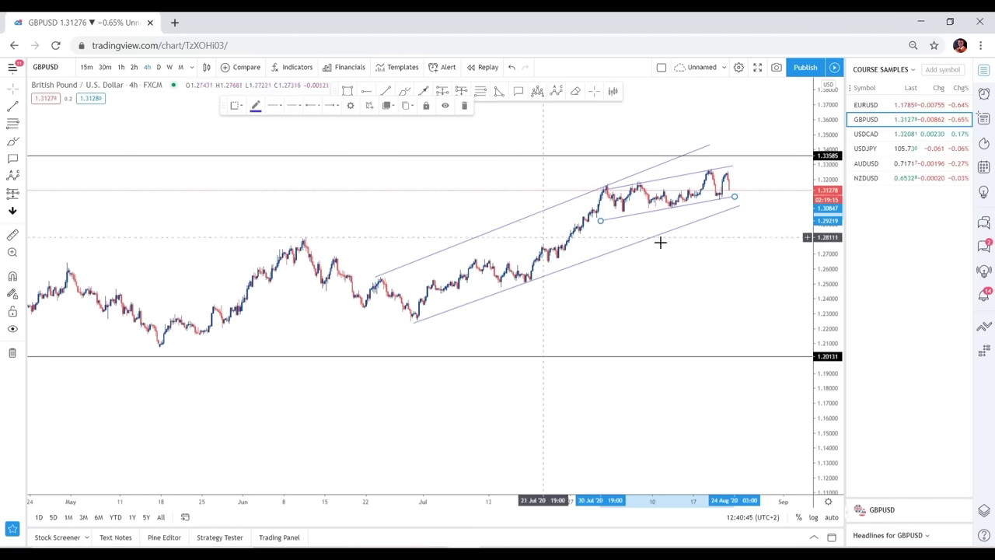
Switch to the 1-hour timeframe, reset the chart view and move the start of the consolidation's upper trend line to about 1.31454 on 31 July
click(120, 67)
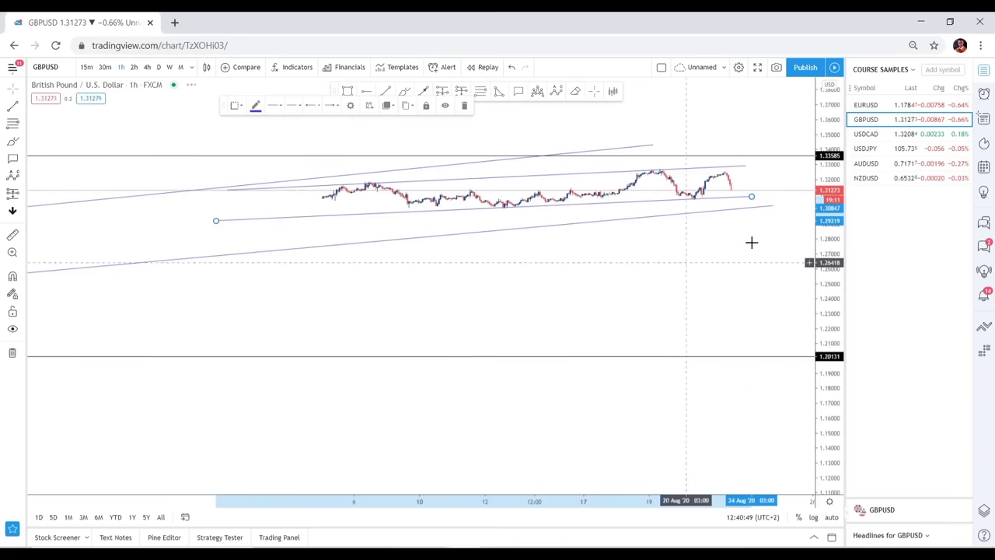
drag(820, 245, 821, 229)
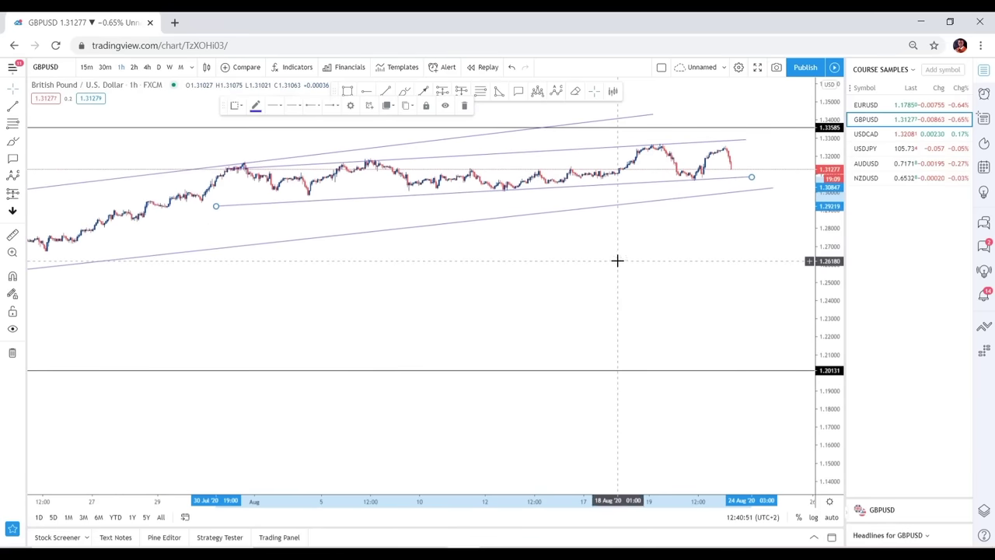
right_click(618, 265)
click(665, 271)
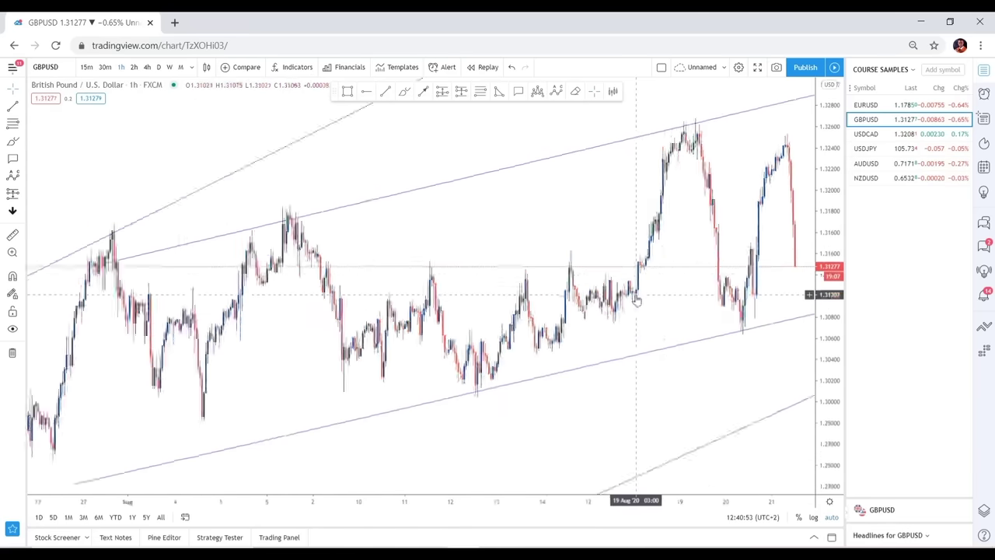
scroll(493, 393, down, 3)
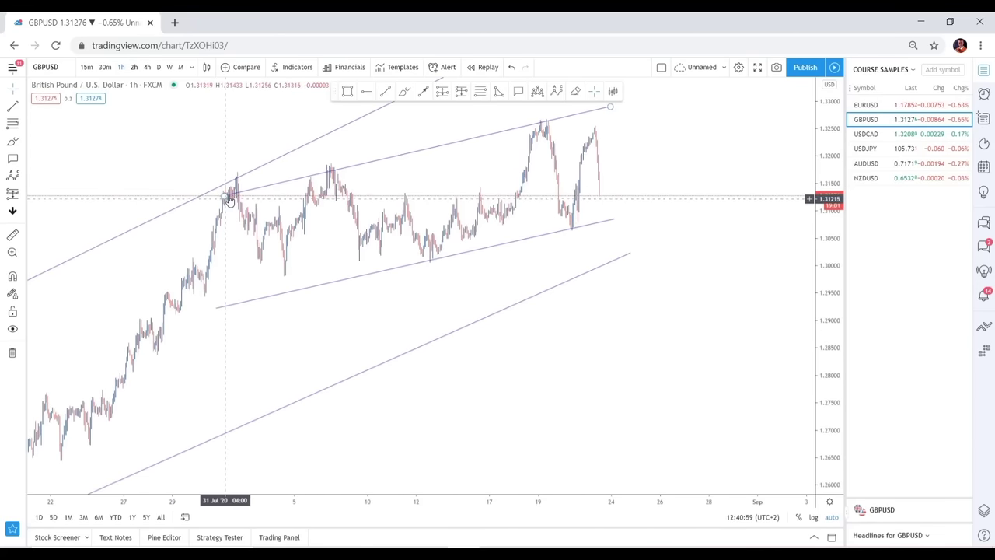
drag(228, 197, 223, 186)
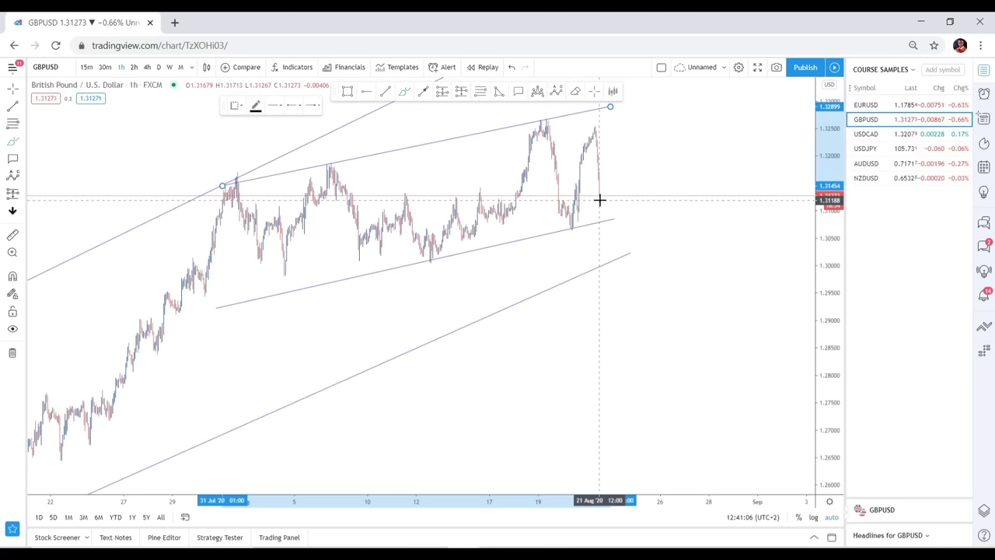
Brush a projected path breaking below the channel, consolidating between two rising boundary lines and falling to about 1.26411 by 28 August
mouse_move(600, 198)
mouse_down()
mouse_move(609, 299)
mouse_move(635, 309)
mouse_move(675, 293)
mouse_up()
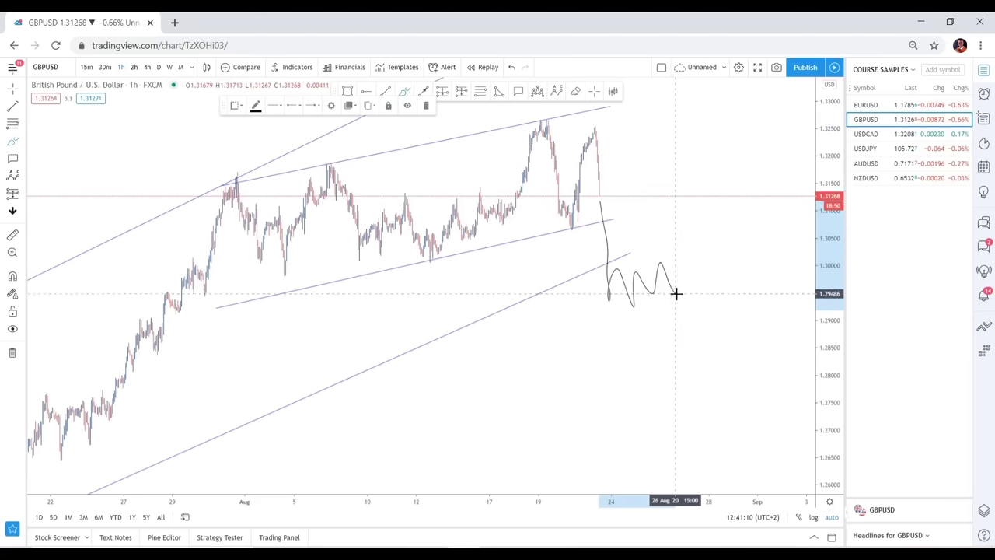
drag(677, 255, 604, 273)
click(625, 316)
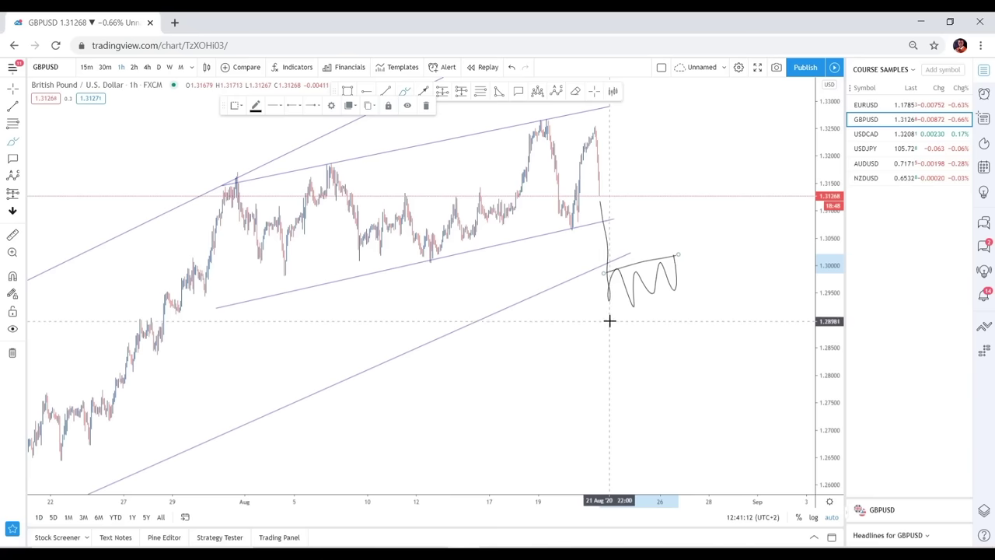
click(730, 293)
drag(678, 251, 719, 462)
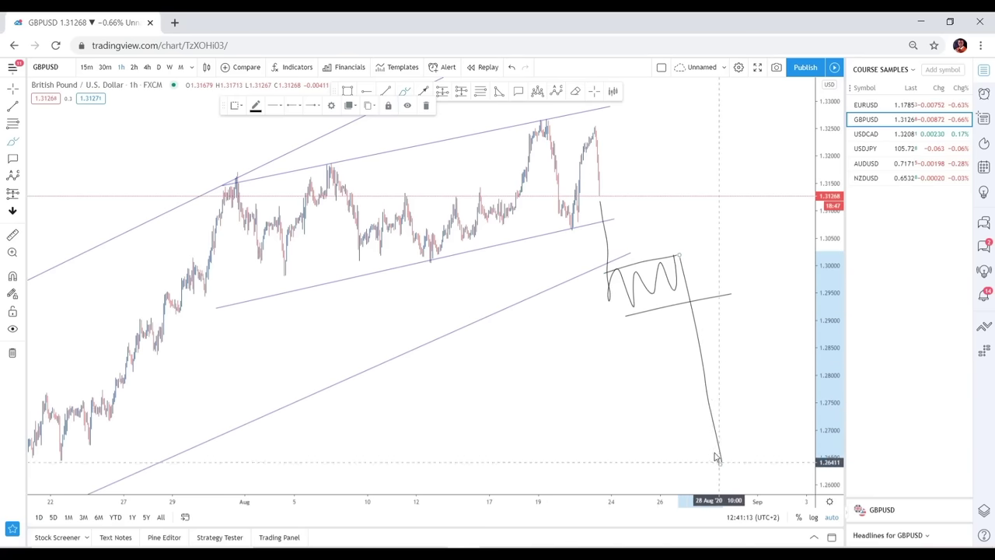
Draw an arrow from about 1.30187 down to about 1.26579 and place a short position with its entry at about 1.29194
click(424, 94)
drag(675, 256, 733, 452)
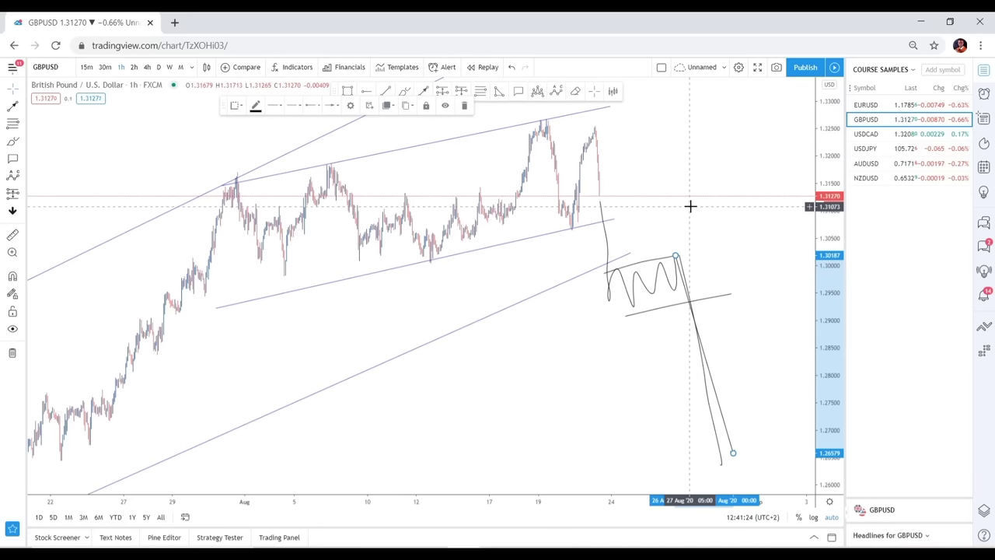
click(459, 91)
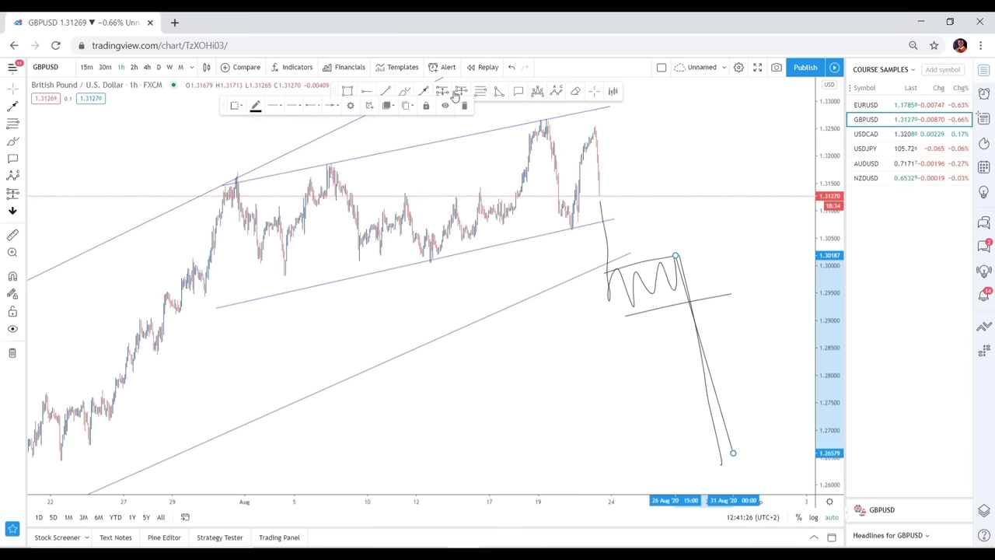
click(681, 308)
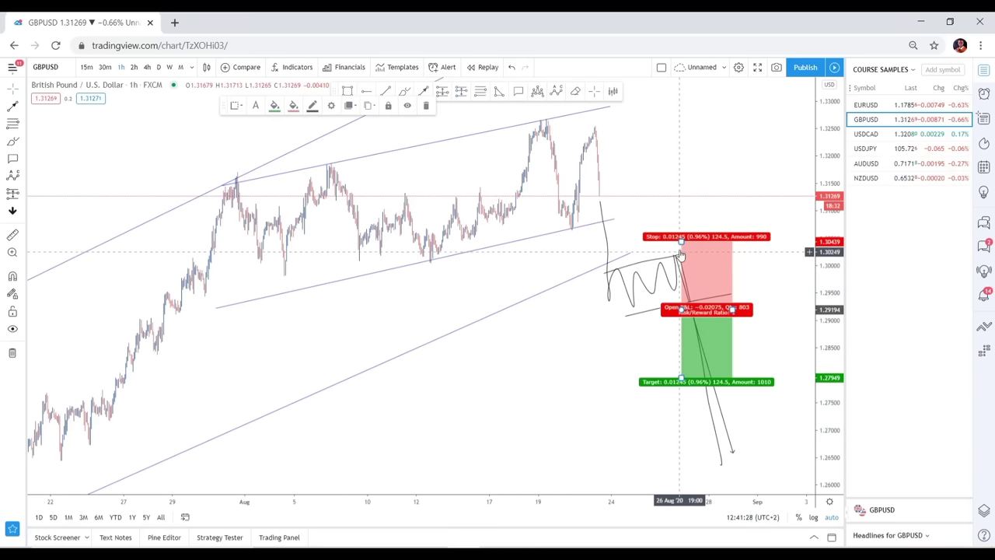
Delete the brushed downward stroke beside the arrow and lower the short position's target to about 1.26517
click(713, 423)
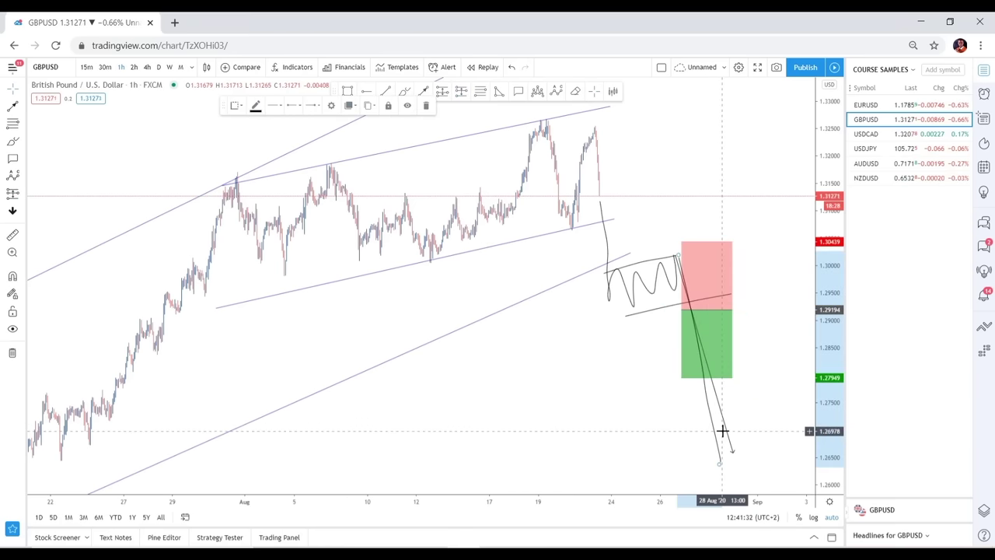
key(Delete)
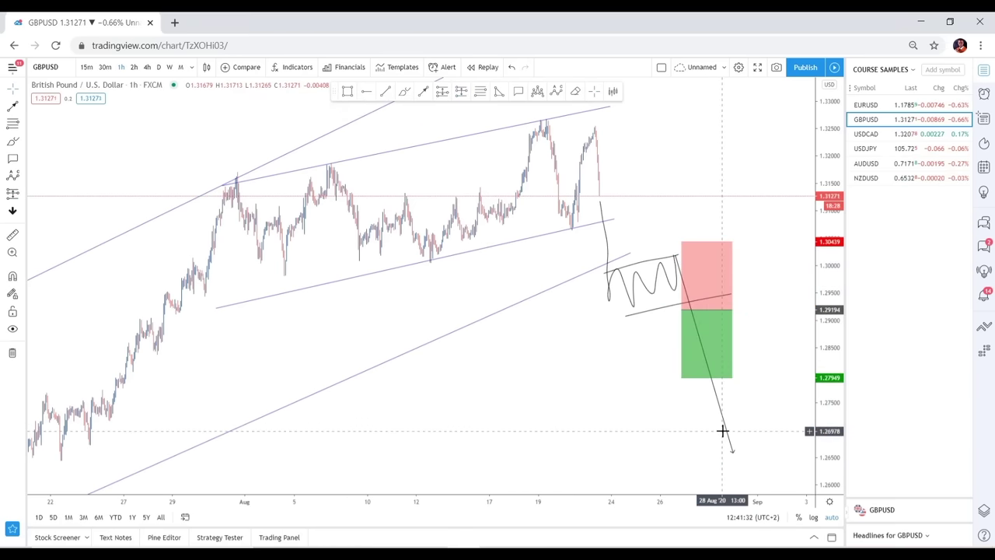
click(677, 381)
drag(677, 381, 678, 456)
Lower the short position's target to about 1.224, extend the arrow's tip down below 1.24000 and widen the position to early September
scroll(624, 425, down, 2)
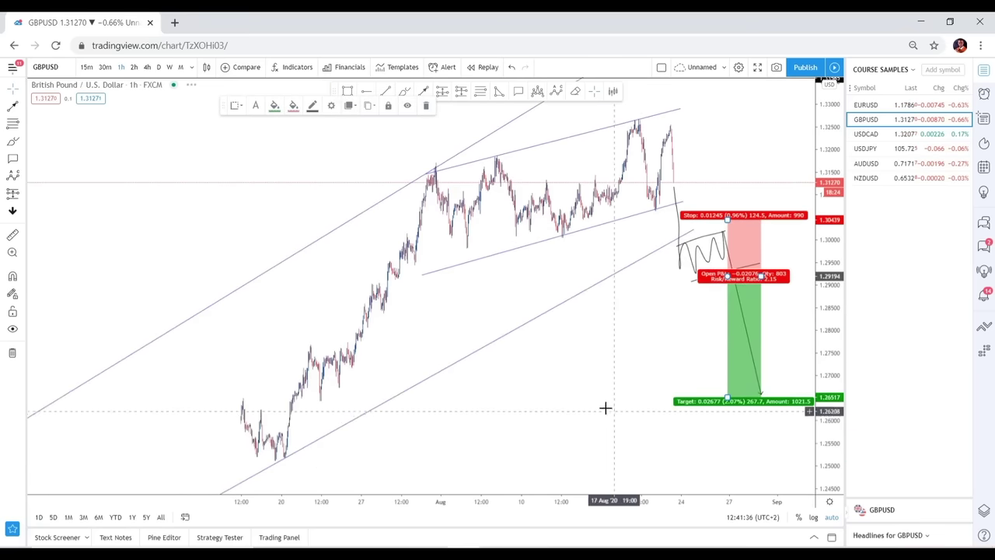
scroll(712, 417, down, 2)
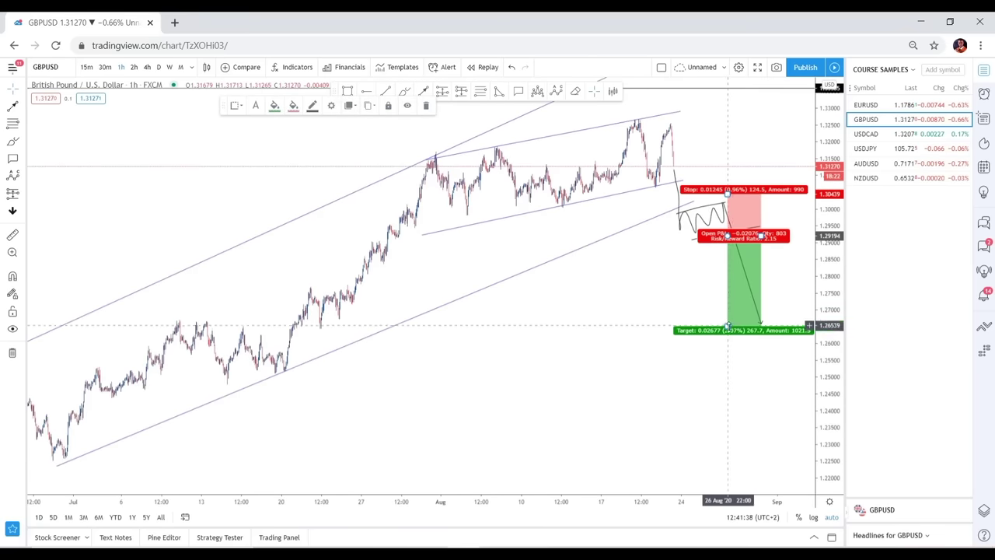
drag(728, 325, 706, 464)
scroll(684, 371, up, 1)
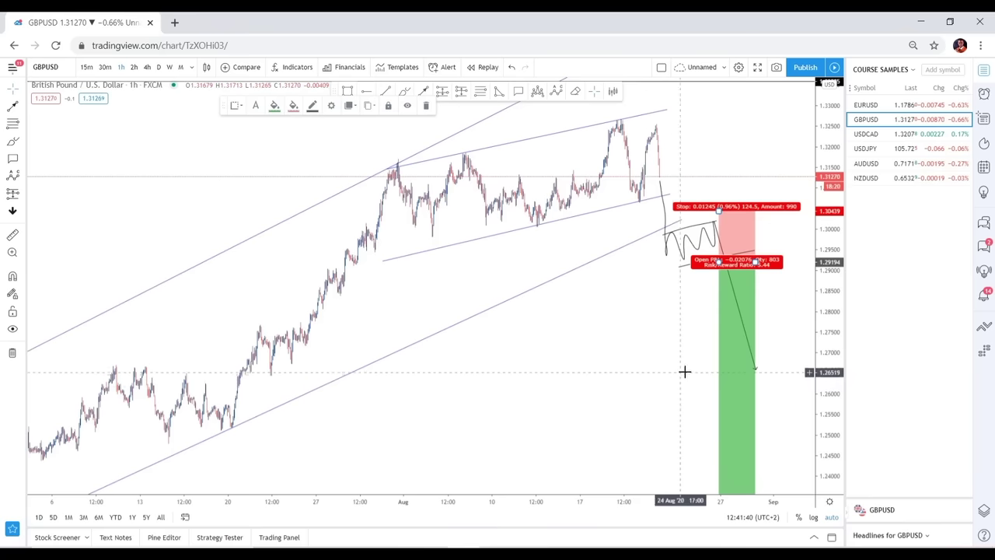
drag(755, 370, 747, 499)
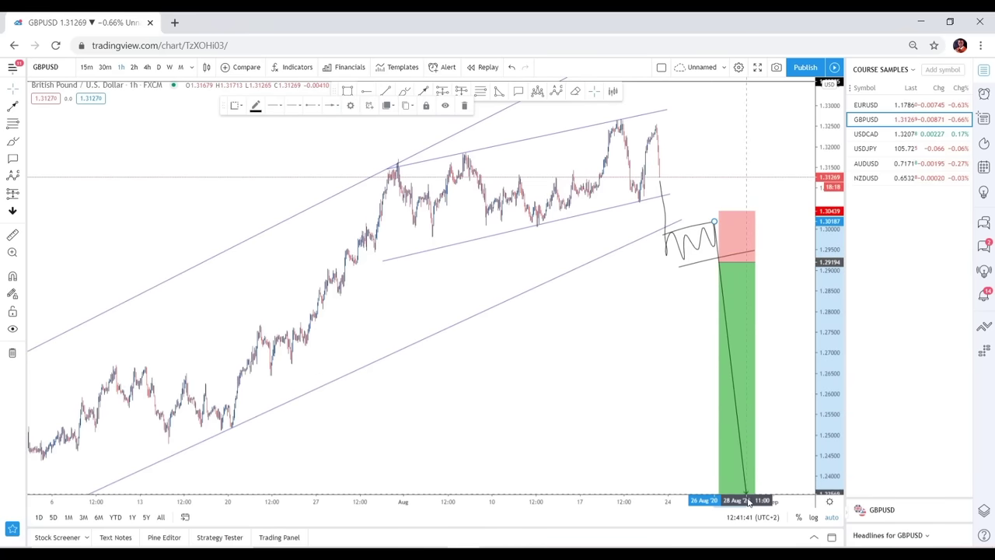
drag(754, 263, 783, 262)
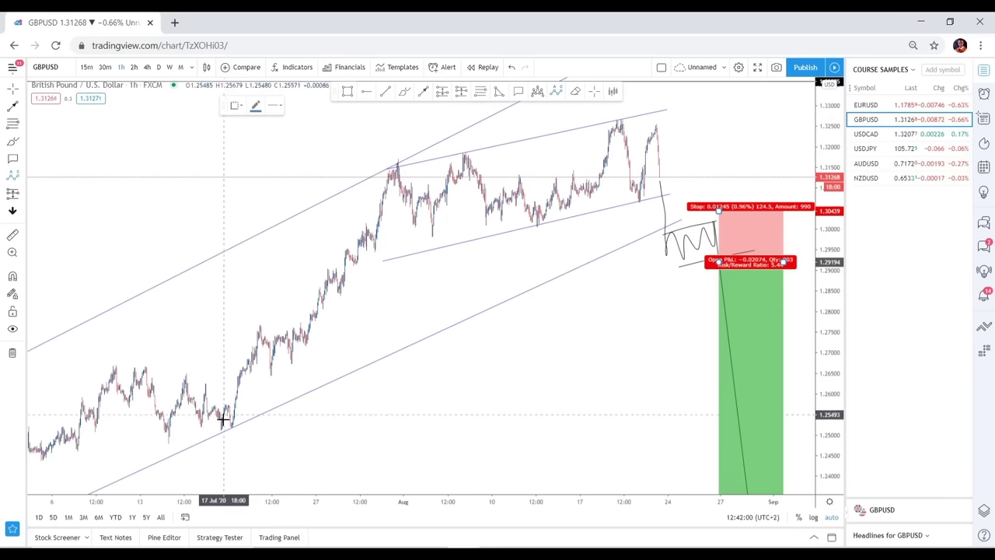
Draw an ABC correction wave with points at about 1.29458 (0), 1.31488 (A), 1.29682 (B) and 1.31853 (C)
click(374, 251)
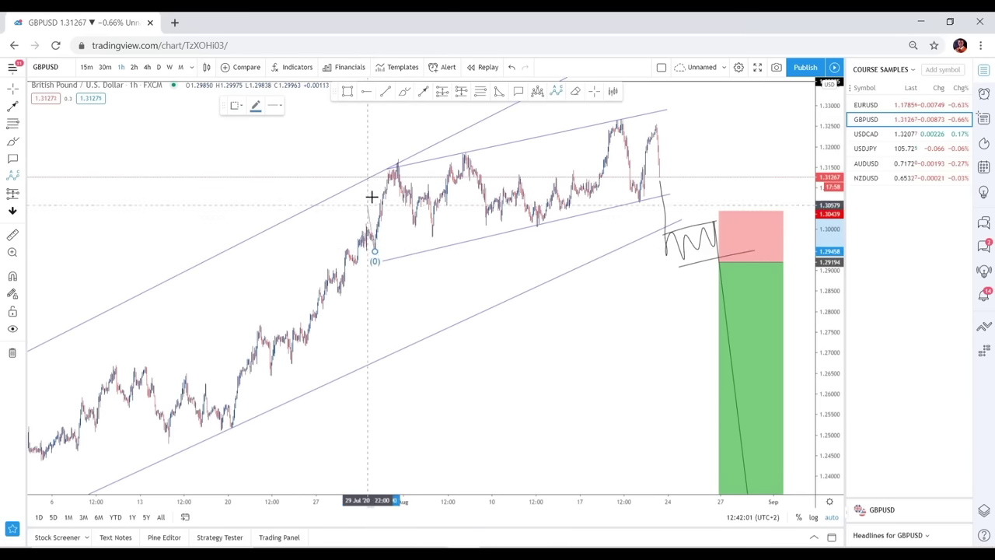
click(398, 165)
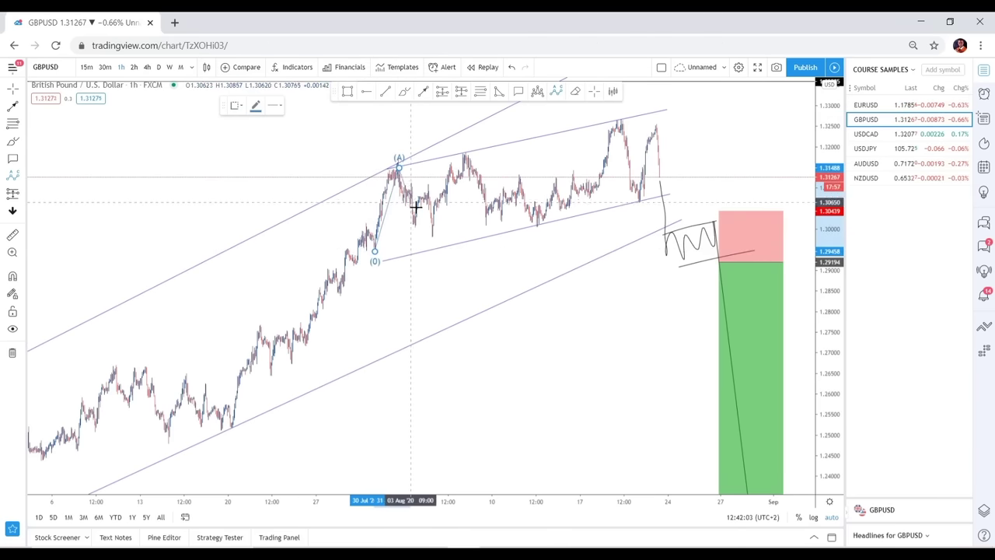
click(433, 242)
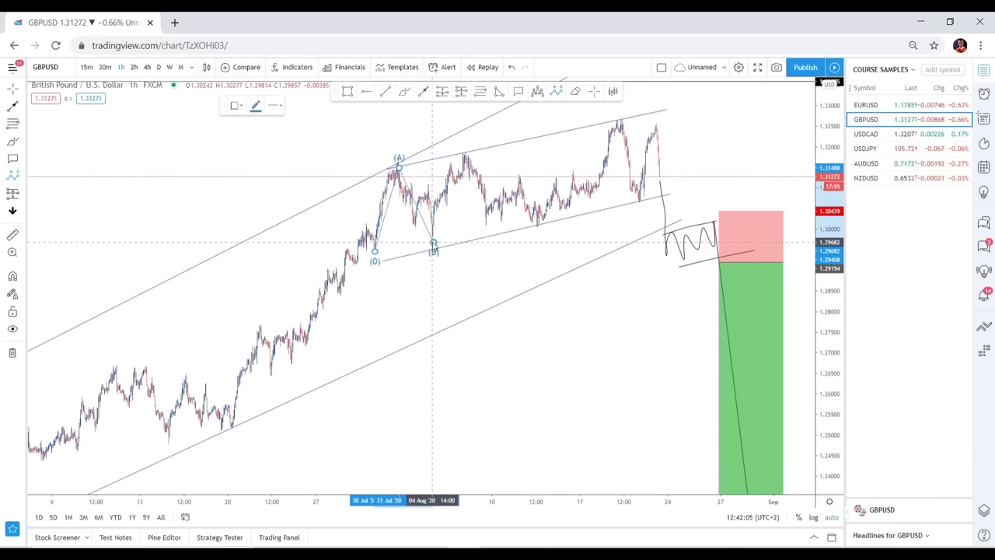
click(465, 152)
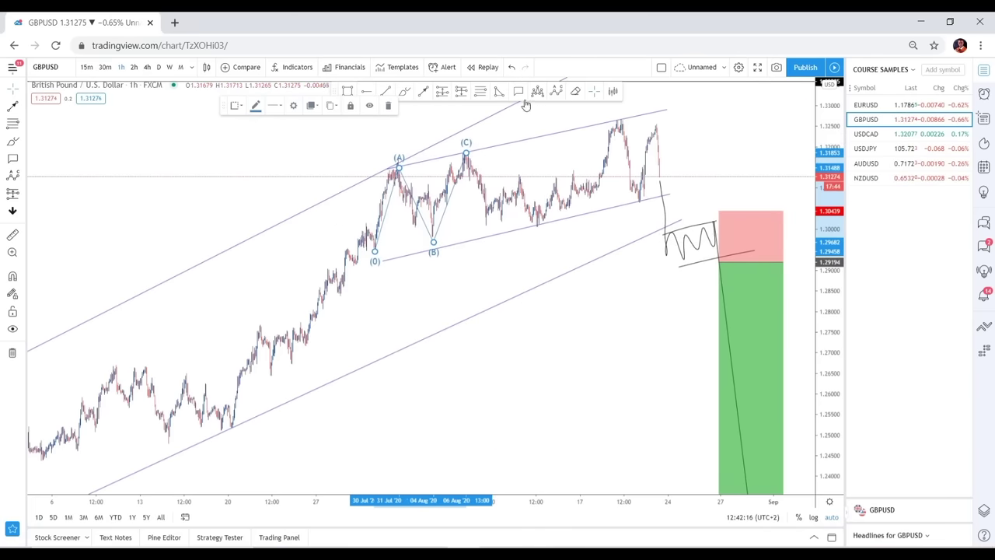
Circle the swing highs along the consolidation's upper trend line and the touch points along its lower trend line with the brush
click(404, 92)
drag(482, 136, 450, 167)
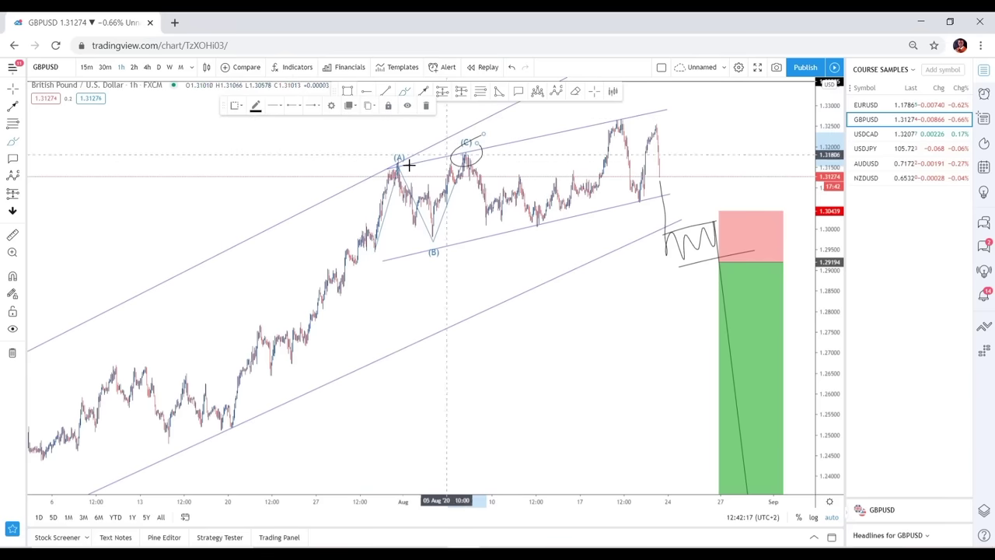
drag(385, 167, 407, 181)
drag(606, 113, 666, 129)
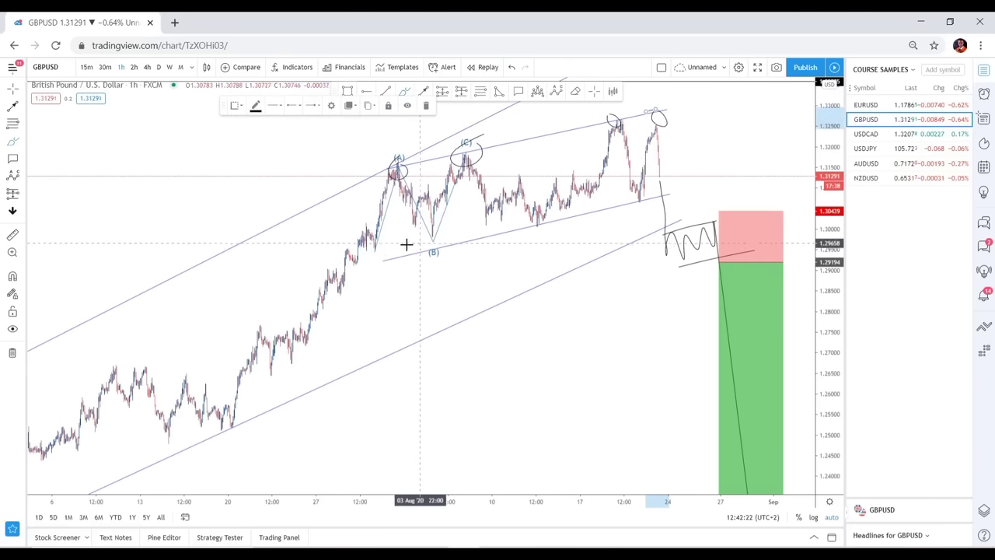
drag(382, 247, 443, 258)
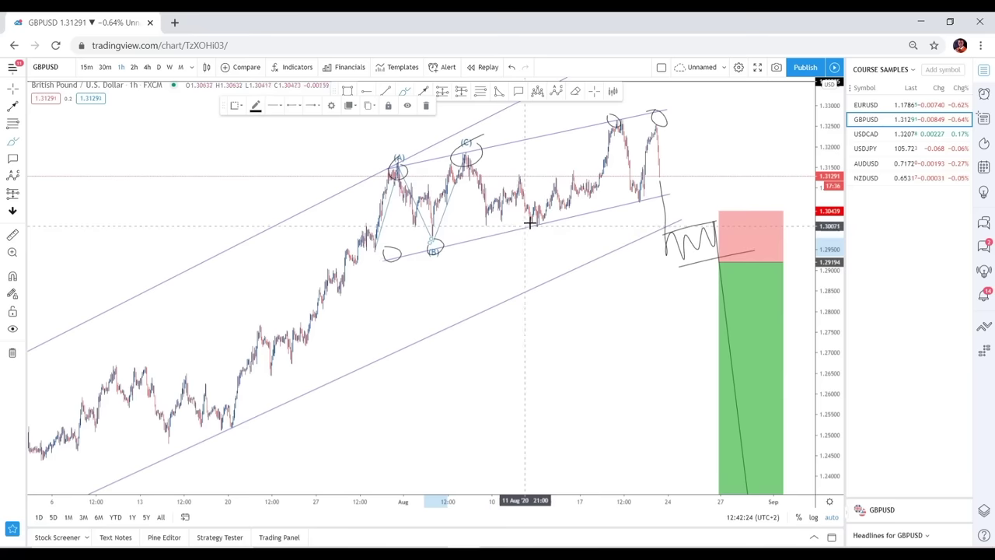
drag(554, 222, 554, 227)
drag(635, 188, 666, 206)
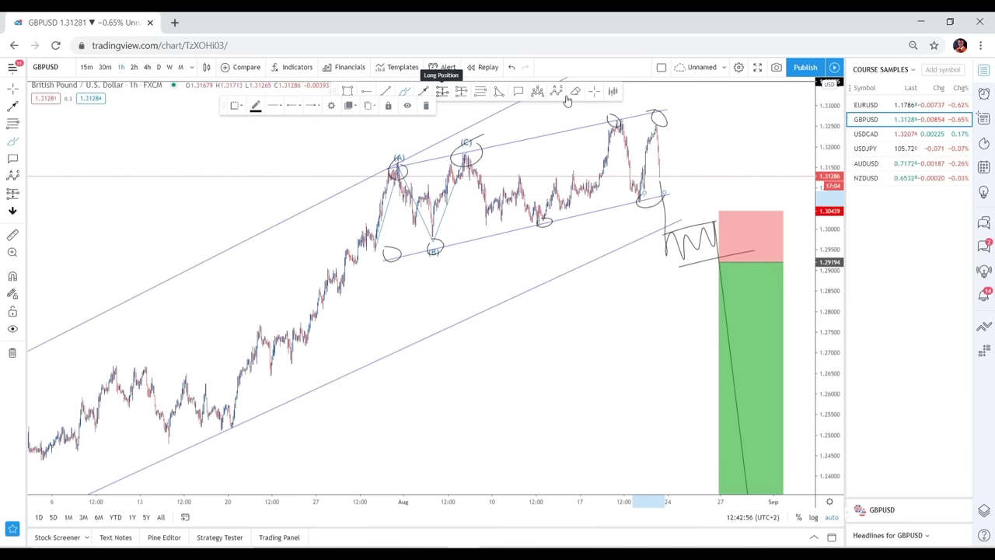
Open the USDCAD chart from the watchlist and reposition the floating drawing toolbar slightly
click(869, 135)
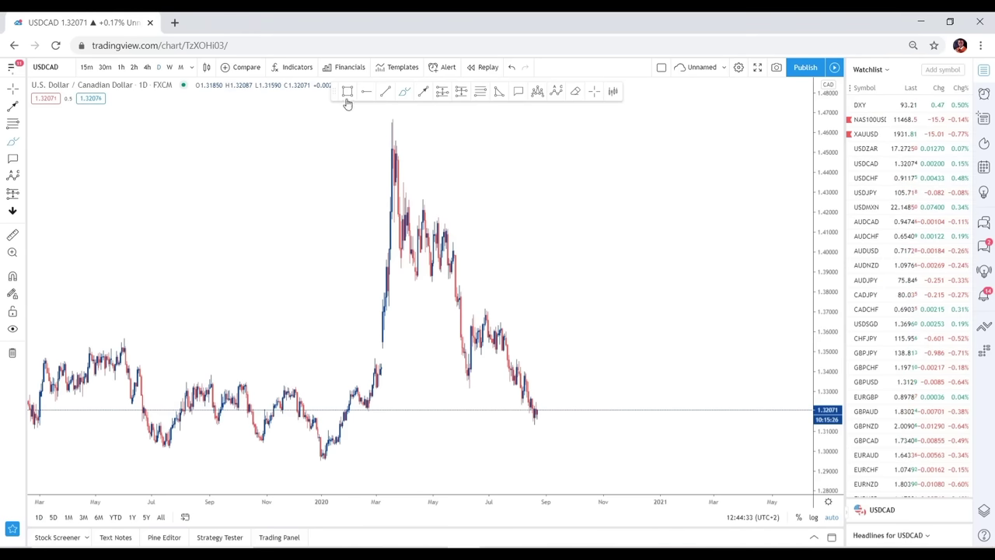
drag(334, 84, 353, 80)
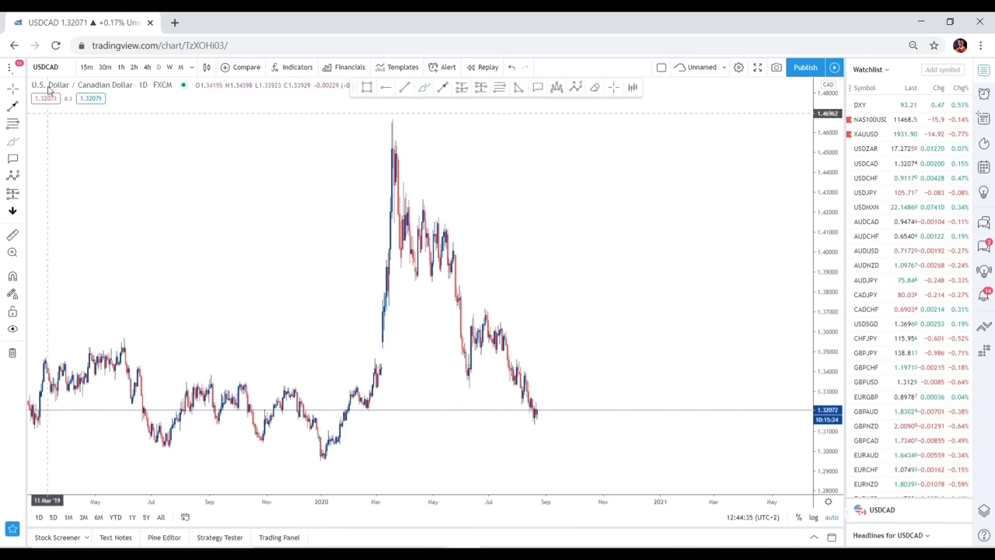
Search for the symbol NZDUSD and load its FXCM chart
click(52, 67)
text(N)
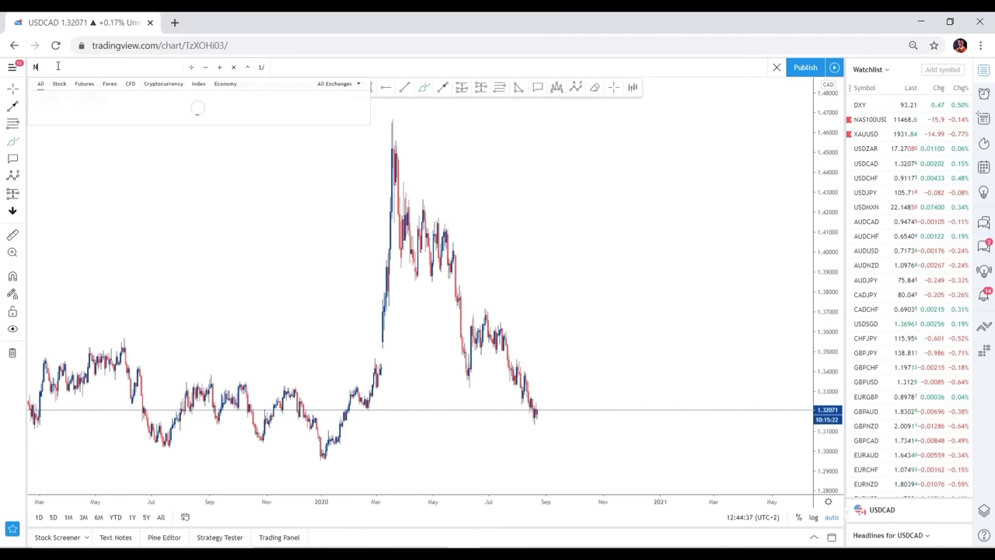
text(ZDUSD)
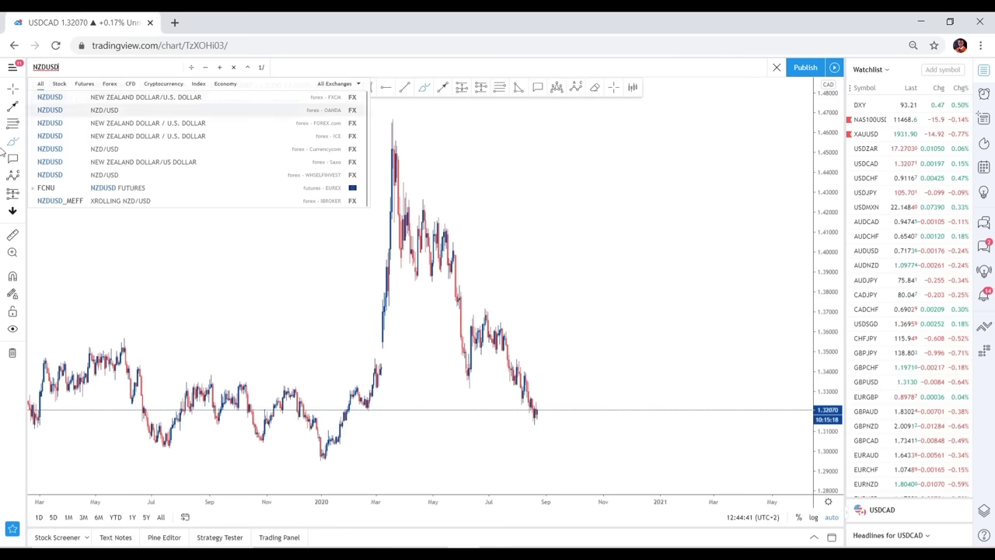
click(187, 107)
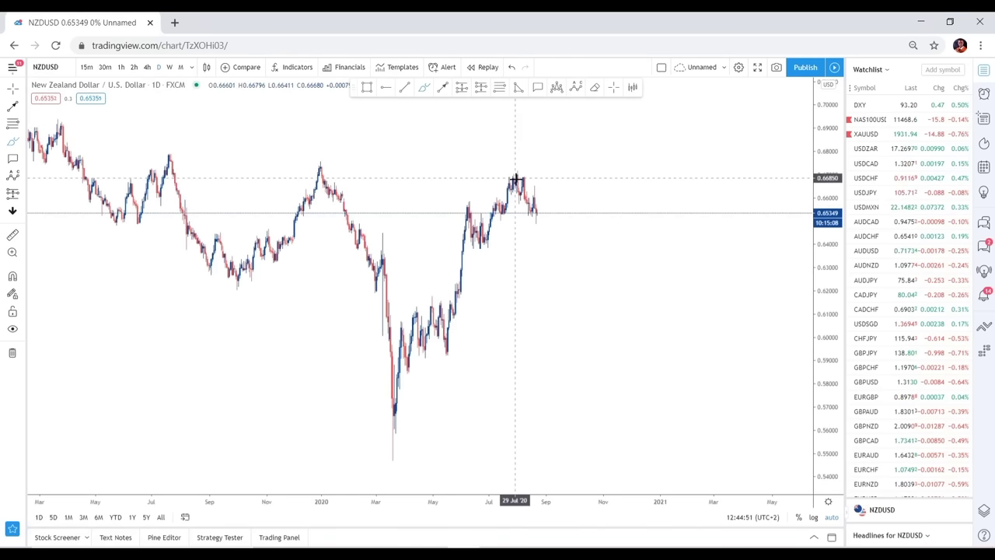
Add NZDUSD to the current watchlist
right_click(439, 178)
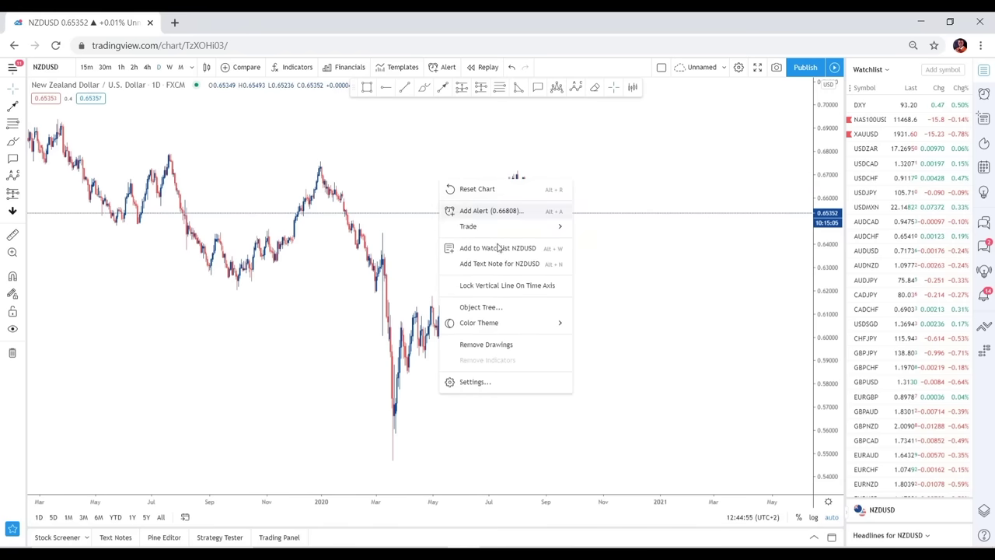
mouse_move(509, 230)
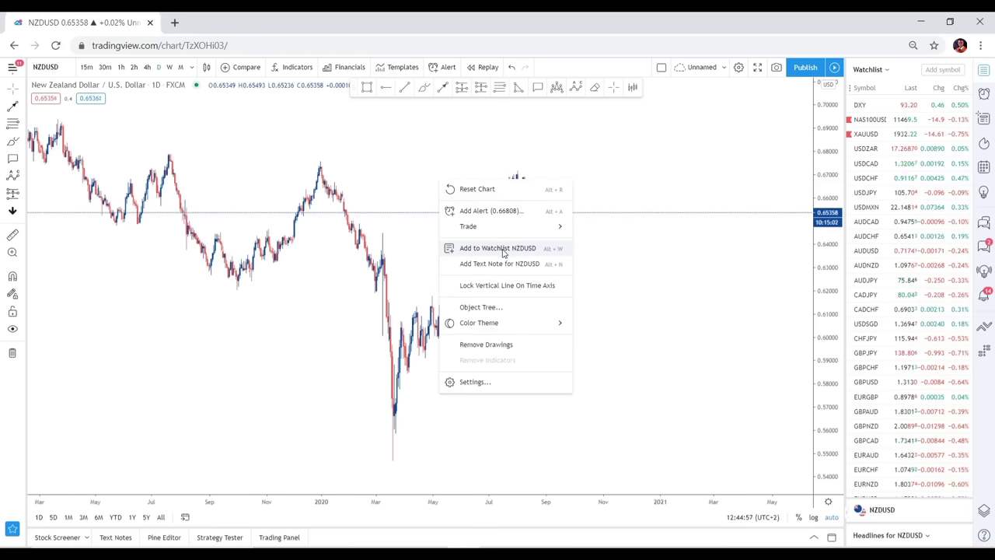
click(503, 248)
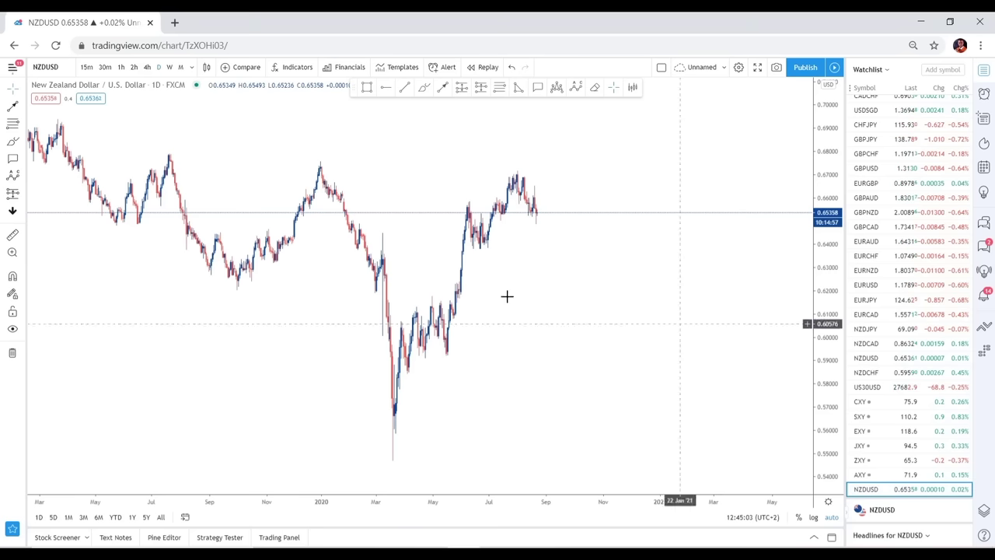
Search for the symbol EURUSD and load its FXCM chart
click(60, 69)
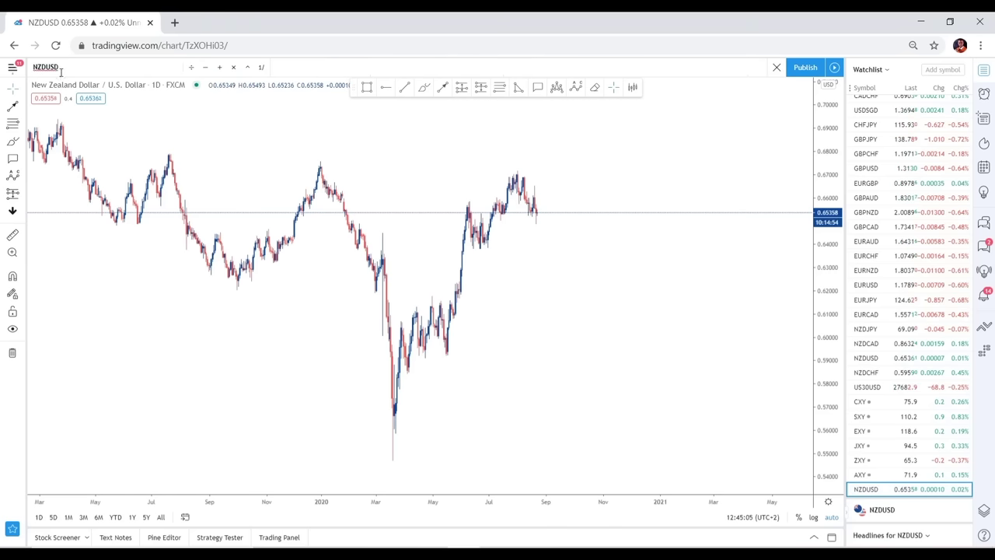
text(EU)
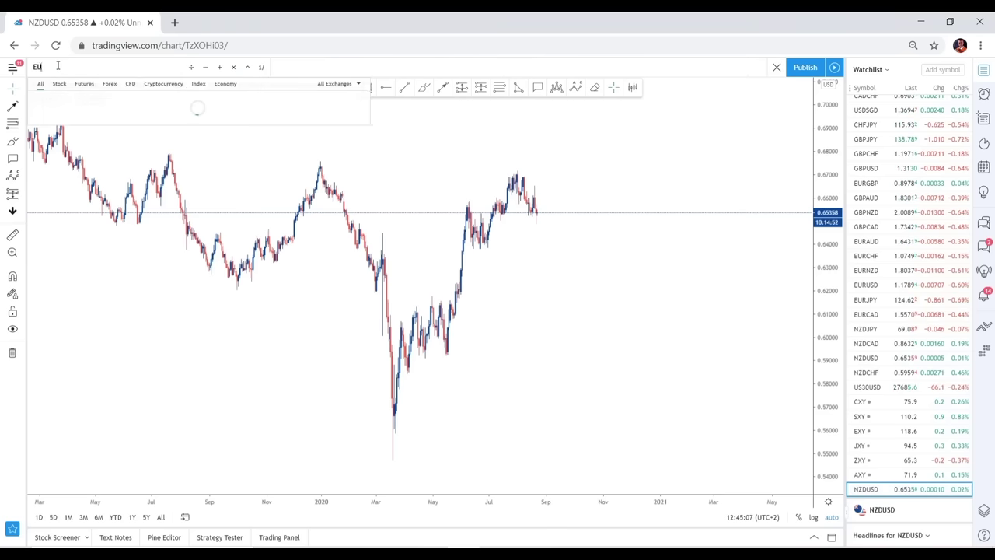
text(RUSD)
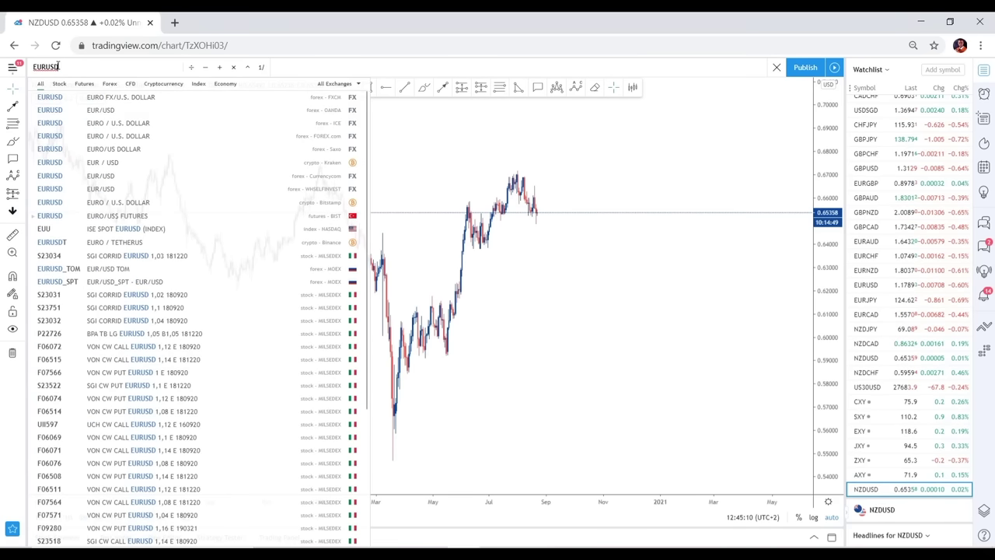
click(151, 98)
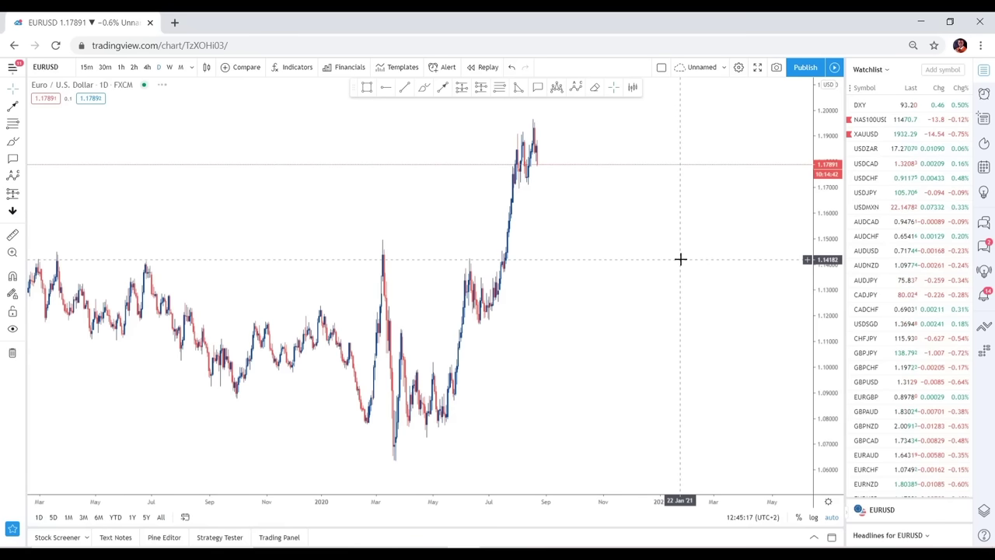
Add the FXCM EURUSD symbol to the current watchlist
right_click(567, 251)
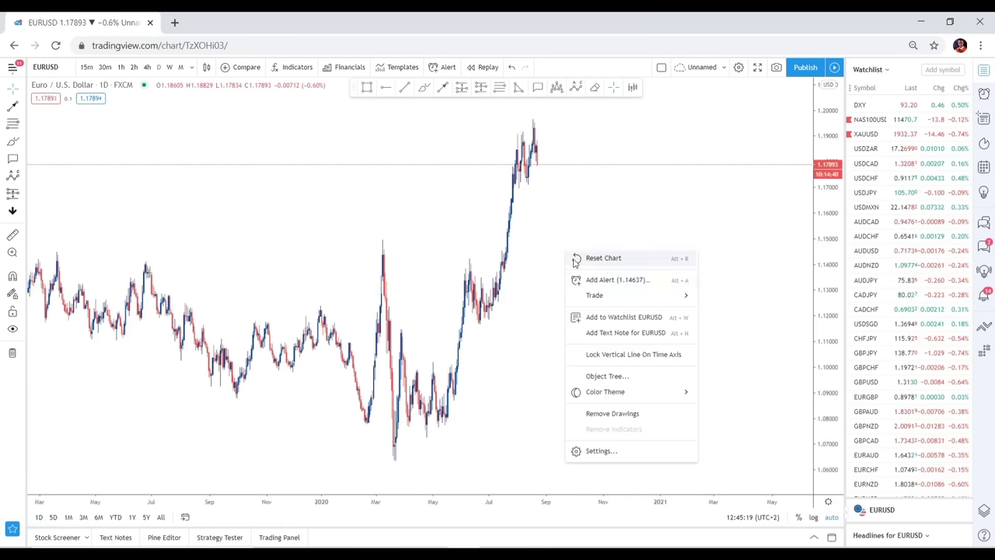
click(618, 317)
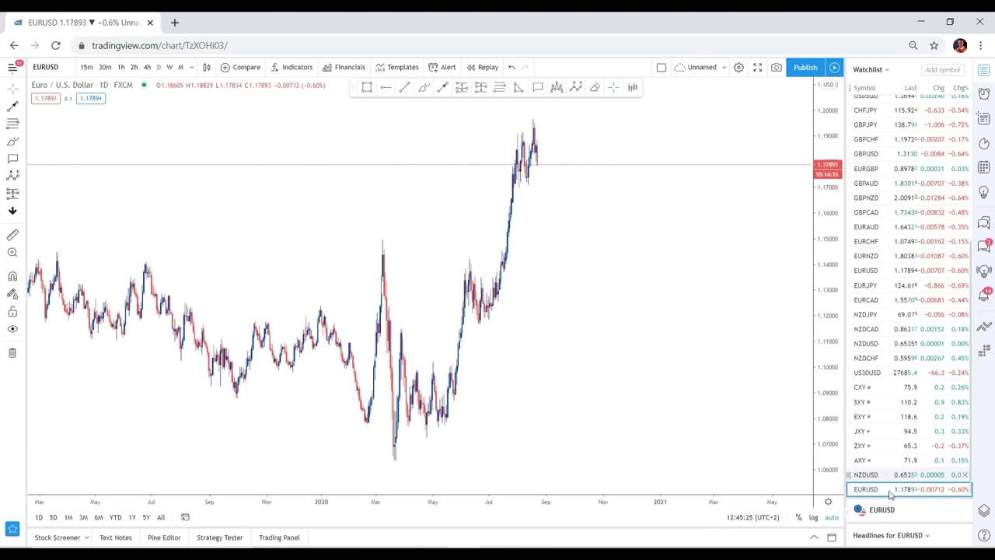
right_click(465, 330)
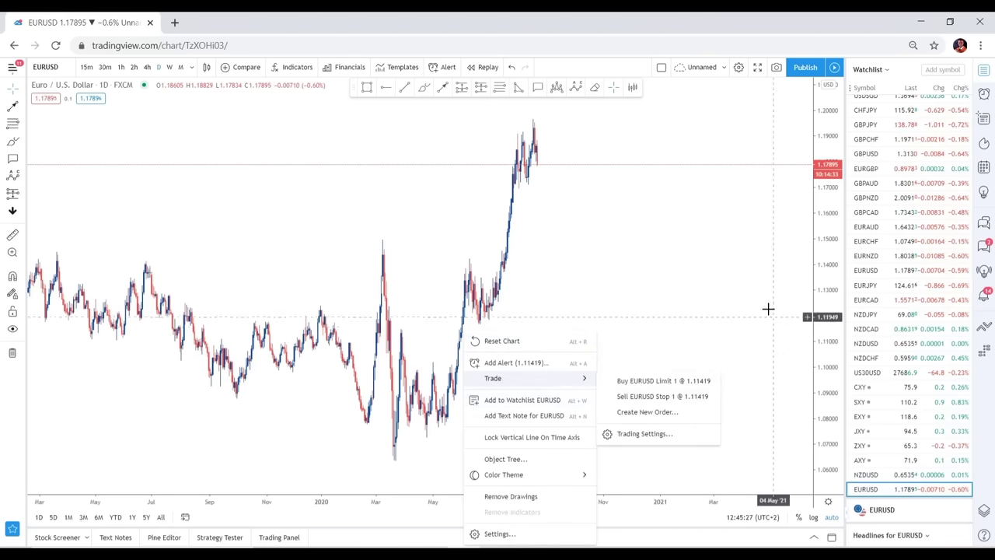
click(768, 309)
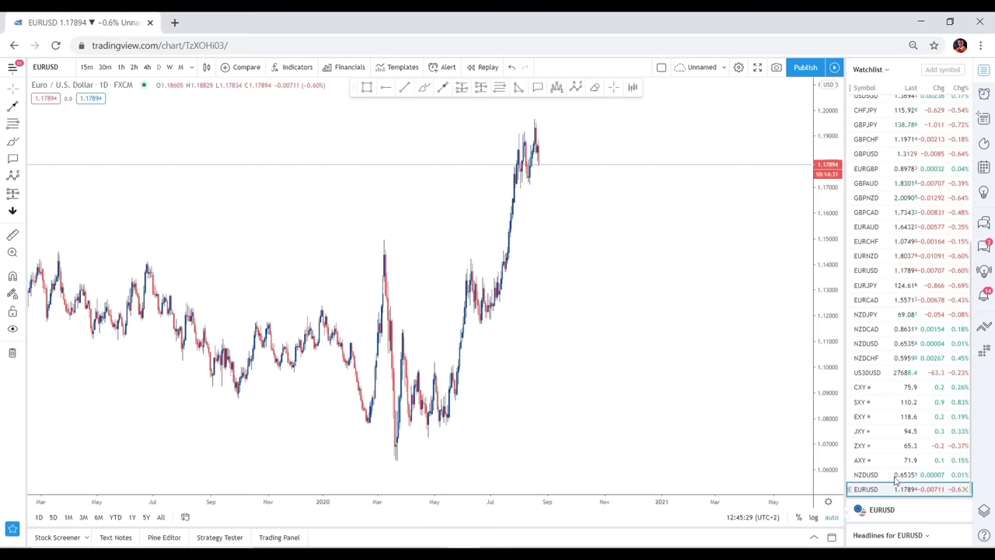
Look through the currency pairs and indices in the current watchlist from start to end
scroll(920, 482, up, 3)
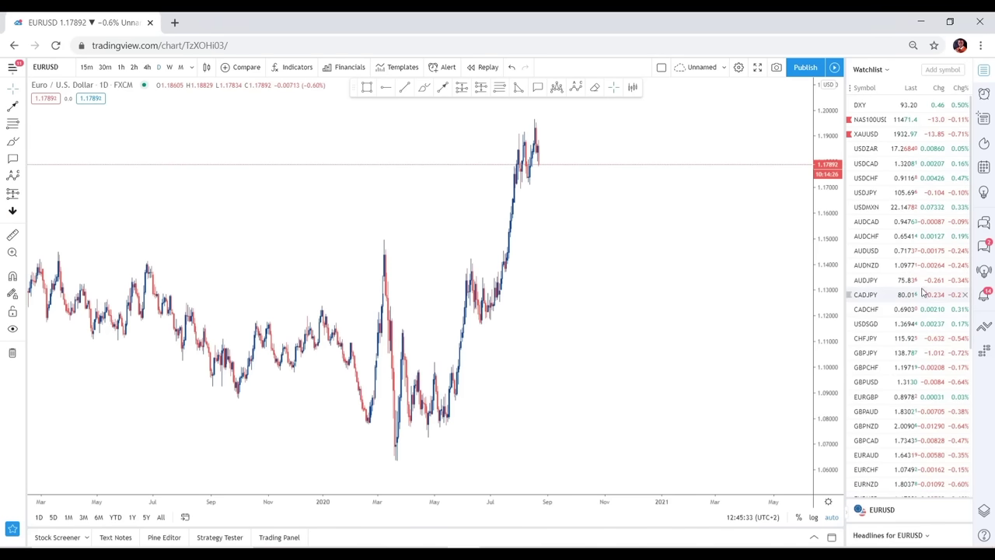
scroll(894, 280, down, 5)
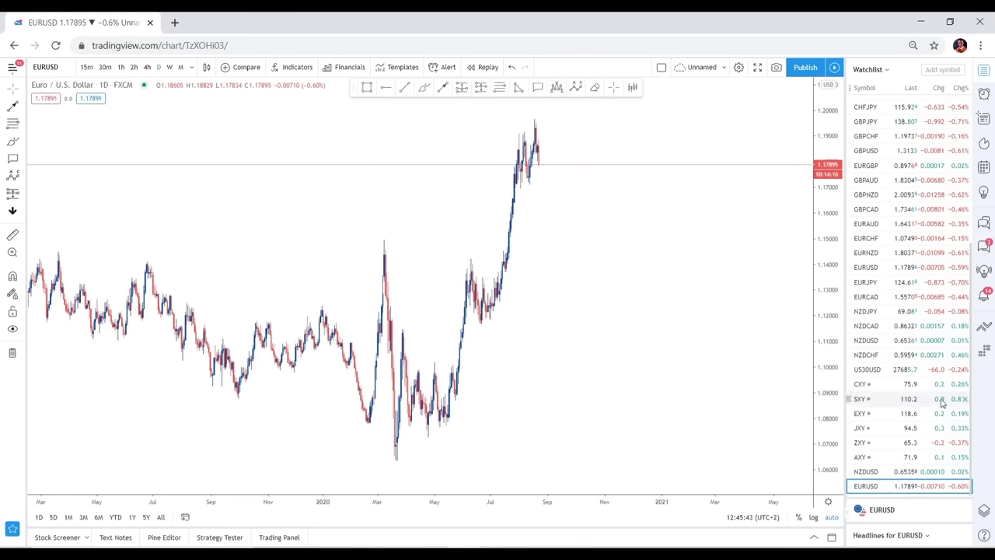
scroll(964, 489, up, 1)
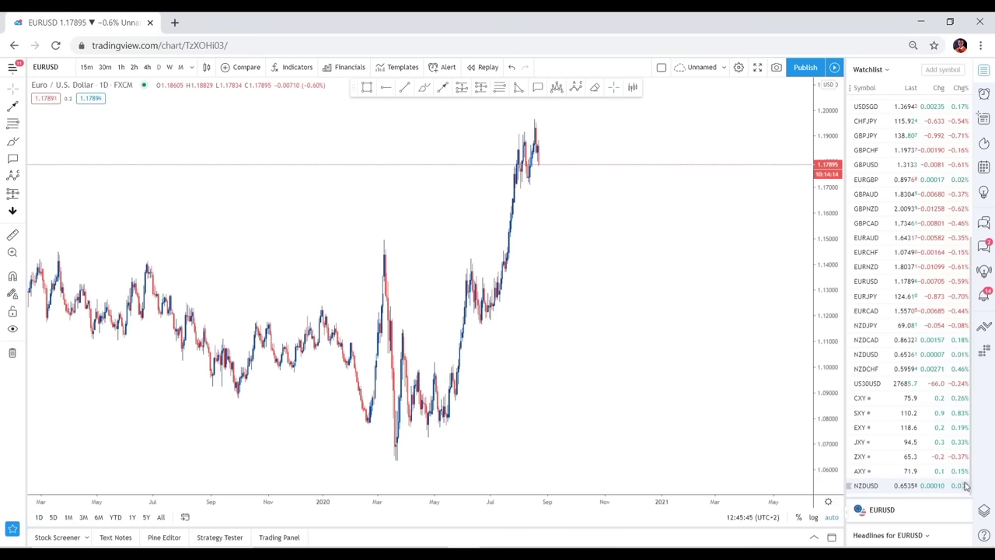
scroll(964, 486, up, 1)
scroll(946, 221, up, 3)
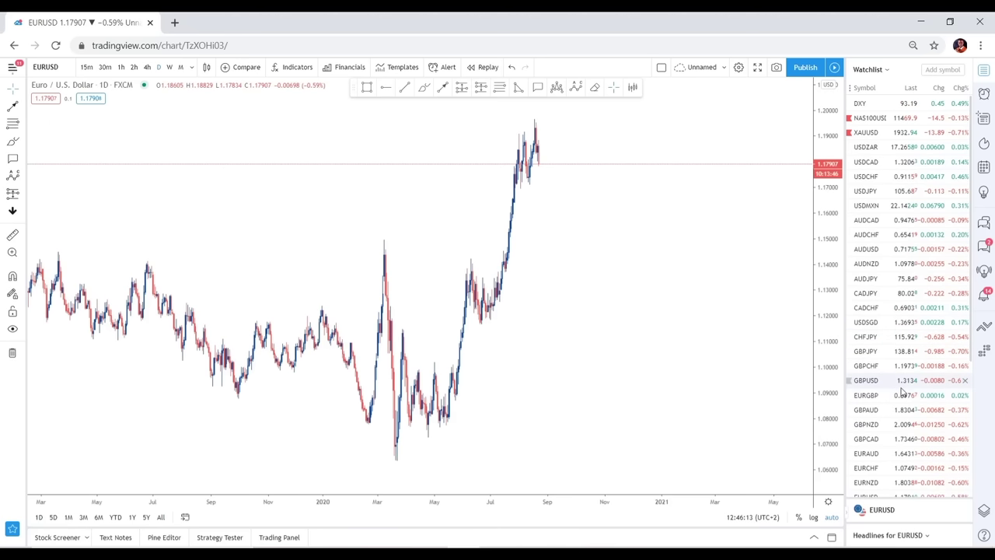
scroll(902, 373, down, 1)
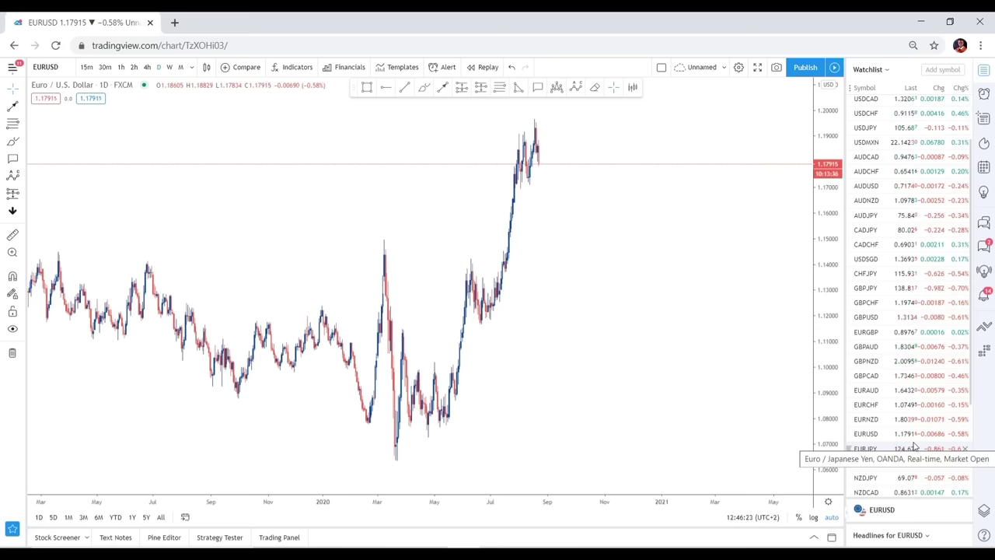
scroll(914, 445, up, 2)
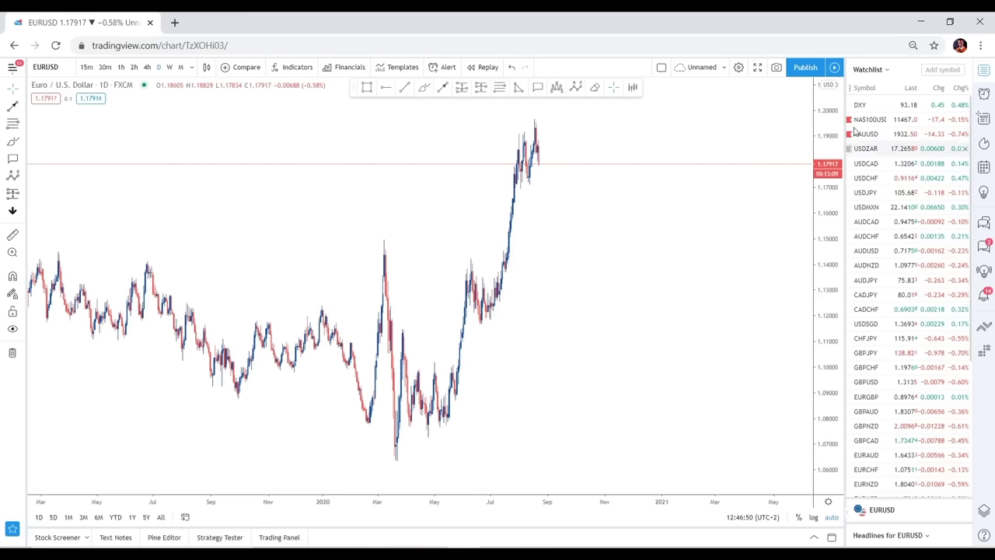
Create a new symbol list named FX GOAT TRADING
click(887, 70)
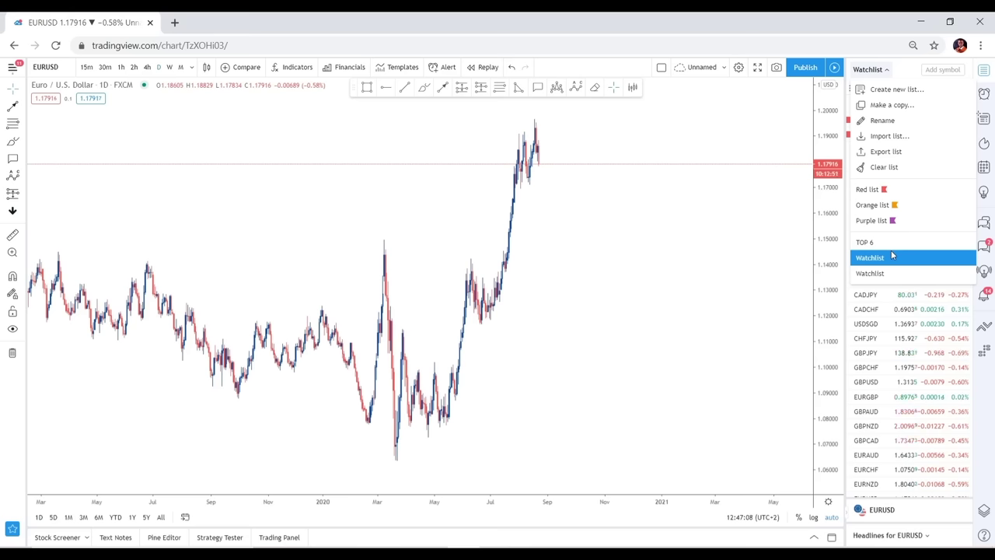
click(904, 92)
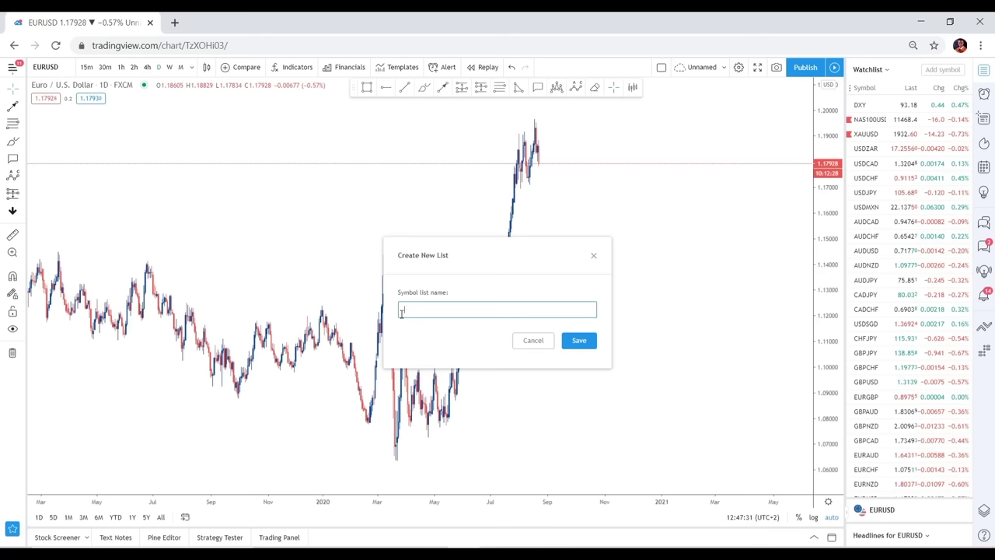
text(FX GOAT TRADING)
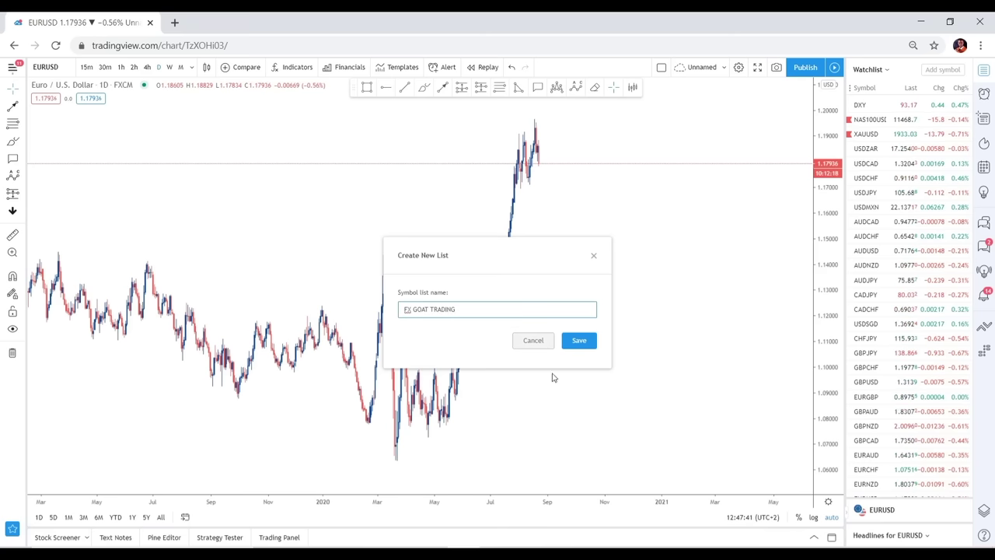
click(580, 347)
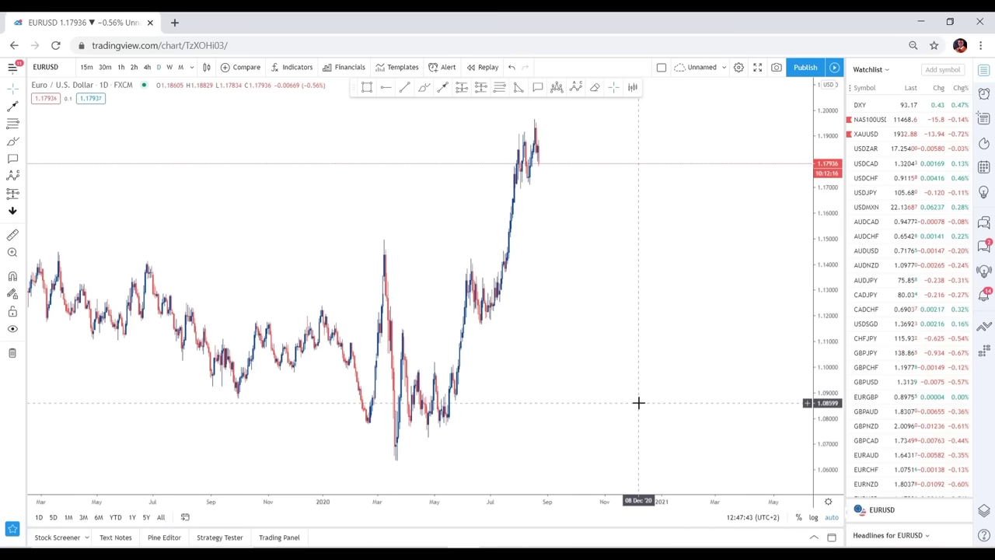
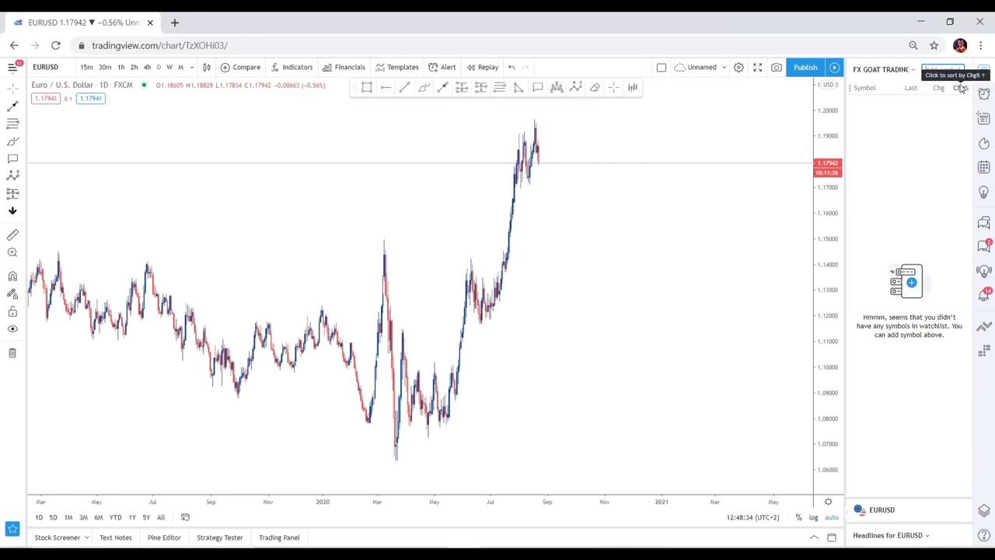
Add a PROBABILITY heading entry to the FX GOAT TRADING list and widen the watchlist slightly
text(PROBA)
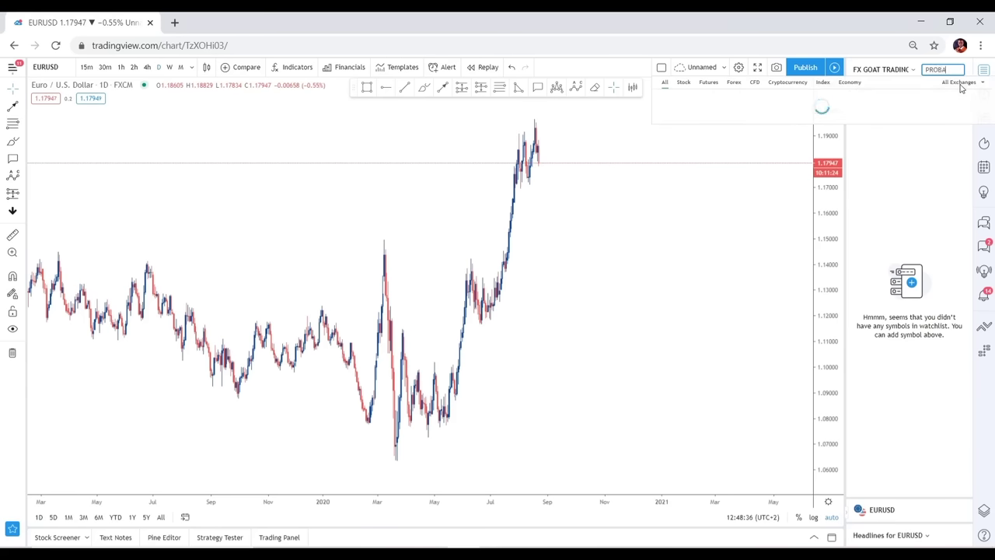
text(BILITY)
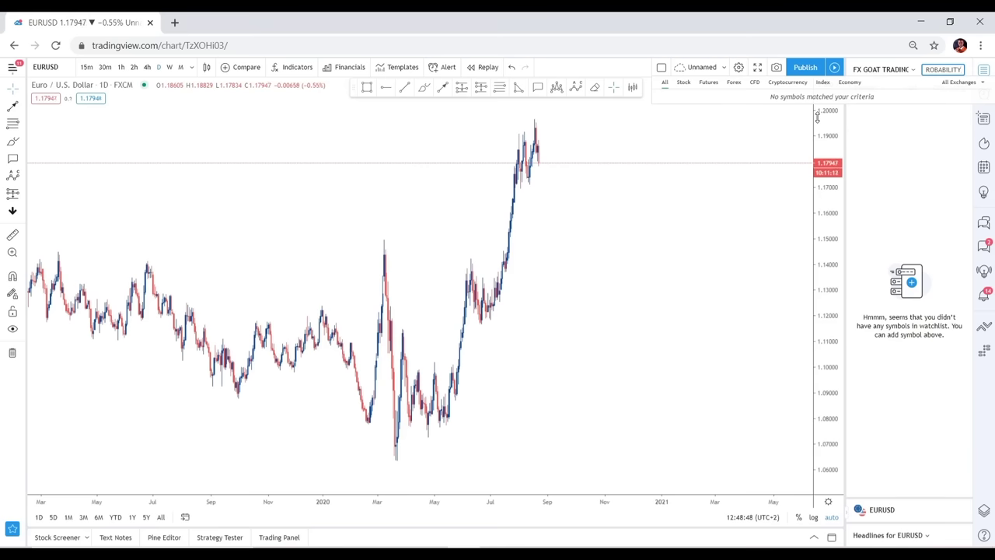
key(Return)
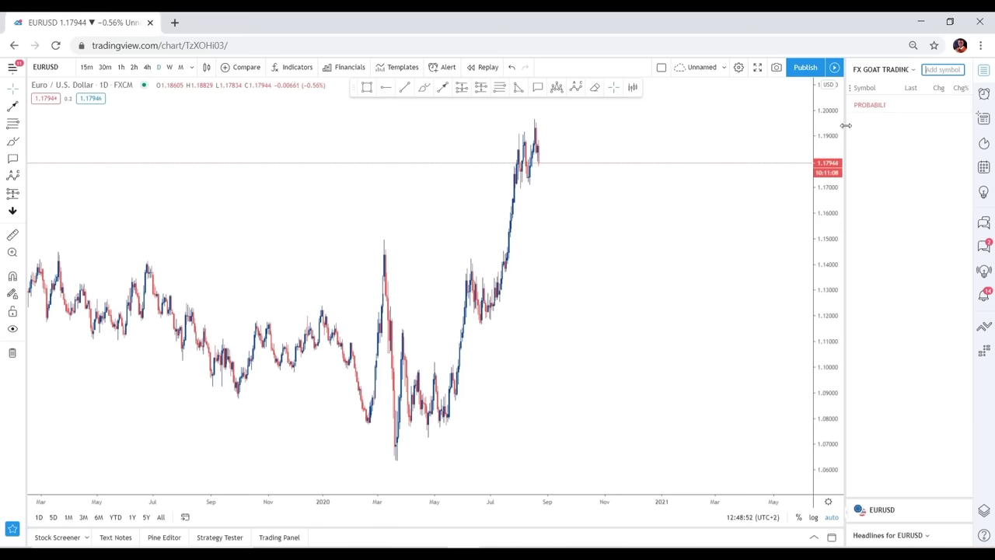
drag(846, 124, 824, 123)
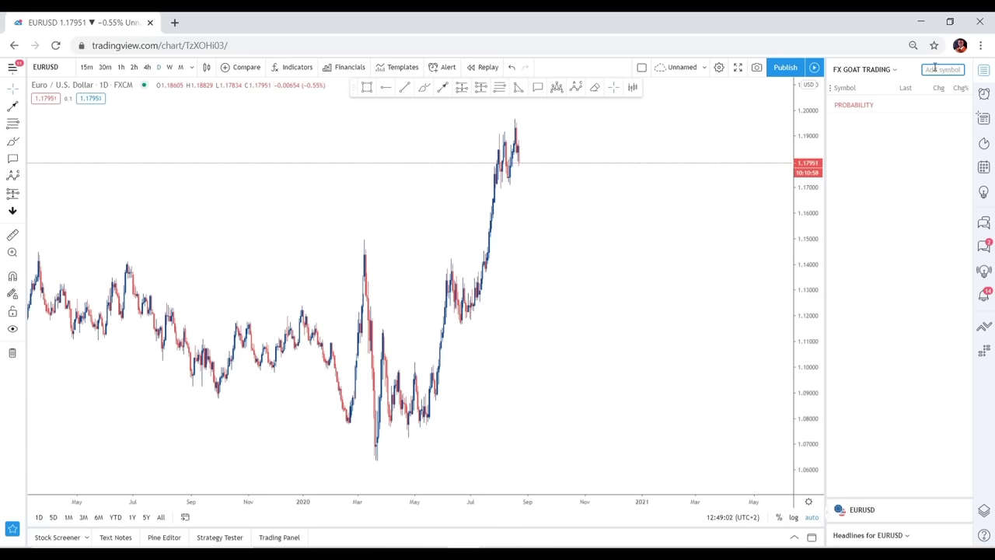
Add POSSIBILITY and NOT READY as further heading entries in the FX GOAT TRADING list
text(POSSI)
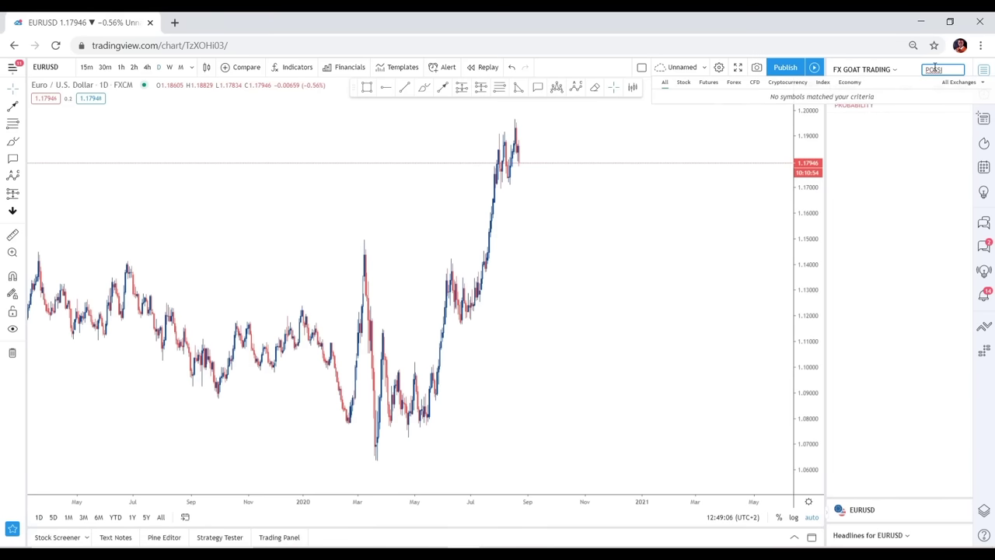
text(BILITY)
key(Return)
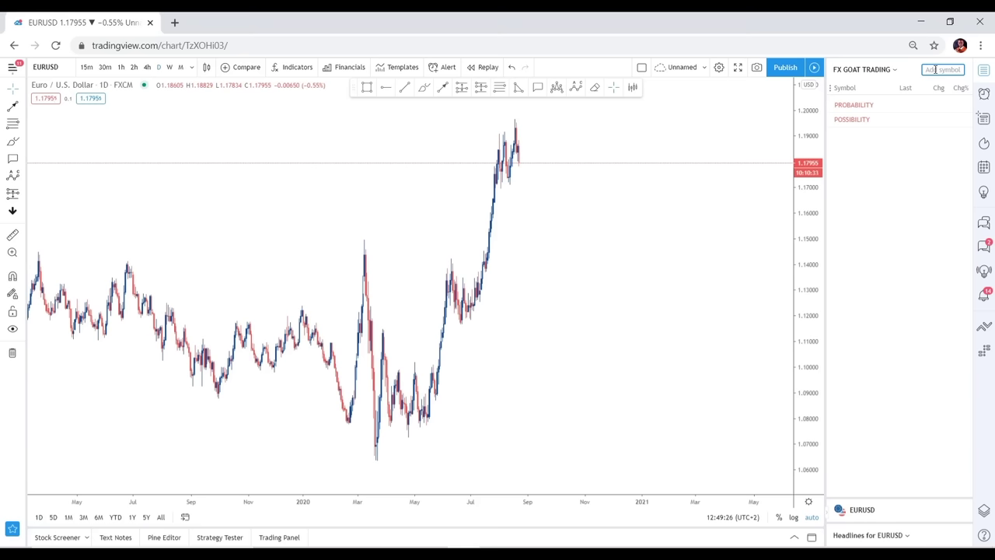
text(NOT)
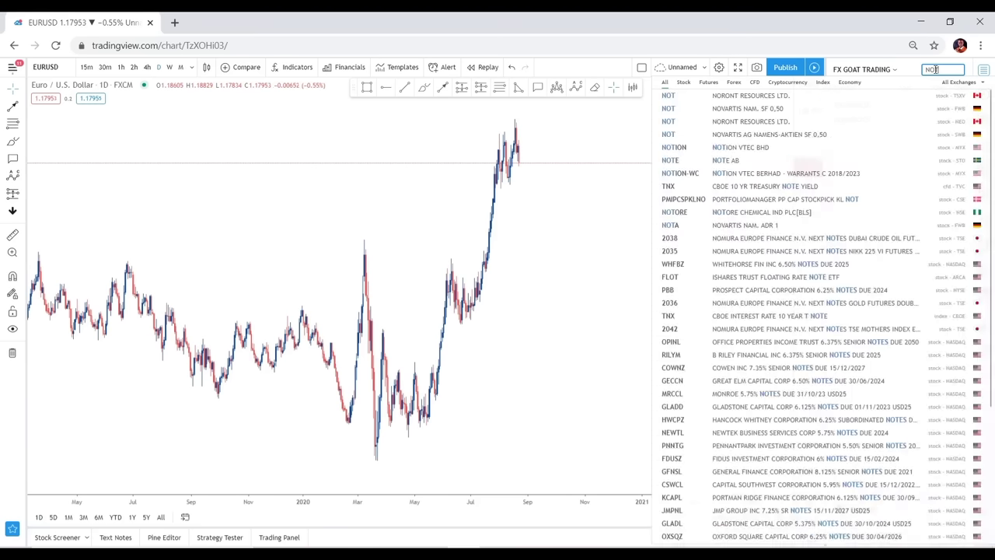
text( READY)
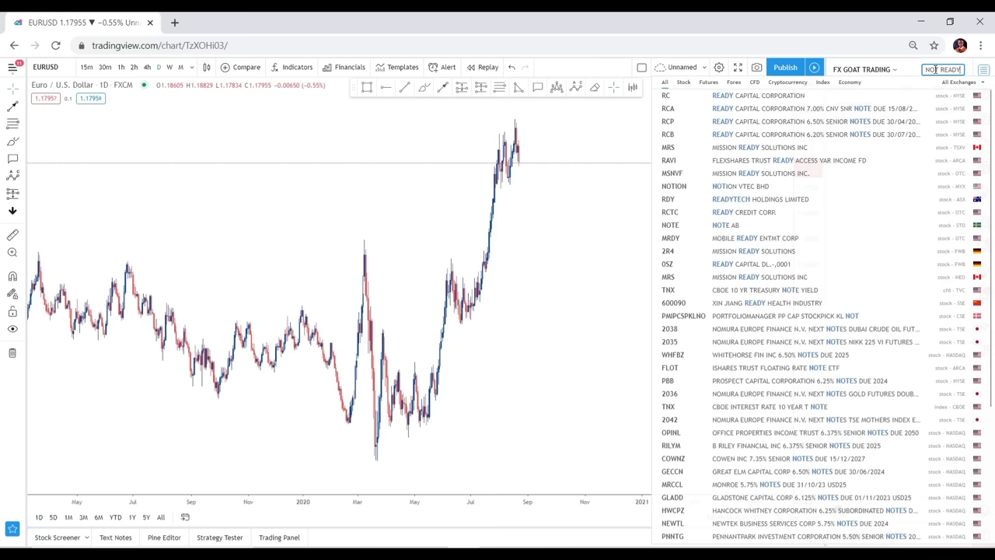
key(Return)
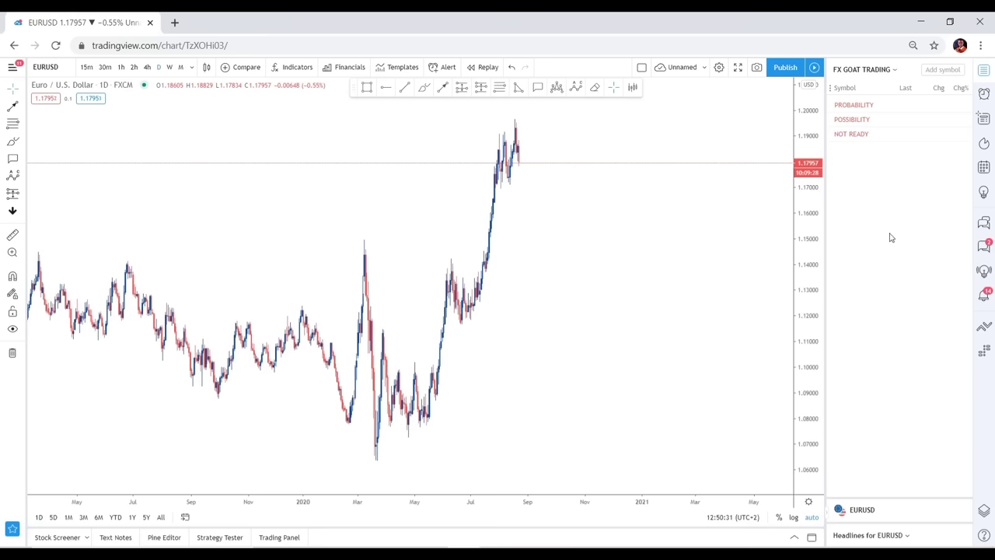
Switch back to the first list named Watchlist and open the USDCAD chart from it
click(884, 70)
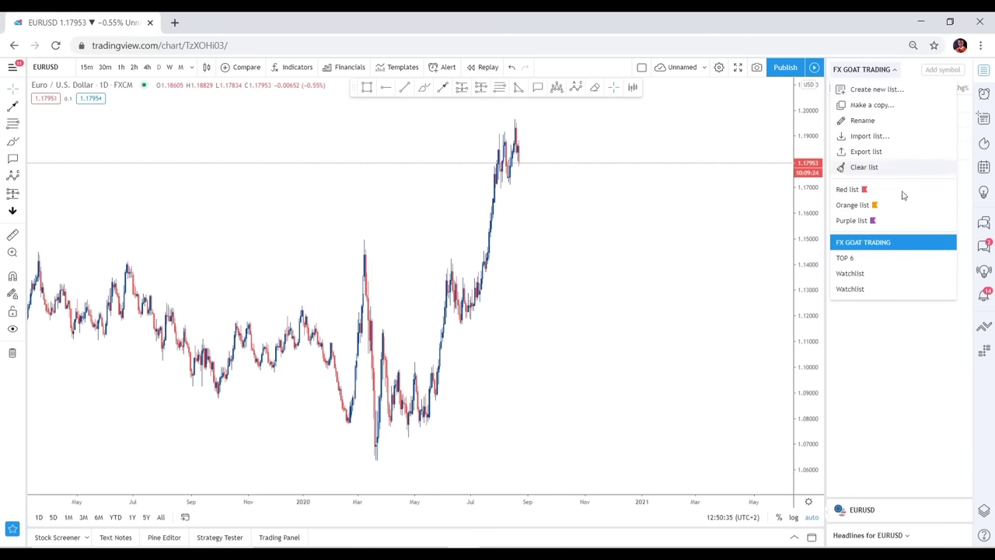
click(917, 273)
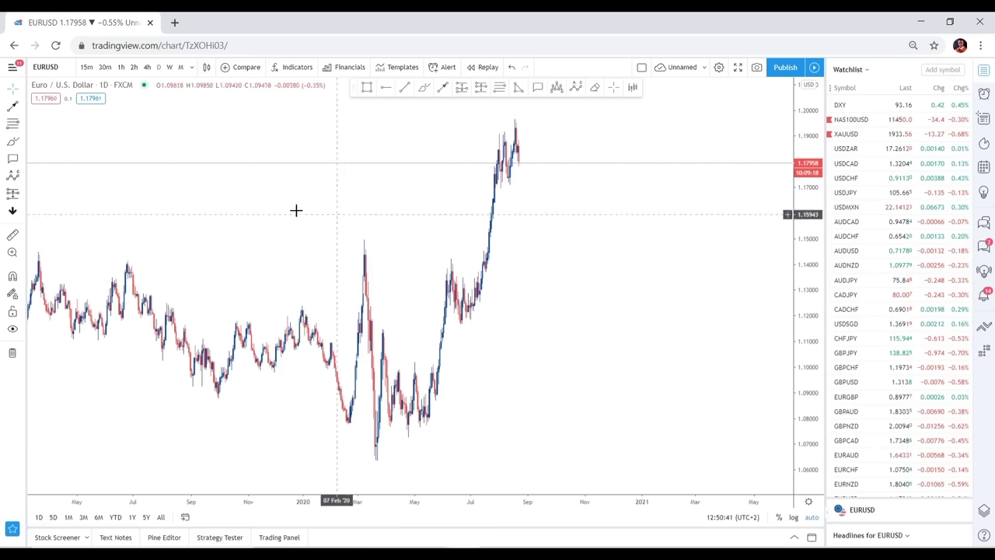
click(881, 164)
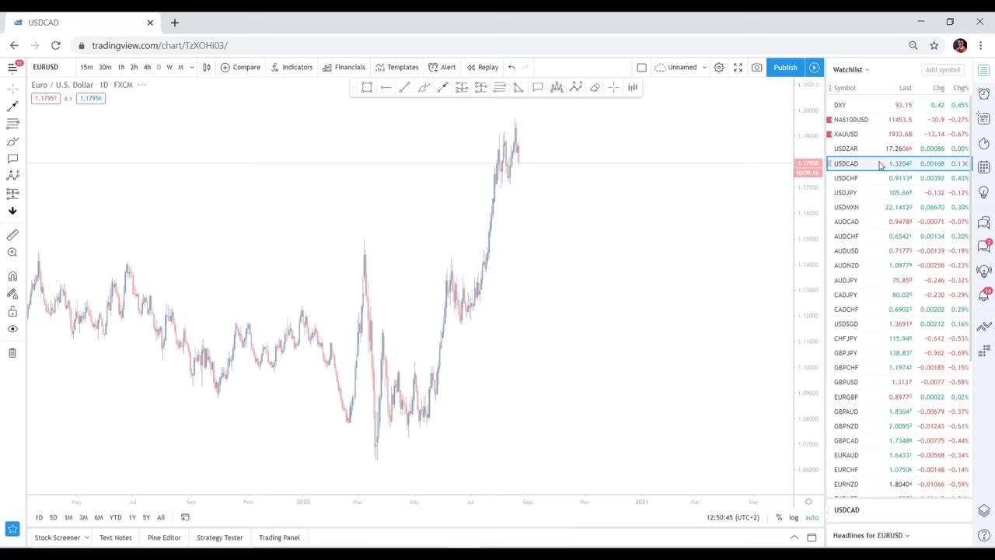
drag(494, 316, 642, 286)
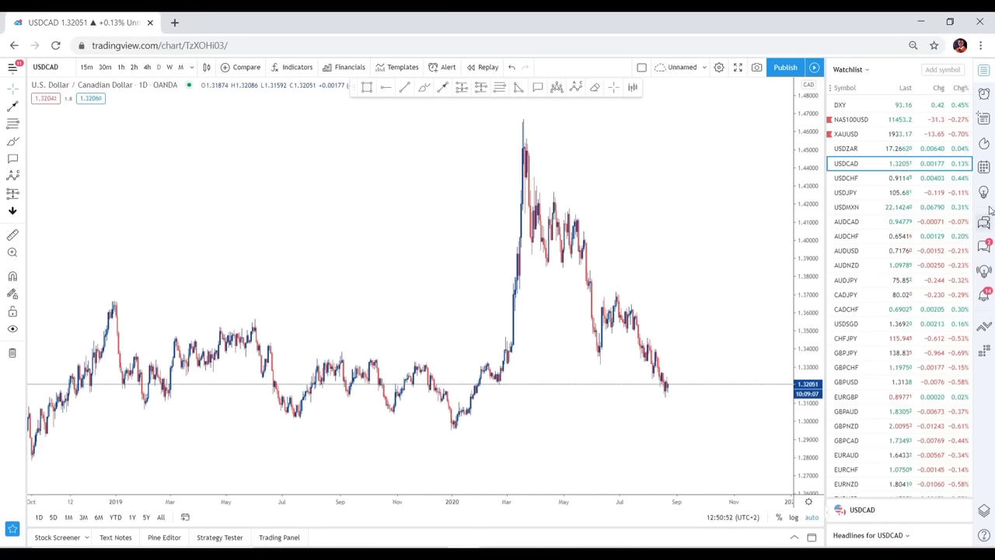
Open the USDJPY chart from the watchlist and add USDJPY to the FX GOAT TRADING list
click(851, 192)
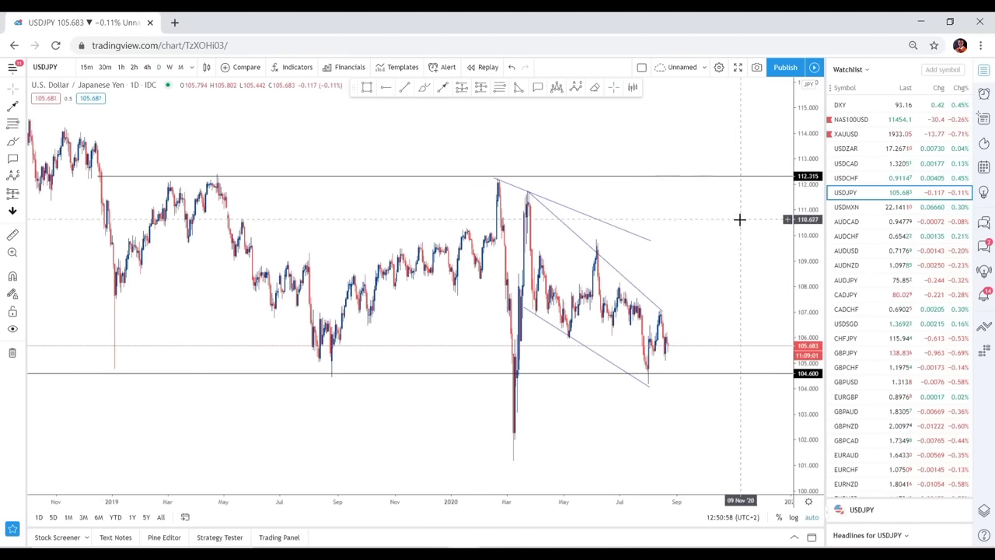
right_click(886, 194)
mouse_move(894, 255)
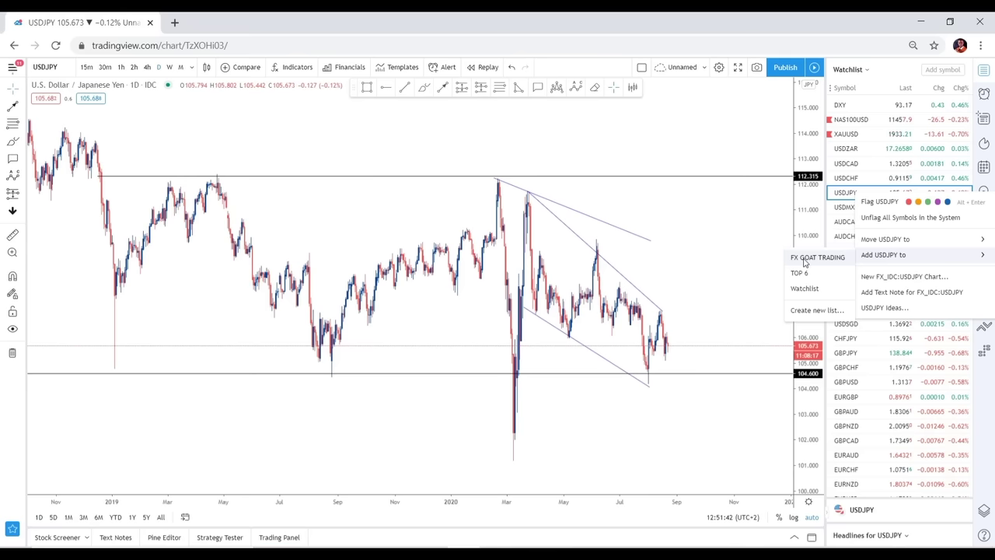
click(817, 257)
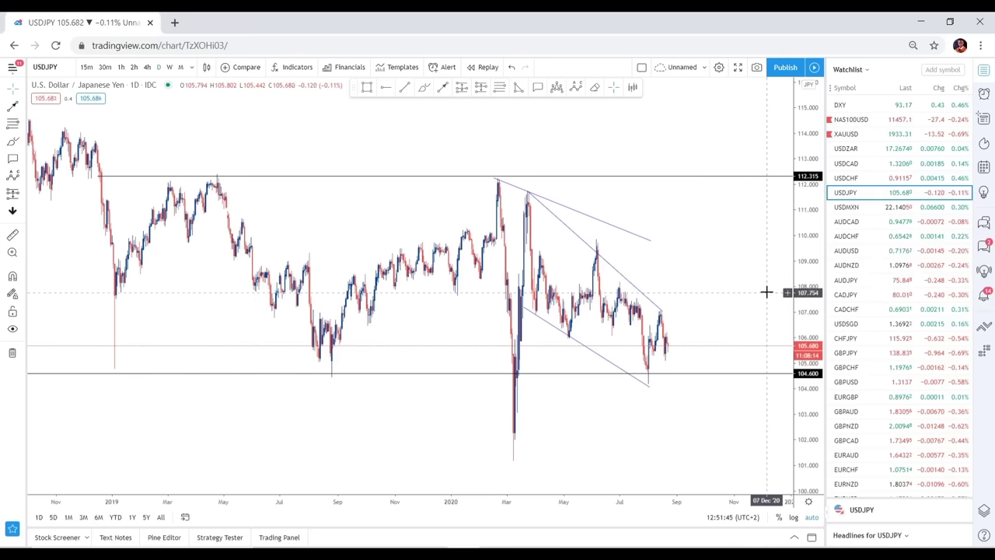
Open the AUDCAD chart from the watchlist and remove all its existing drawings
click(879, 223)
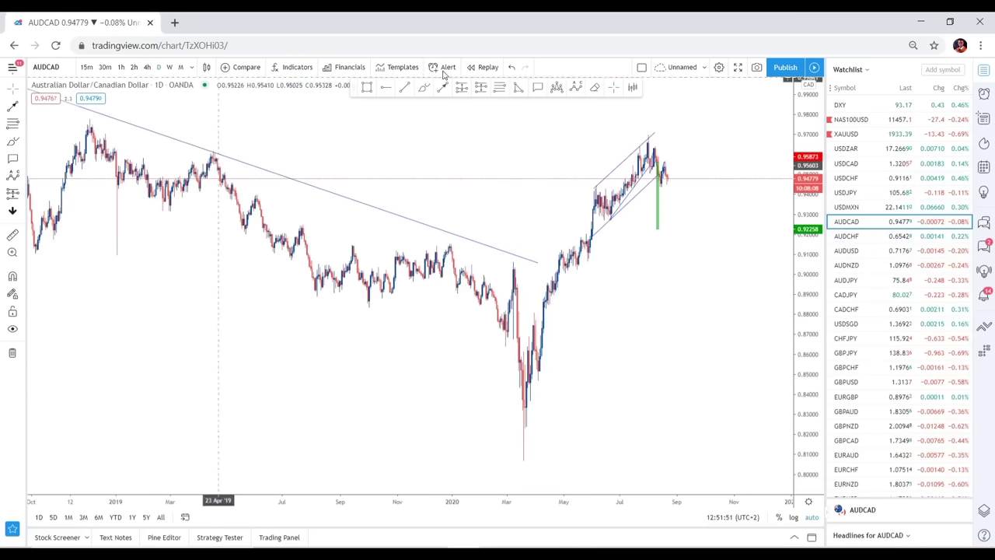
click(13, 352)
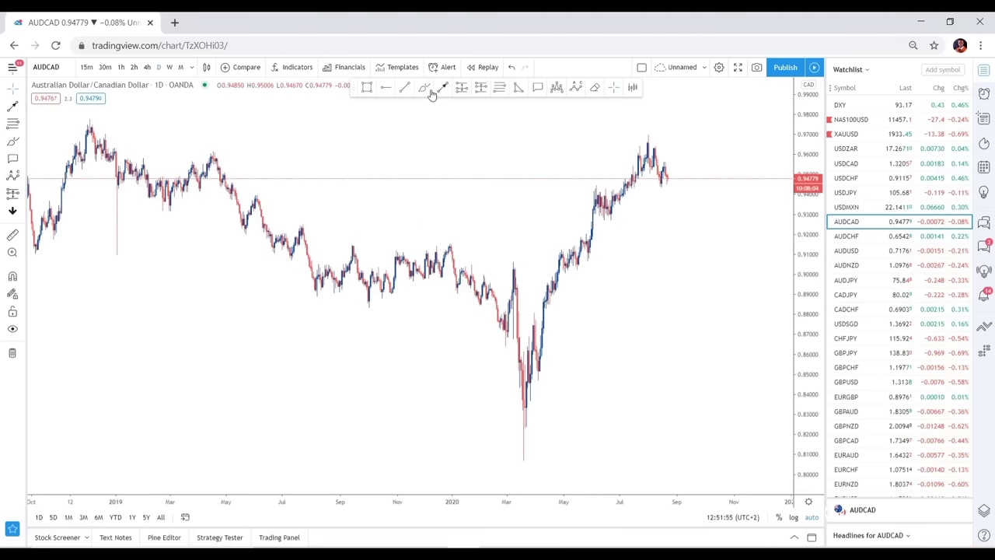
Draw two rising trend lines on AUDCAD, under the lows from 13 Apr to 25 Aug 2020 and over the June to August highs
click(546, 307)
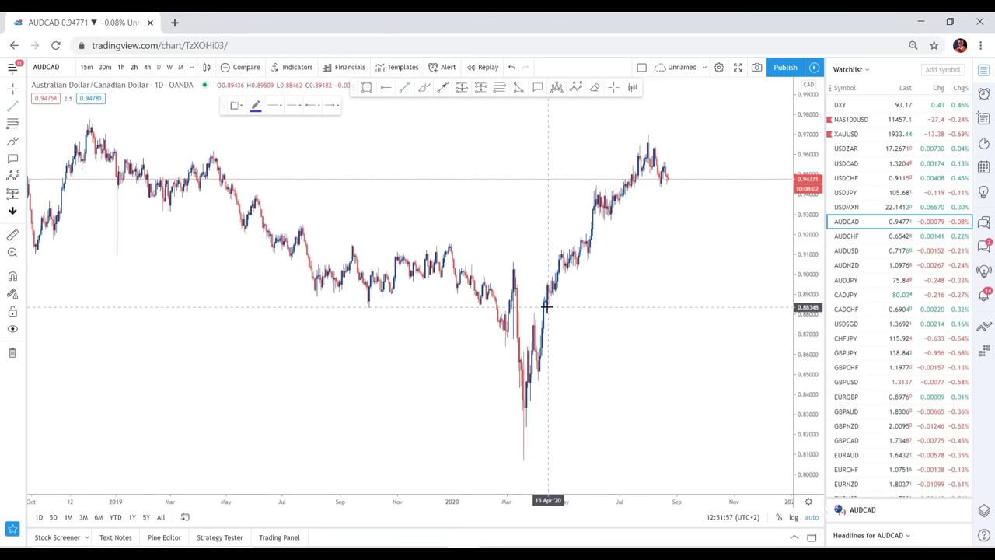
click(667, 171)
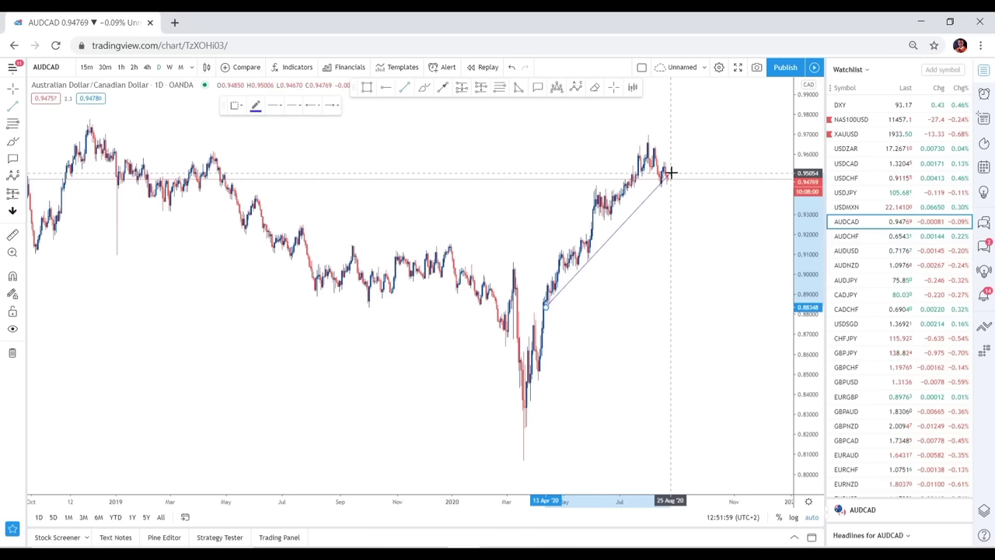
click(674, 168)
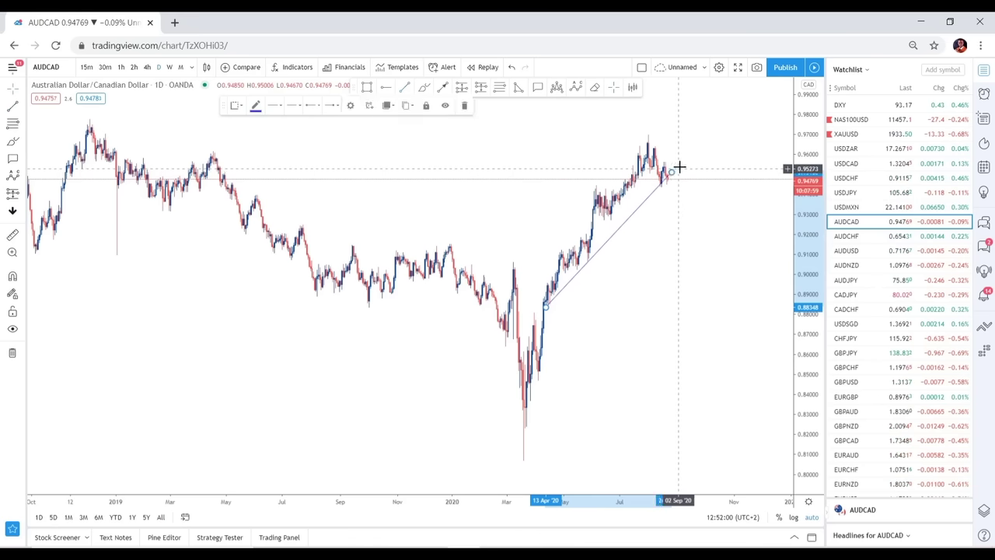
click(403, 89)
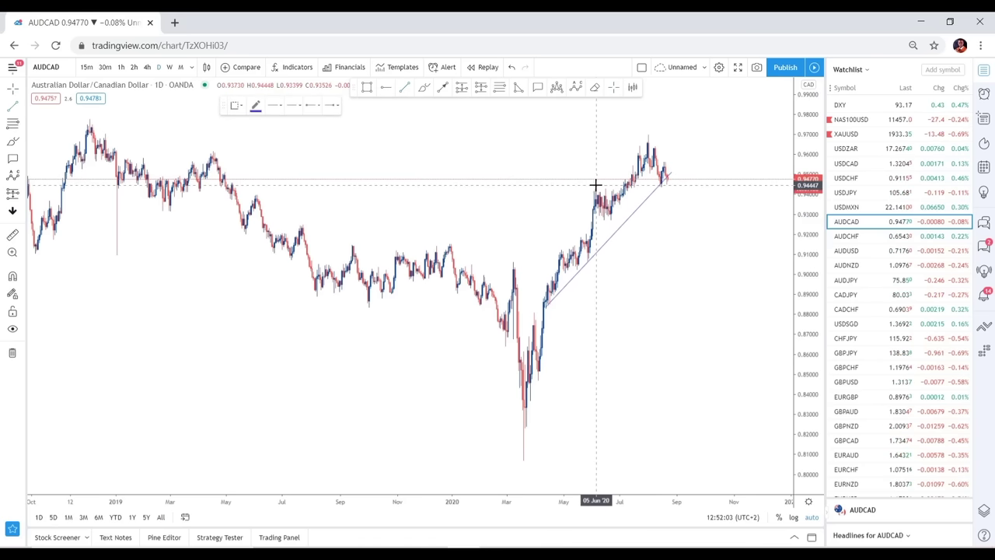
click(650, 136)
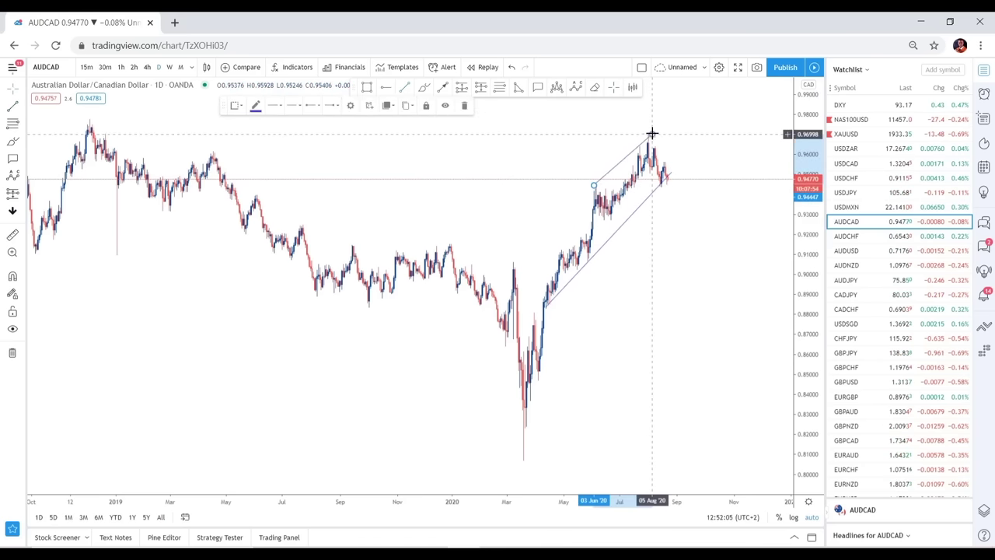
drag(718, 136, 675, 155)
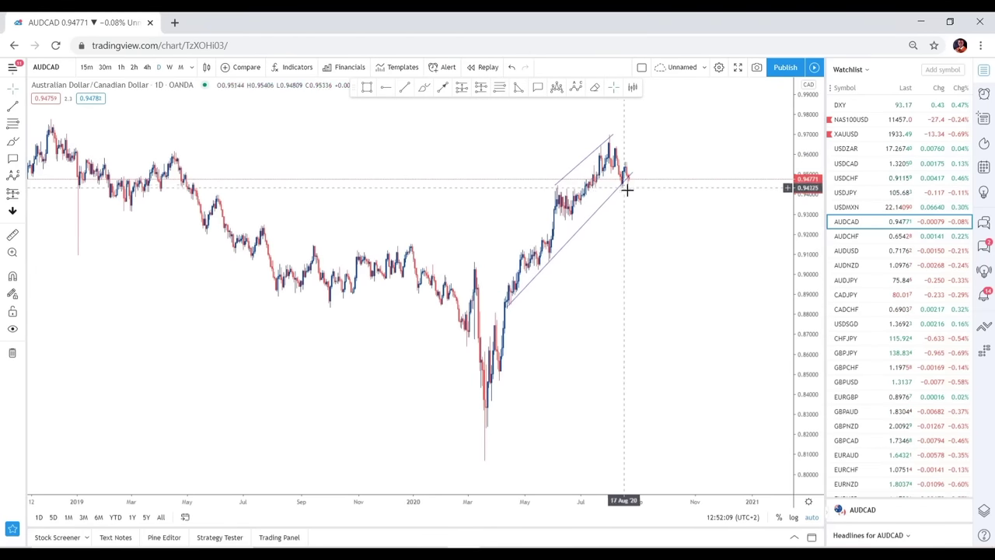
Add AUDCAD to the FX GOAT TRADING list
right_click(884, 225)
mouse_move(901, 287)
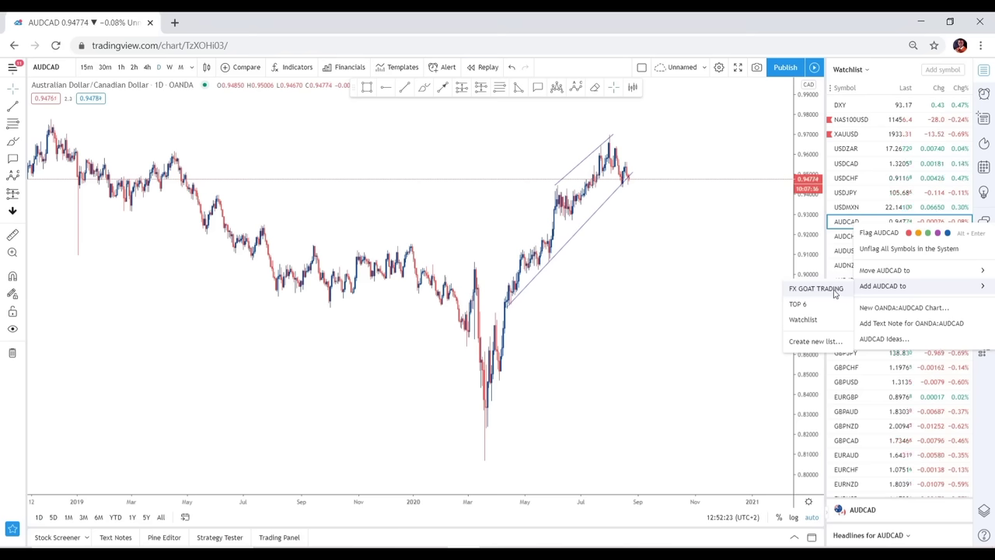
click(834, 293)
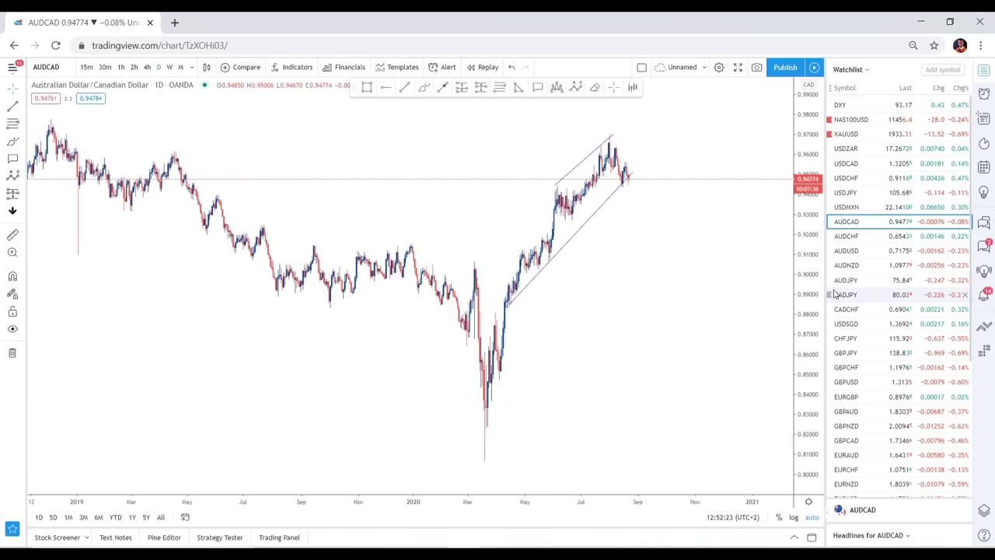
Open the AUDUSD chart from the watchlist and add AUDUSD to the FX GOAT TRADING list
click(881, 257)
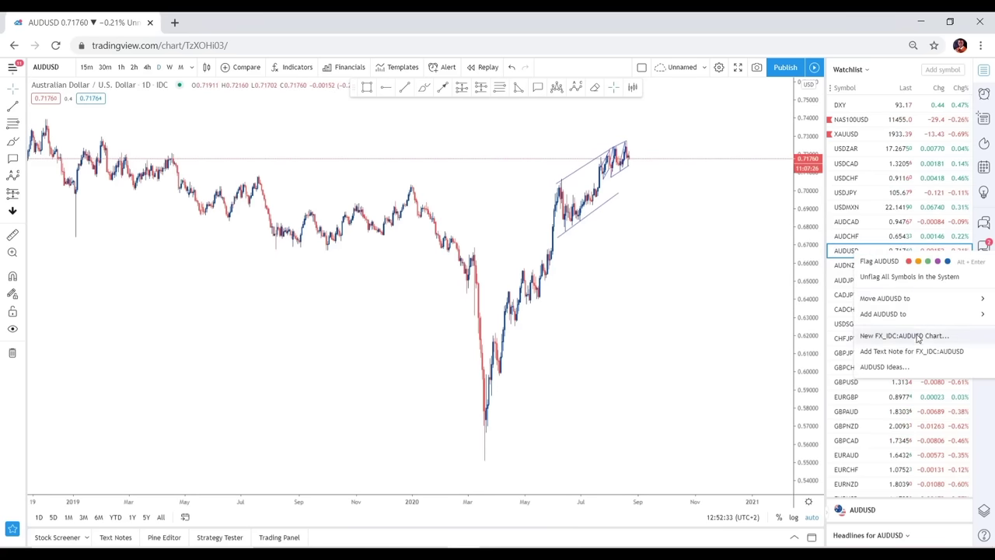
mouse_move(904, 315)
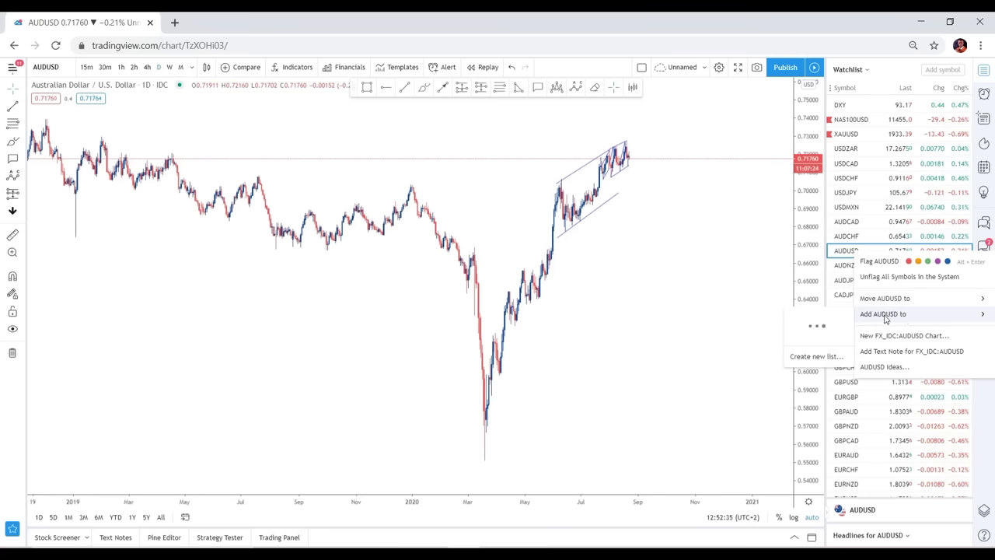
click(817, 317)
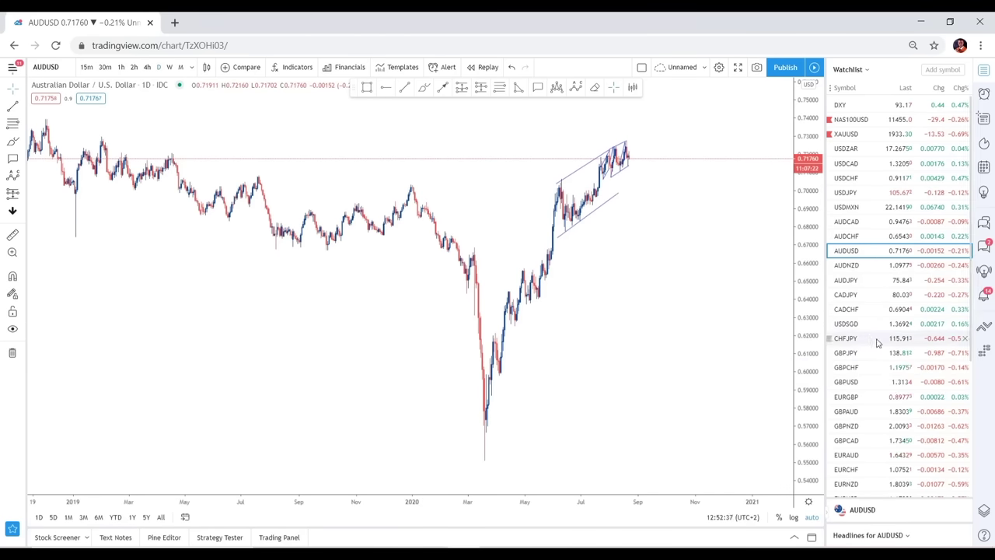
Open the GBPUSD chart from the watchlist and add GBPUSD to the FX GOAT TRADING list
scroll(876, 181, down, 5)
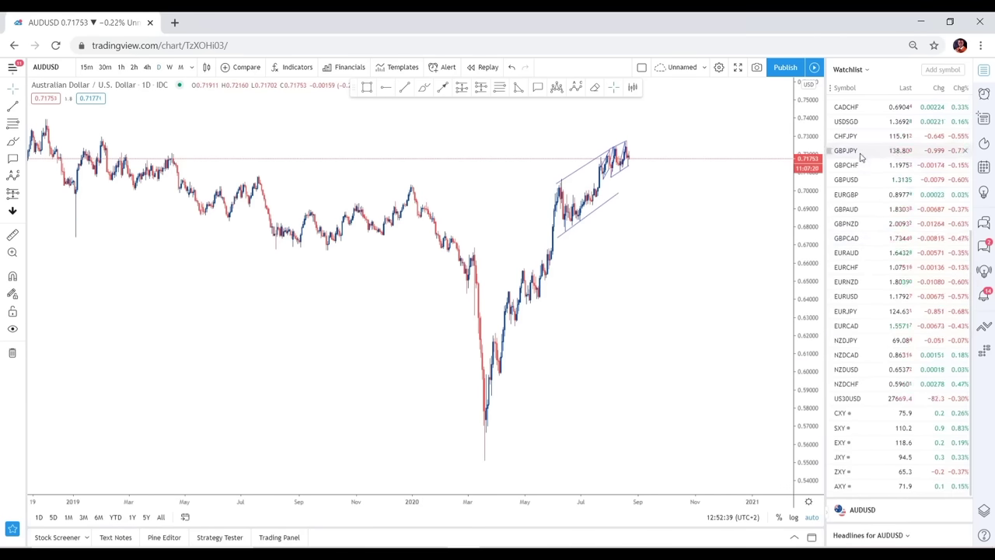
scroll(876, 181, up, 2)
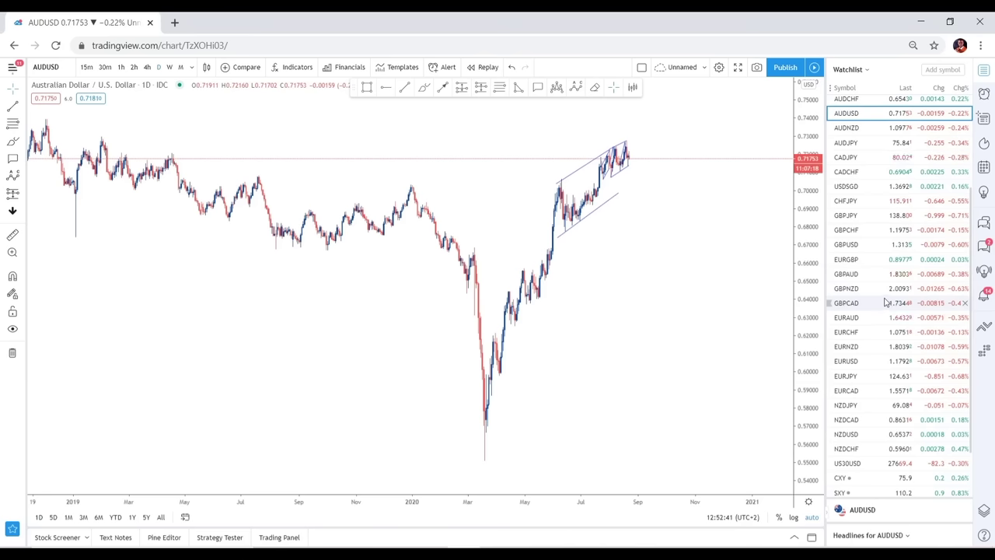
click(886, 249)
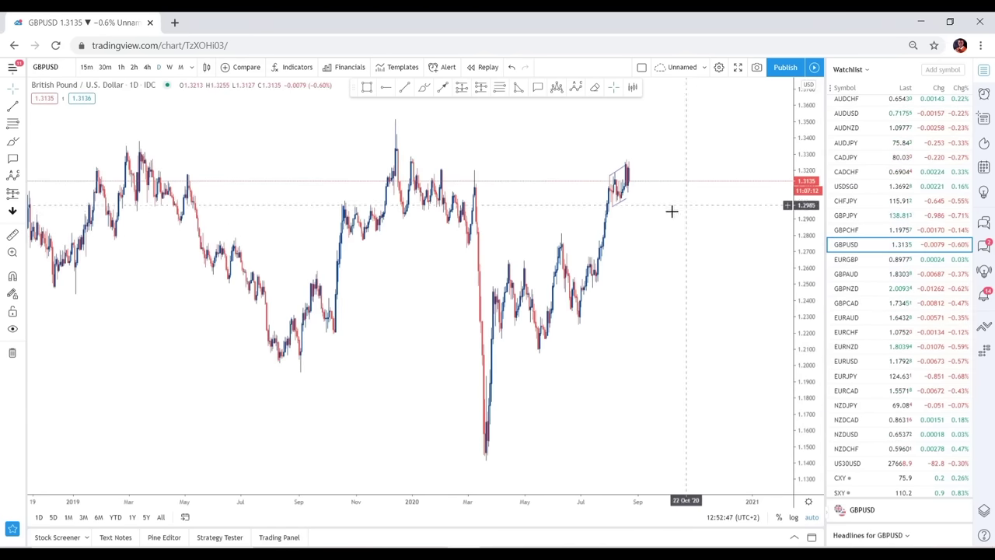
right_click(885, 247)
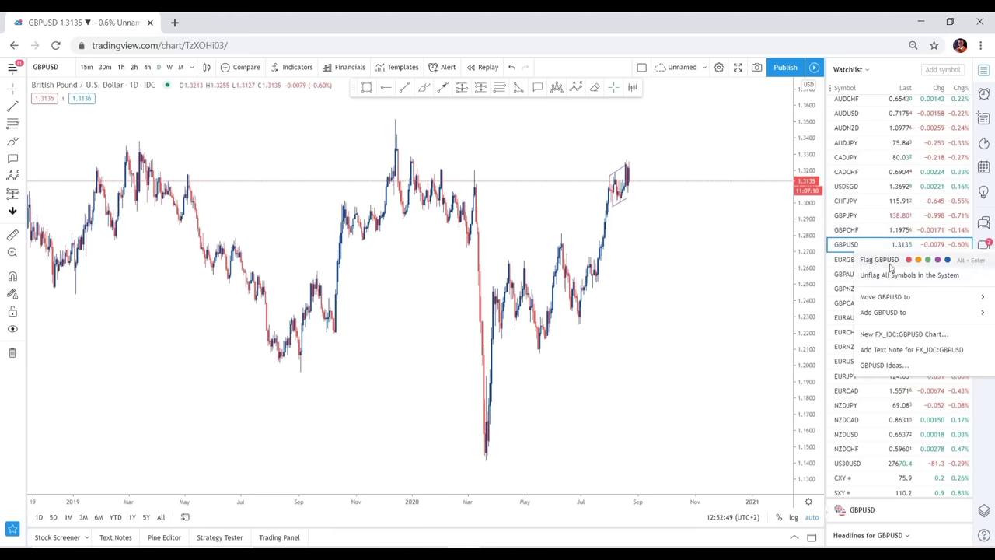
mouse_move(899, 313)
click(839, 317)
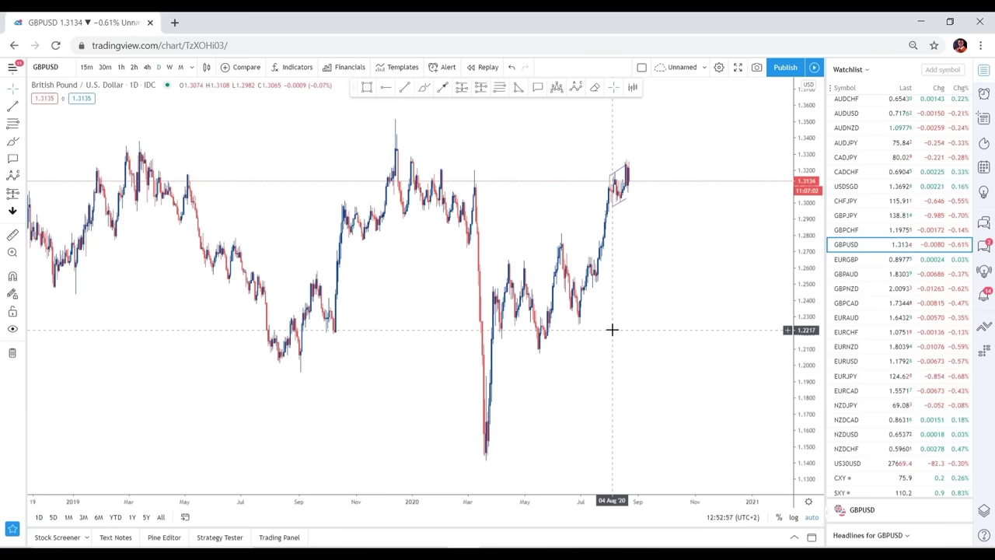
Switch to the FX GOAT TRADING list and show its USDJPY chart on the 4h timeframe
click(848, 70)
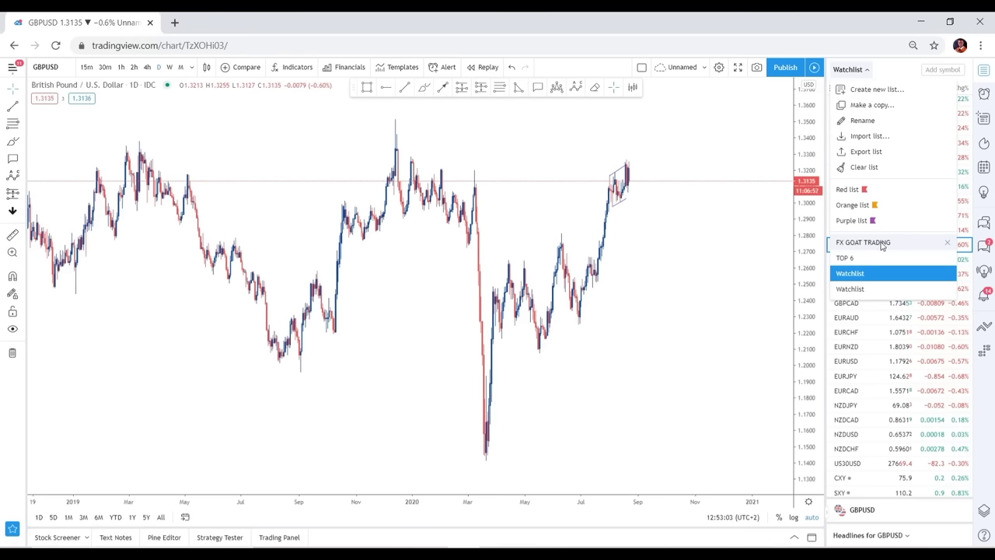
click(882, 244)
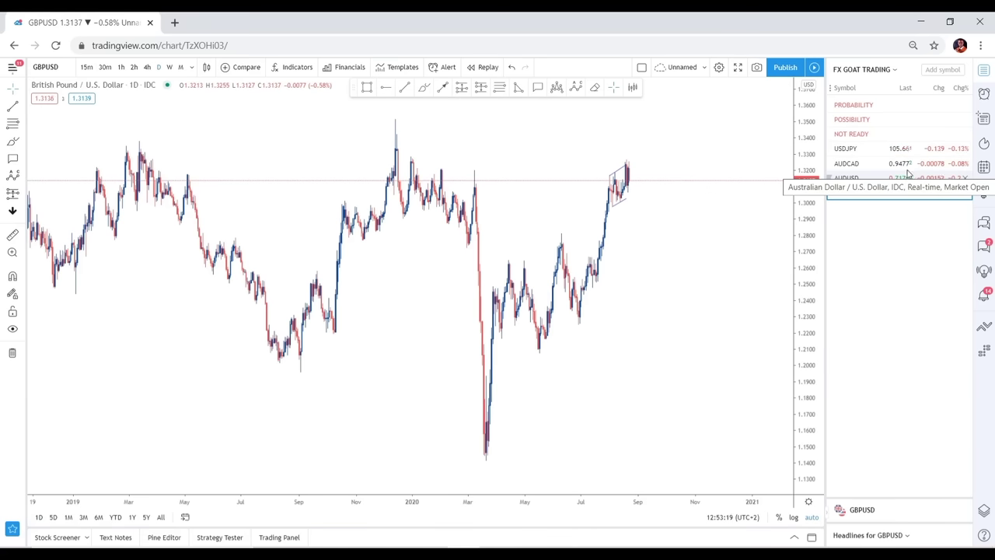
click(838, 149)
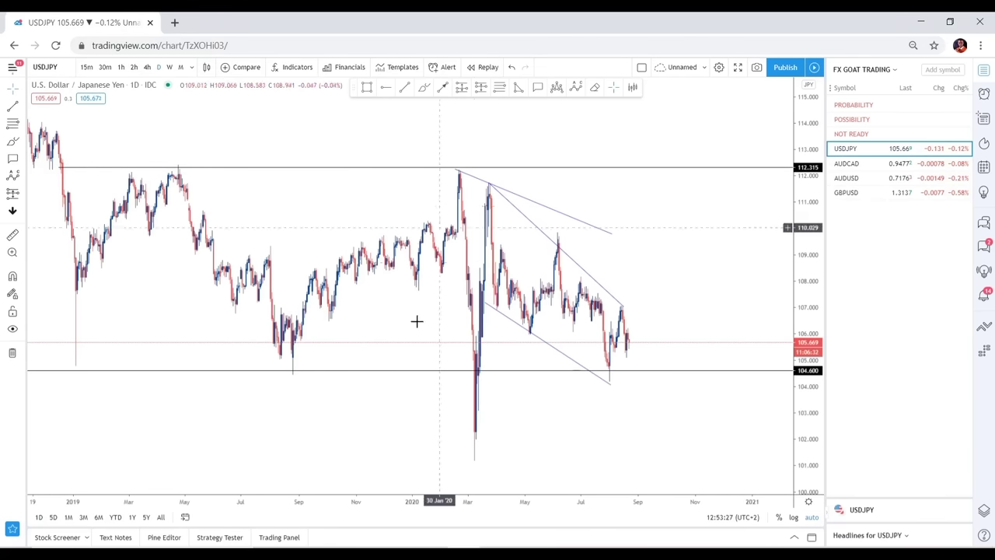
click(147, 67)
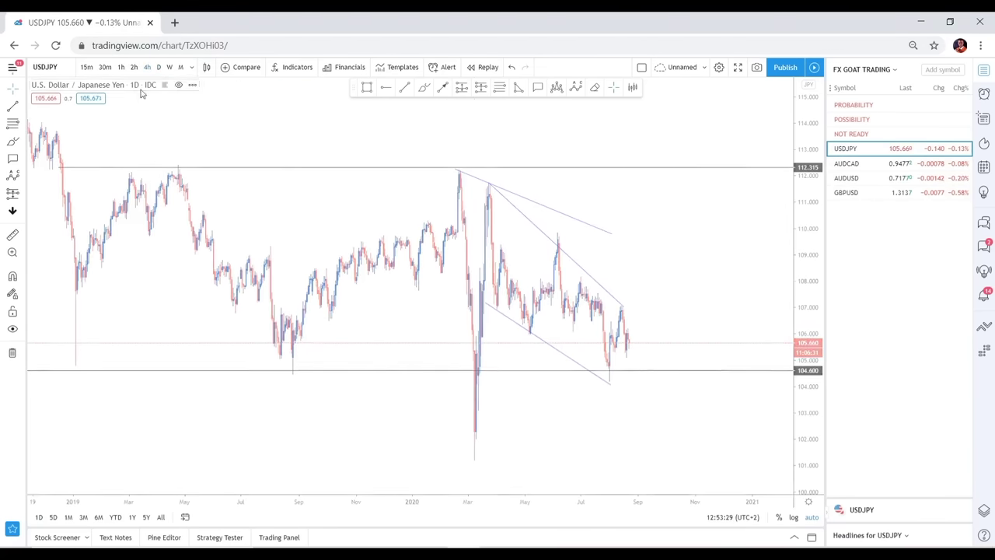
drag(624, 237, 575, 244)
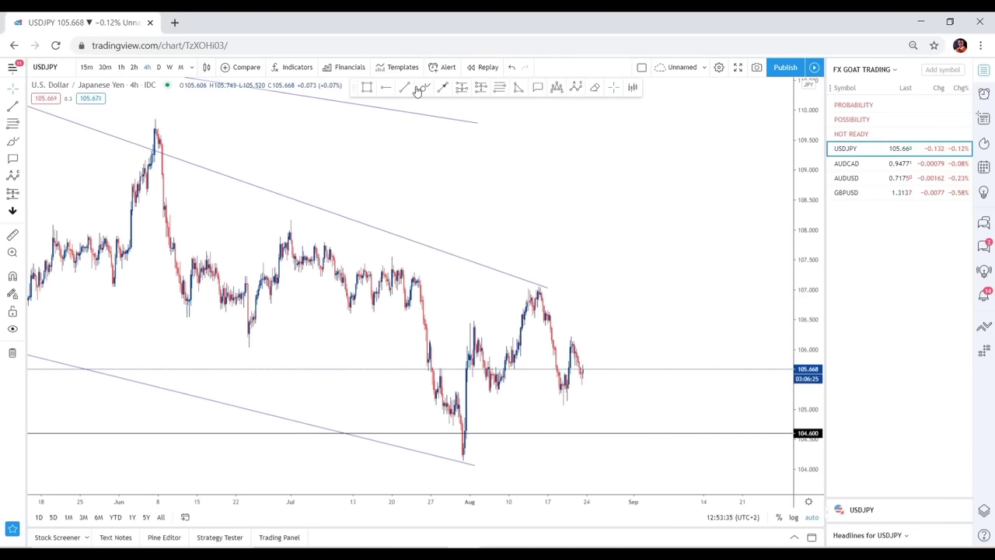
Draw a rising channel on USDJPY with trend lines under the late July and August lows and over the early to mid-August highs
click(461, 460)
click(609, 378)
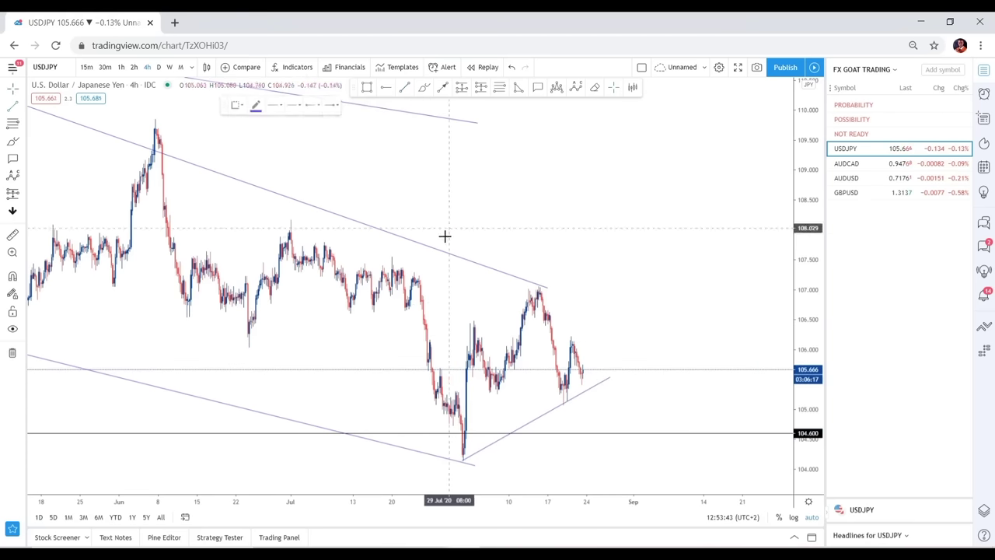
click(427, 342)
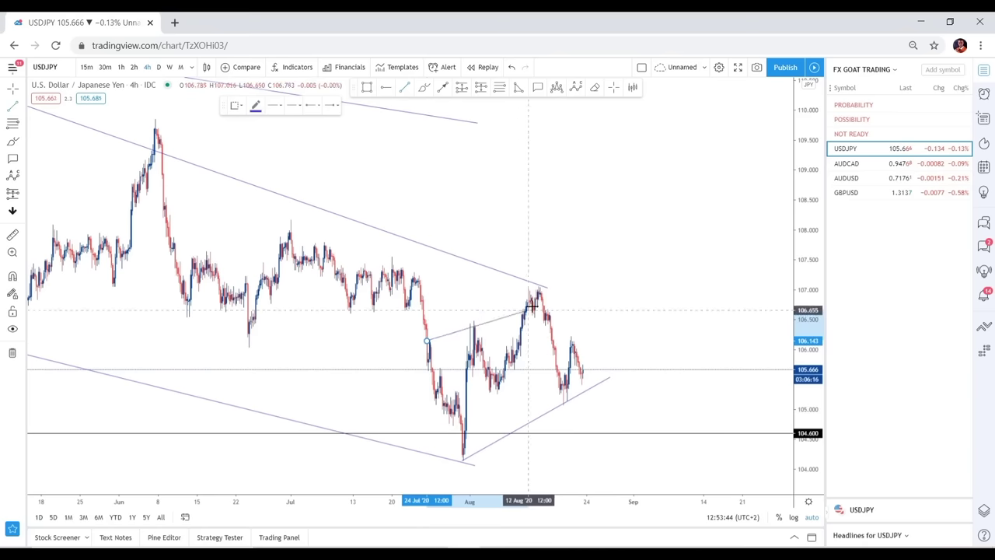
click(552, 273)
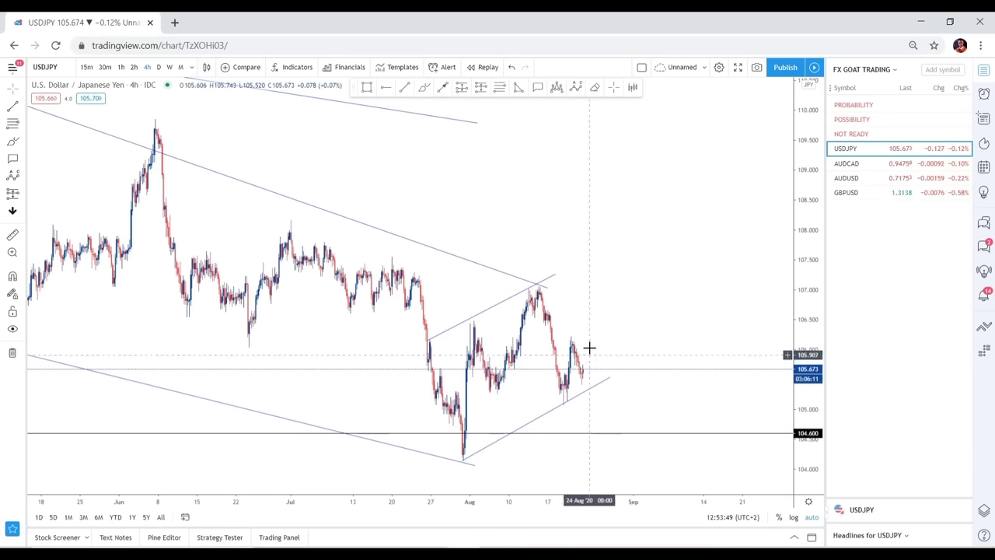
drag(635, 324, 664, 315)
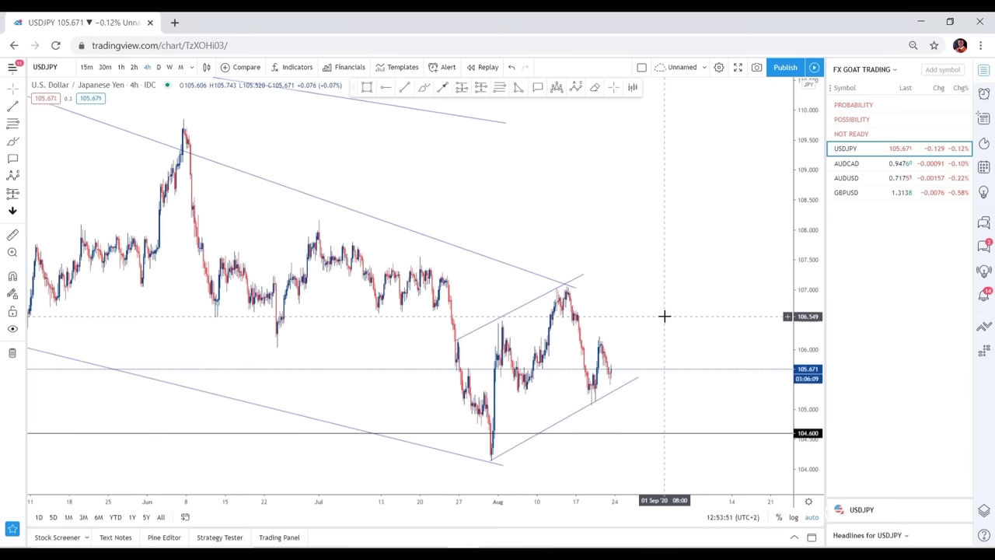
Brush a projected break below the USDJPY channel with a pullback and further fall, and move USDJPY under the POSSIBILITY heading
mouse_move(613, 381)
mouse_down()
mouse_move(636, 385)
mouse_move(638, 408)
mouse_move(664, 383)
mouse_move(698, 473)
mouse_up()
click(424, 88)
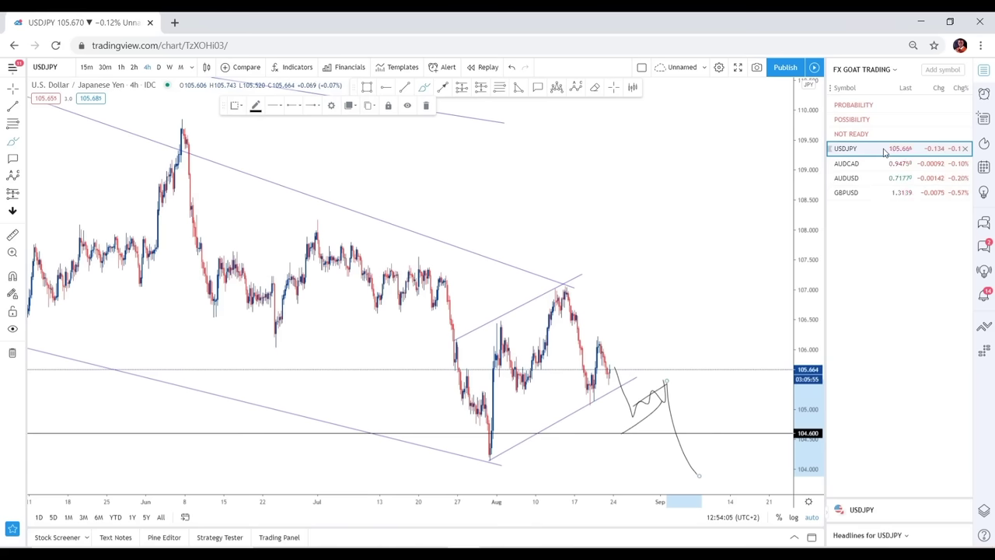
drag(883, 138, 883, 130)
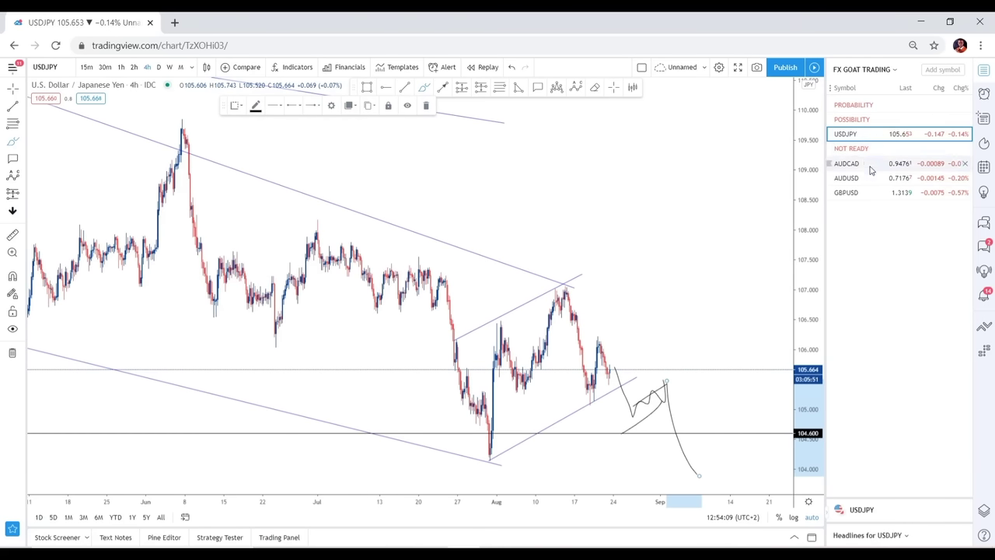
Open the AUDCAD chart and extend its upper channel line at both ends, reaching about 0.97265 on 6 Aug 2020
click(860, 160)
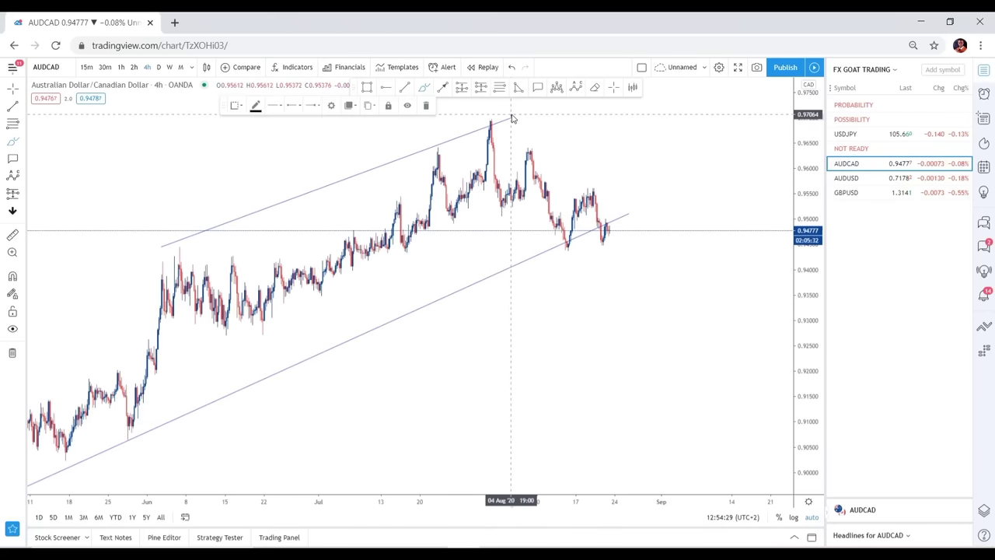
click(610, 88)
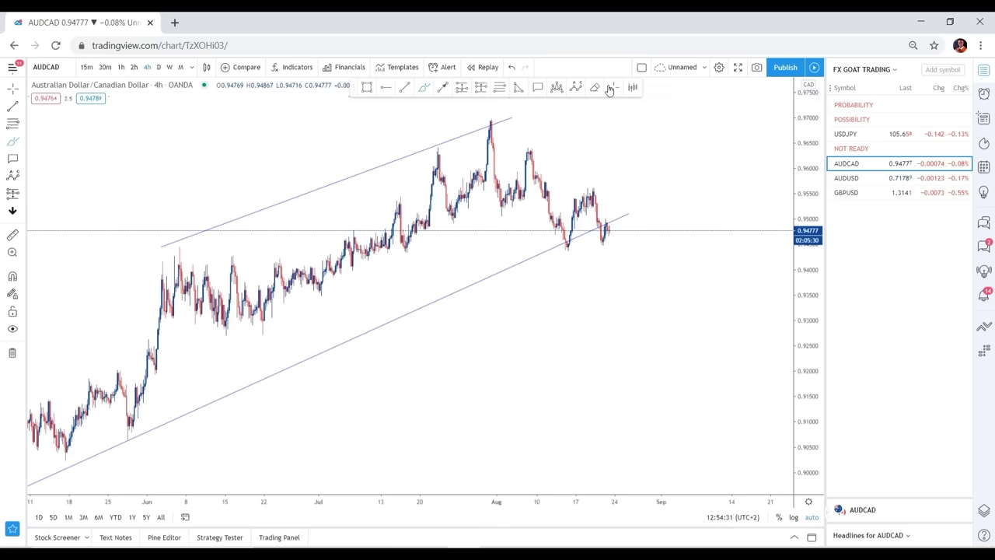
click(513, 121)
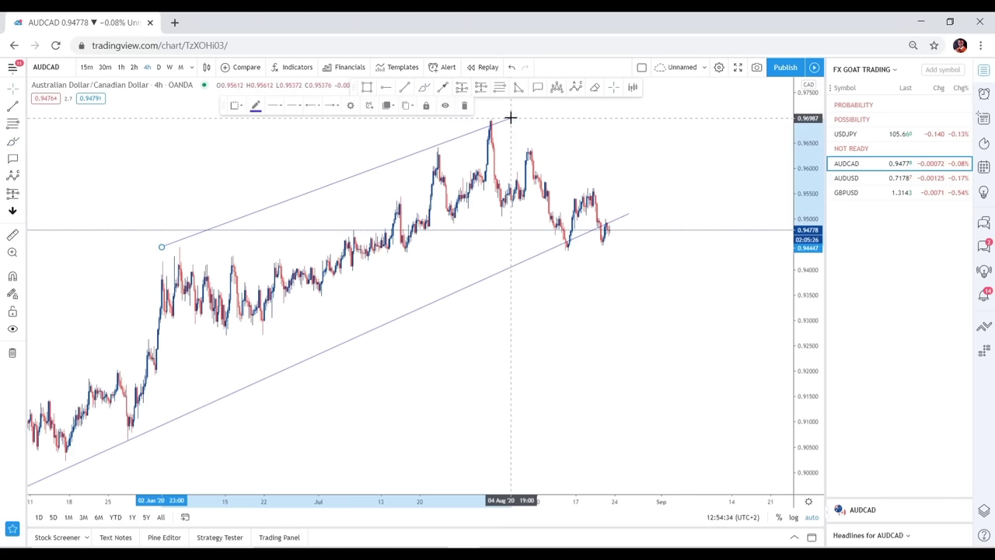
drag(511, 118, 520, 104)
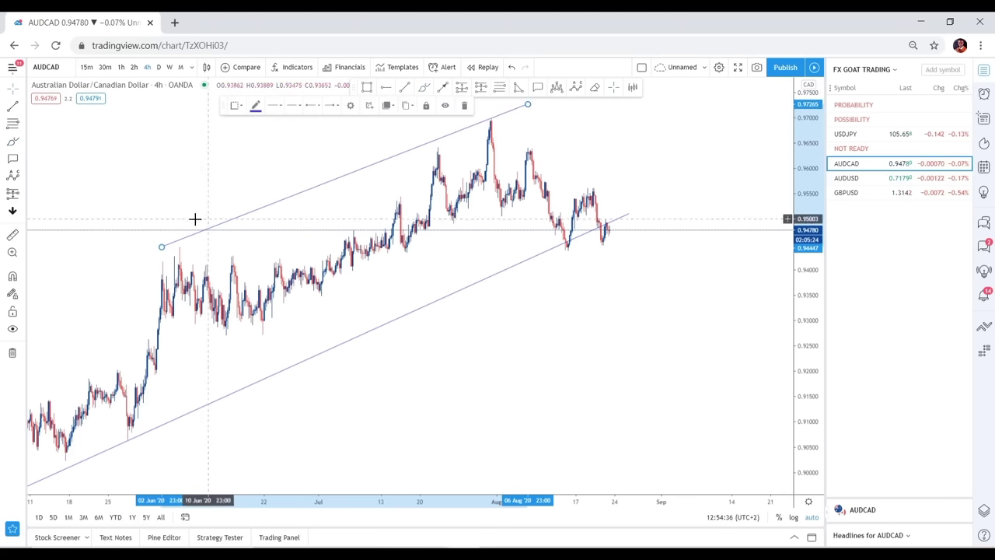
drag(160, 249, 127, 266)
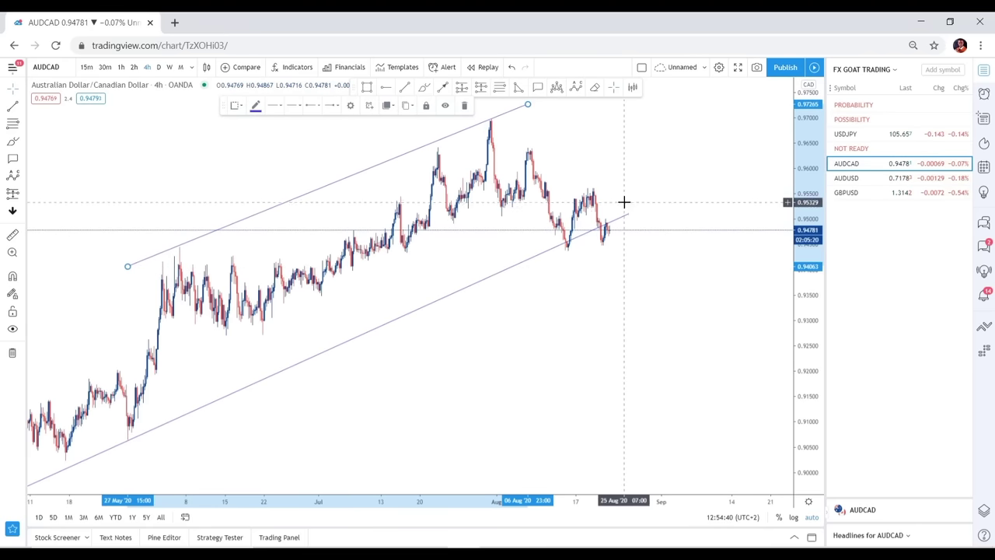
drag(128, 266, 116, 281)
click(498, 327)
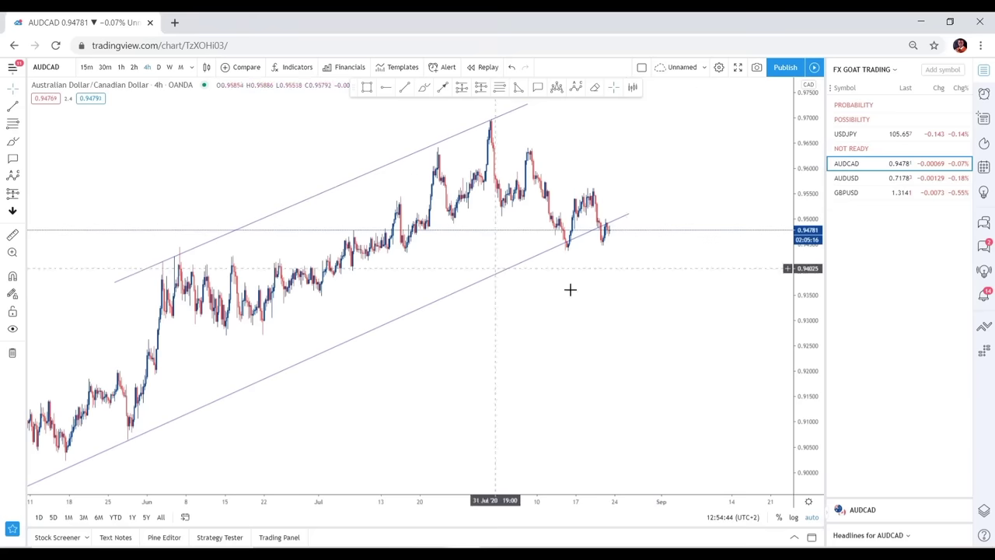
drag(182, 233, 382, 231)
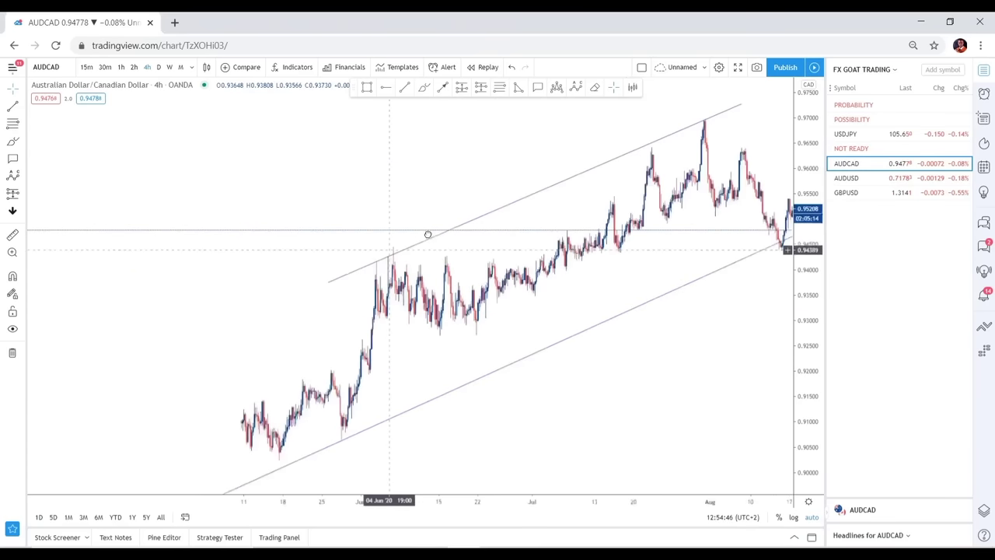
scroll(589, 311, down, 3)
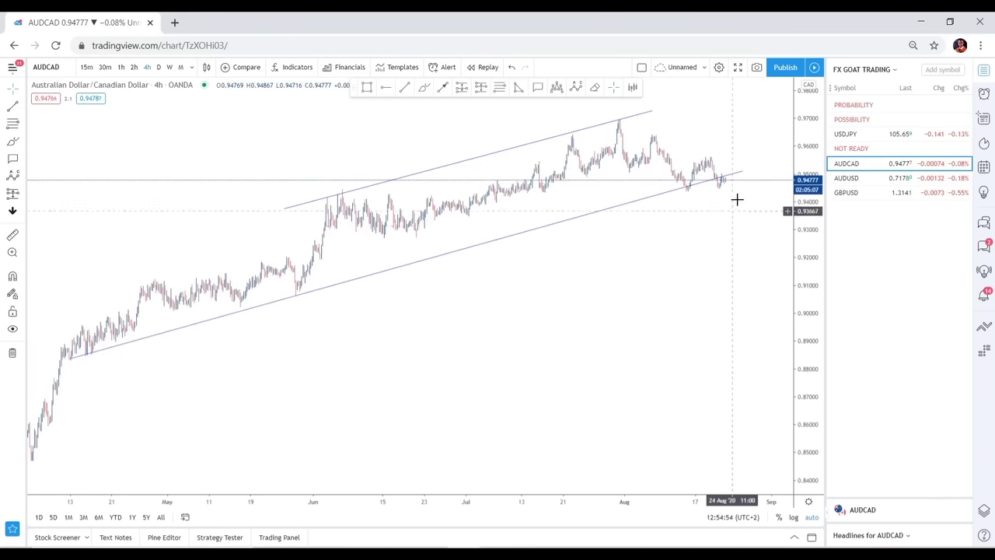
scroll(687, 240, up, 2)
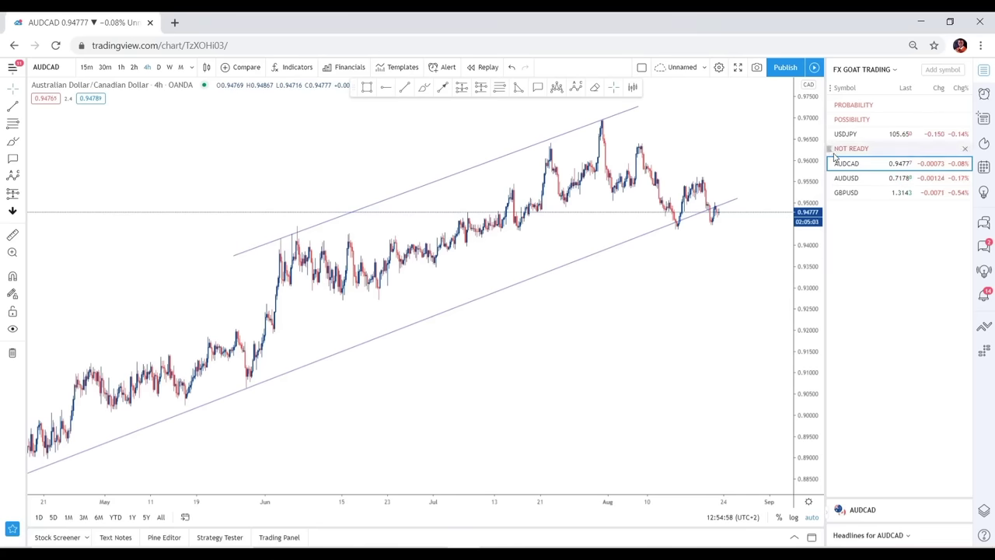
Show AUDUSD on the 1h timeframe and place a short position with entry at 0.71634 and stop at about 0.7220
click(863, 180)
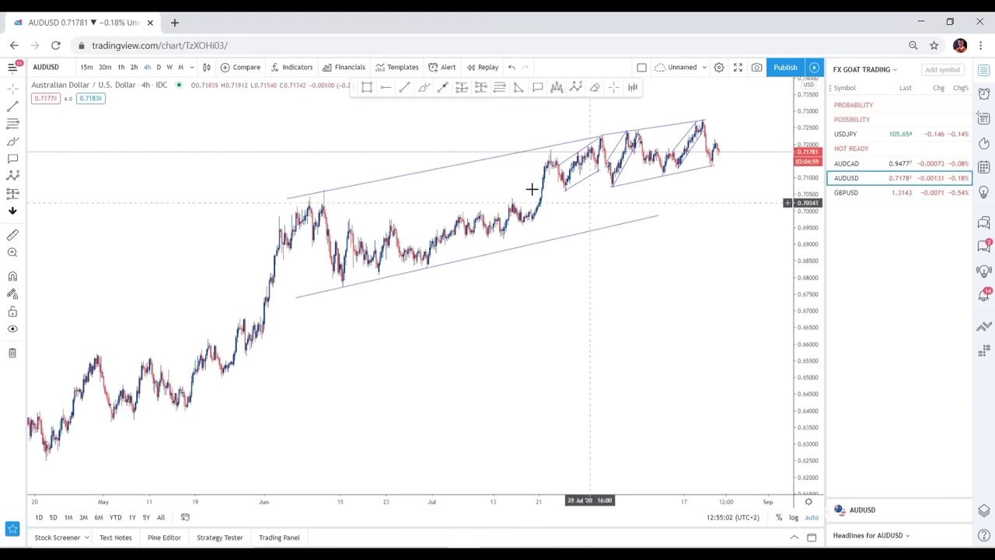
click(123, 69)
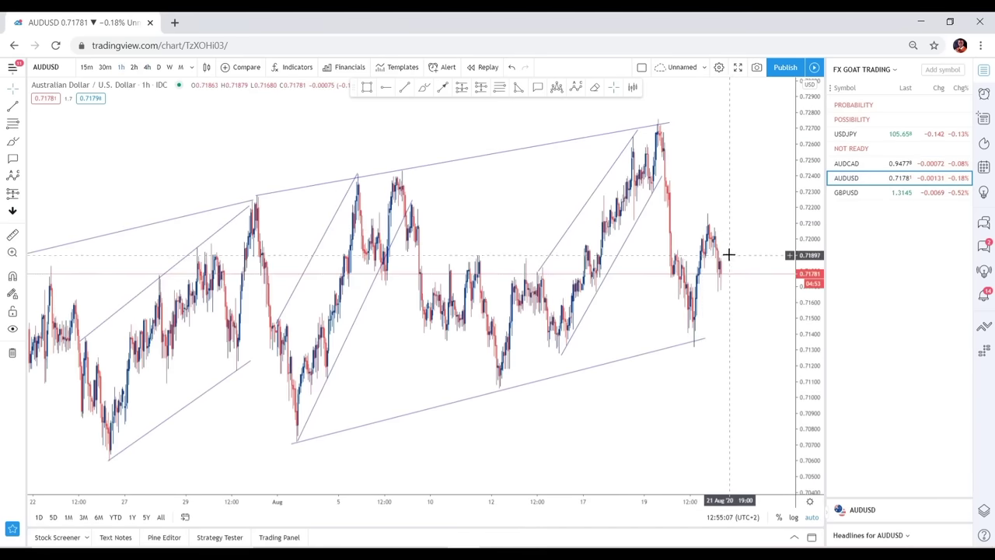
drag(726, 256, 592, 274)
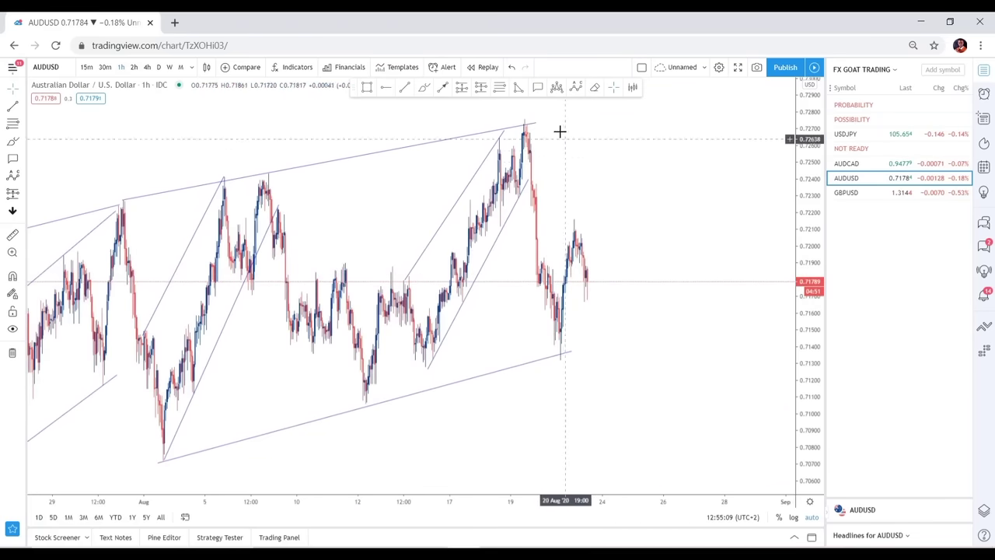
click(480, 86)
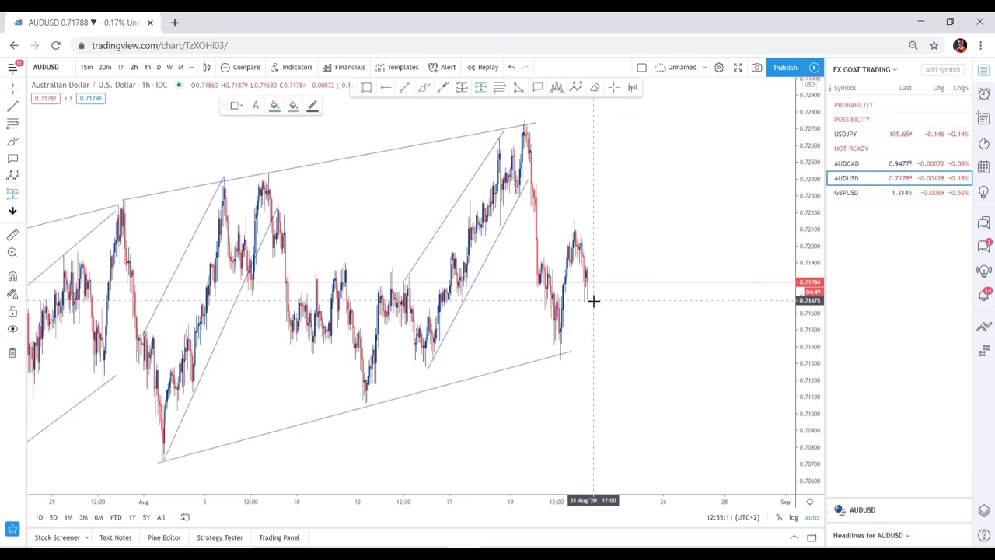
click(594, 306)
drag(594, 239, 594, 212)
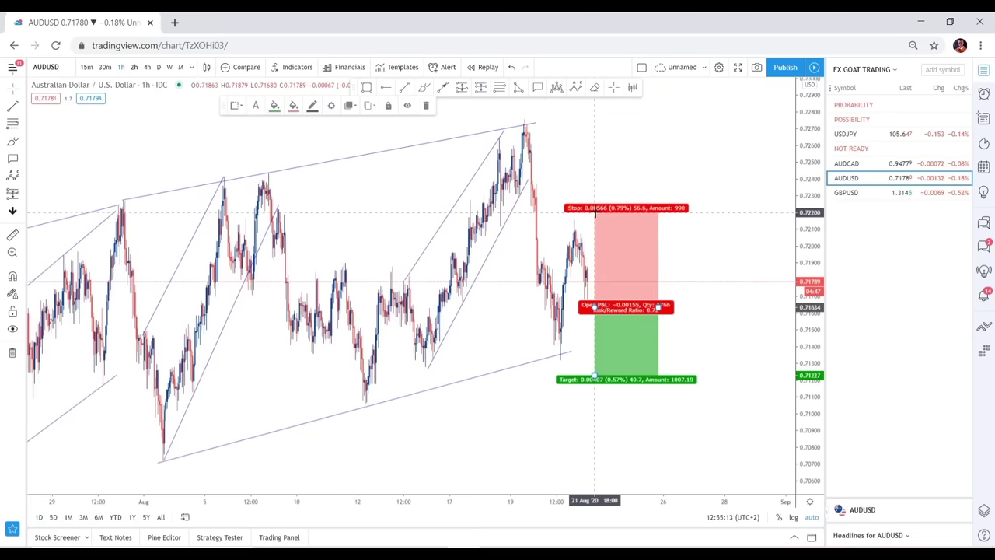
Widen the AUDUSD short position with its target at about 0.69846, and move the pair under the PROBABILITY heading
drag(658, 306, 710, 306)
drag(595, 385, 595, 422)
scroll(617, 347, down, 3)
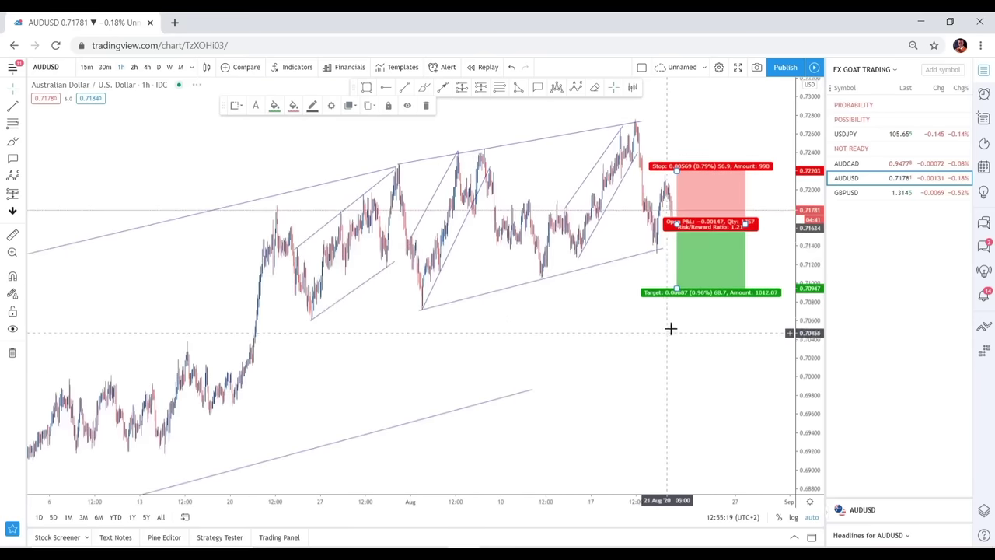
drag(676, 287, 673, 392)
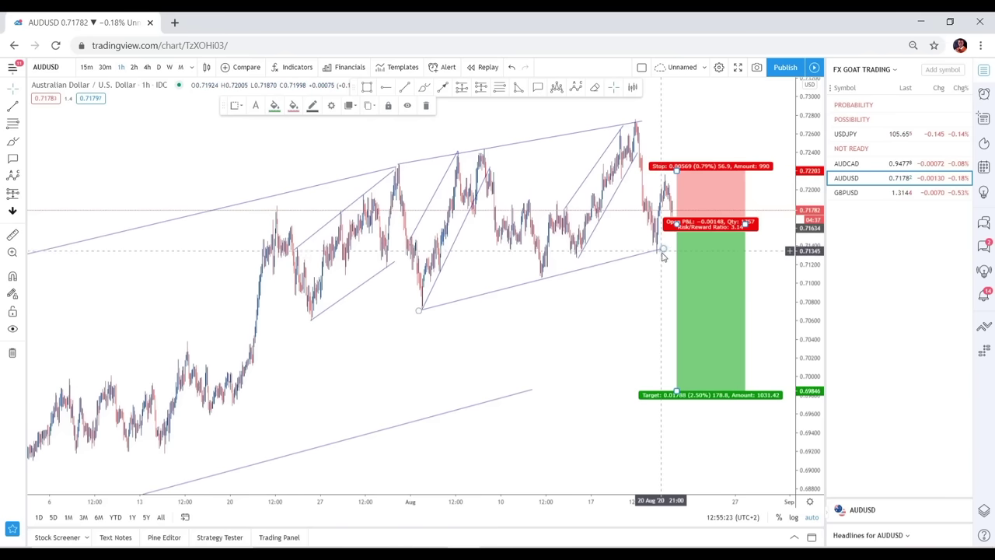
drag(618, 303, 594, 327)
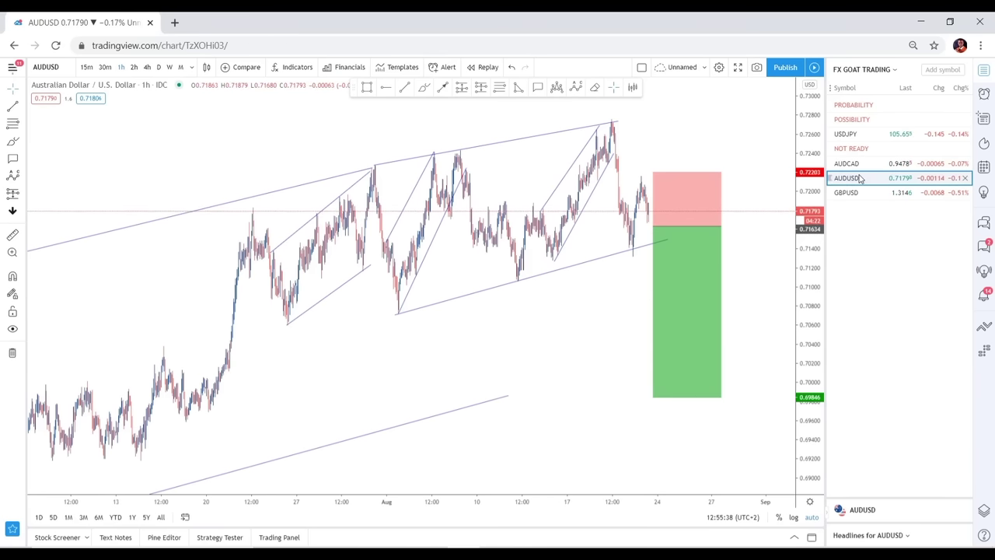
drag(859, 179, 865, 121)
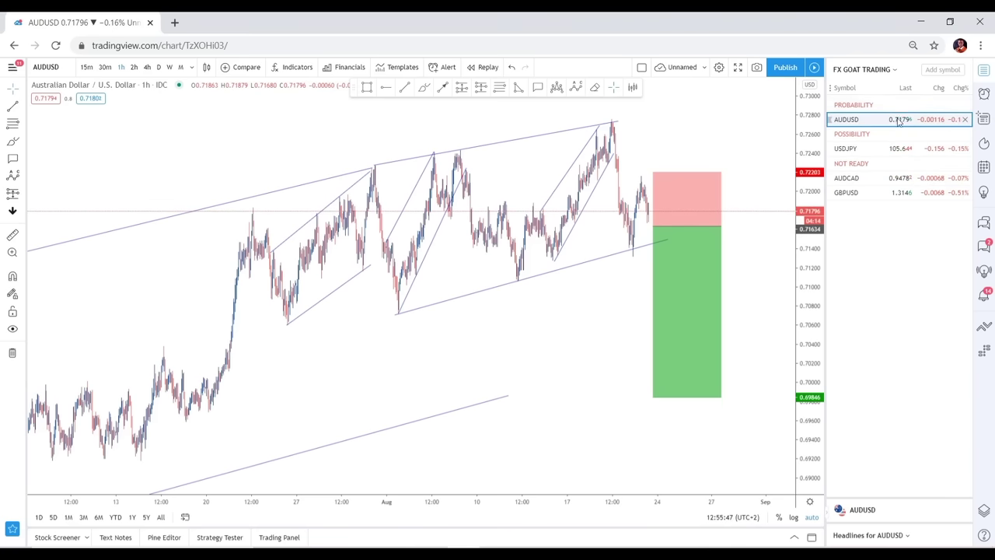
click(842, 120)
Show GBPUSD on the 4h timeframe and draw a rising trend line from about 1.2237 on 29 Jun 2020 under the July lows
click(874, 198)
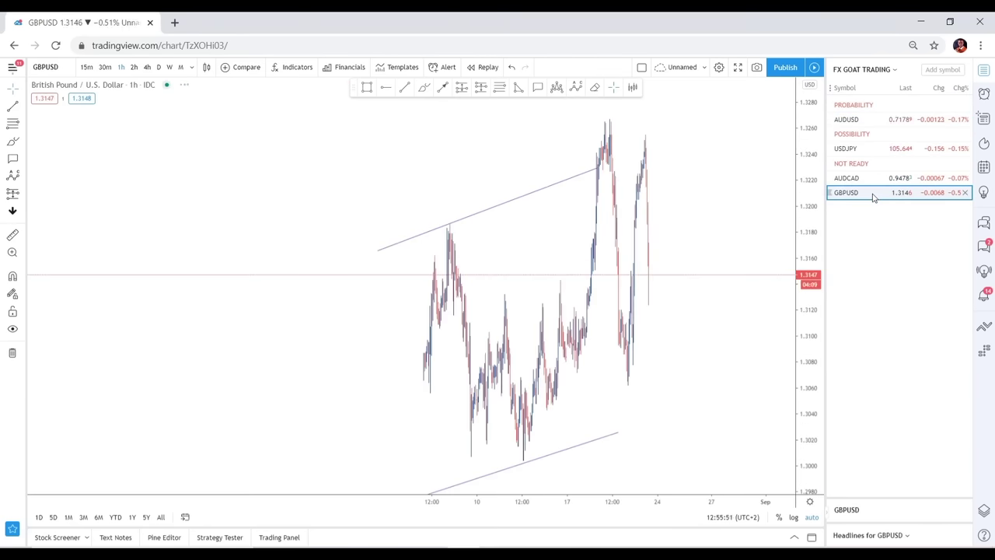
scroll(604, 195, up, 4)
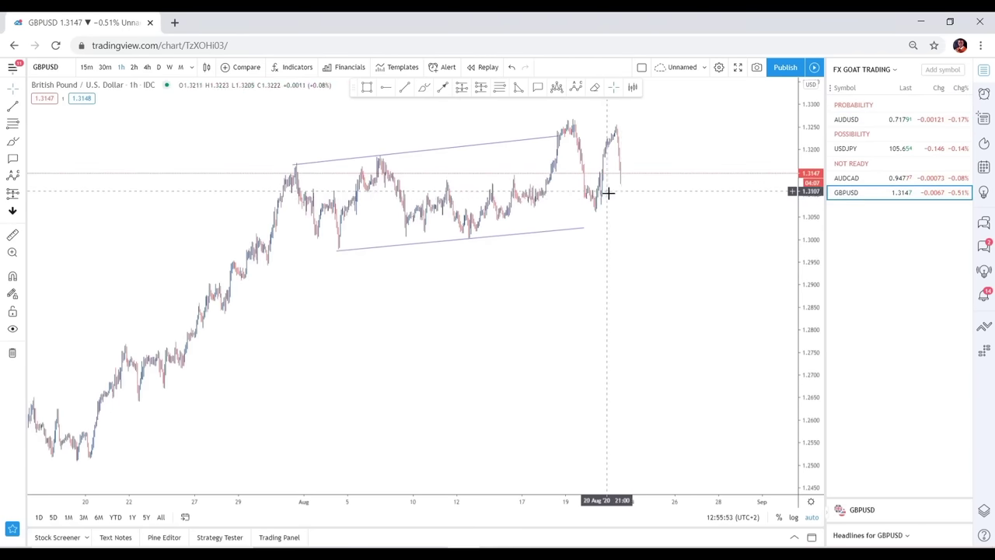
scroll(574, 225, up, 3)
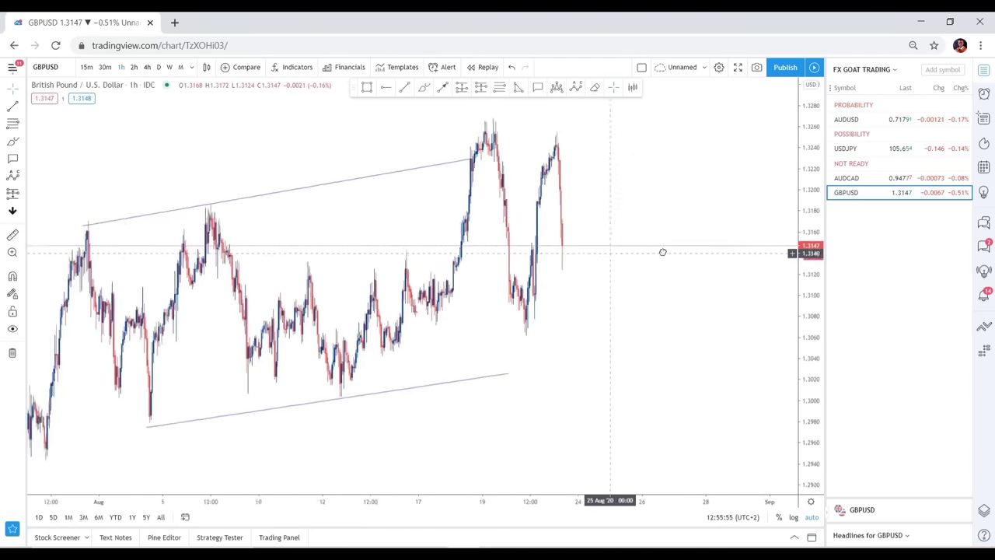
click(147, 68)
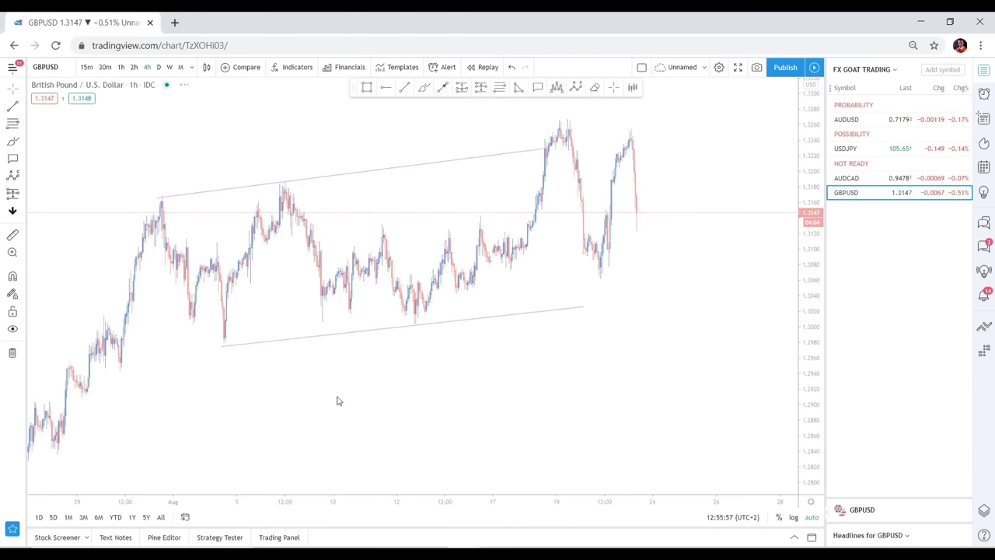
click(405, 87)
click(318, 414)
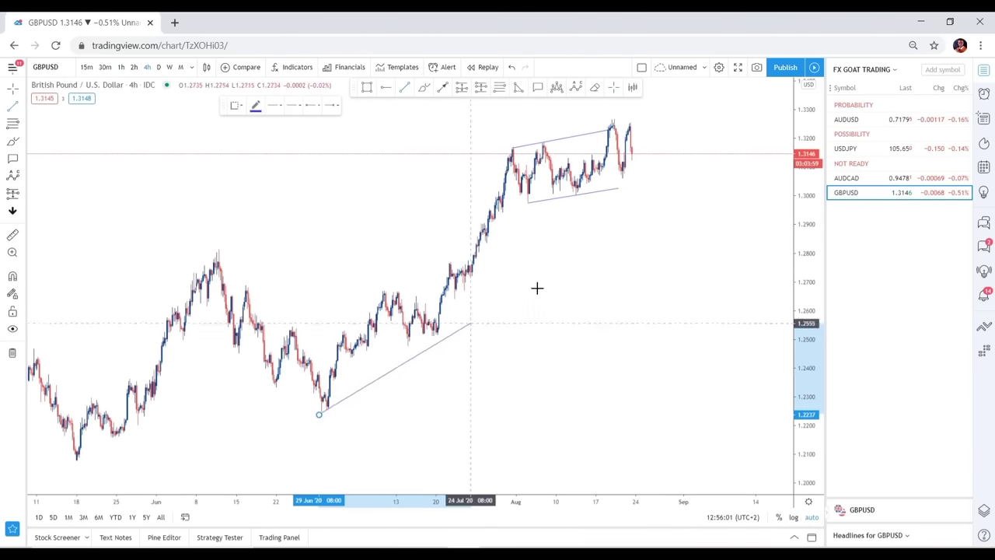
click(673, 183)
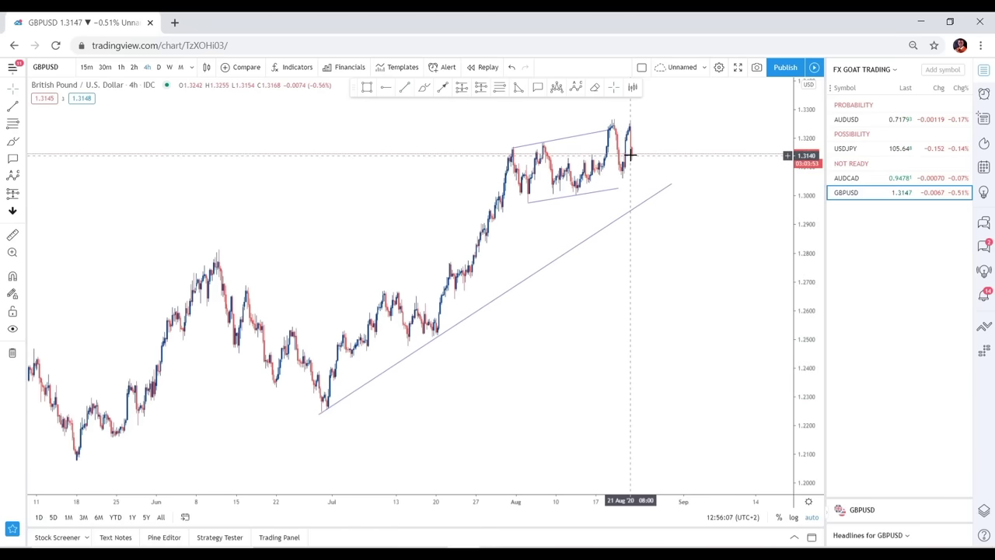
Brush a projected GBPUSD break below the long trend line, with a small rising flag followed by a fall to about 1.2200
click(421, 88)
mouse_move(630, 150)
mouse_down()
mouse_move(635, 207)
mouse_move(661, 191)
mouse_move(669, 202)
mouse_move(653, 231)
mouse_move(698, 214)
mouse_up()
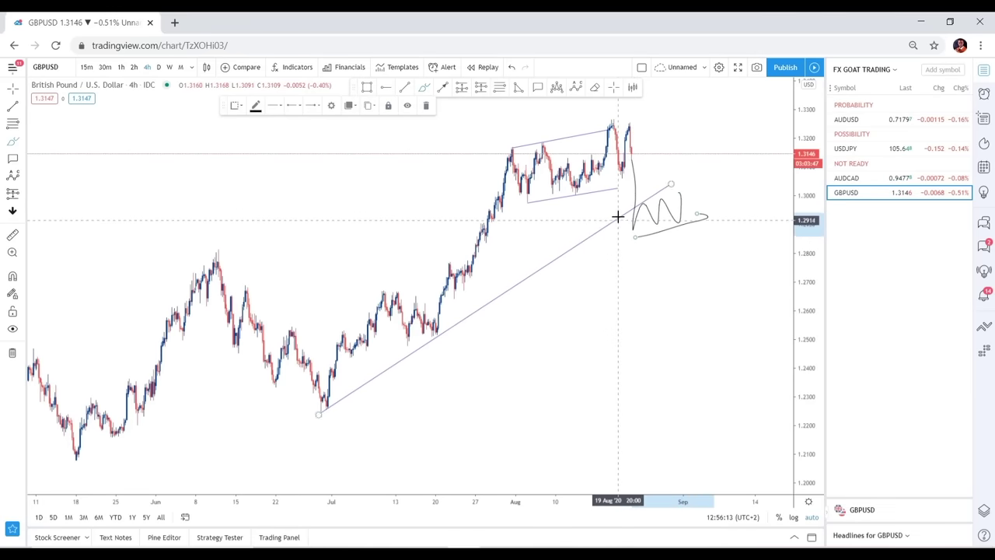
mouse_move(634, 201)
mouse_down()
mouse_move(681, 194)
mouse_move(736, 425)
mouse_up()
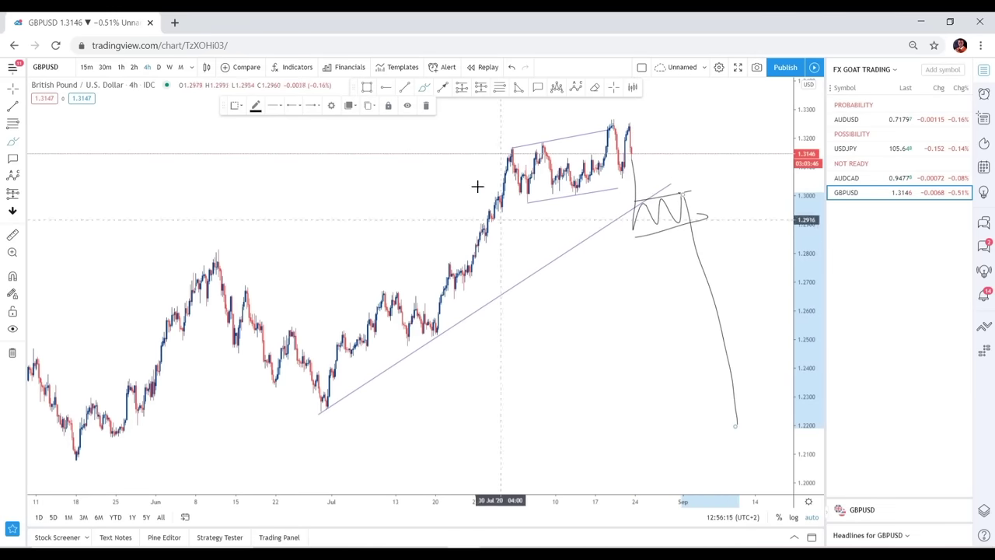
Place a short position on the projected GBPUSD flag with entry at 1.2867, stop at 1.3009 and target at 1.2252
click(480, 87)
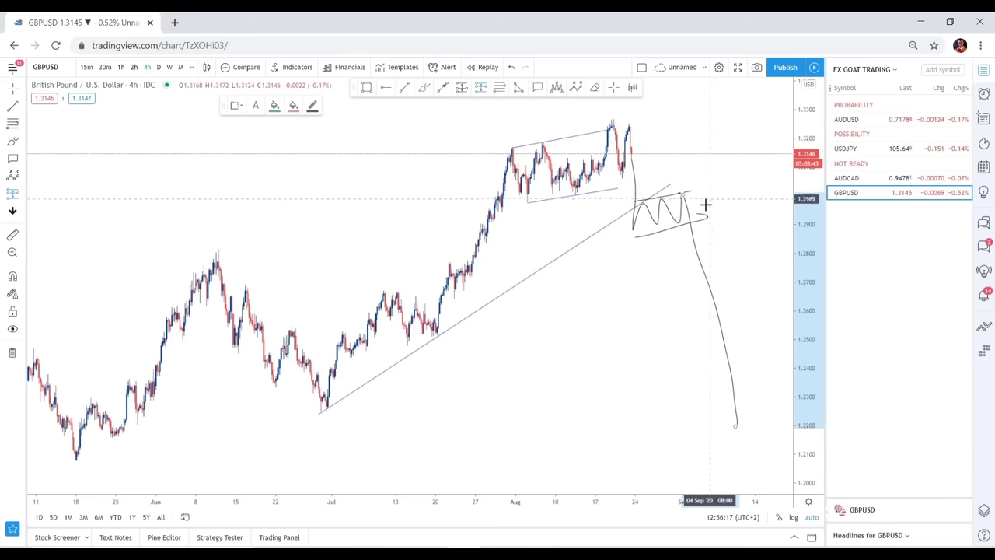
click(674, 232)
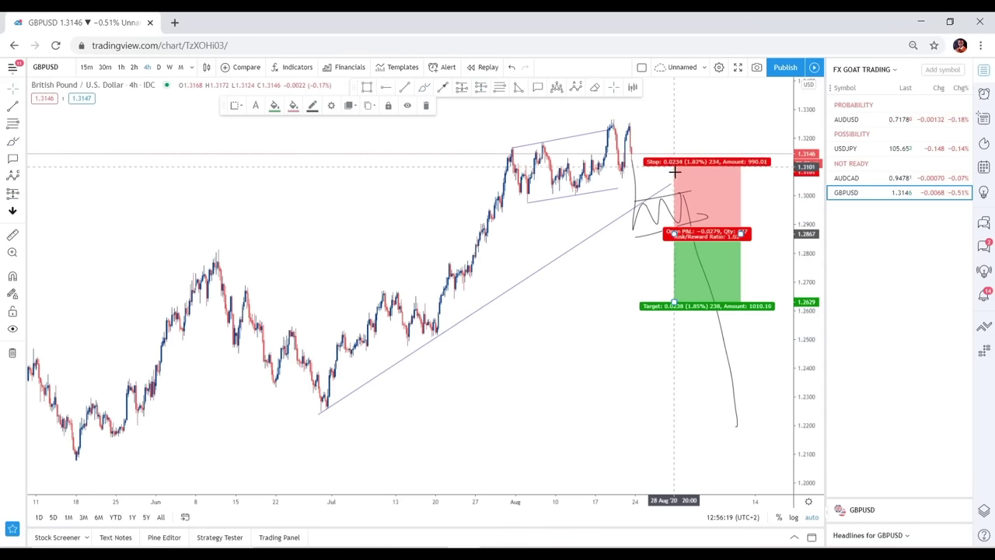
drag(673, 165, 673, 191)
drag(673, 302, 673, 410)
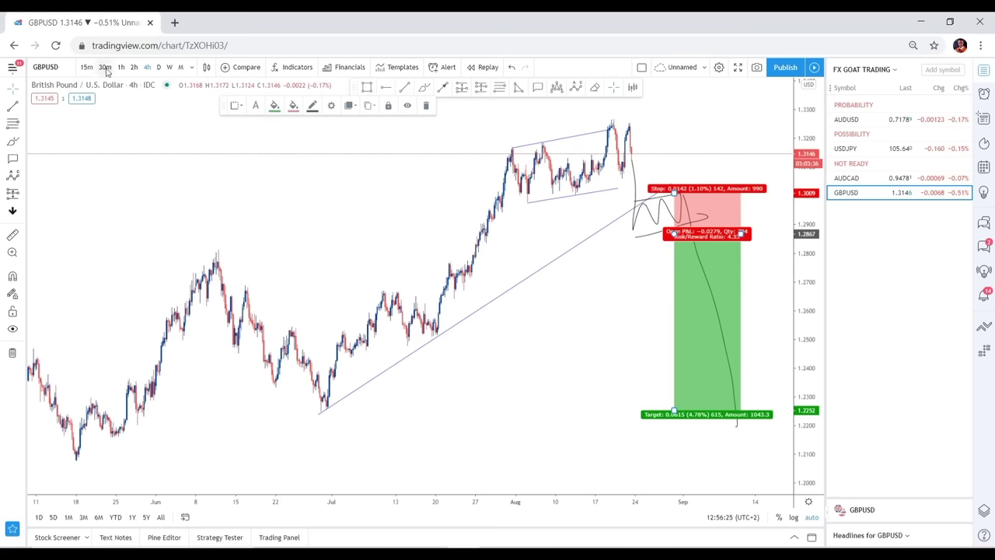
Show GBPUSD on the 1h timeframe and draw a rising trend line from the 12 Aug low, about 1.3001, along the 20 Aug lows
click(121, 67)
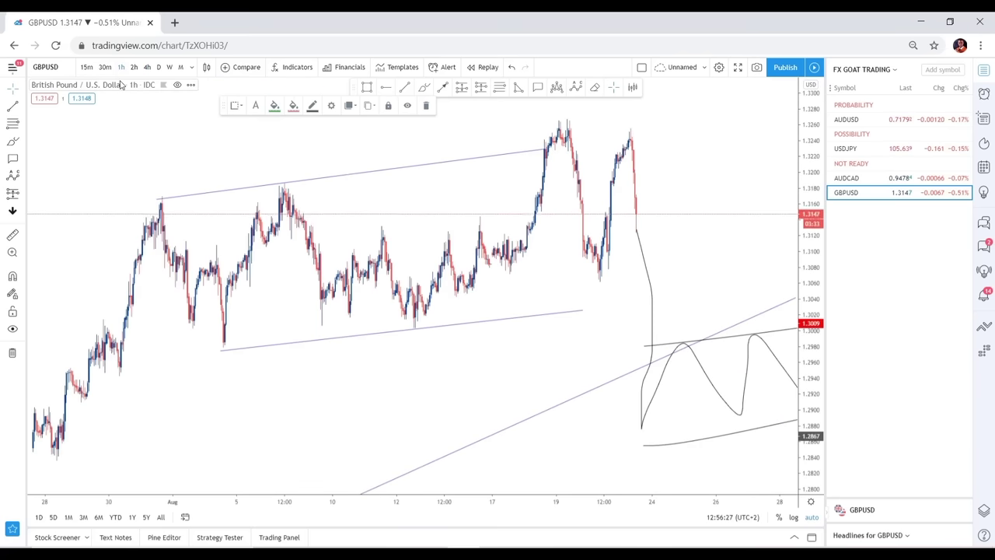
click(405, 87)
click(412, 328)
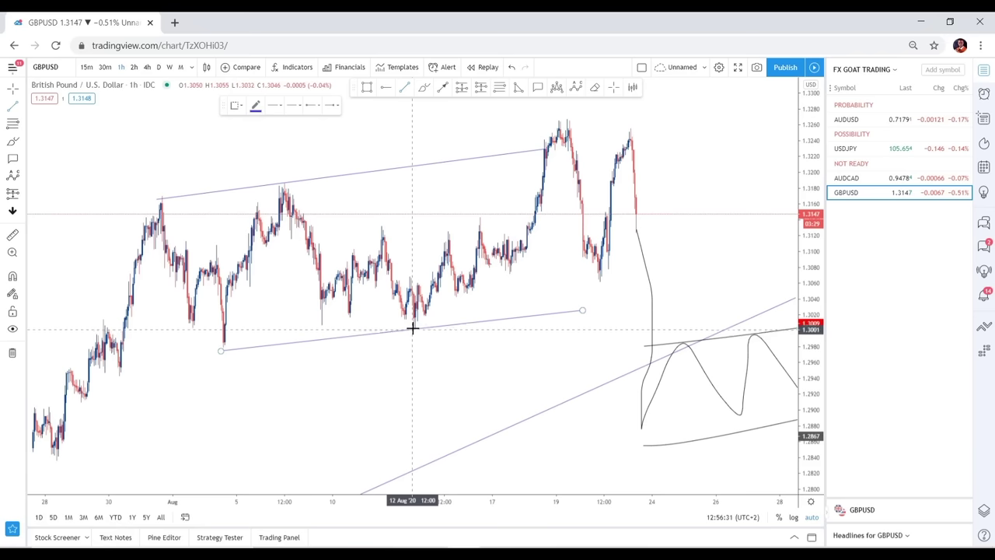
click(657, 252)
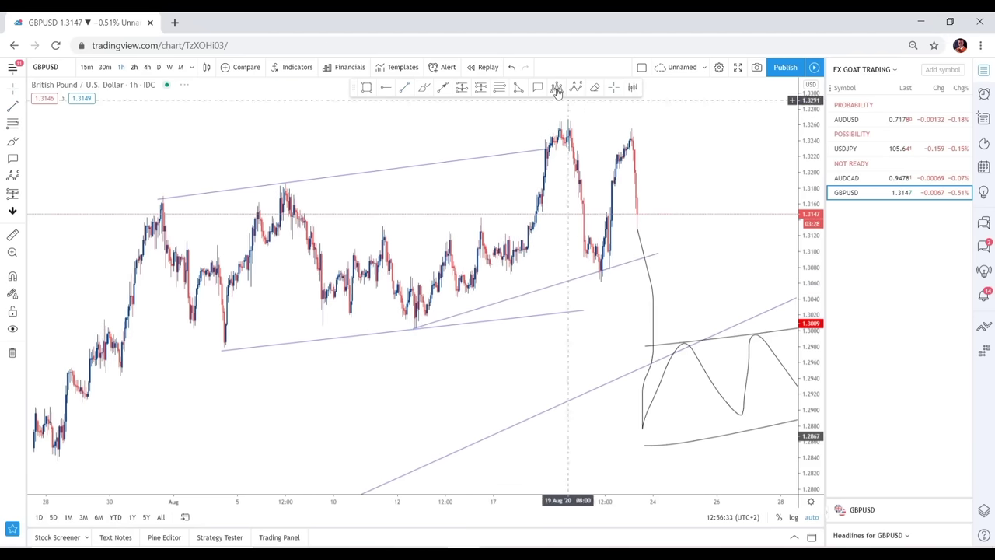
Delete the brushed zigzag and place a GBPUSD short position with entry at 1.3073, stop at 1.3141 and target at 1.2822
click(647, 267)
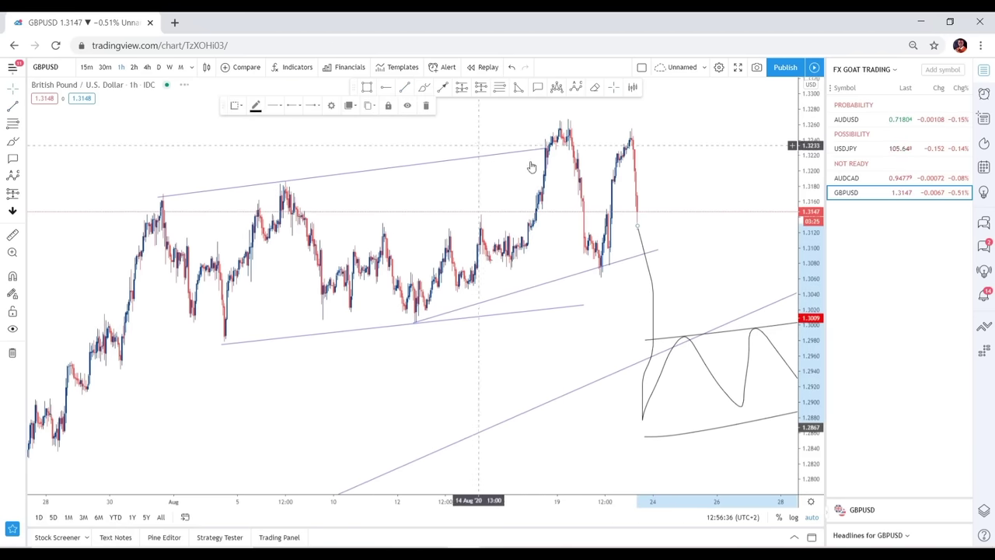
click(425, 105)
click(480, 88)
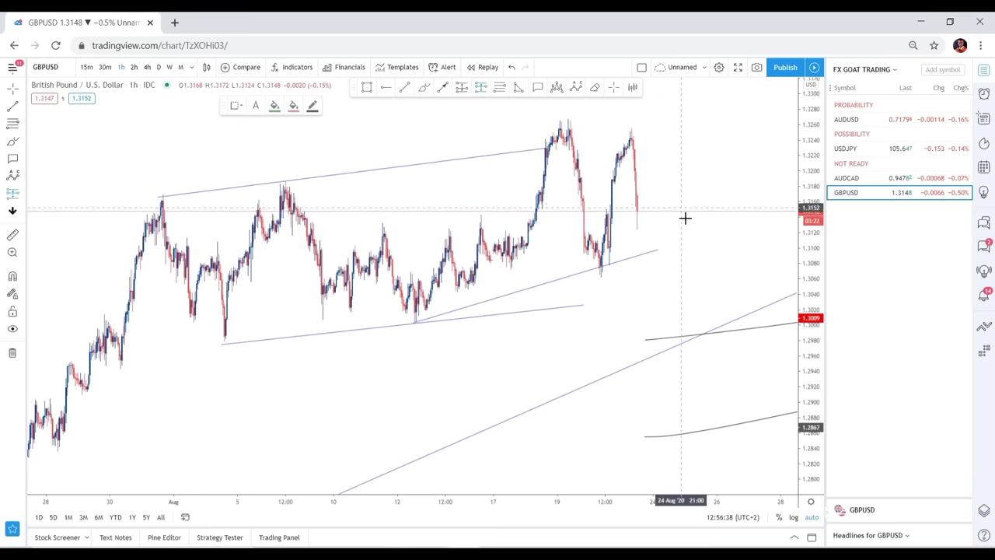
click(652, 270)
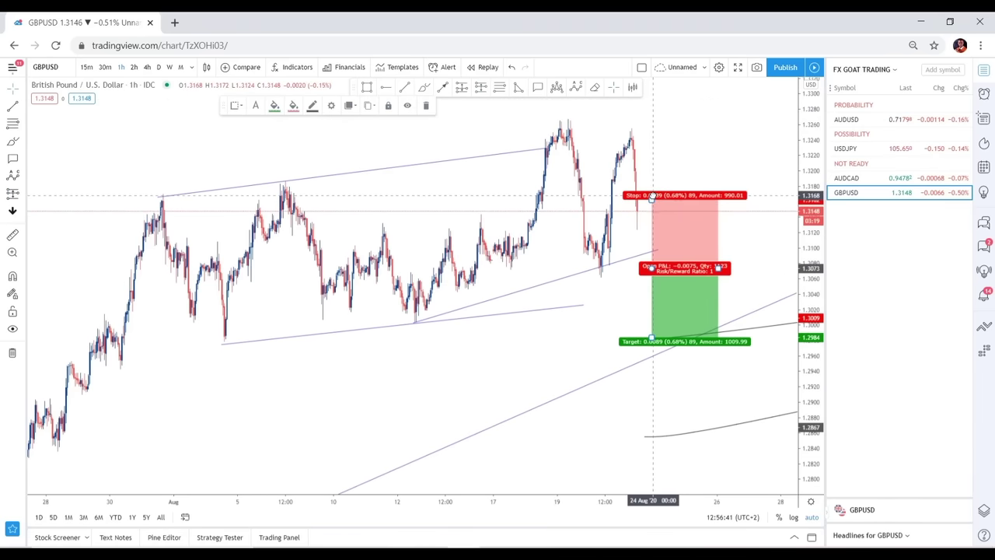
drag(653, 201, 652, 217)
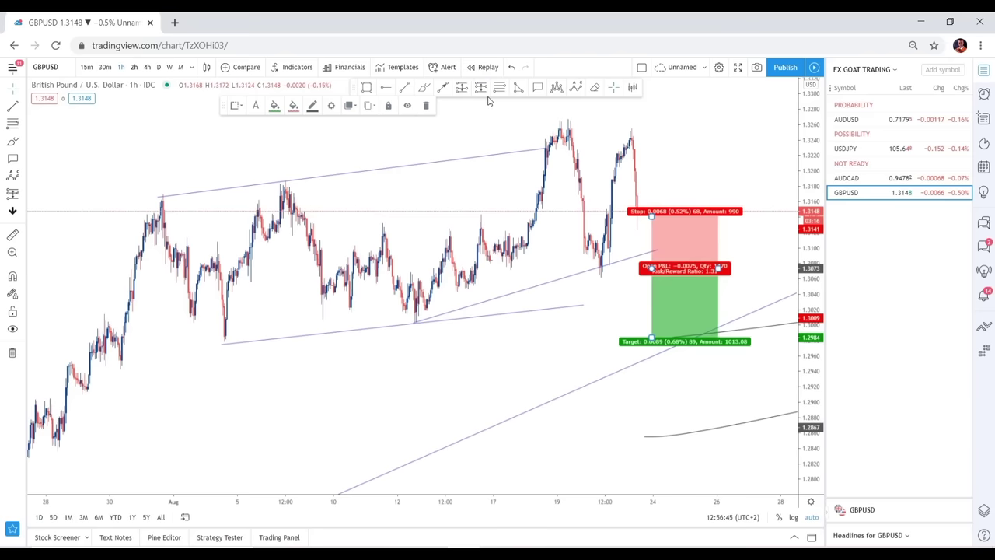
drag(653, 341, 672, 462)
scroll(602, 407, down, 3)
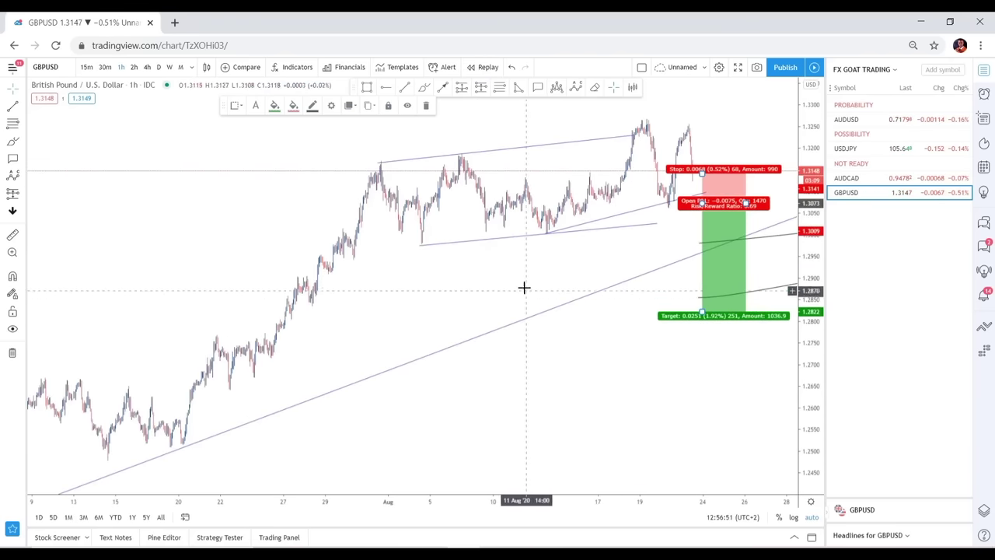
drag(508, 282, 351, 313)
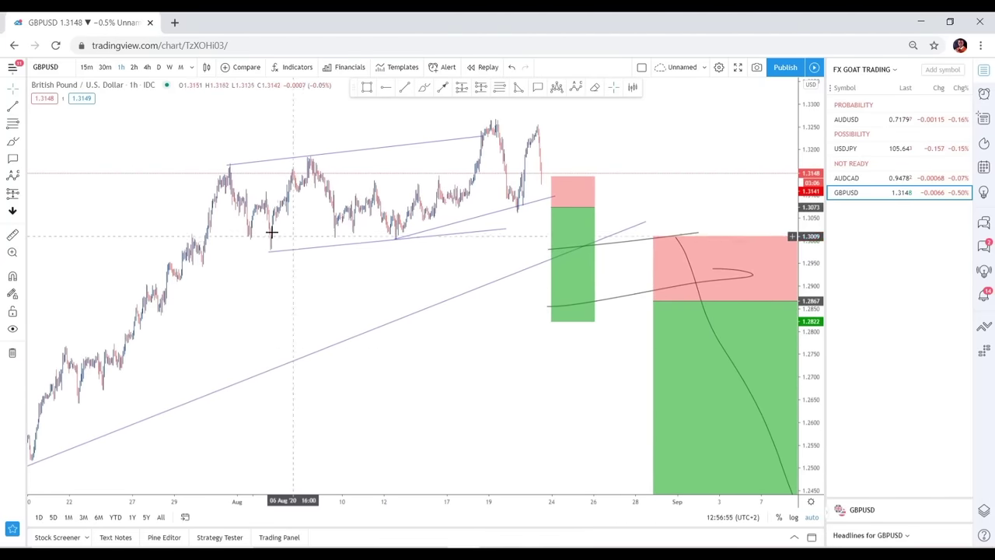
Erase the GBPUSD short position at 1.2867, the two brushed flag lines and the brushed fall
click(596, 89)
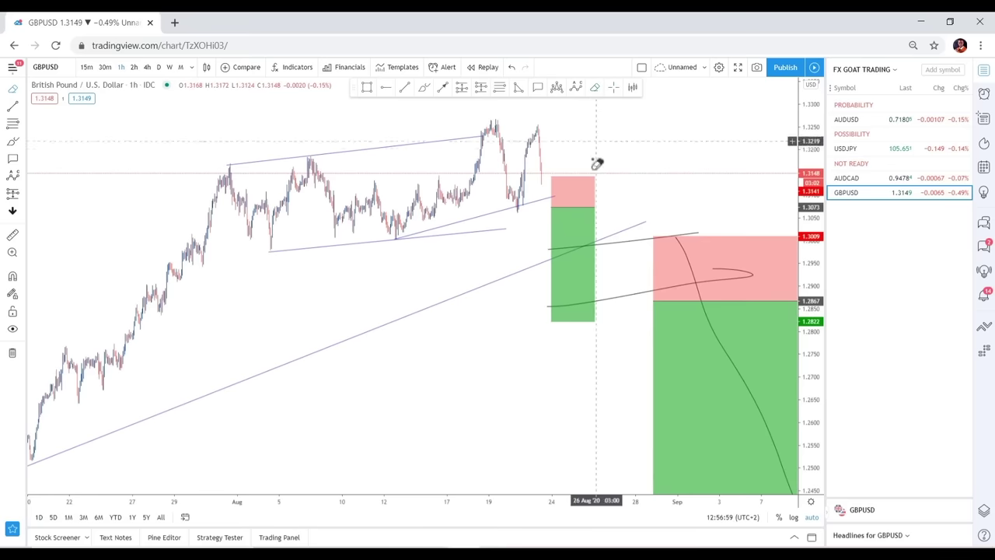
click(744, 317)
click(726, 285)
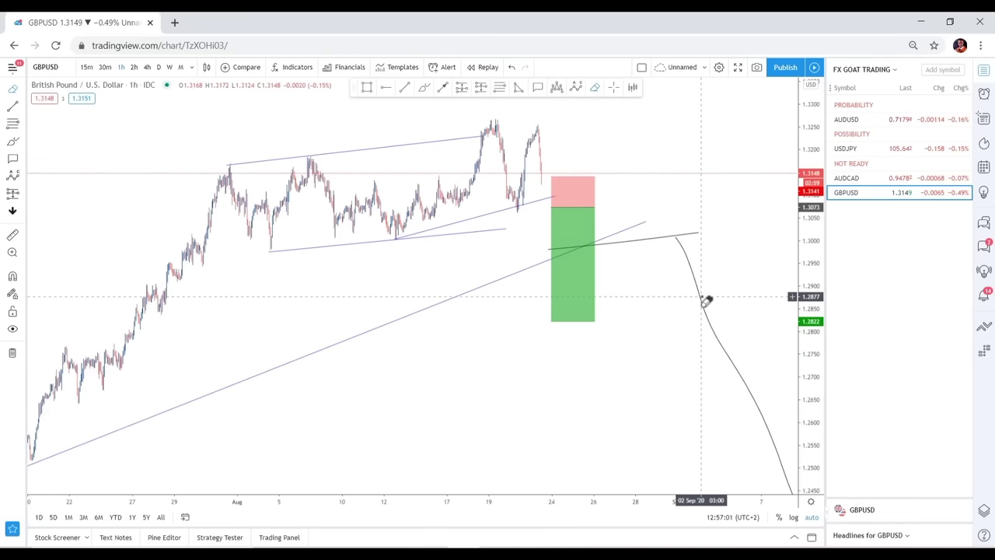
click(689, 247)
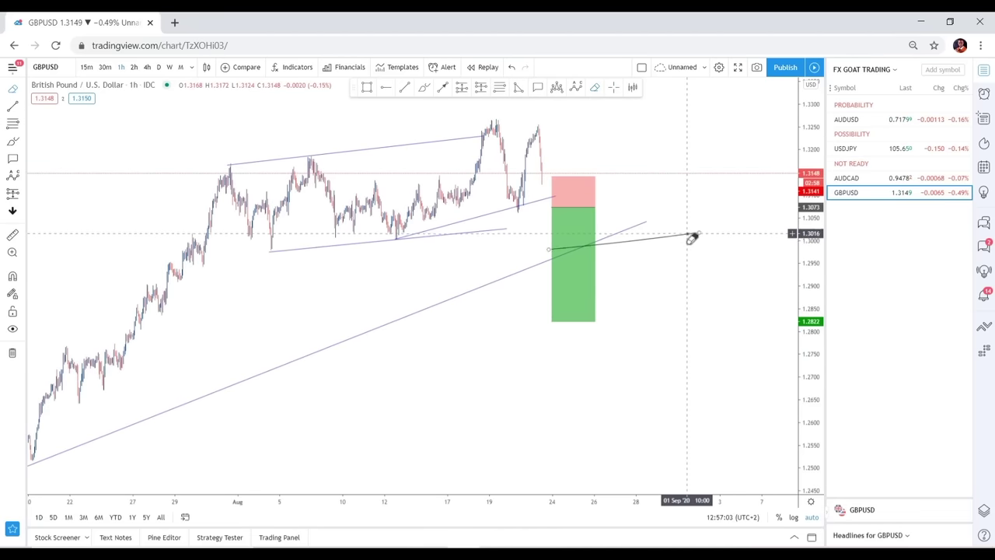
click(695, 235)
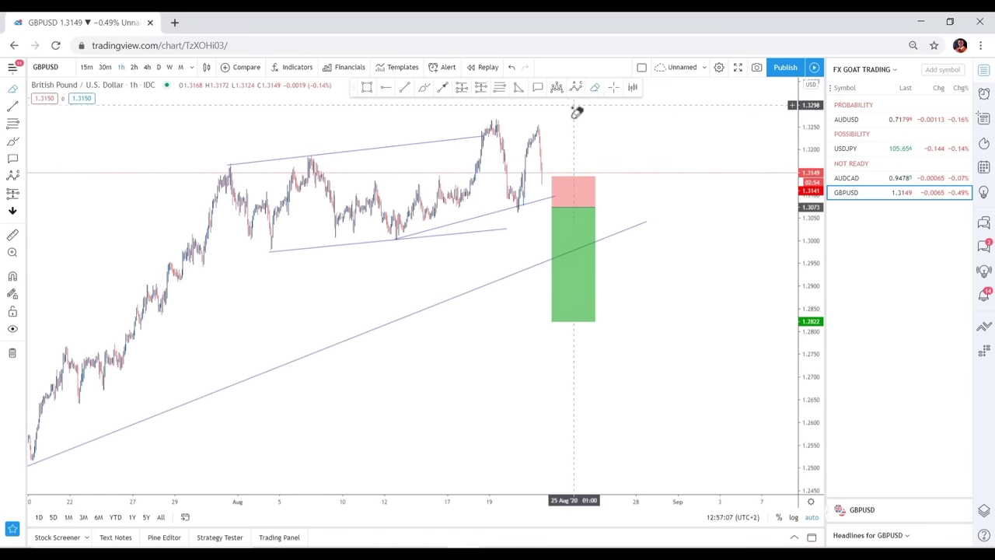
click(614, 89)
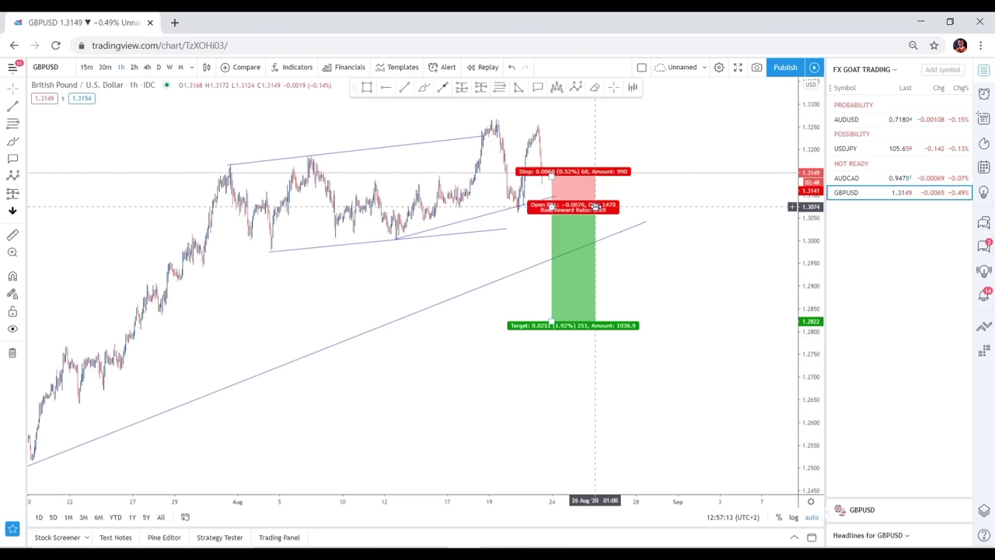
Widen the remaining GBPUSD short position to about 28 Aug and lower its target to 1.2490
drag(595, 207, 642, 207)
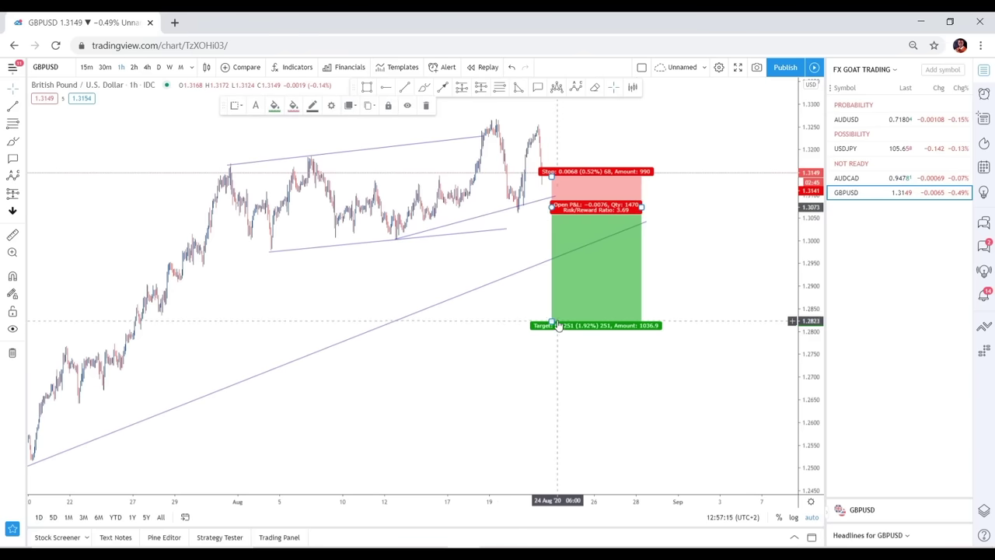
drag(556, 325, 559, 471)
scroll(422, 415, up, 1)
scroll(623, 276, up, 3)
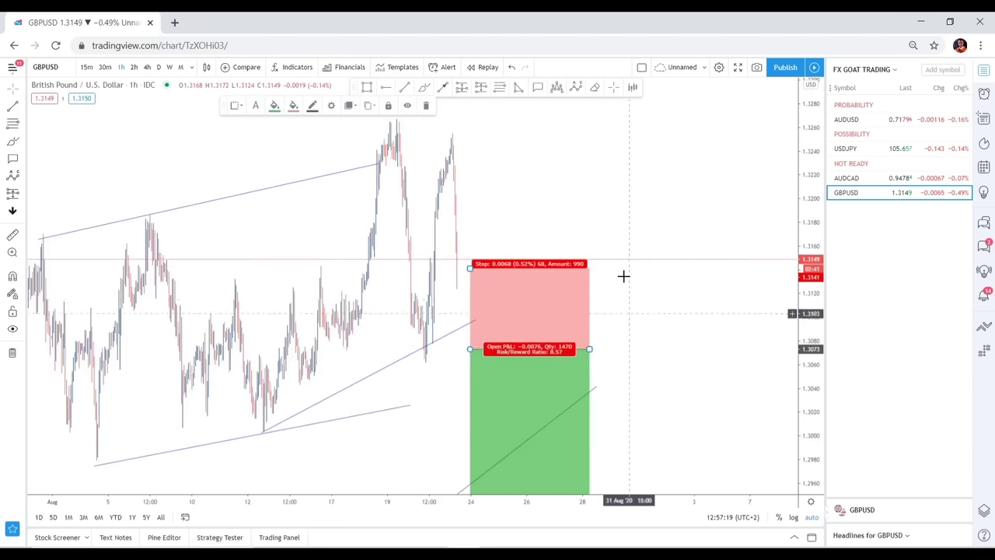
Move GBPUSD from NOT READY to below AUDUSD in the watchlist's PROBABILITY section
scroll(642, 231, down, 2)
scroll(684, 236, down, 2)
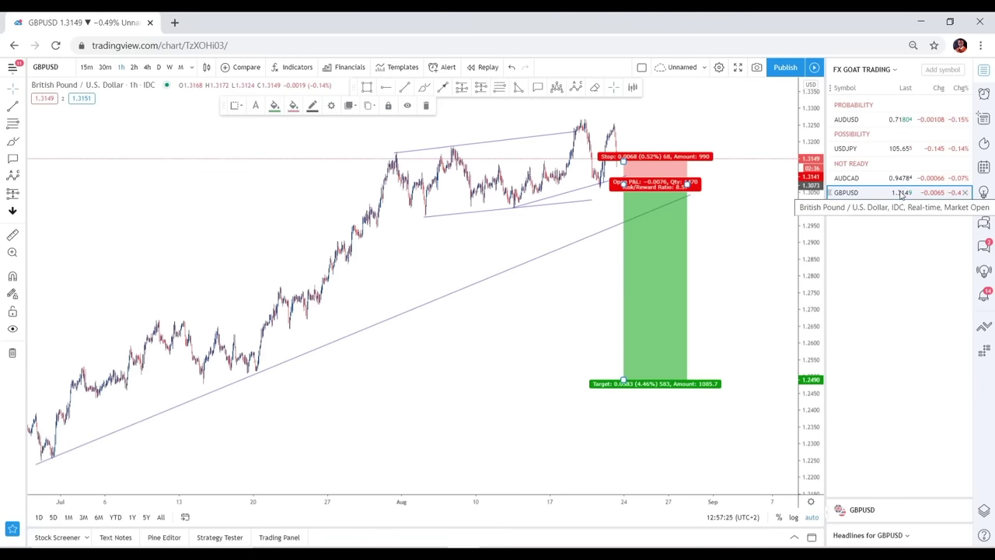
click(900, 193)
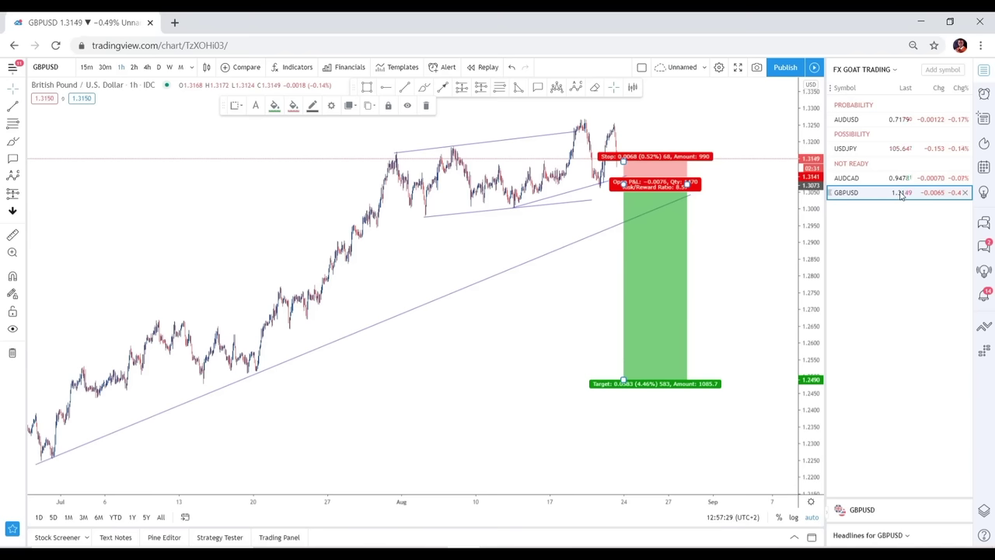
drag(901, 194, 901, 138)
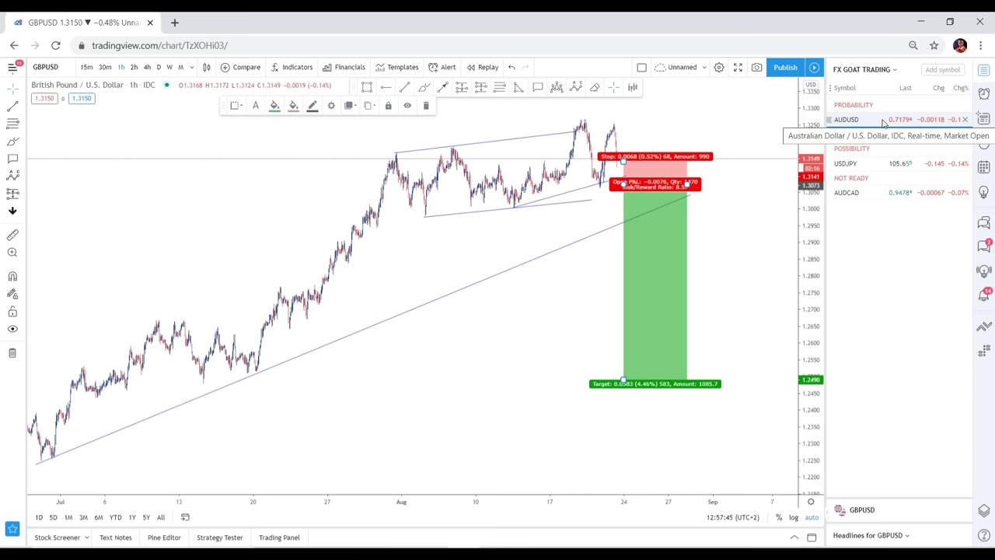
On the USDJPY chart, draw an arrow falling from 105.695 to 104.698 and another rising from the latest candles to about 107.20
click(917, 163)
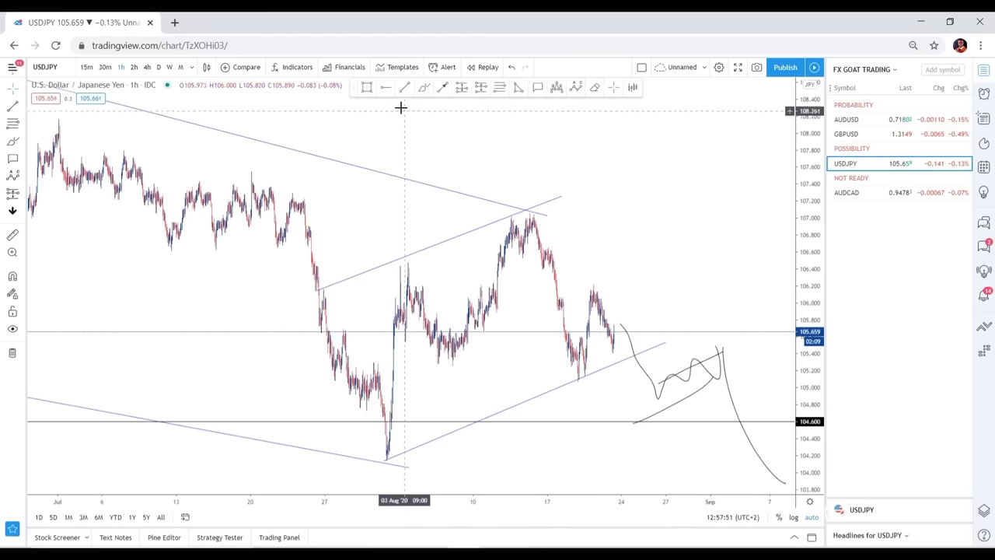
click(442, 88)
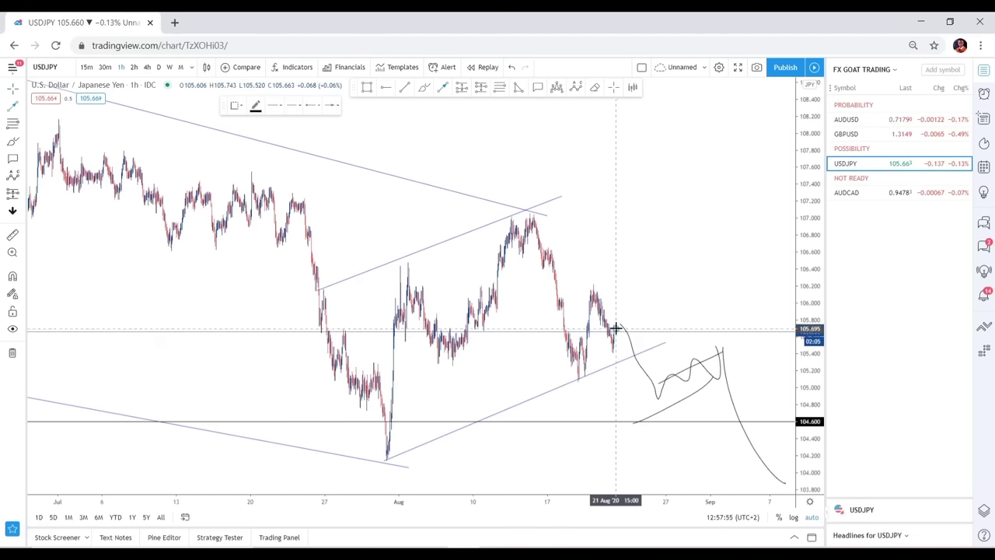
drag(615, 329, 638, 412)
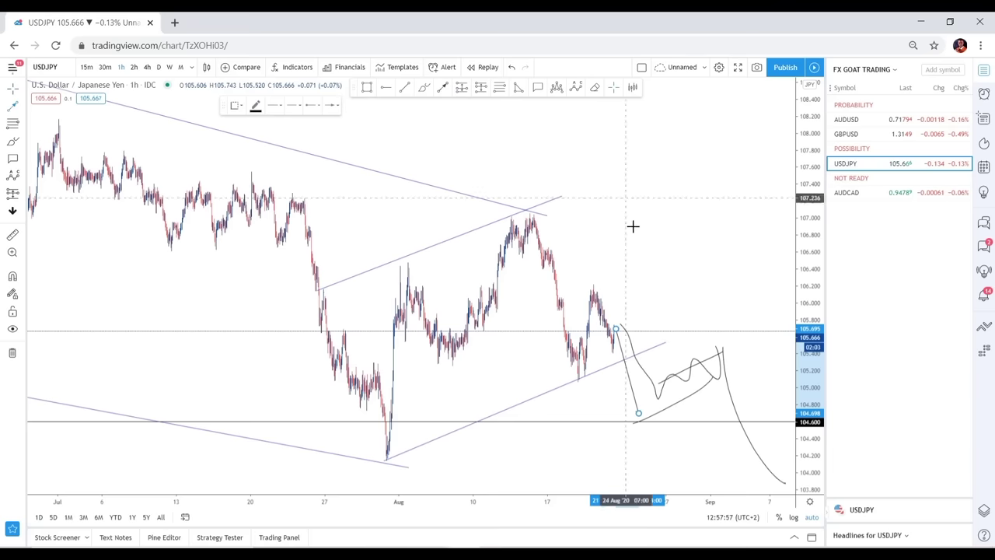
drag(616, 348, 645, 201)
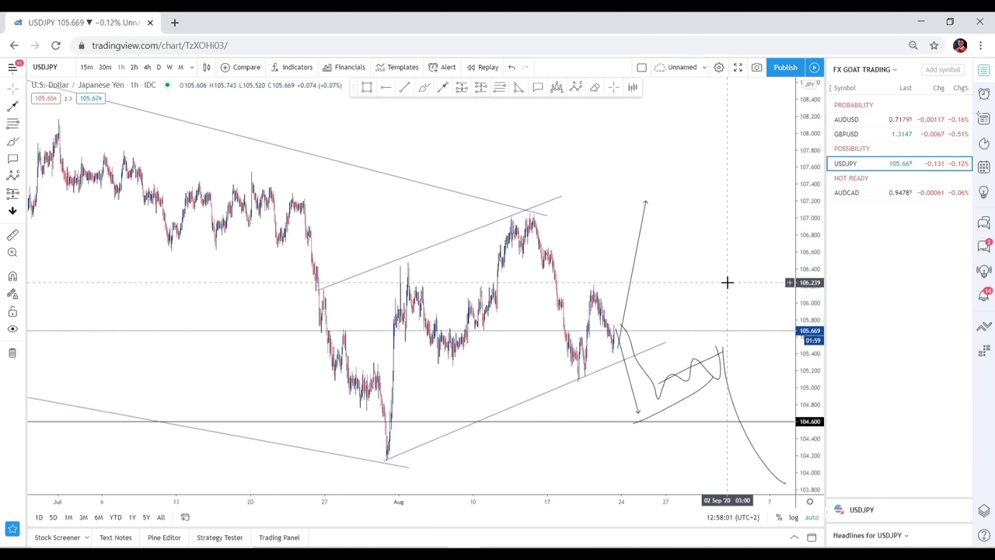
Show the AUDCAD chart and shorten the lower rising trend line to end at 0.95105 on 25 Aug
click(863, 190)
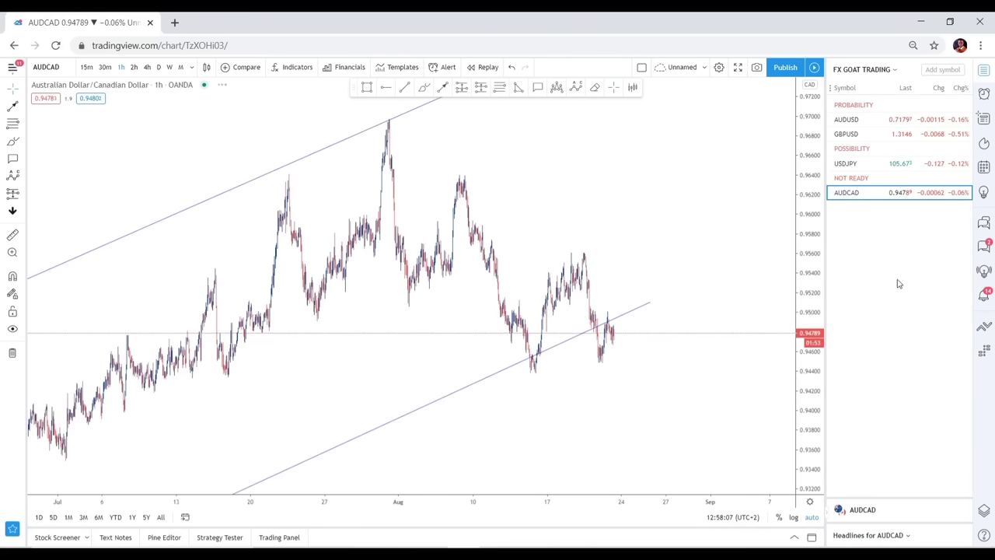
scroll(684, 306, up, 3)
scroll(673, 315, up, 5)
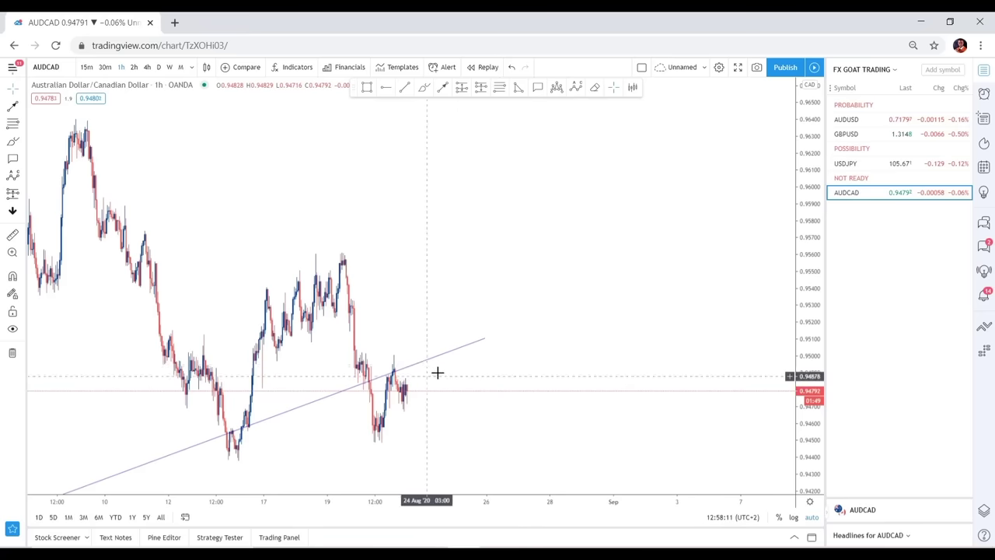
click(474, 338)
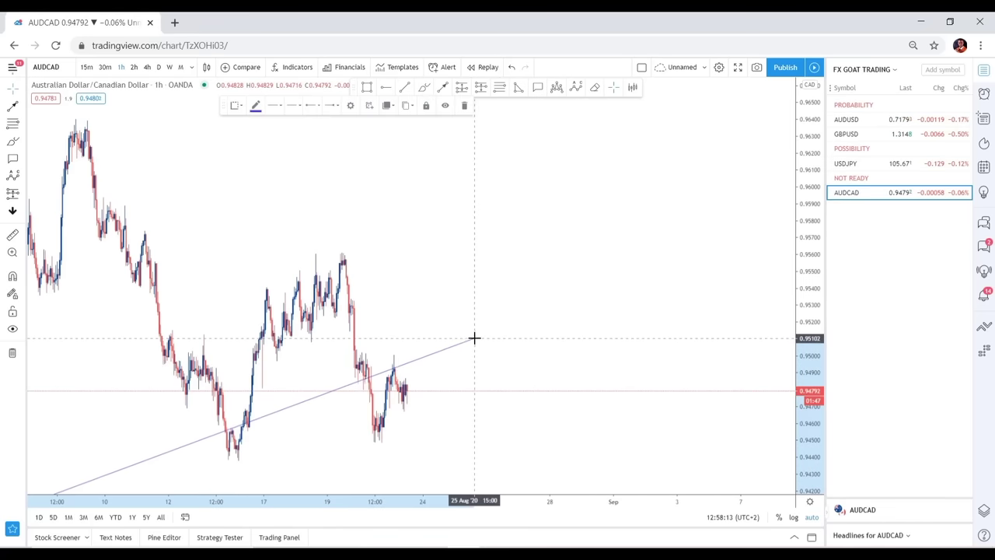
Brush a projected AUDCAD zigzag under the trend line, a rising line beneath it and a fall to about 0.9425
click(424, 87)
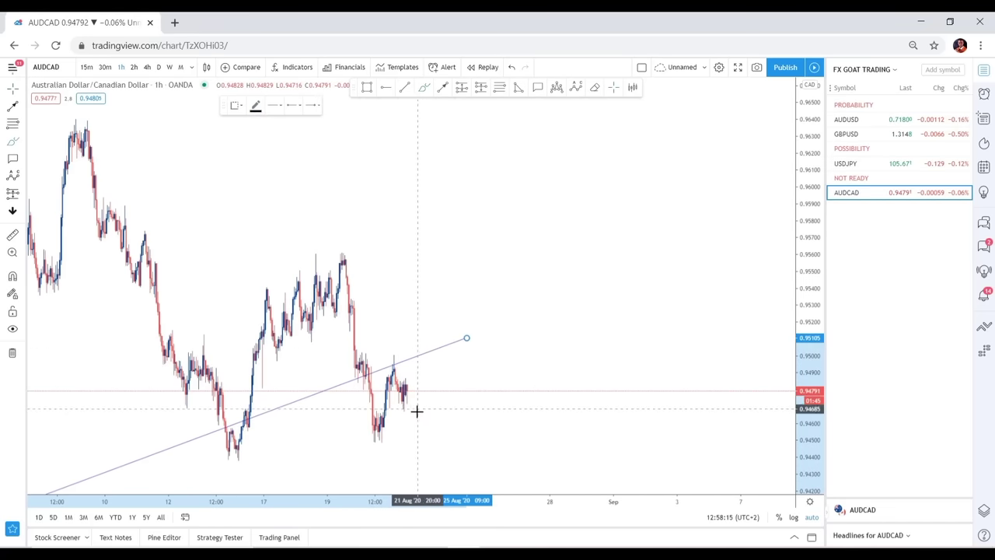
mouse_move(406, 395)
mouse_down()
mouse_move(435, 386)
mouse_move(462, 399)
mouse_move(461, 348)
mouse_up()
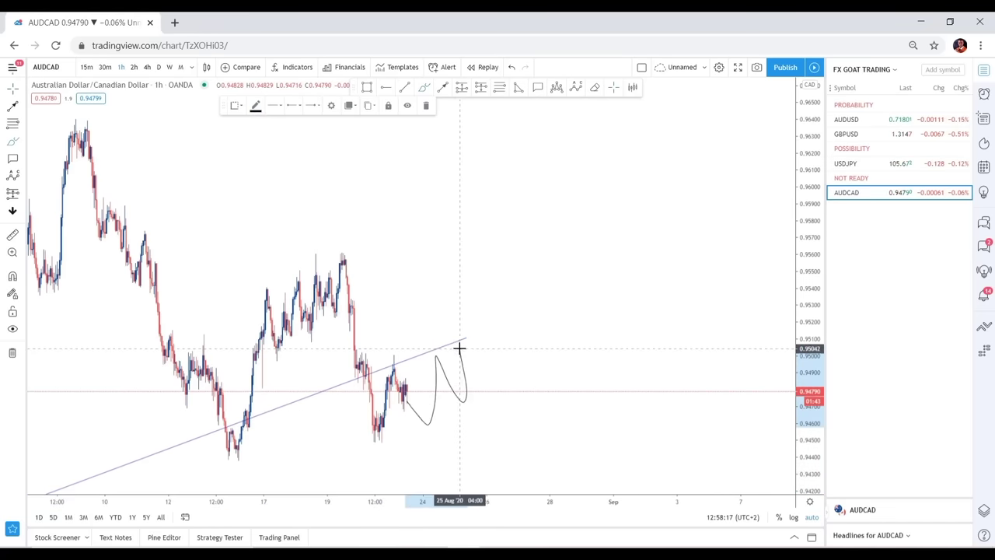
drag(377, 445, 502, 391)
drag(463, 341, 511, 480)
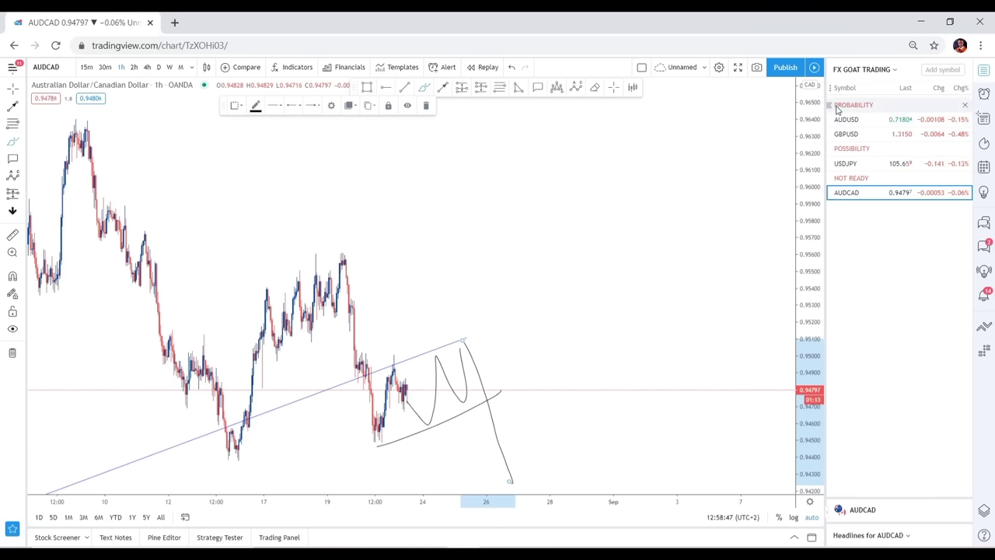
Flag the PROBABILITY and POSSIBILITY headings in the watchlist purple
mouse_move(832, 109)
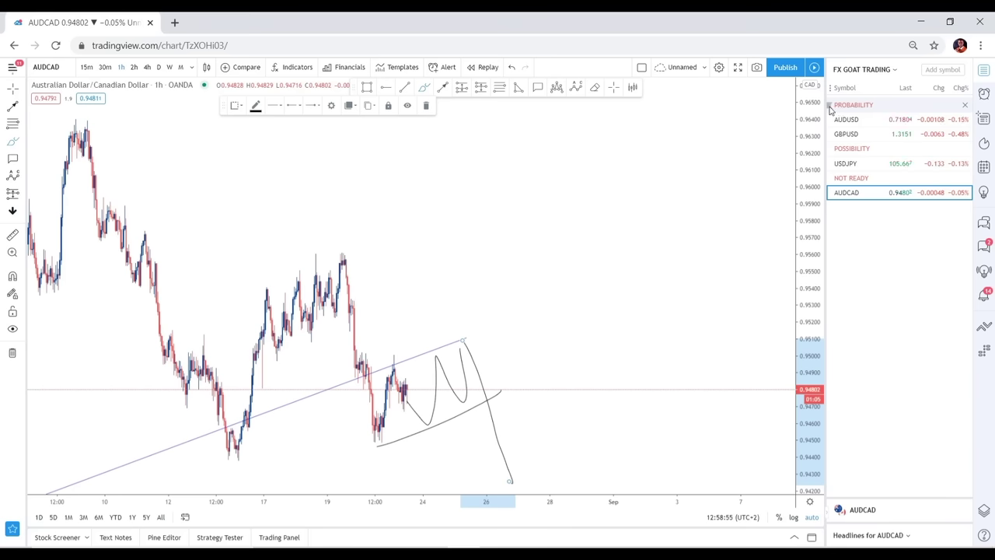
click(873, 105)
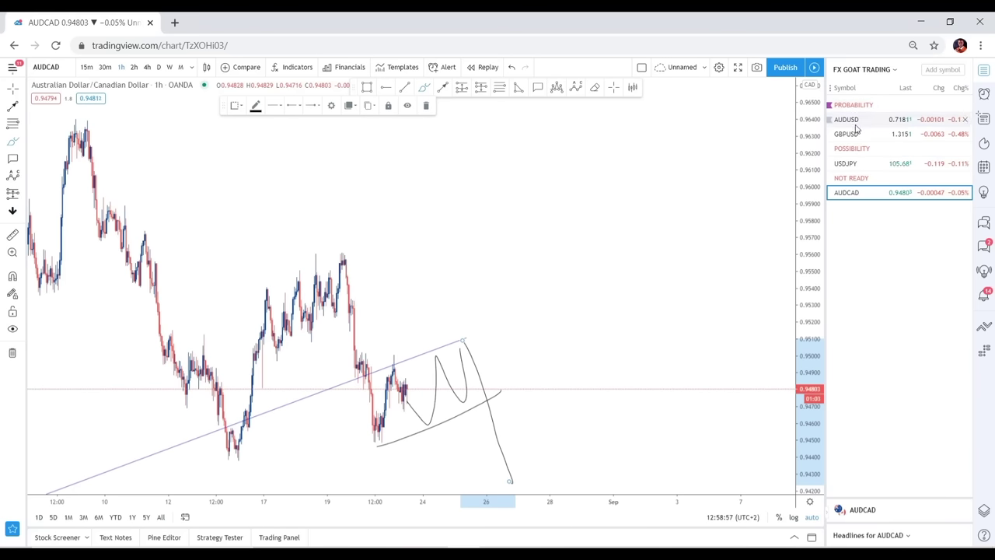
mouse_move(831, 152)
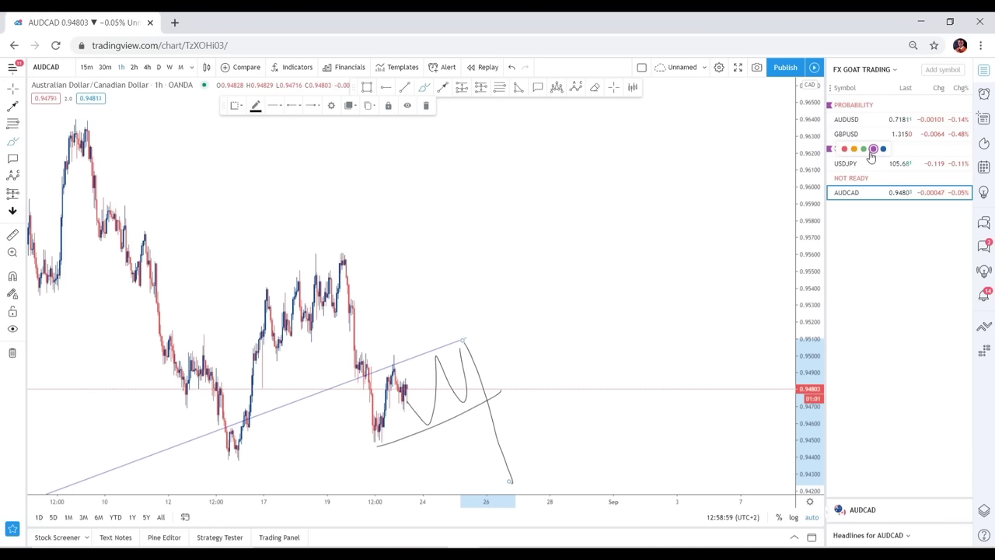
click(873, 148)
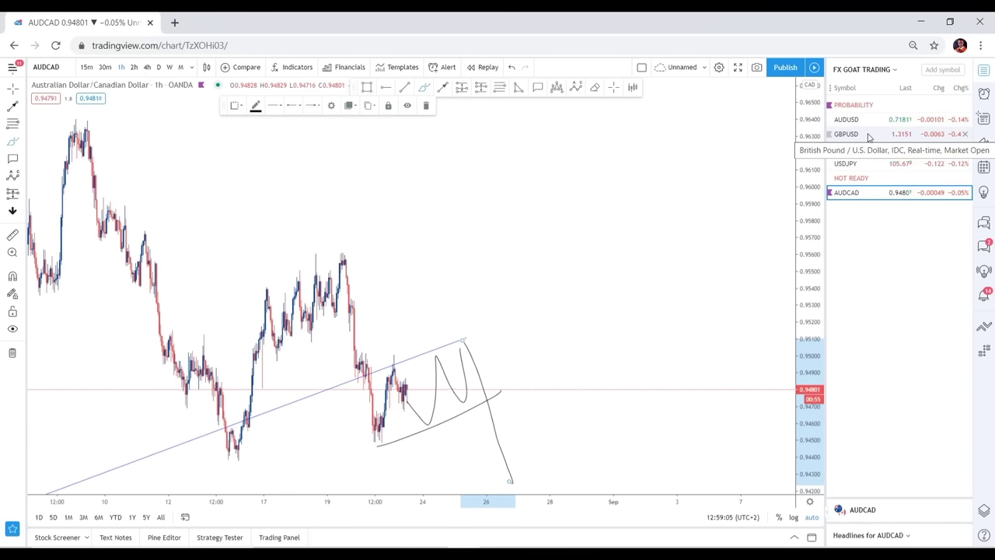
Flag AUDUSD and GBPUSD red, USDJPY orange, the NOT READY heading purple and AUDCAD green in the watchlist
mouse_move(841, 122)
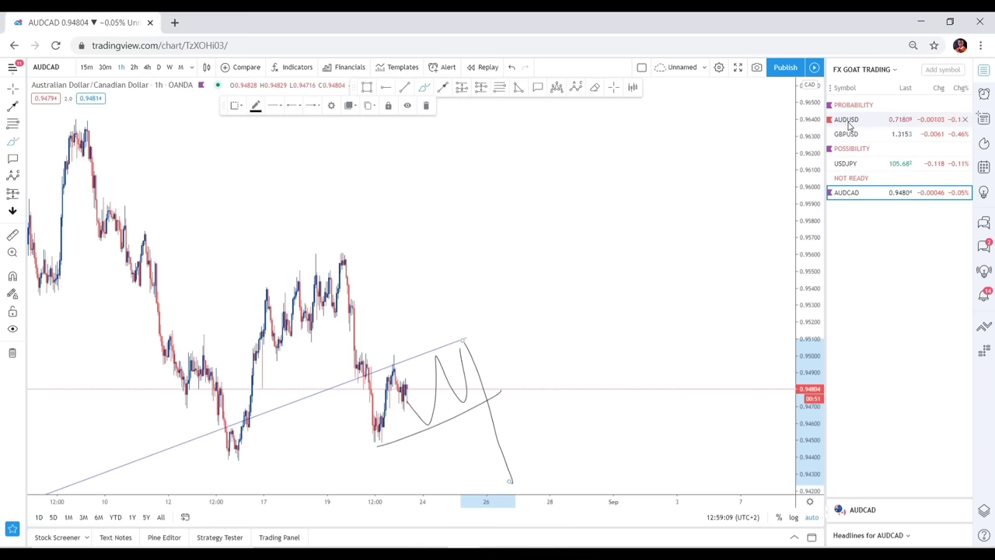
click(845, 122)
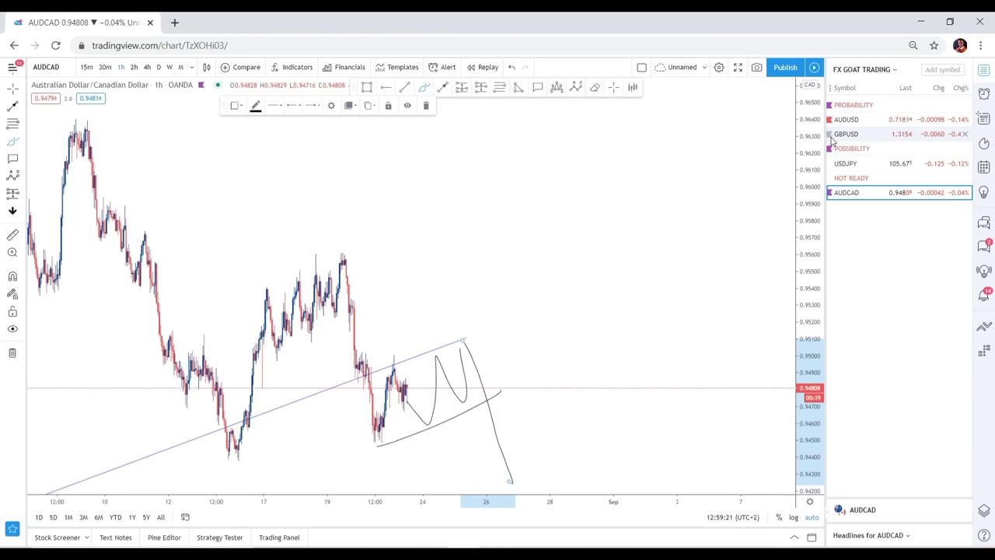
mouse_move(842, 140)
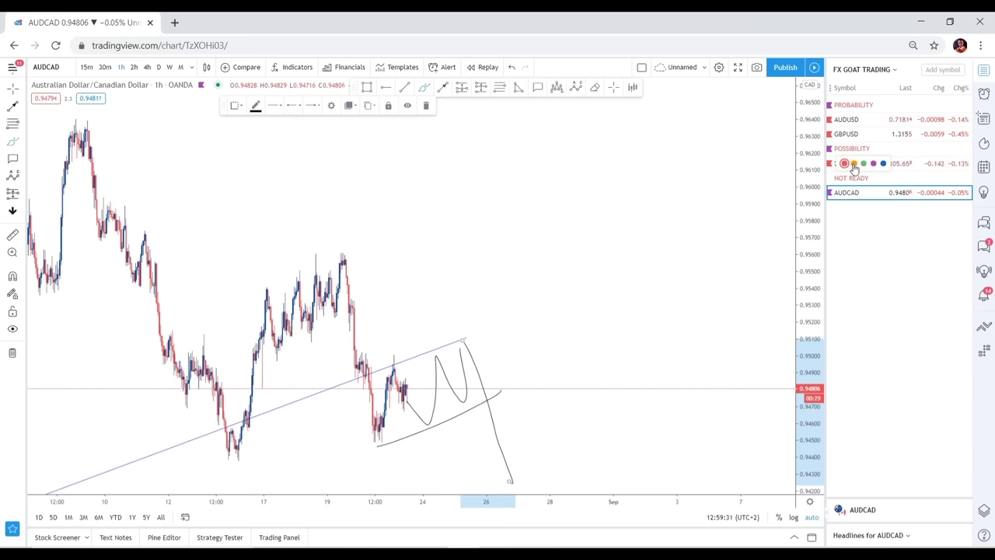
click(854, 164)
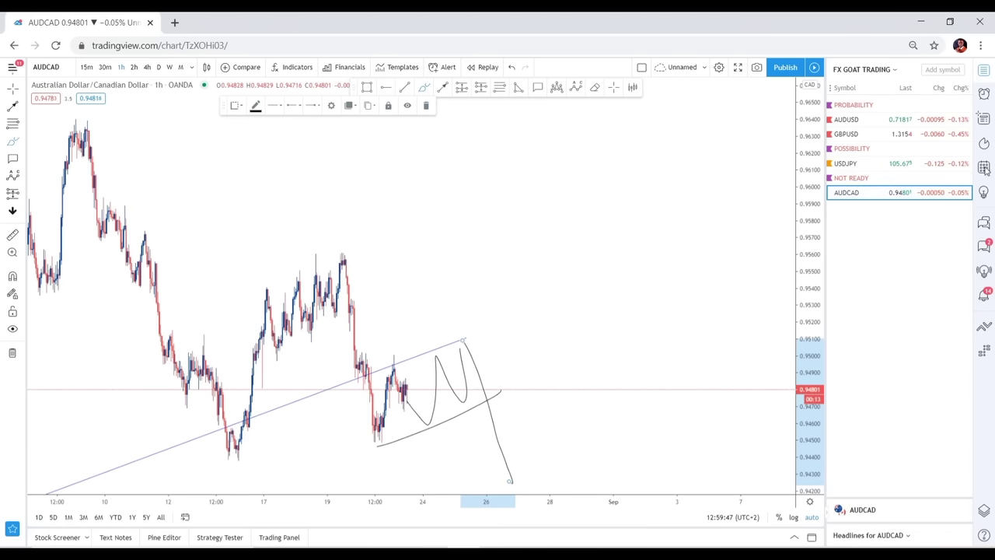
mouse_move(830, 195)
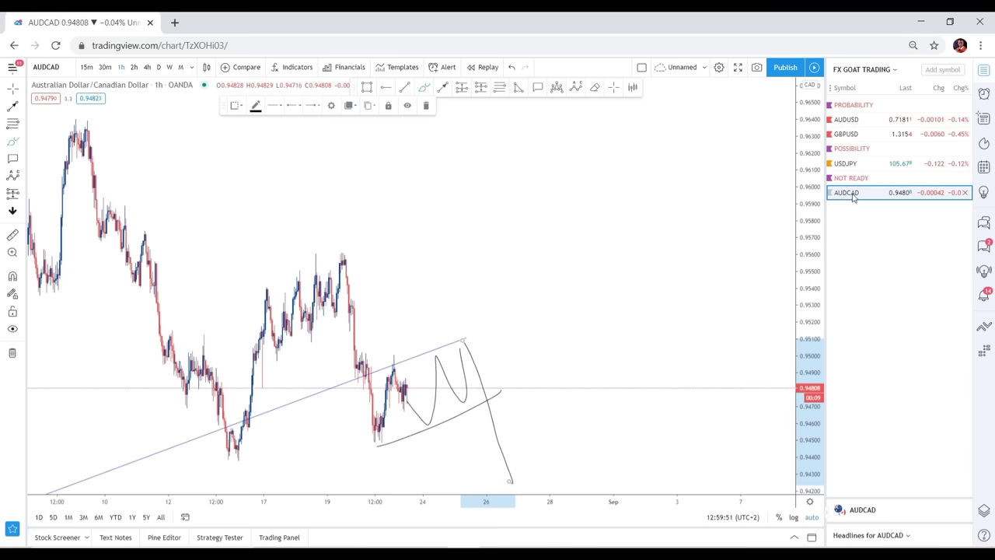
click(861, 193)
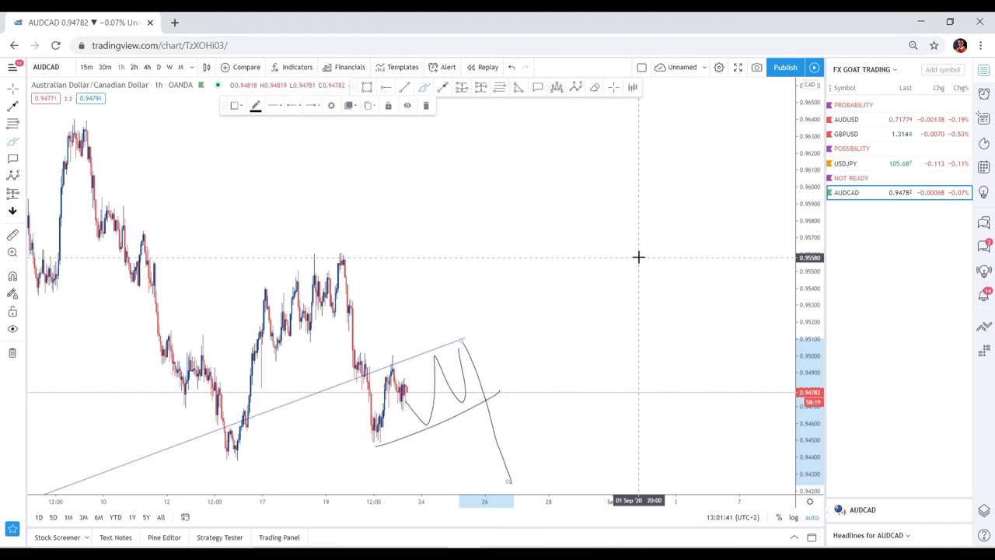
Delete the brushed AUDCAD fall and play a bar replay of the 1h chart starting from about 7 Aug
click(425, 105)
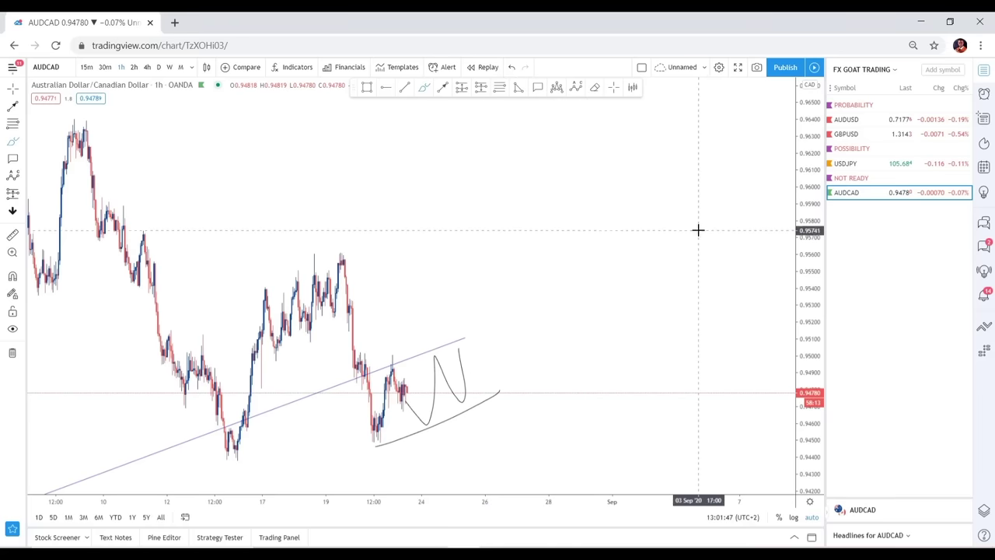
click(482, 67)
click(82, 230)
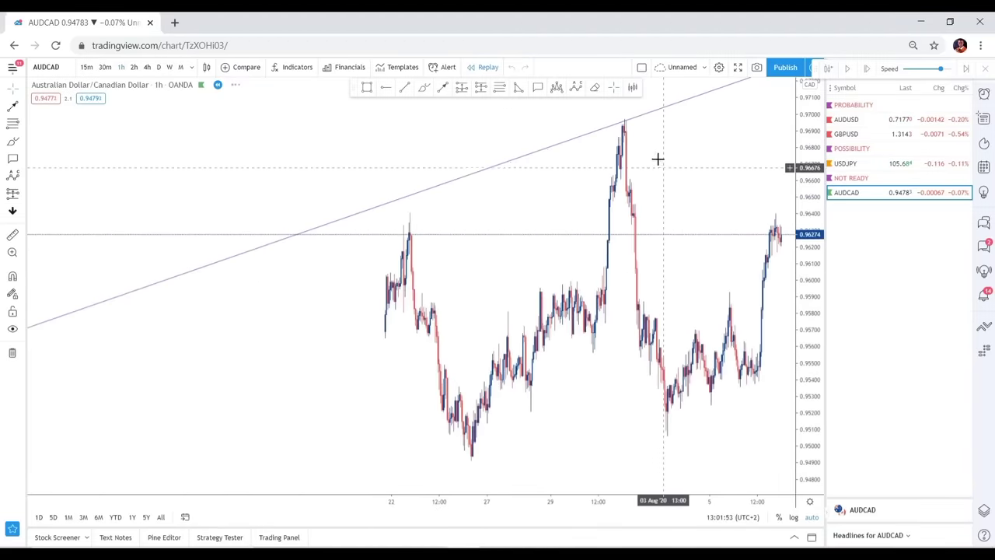
click(846, 69)
drag(699, 242, 473, 251)
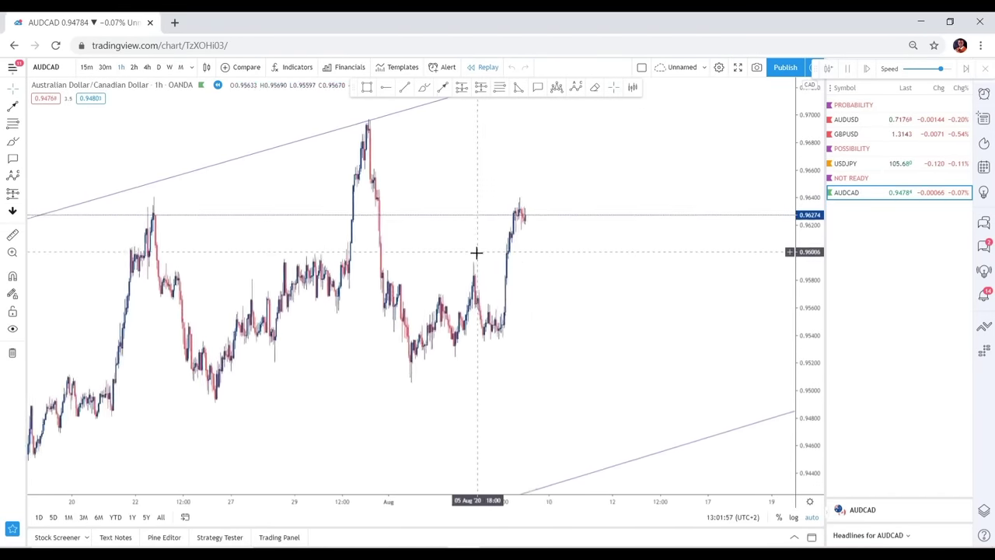